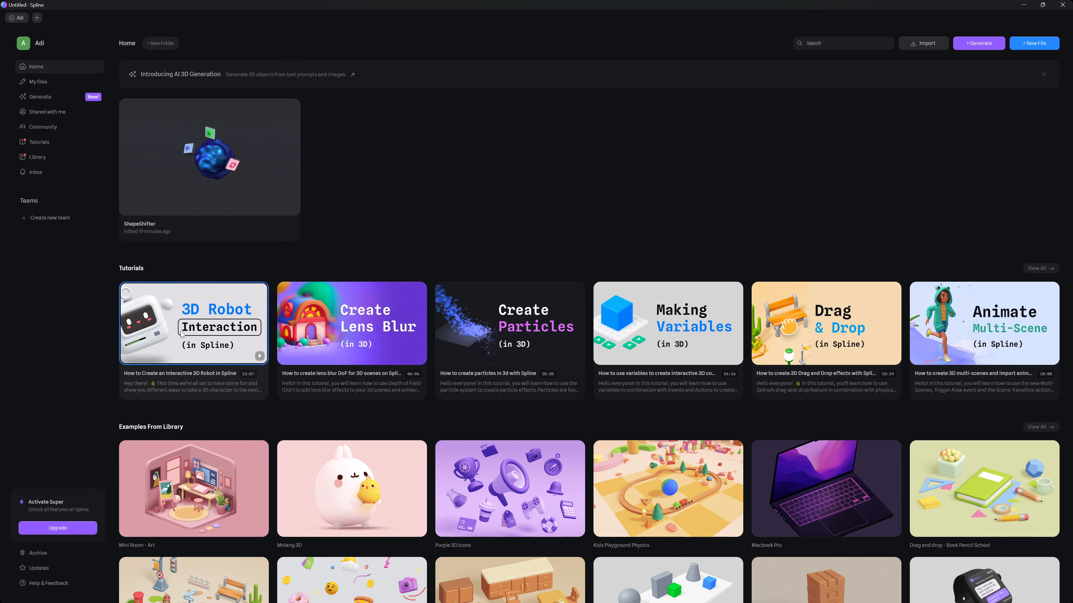
# Step: Create a new file and dismiss the starter template gallery to reach the empty scene
pyautogui.scroll(-6, 850, 332)
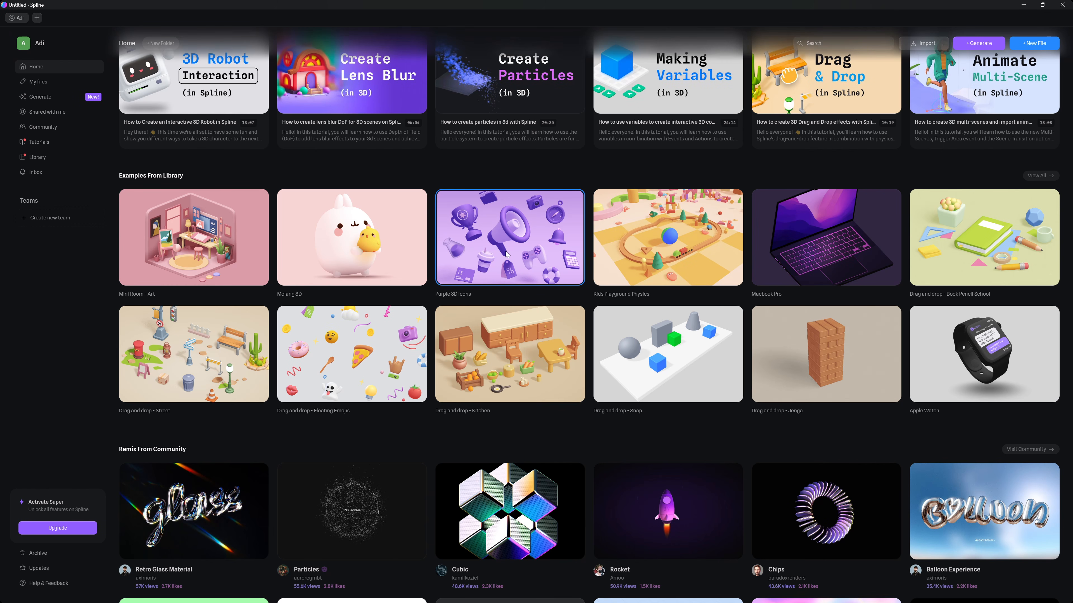
pyautogui.scroll(-4, 517, 278)
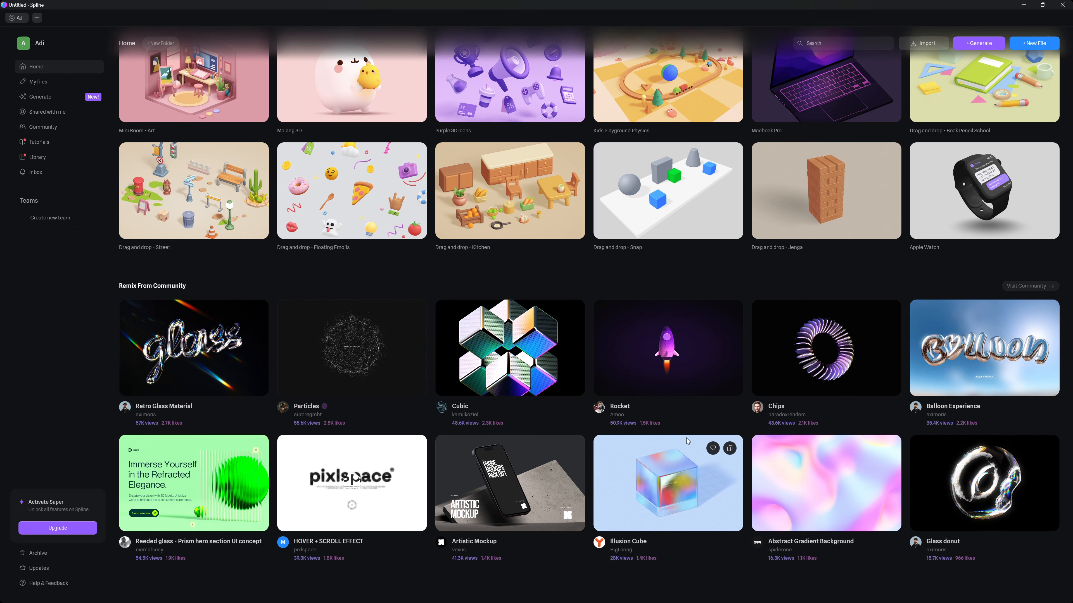
pyautogui.scroll(10, 564, 410)
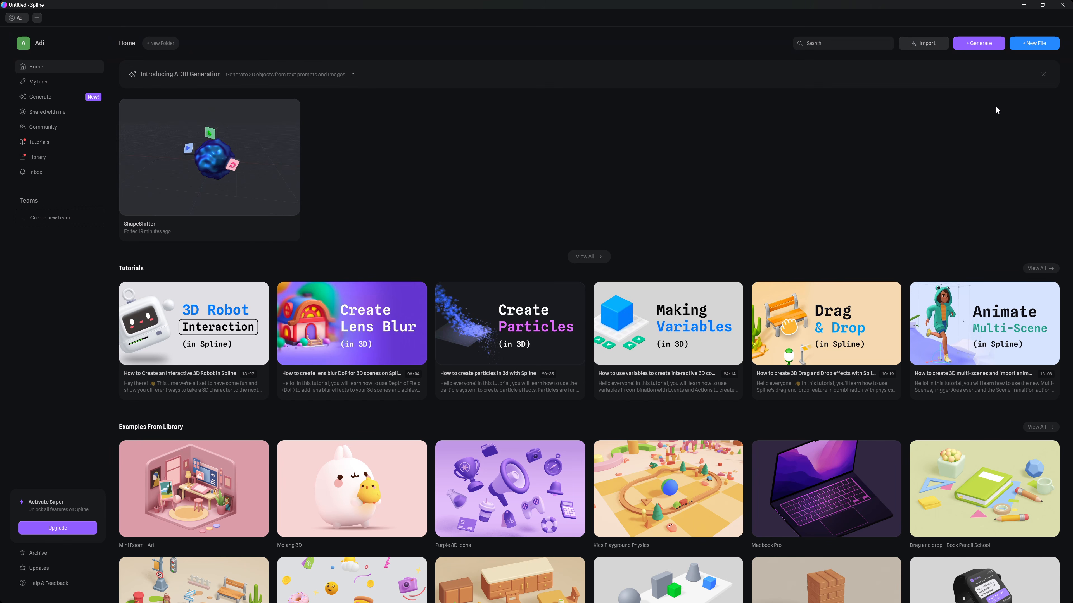
pyautogui.click(1033, 43)
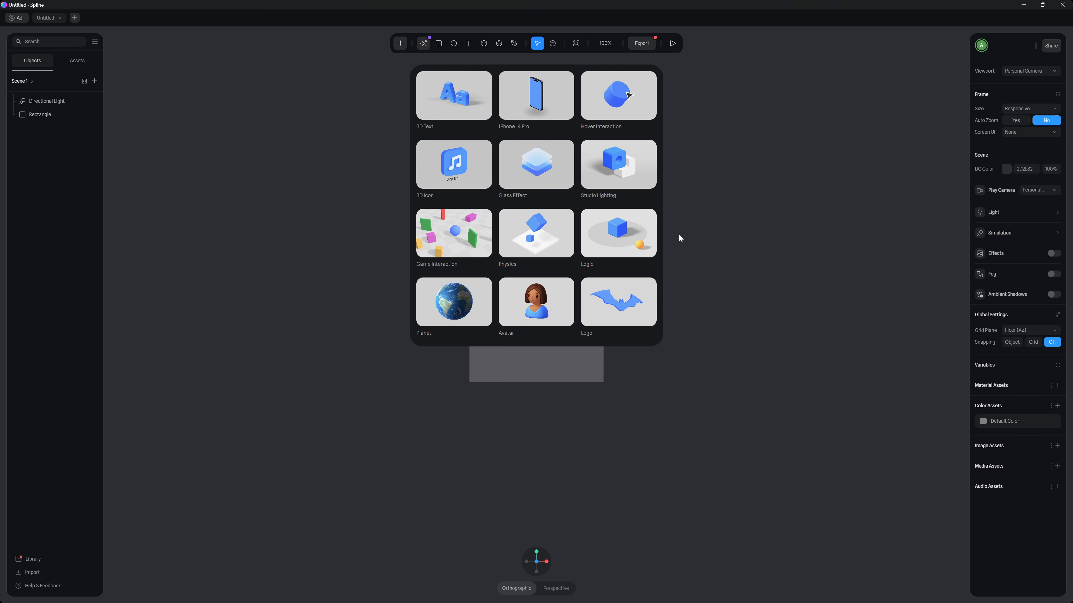
pyautogui.click(710, 313)
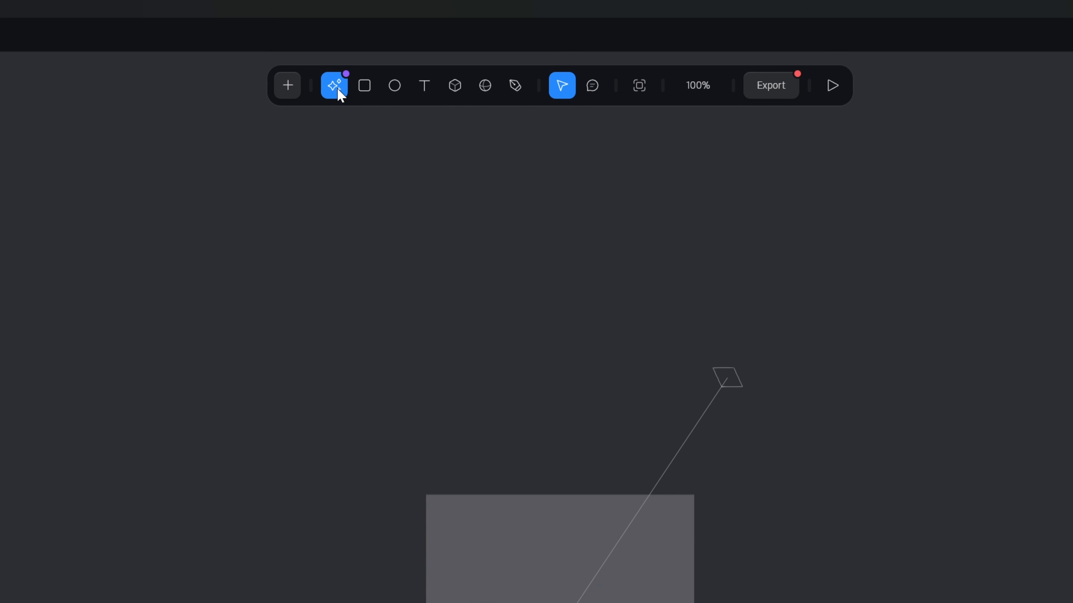
# Step: Add a cube about 438 units on each side, overlapping the lower-left corner of the default rectangle
pyautogui.click(285, 90)
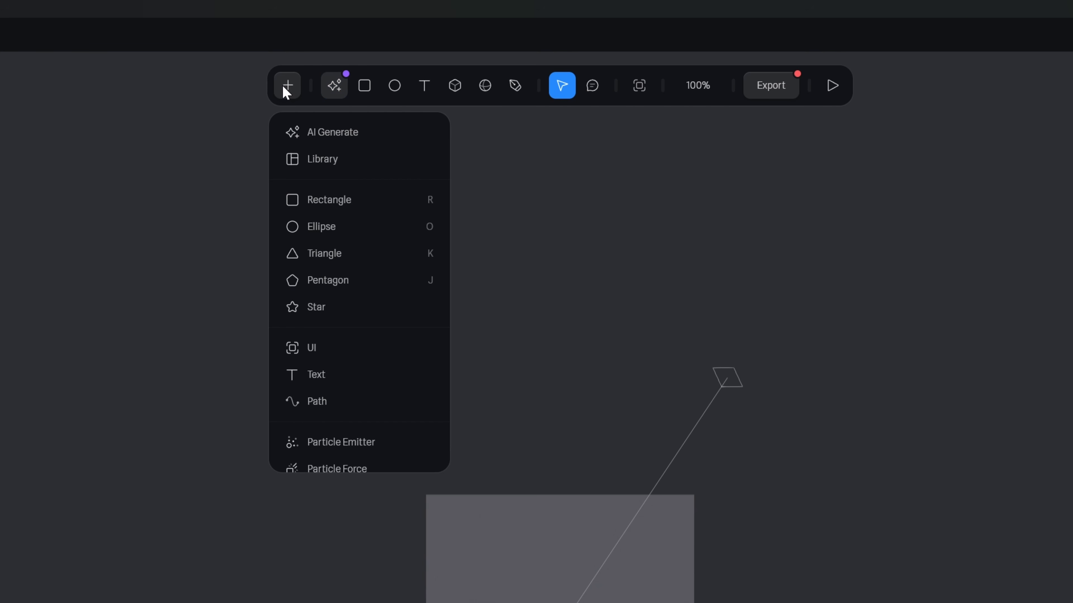
pyautogui.scroll(-6, 354, 256)
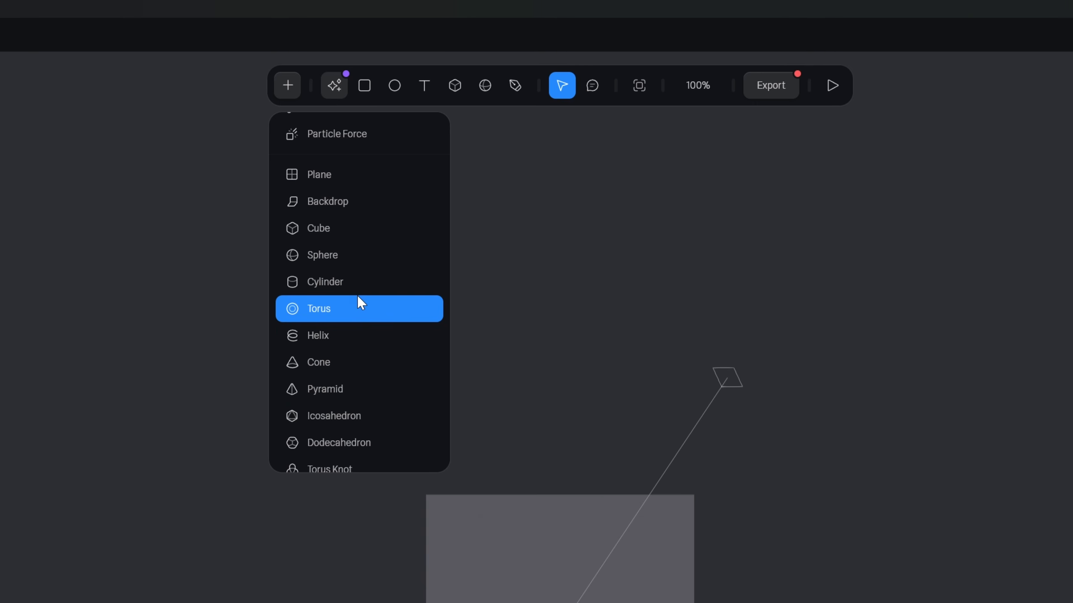
pyautogui.click(310, 233)
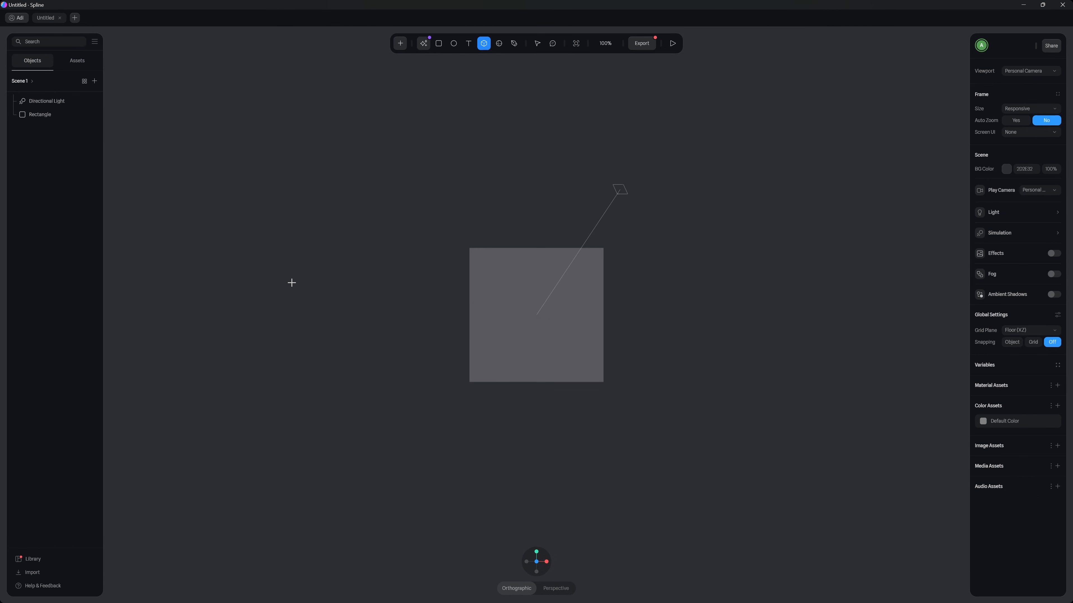
pyautogui.moveTo(306, 287); pyautogui.dragTo(489, 417)
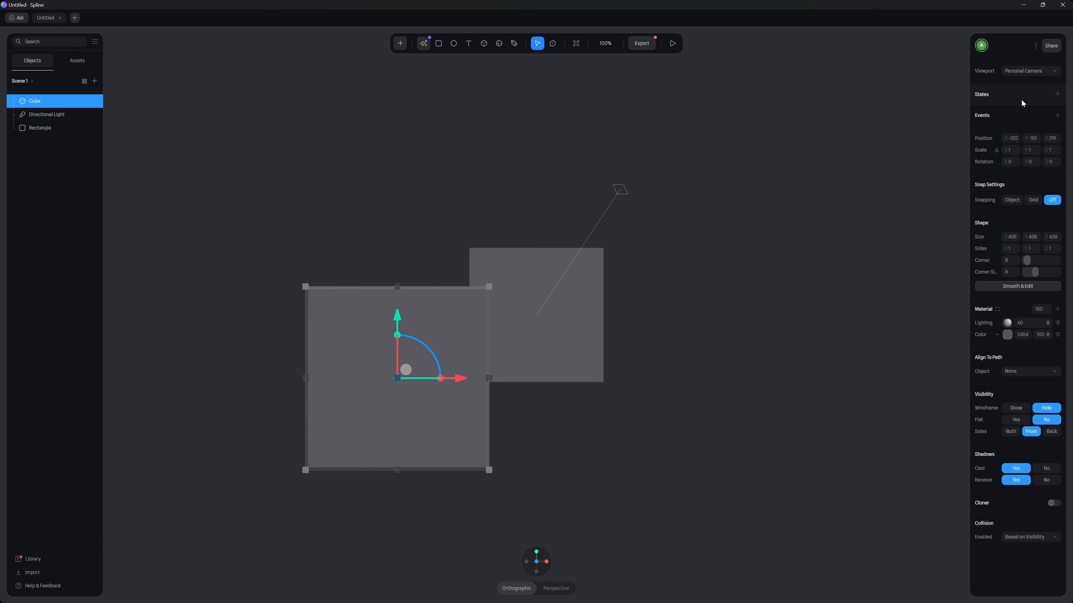
# Step: Delete the default rectangle from the scene
pyautogui.click(591, 313)
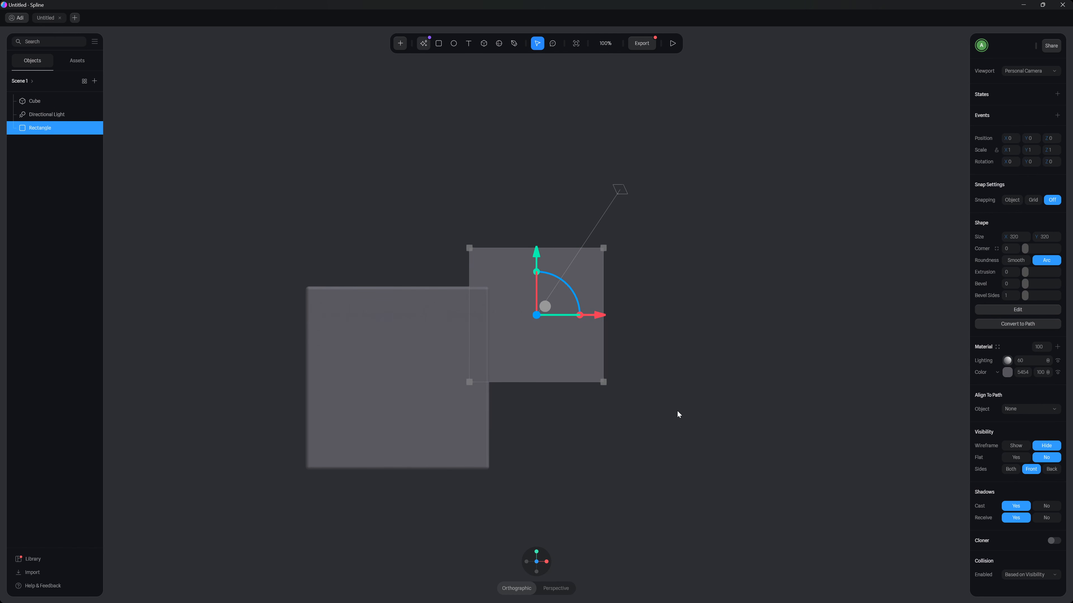
pyautogui.click(557, 340)
pyautogui.press('Delete')
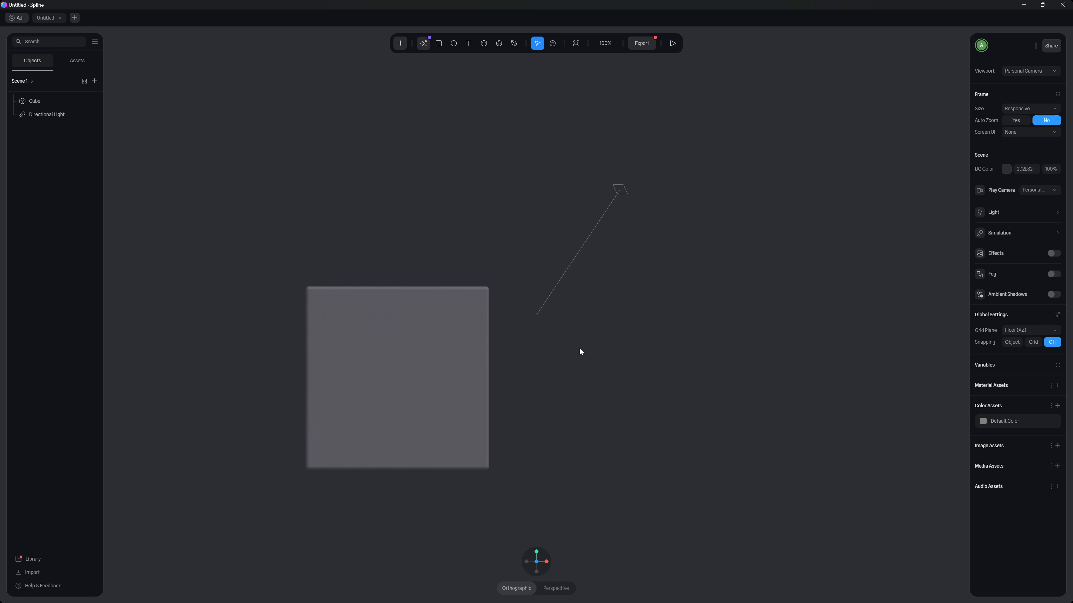
# Step: Examine the cube from the side and top axis views, and return to the front view
pyautogui.moveTo(529, 563)
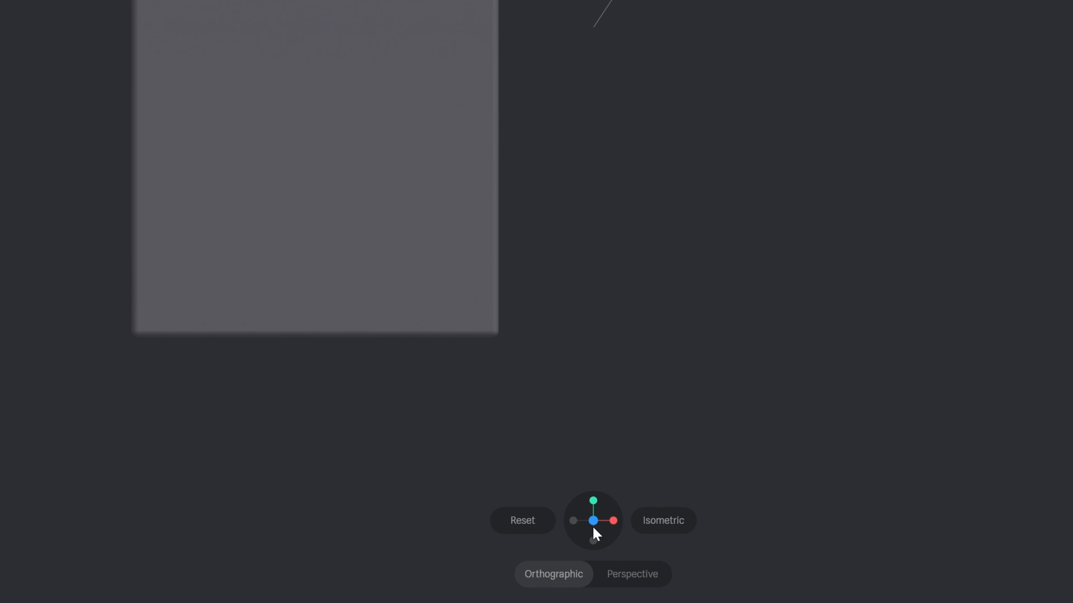
pyautogui.click(614, 521)
pyautogui.click(573, 522)
pyautogui.click(595, 500)
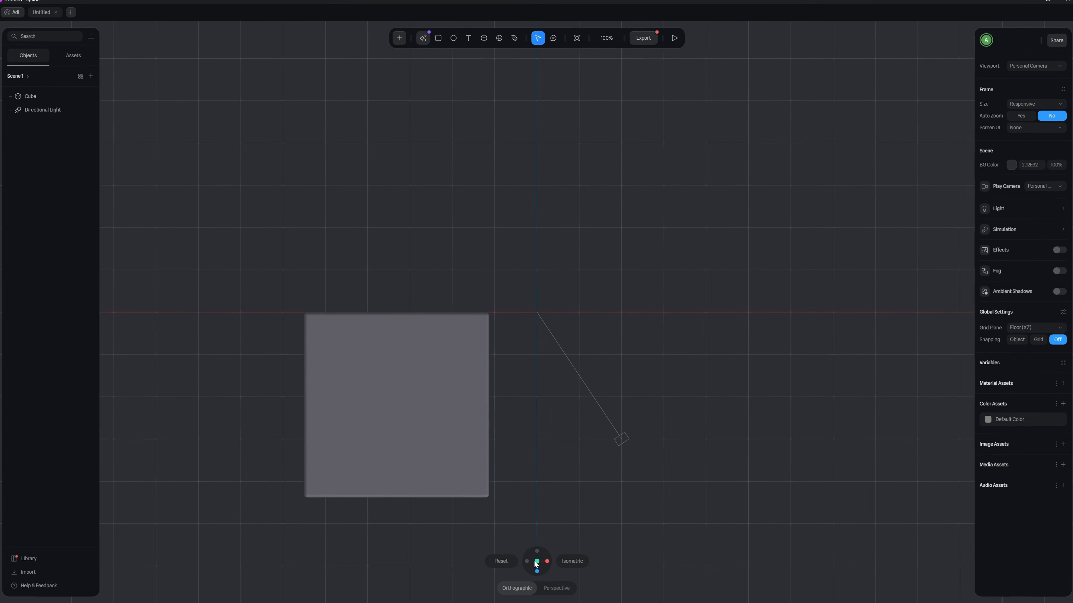
pyautogui.moveTo(549, 564)
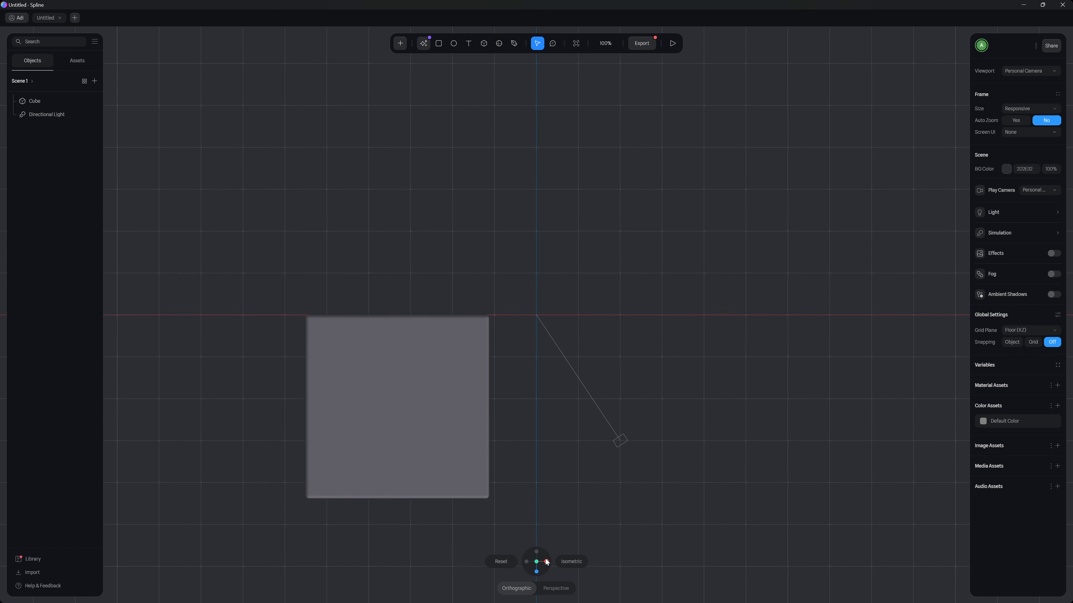
pyautogui.click(546, 562)
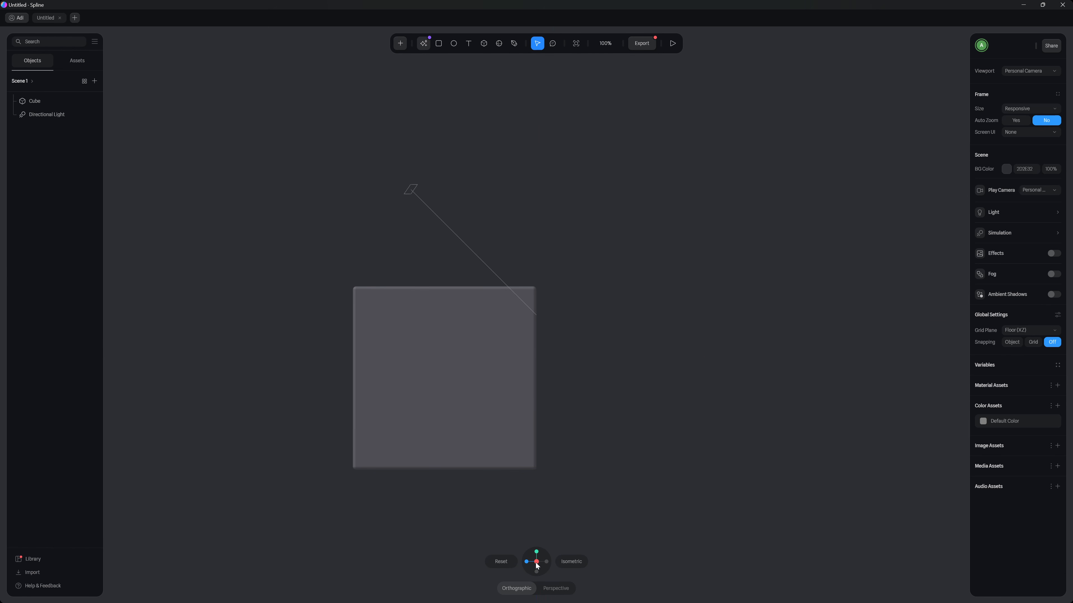
pyautogui.click(527, 562)
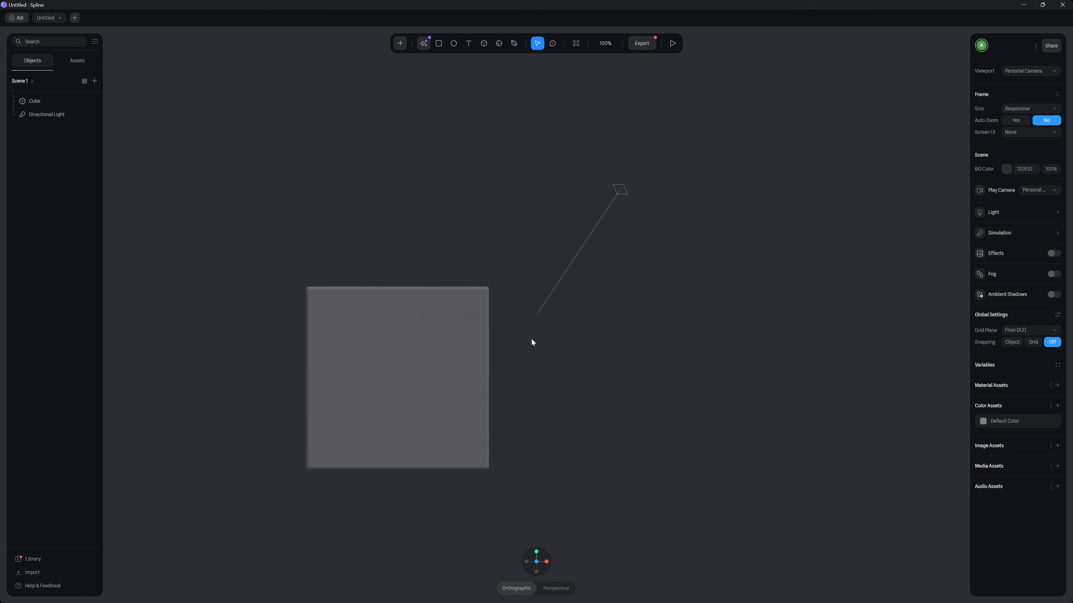
# Step: Inspect the cube from angled, top and side viewpoints, and reset the camera to its default view
pyautogui.moveTo(532, 339); pyautogui.dragTo(509, 366)
pyautogui.click(416, 344)
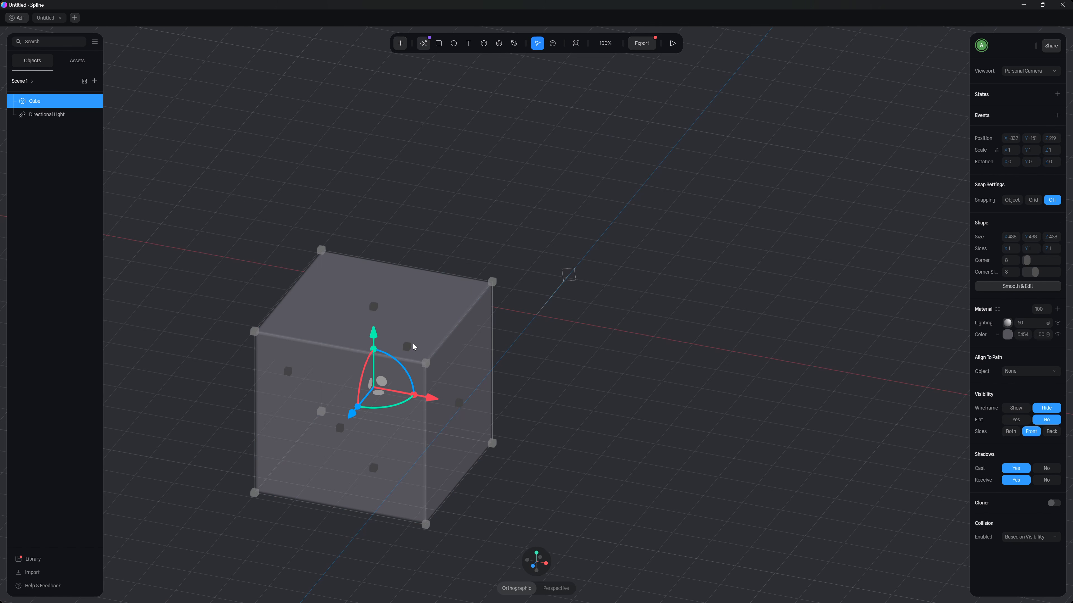
pyautogui.click(561, 381)
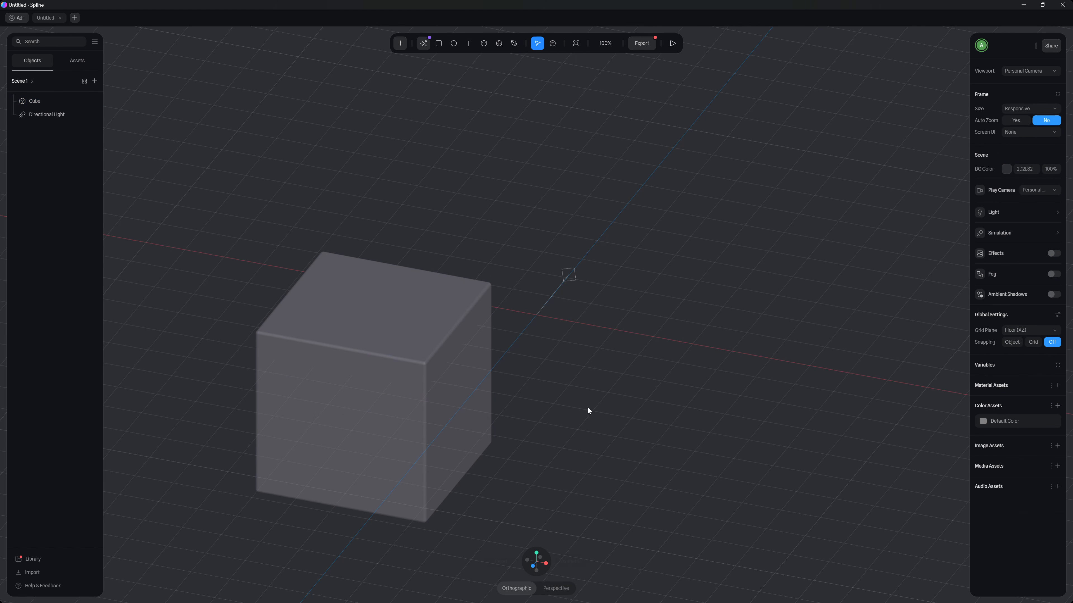
pyautogui.moveTo(588, 407); pyautogui.dragTo(564, 380)
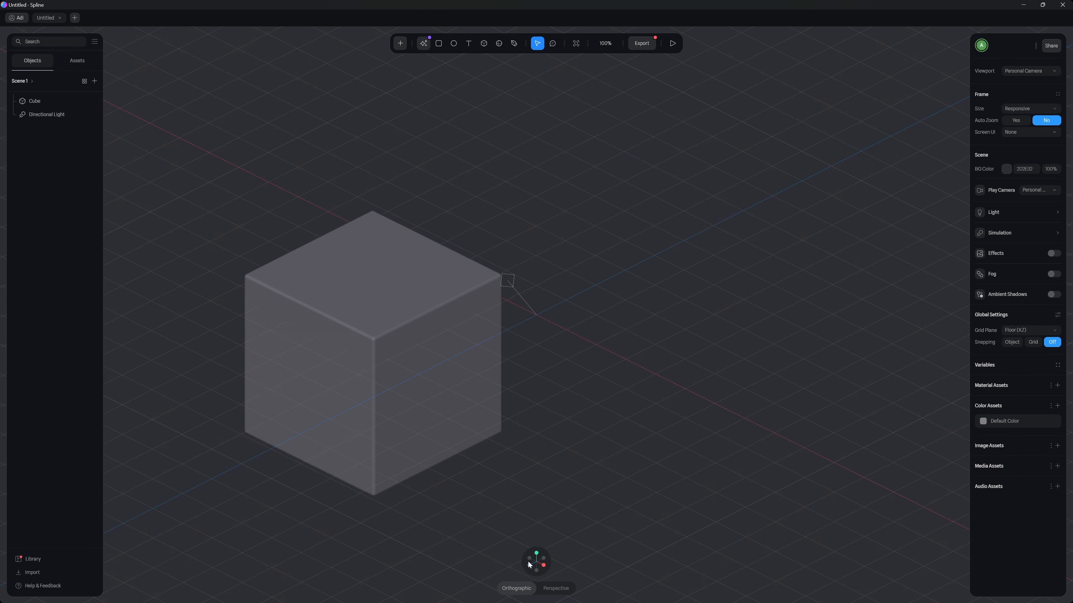
pyautogui.click(536, 553)
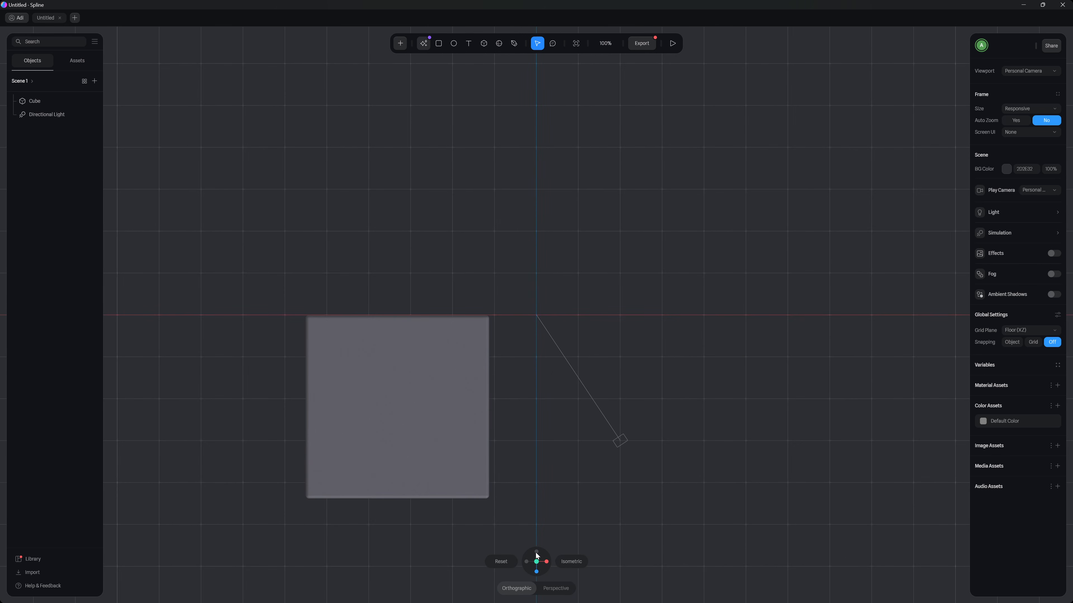
pyautogui.click(537, 570)
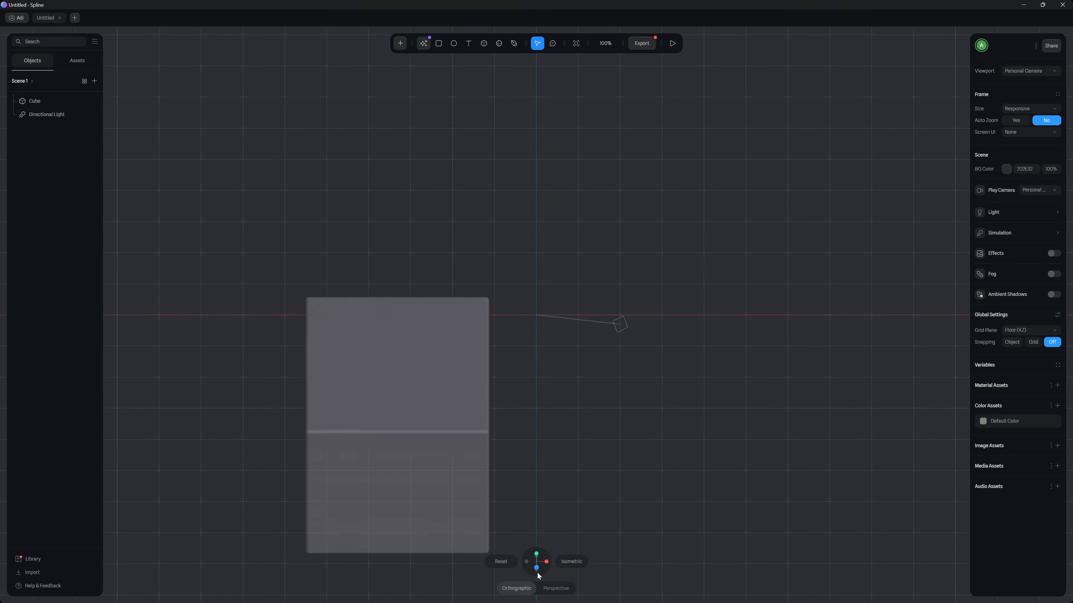
pyautogui.click(547, 562)
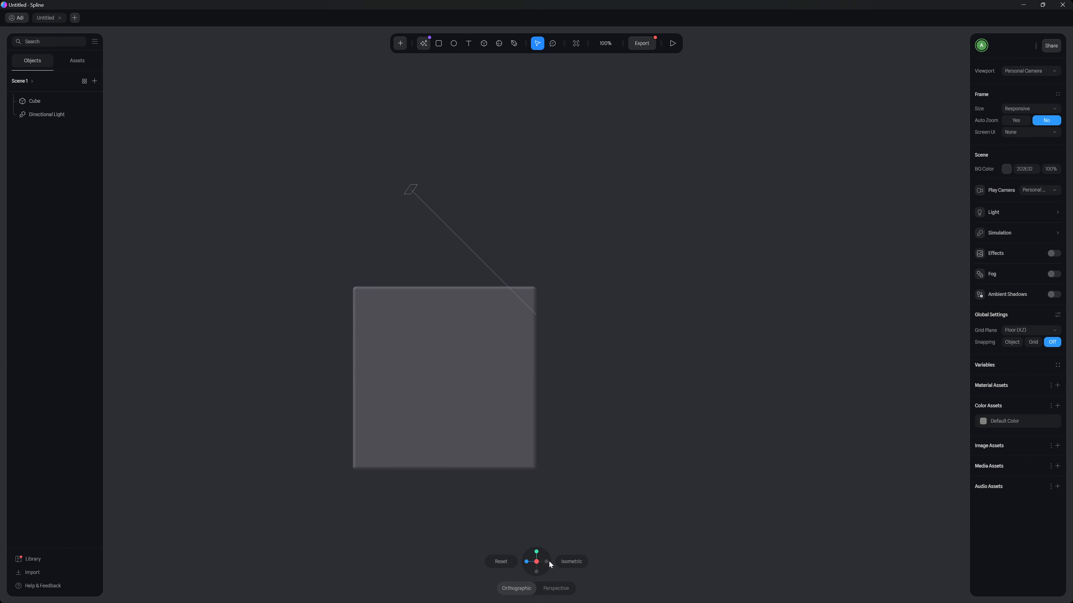
pyautogui.click(503, 563)
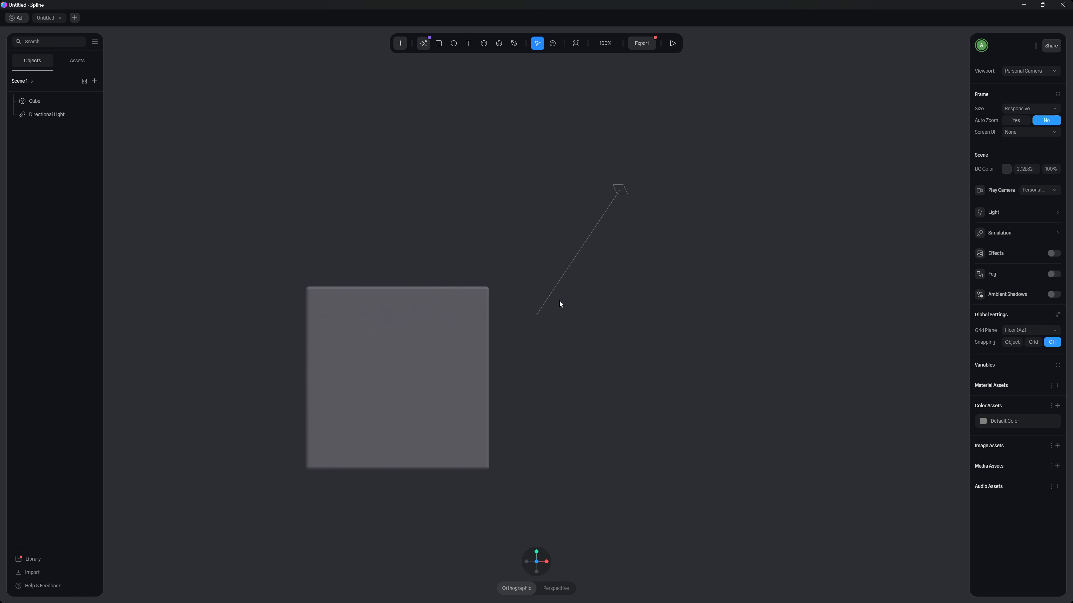
# Step: Practise orbiting, panning and zooming around the cube to examine it from an angle, ending at 100% zoom
pyautogui.moveTo(569, 314); pyautogui.dragTo(625, 359, button='right')
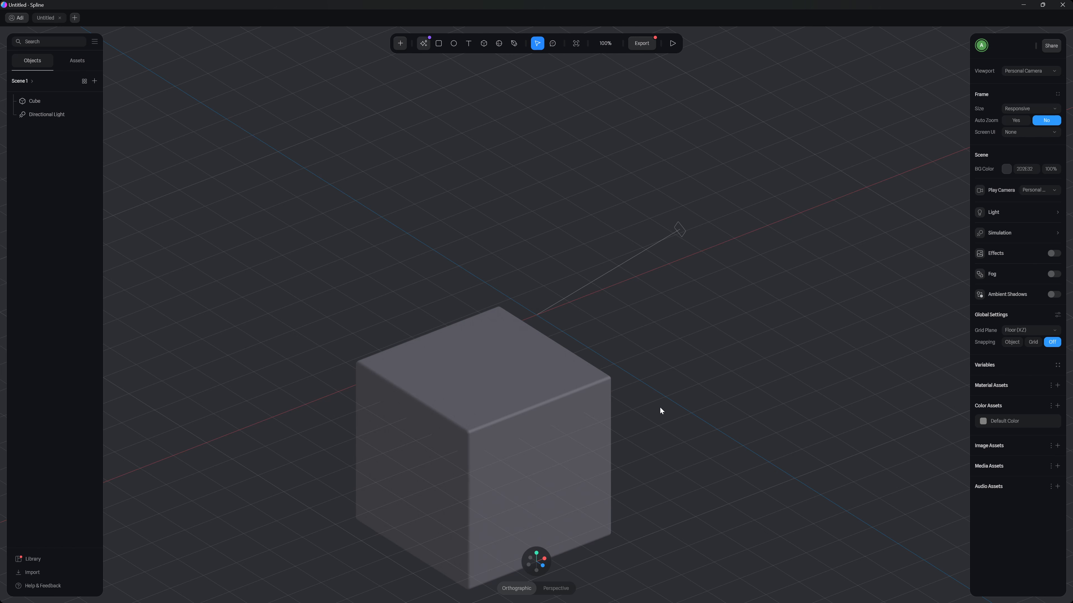
pyautogui.moveTo(675, 534); pyautogui.dragTo(703, 358, button='middle')
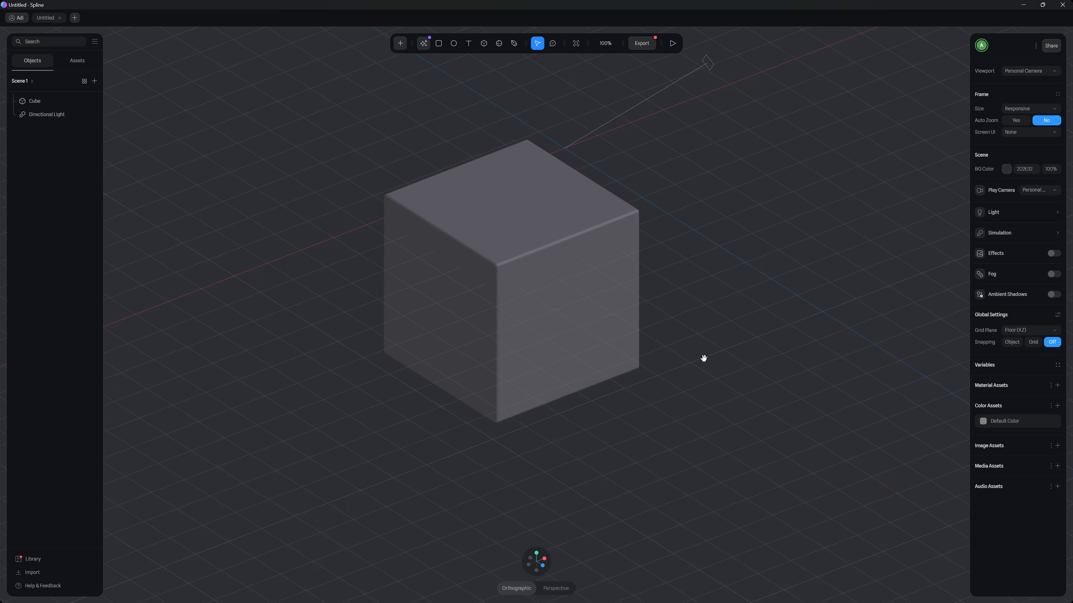
pyautogui.moveTo(800, 366); pyautogui.dragTo(603, 312, button='middle')
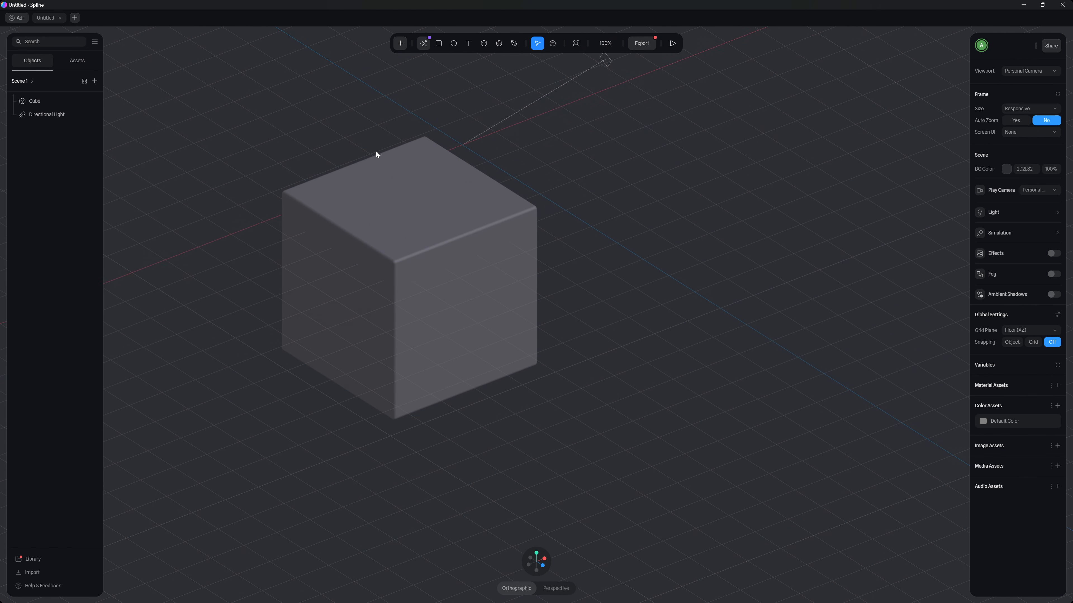
pyautogui.scroll(4, 403, 164)
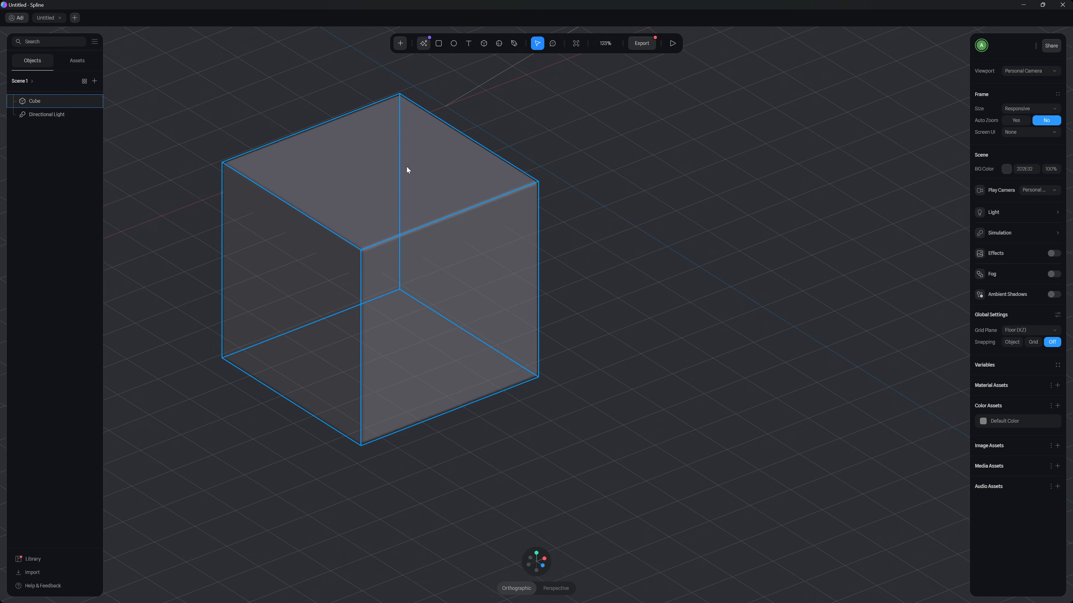
pyautogui.scroll(-4, 406, 171)
pyautogui.scroll(4, 410, 172)
pyautogui.scroll(-4, 413, 174)
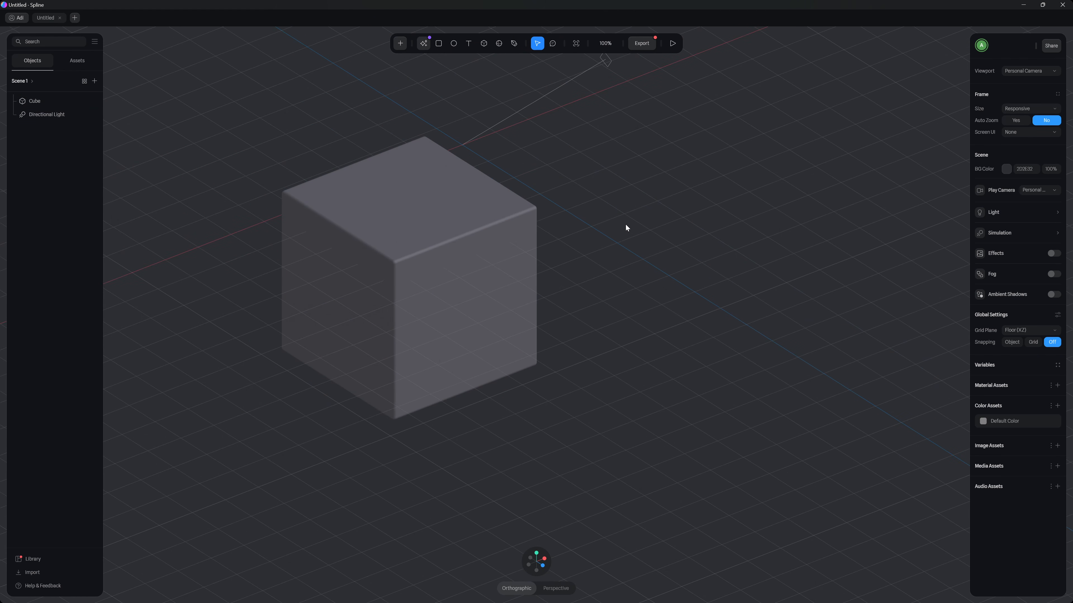
pyautogui.scroll(4, 625, 228)
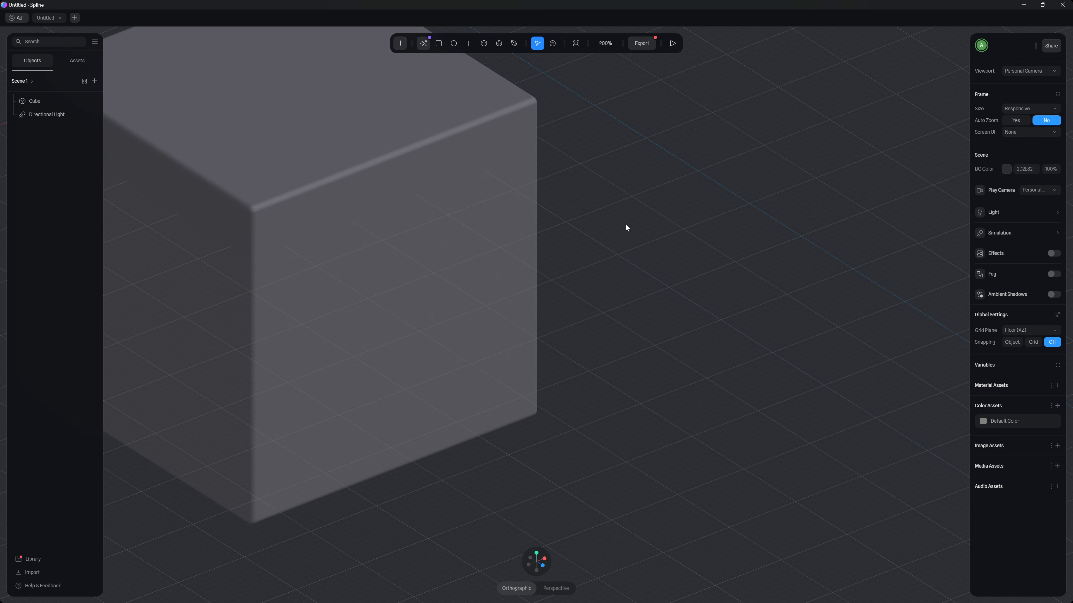
pyautogui.scroll(-4, 625, 228)
pyautogui.scroll(4, 626, 228)
pyautogui.scroll(-4, 625, 228)
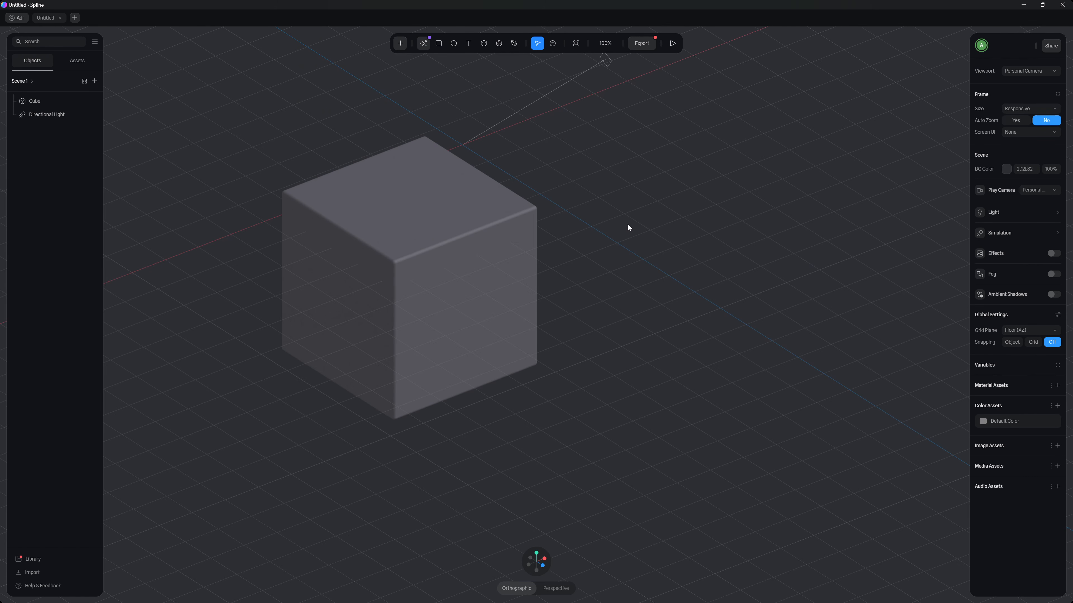
# Step: Reset the camera to its default position and reframe the cube in an angled view from above
pyautogui.rightClick(629, 228)
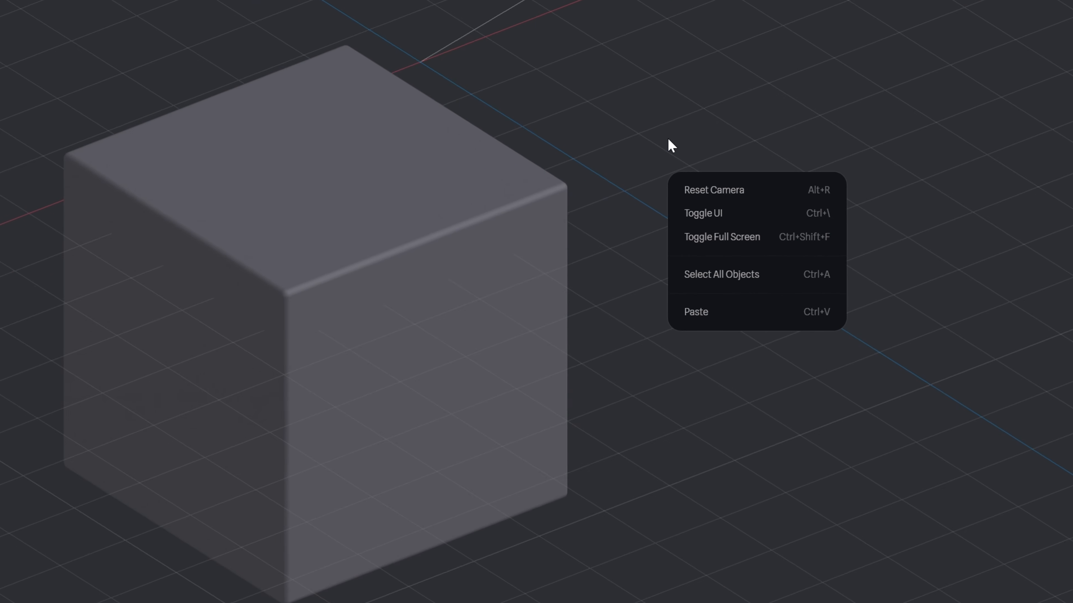
pyautogui.click(777, 196)
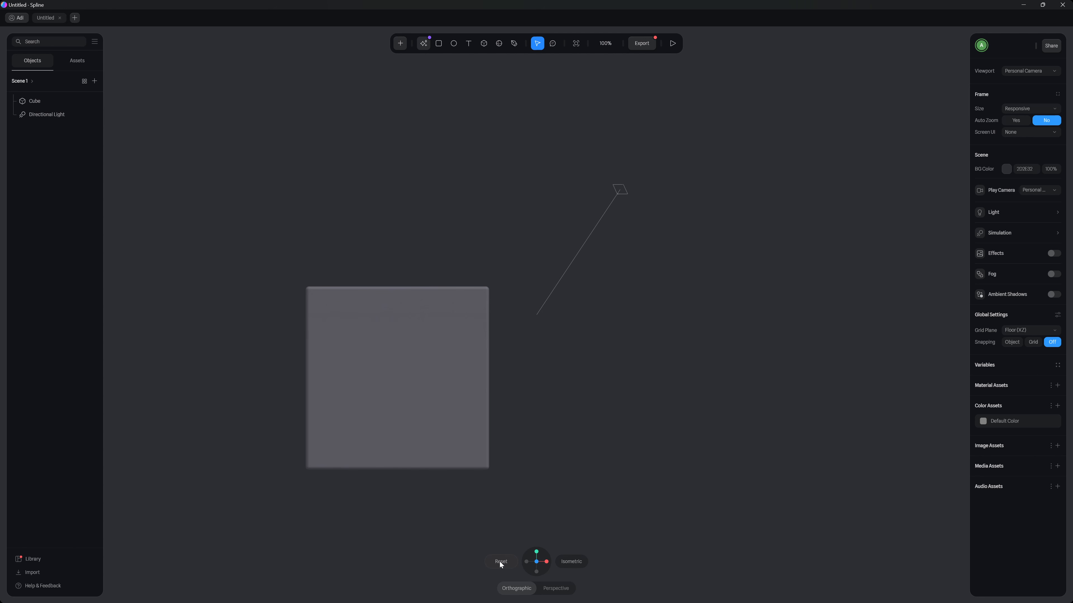
pyautogui.rightClick(579, 303)
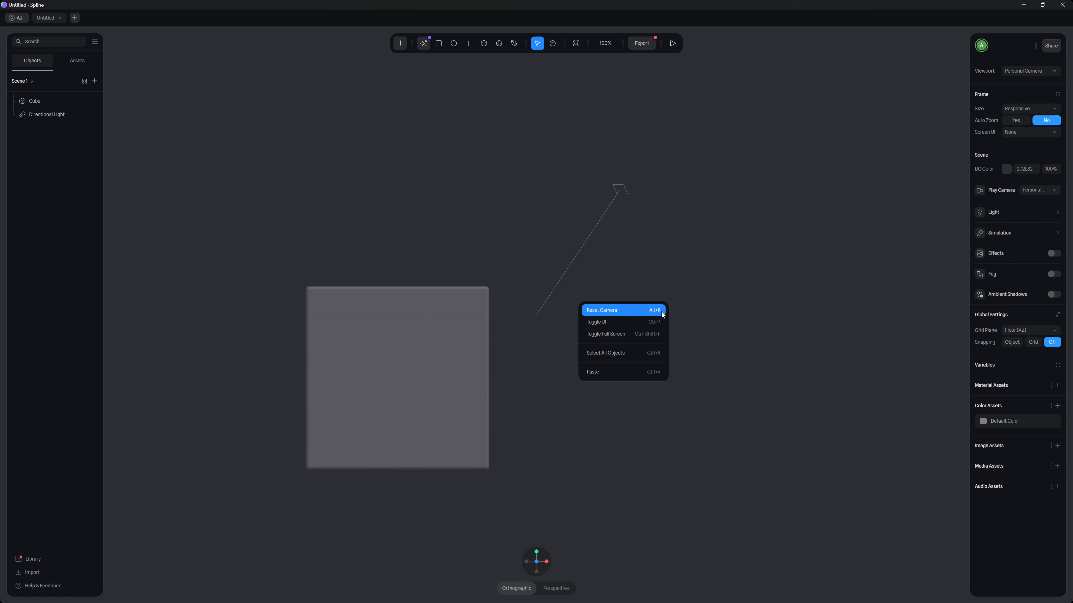
pyautogui.click(705, 289)
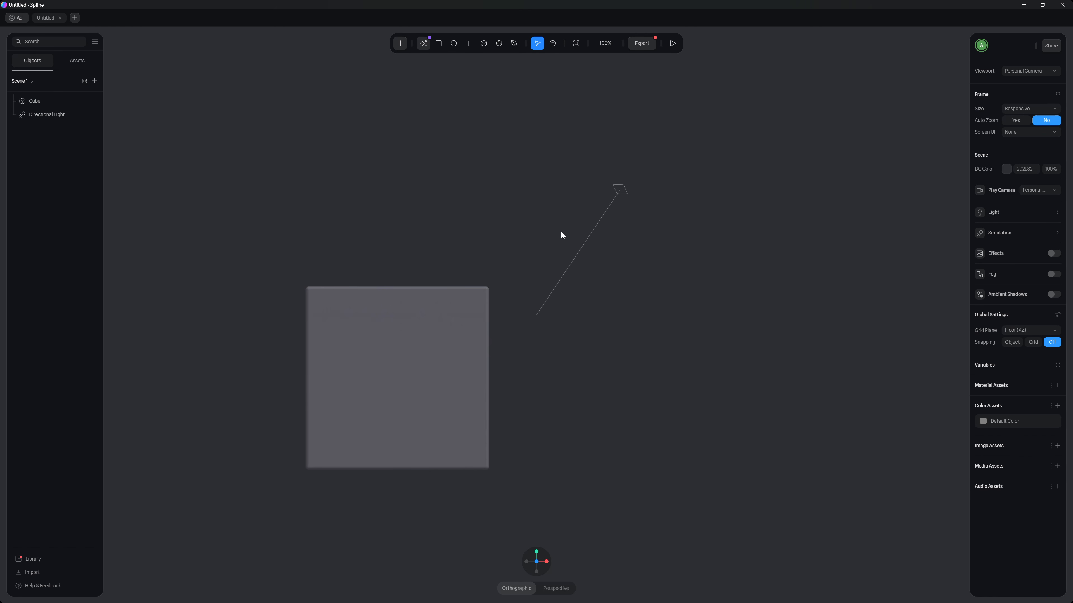
pyautogui.moveTo(733, 498); pyautogui.dragTo(759, 306, button='middle')
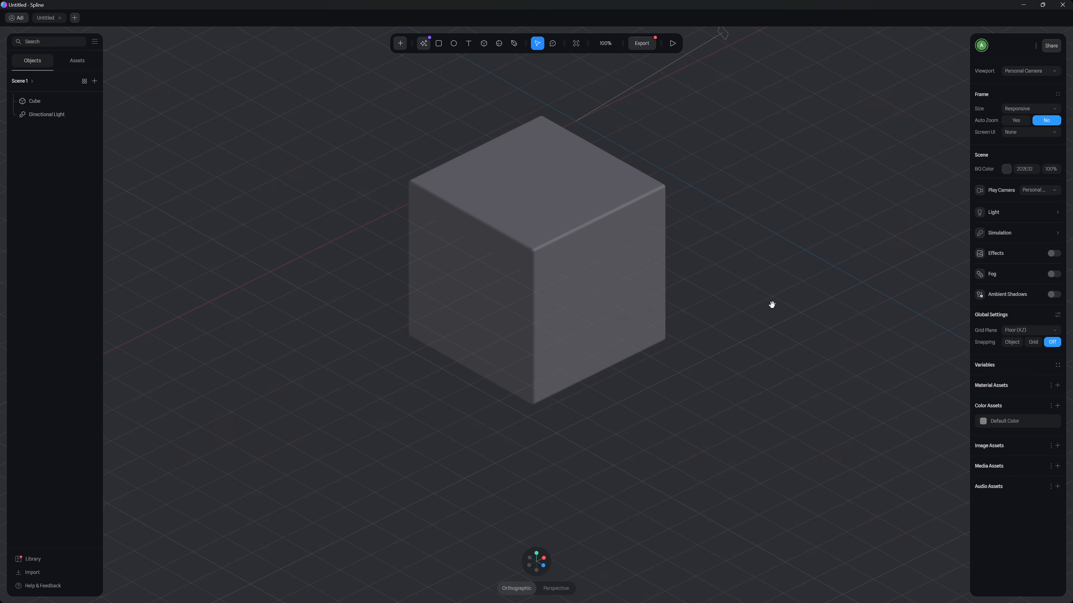
# Step: Select the cube, switch the scene view to perspective projection, and frame the whole cube at a medium distance
pyautogui.click(599, 273)
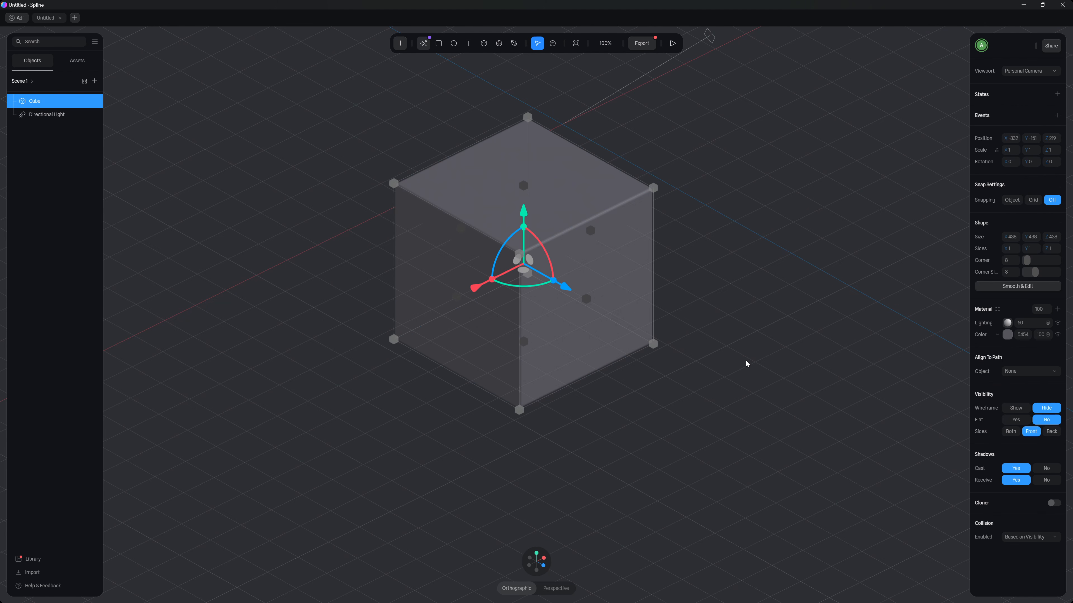
pyautogui.scroll(3, 746, 364)
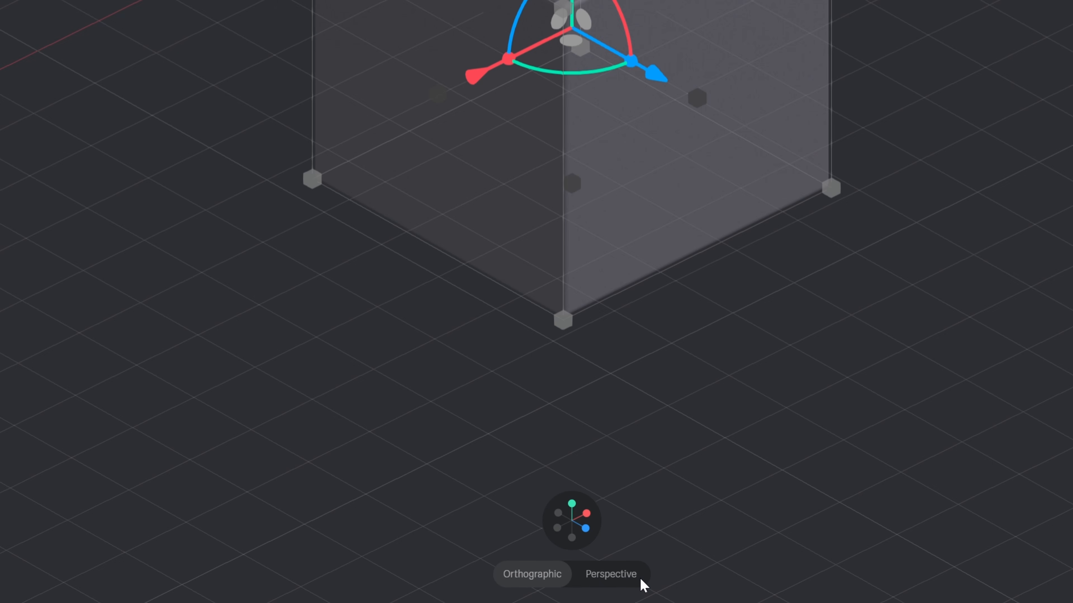
pyautogui.click(532, 581)
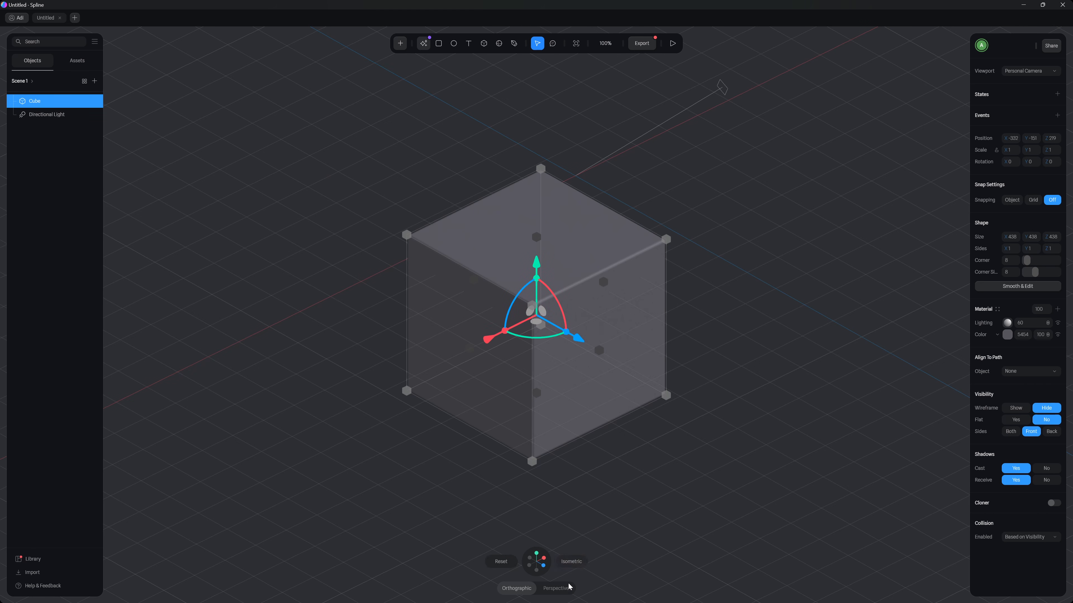
pyautogui.click(561, 593)
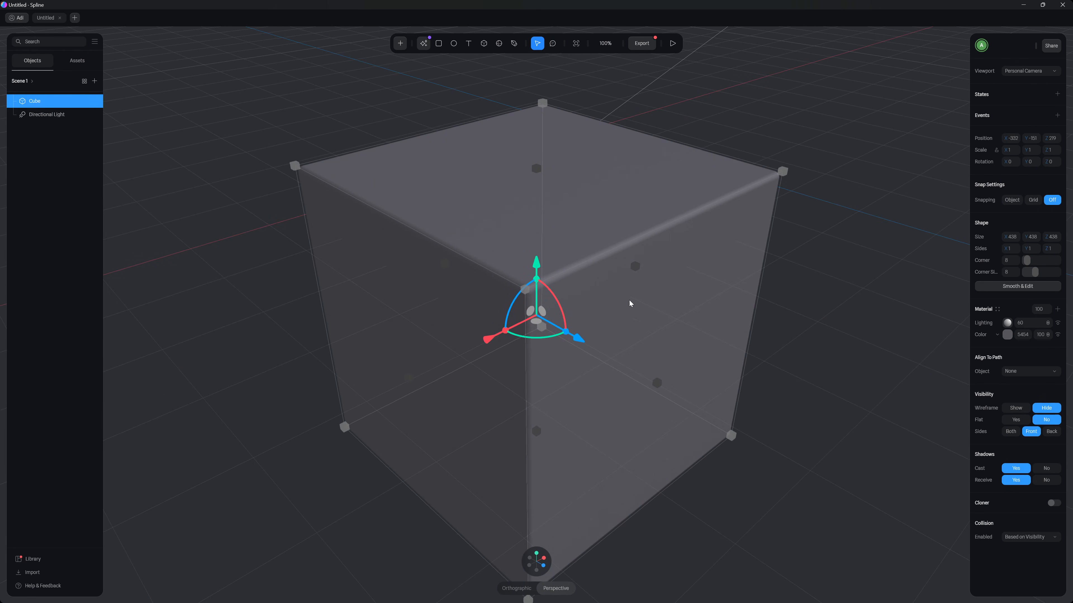
pyautogui.scroll(-10, 656, 270)
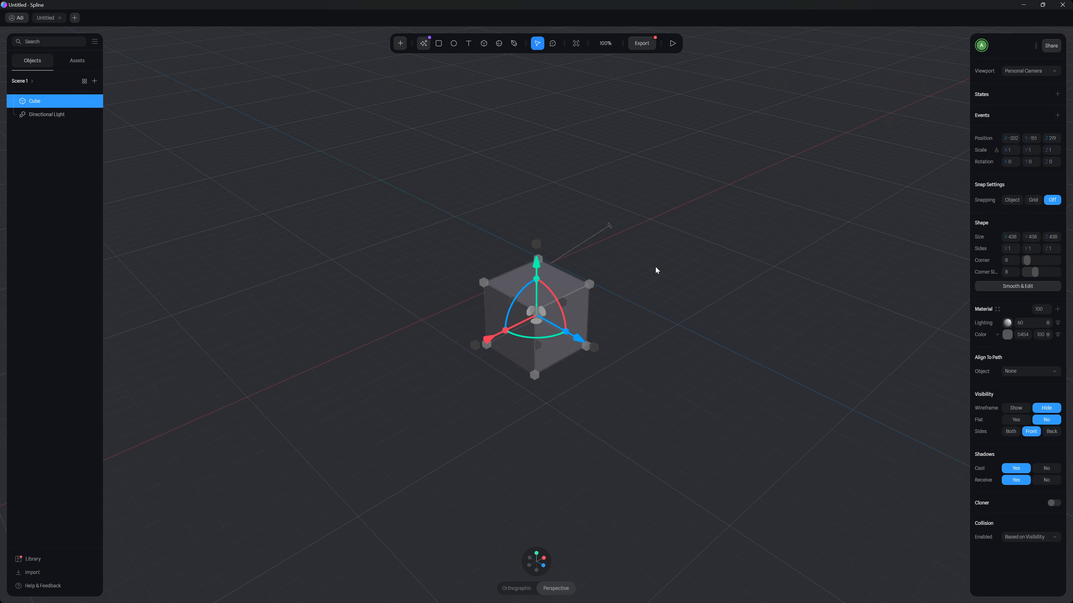
pyautogui.scroll(4, 655, 269)
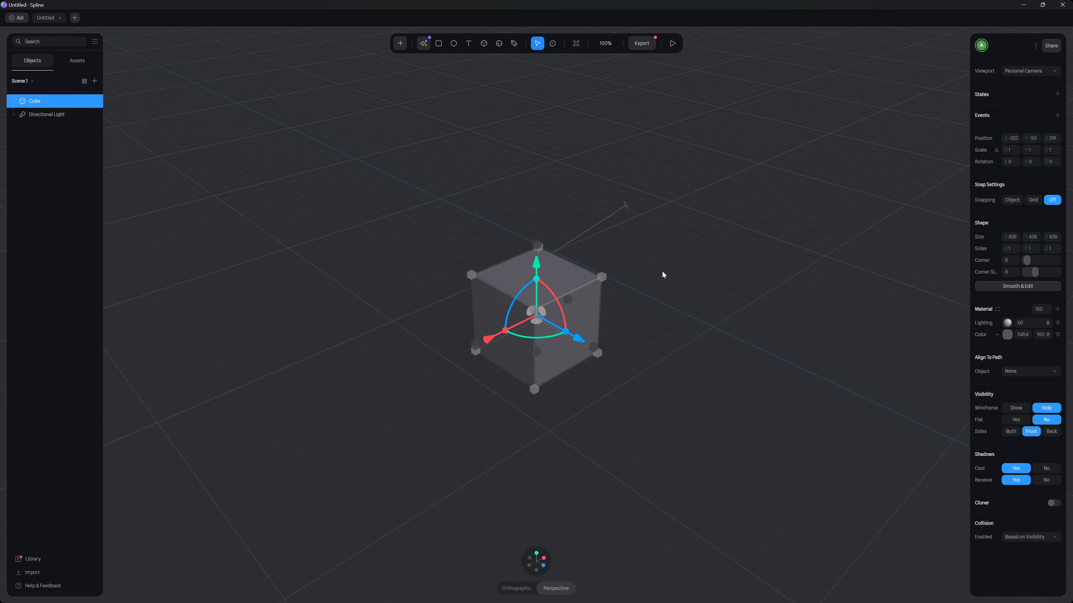
pyautogui.scroll(3, 662, 272)
pyautogui.scroll(-5, 664, 273)
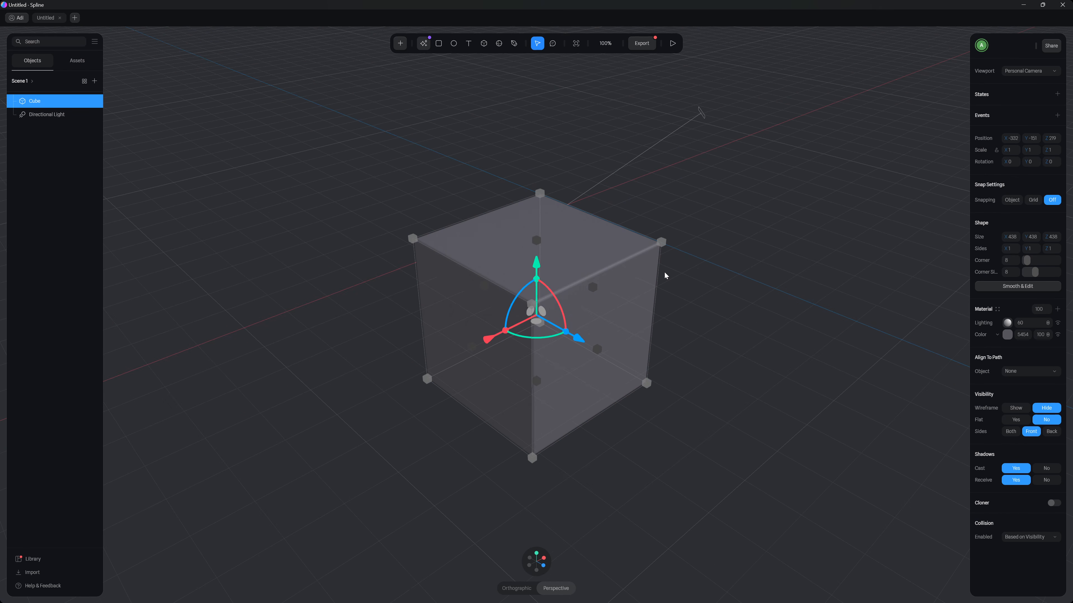
pyautogui.moveTo(697, 321)
pyautogui.mouseDown(button='middle')
pyautogui.moveTo(593, 310)
pyautogui.moveTo(685, 325)
pyautogui.mouseUp(button='middle')
# Step: Compare the orthographic and perspective projections of the cube, and set its isometric view in perspective
pyautogui.moveTo(505, 566)
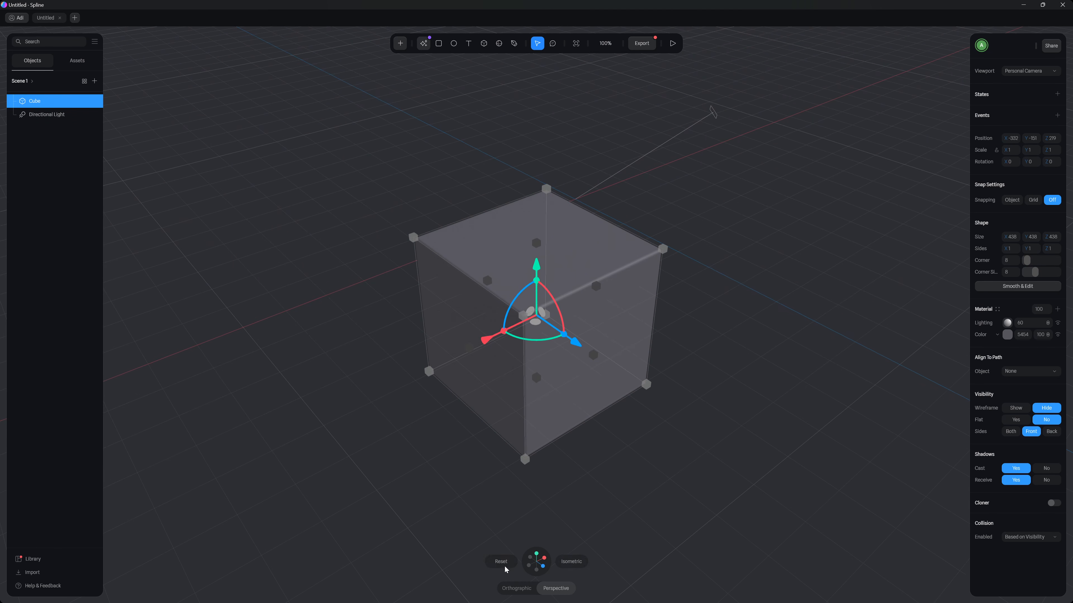
pyautogui.click(509, 589)
pyautogui.click(556, 589)
pyautogui.click(571, 561)
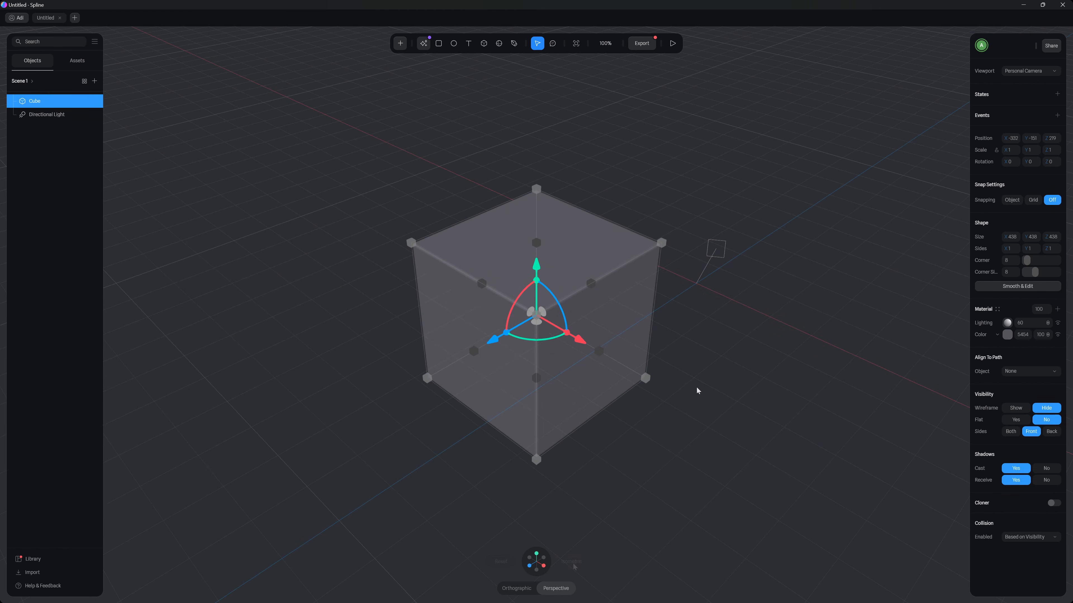
# Step: Move the selected cube upward along Y, to about -453 along X, and slightly along Z
pyautogui.click(713, 372)
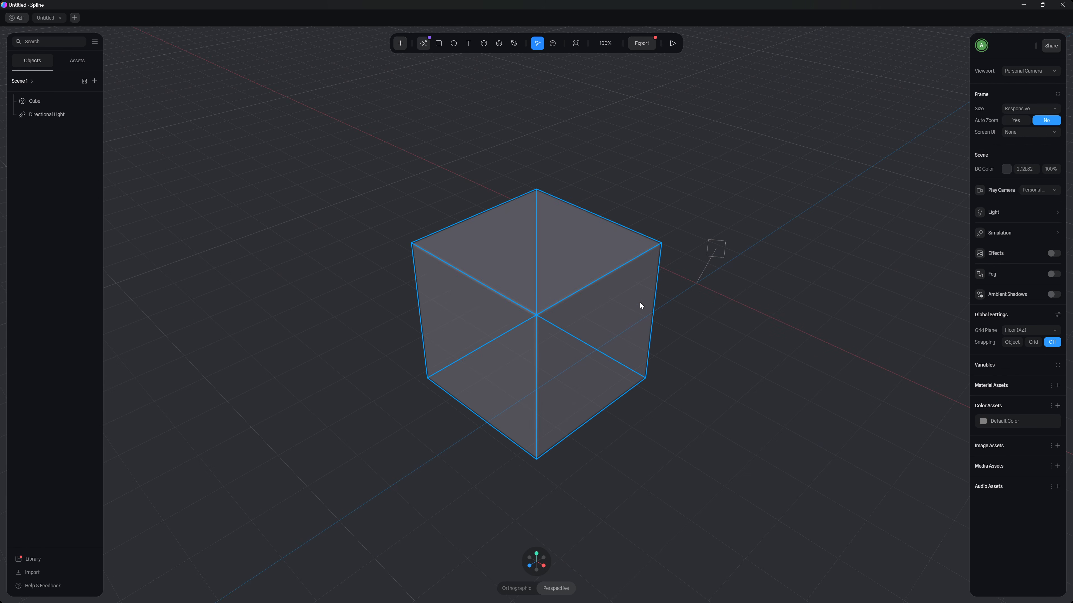
pyautogui.click(575, 292)
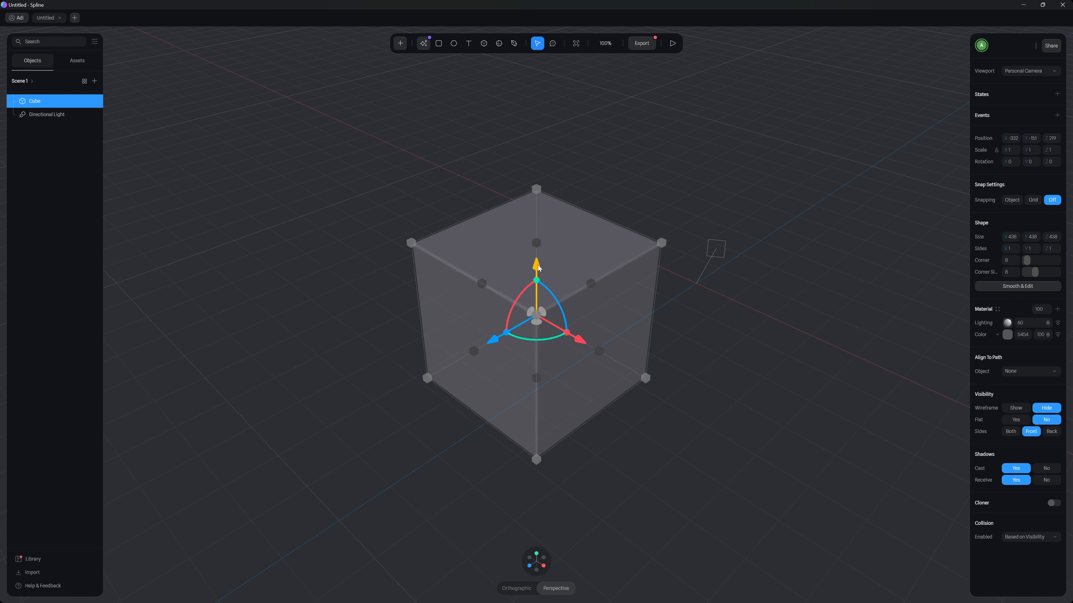
pyautogui.moveTo(538, 268); pyautogui.dragTo(540, 244)
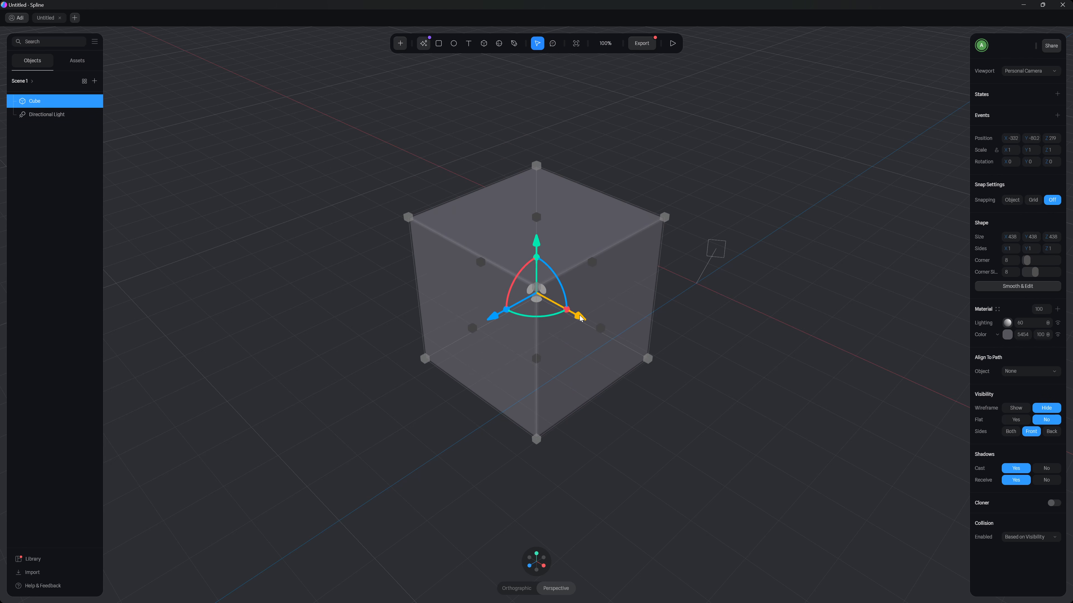
pyautogui.moveTo(581, 318); pyautogui.dragTo(556, 276)
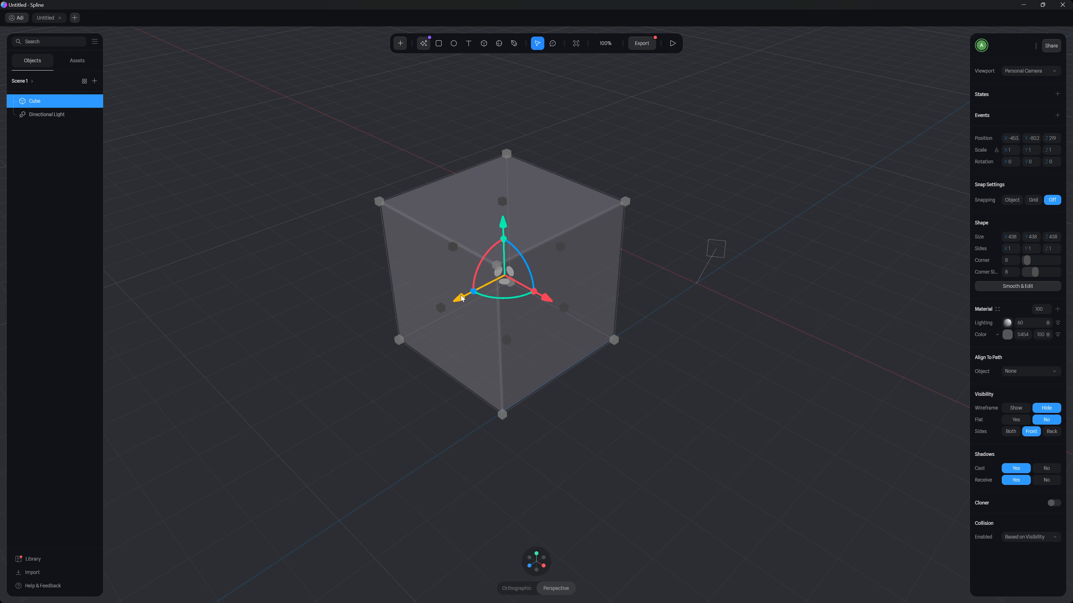
pyautogui.moveTo(461, 298)
pyautogui.mouseDown()
pyautogui.moveTo(326, 367)
pyautogui.moveTo(522, 280)
pyautogui.moveTo(352, 367)
pyautogui.moveTo(471, 333)
pyautogui.moveTo(364, 341)
pyautogui.moveTo(554, 266)
pyautogui.moveTo(464, 312)
pyautogui.mouseUp()
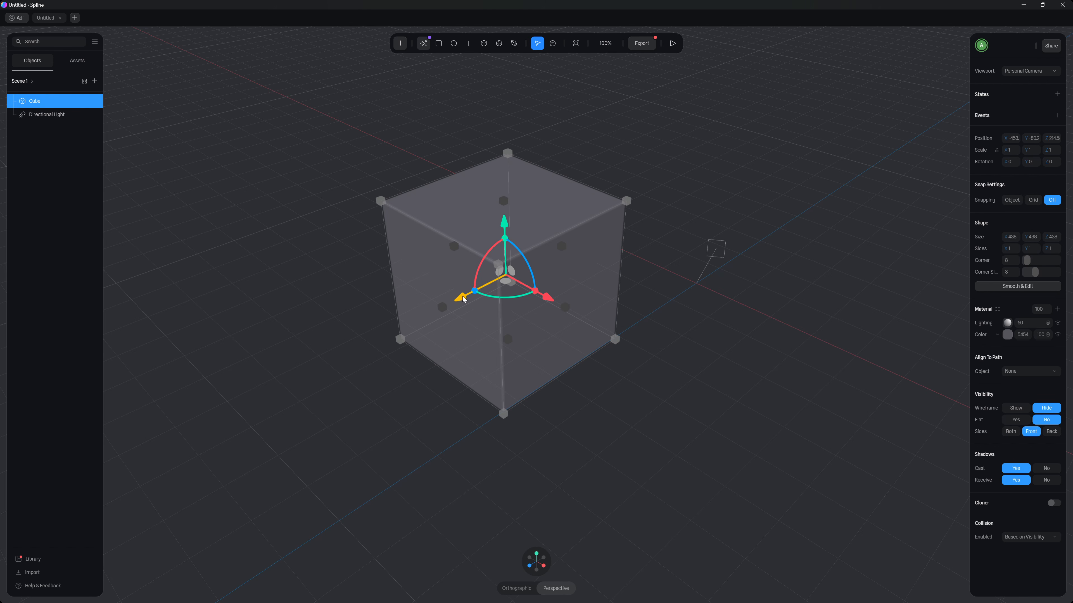
pyautogui.moveTo(463, 296); pyautogui.dragTo(462, 296)
pyautogui.moveTo(505, 223)
pyautogui.mouseDown()
pyautogui.moveTo(507, 200)
pyautogui.moveTo(507, 214)
pyautogui.mouseUp()
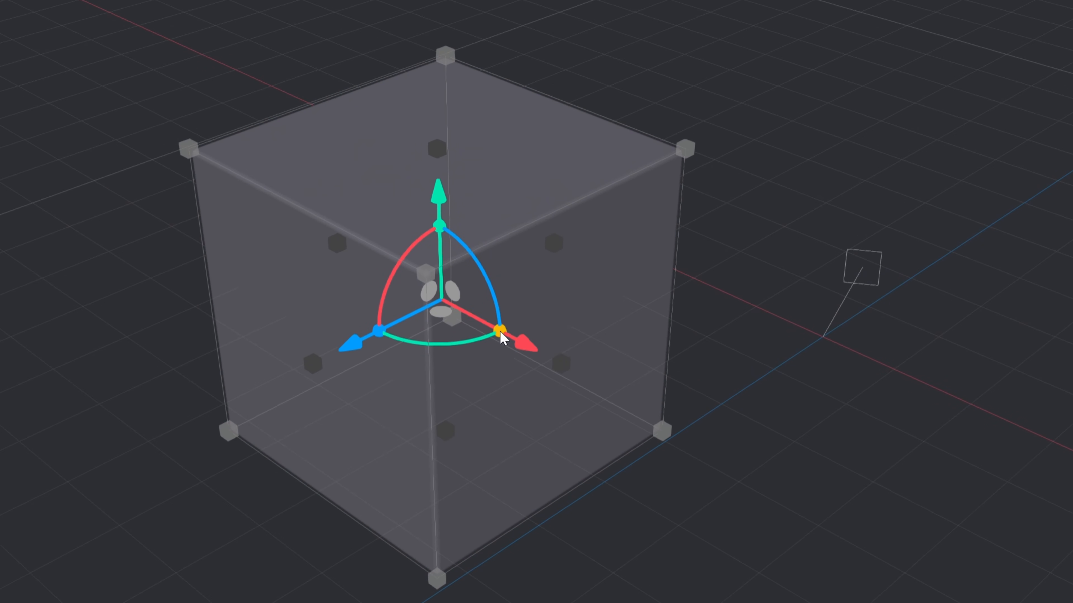
# Step: Scale the cube into a flat, wide slab, about 1.8 on X, 0.29 on Y and 2.1 on Z
pyautogui.moveTo(500, 335); pyautogui.dragTo(545, 366)
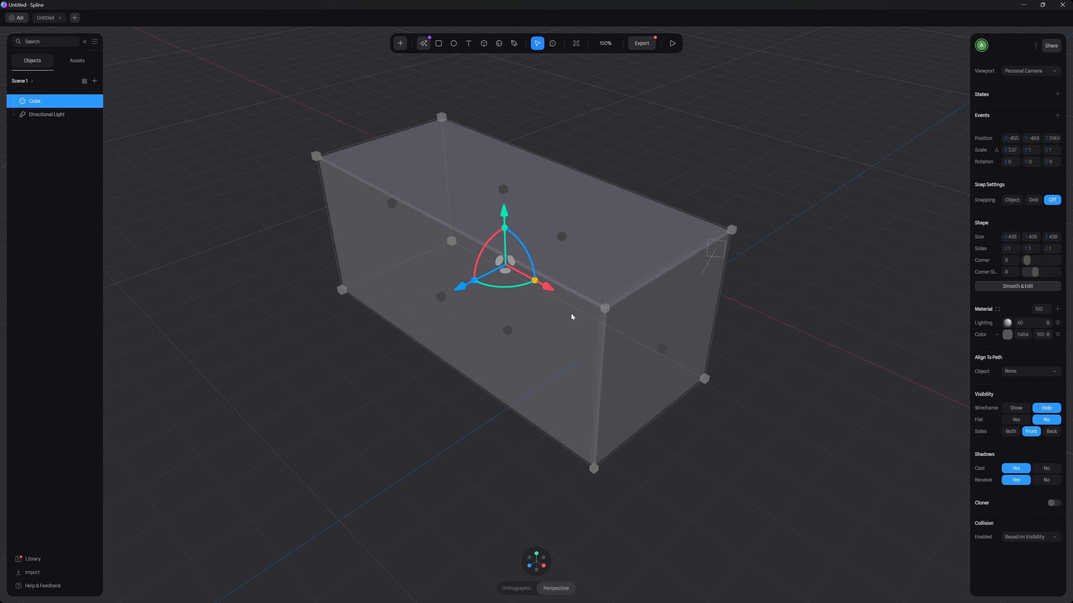
pyautogui.moveTo(571, 316); pyautogui.dragTo(552, 297)
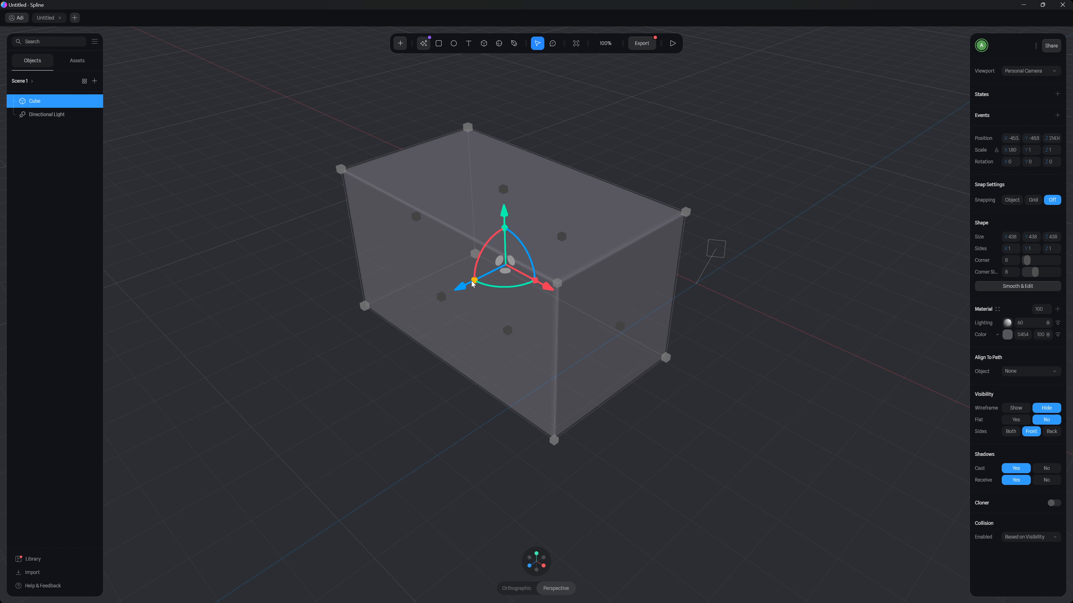
pyautogui.moveTo(475, 280); pyautogui.dragTo(443, 310)
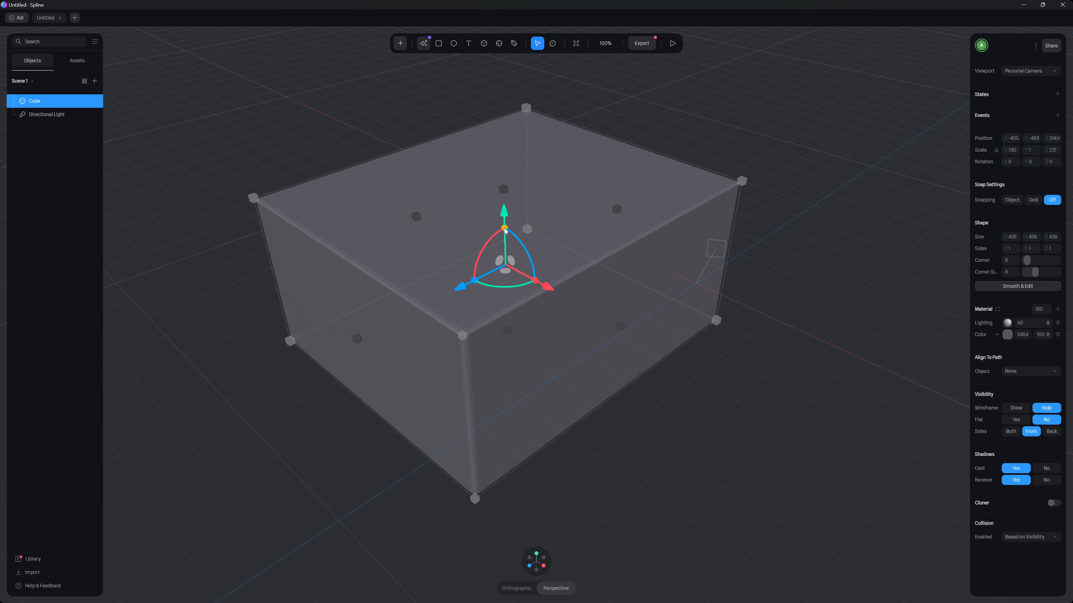
pyautogui.moveTo(505, 229); pyautogui.dragTo(508, 259)
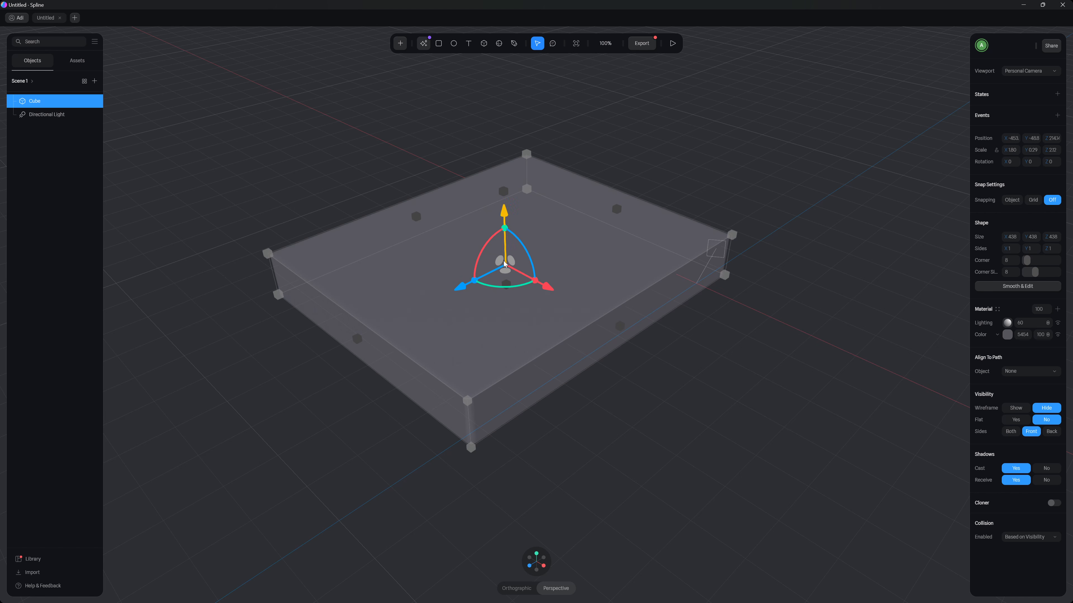
# Step: Move the slab freely across several axes, try rotating it, and undo the rotations
pyautogui.moveTo(499, 263); pyautogui.dragTo(468, 278)
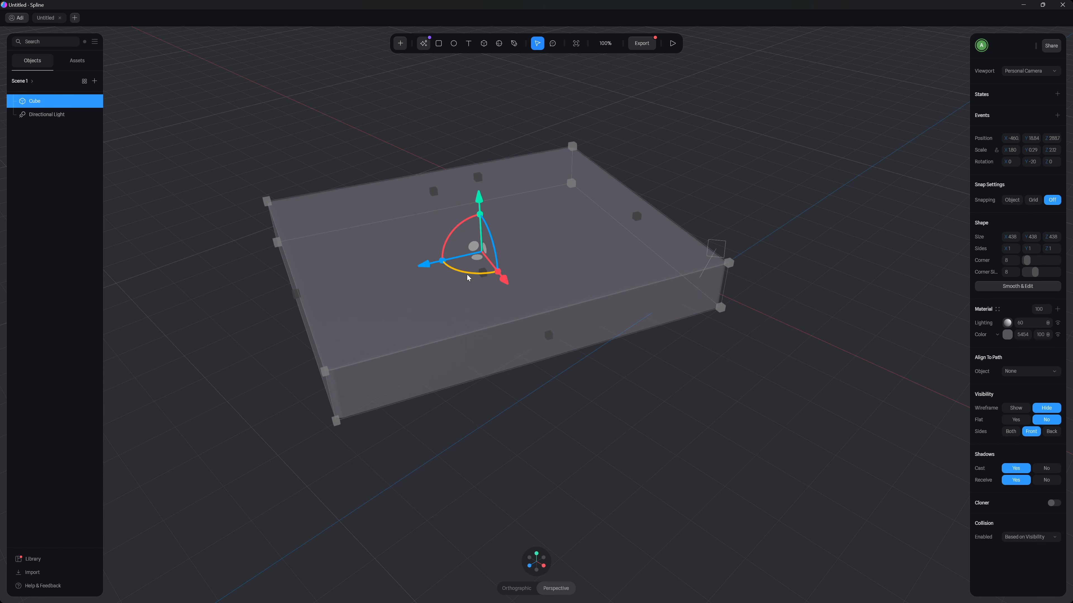
pyautogui.hotkey('ctrl', 'z')
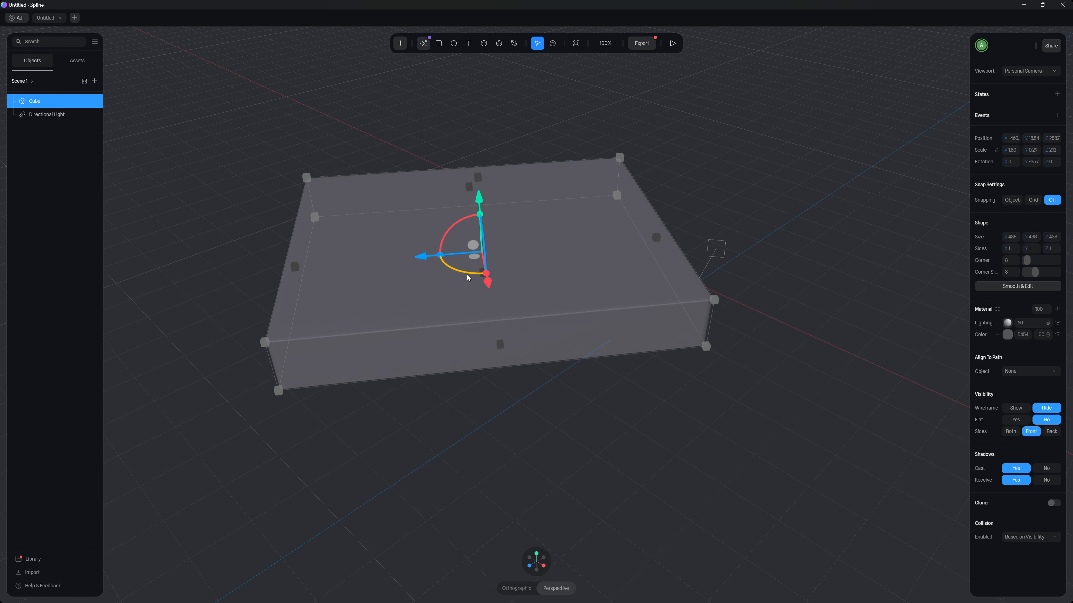
pyautogui.hotkey('ctrl', 'z')
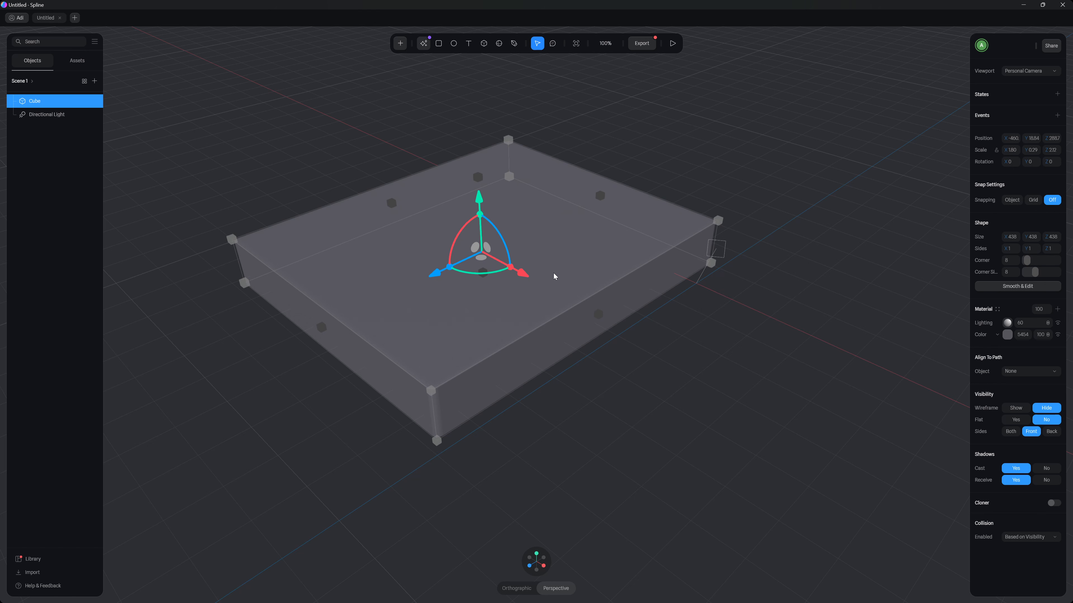
pyautogui.moveTo(500, 235); pyautogui.dragTo(453, 220)
pyautogui.hotkey('ctrl', 'z')
# Step: Stretch the slab into a taller box from its upper corner and adjust its X position
pyautogui.moveTo(720, 221); pyautogui.dragTo(702, 192)
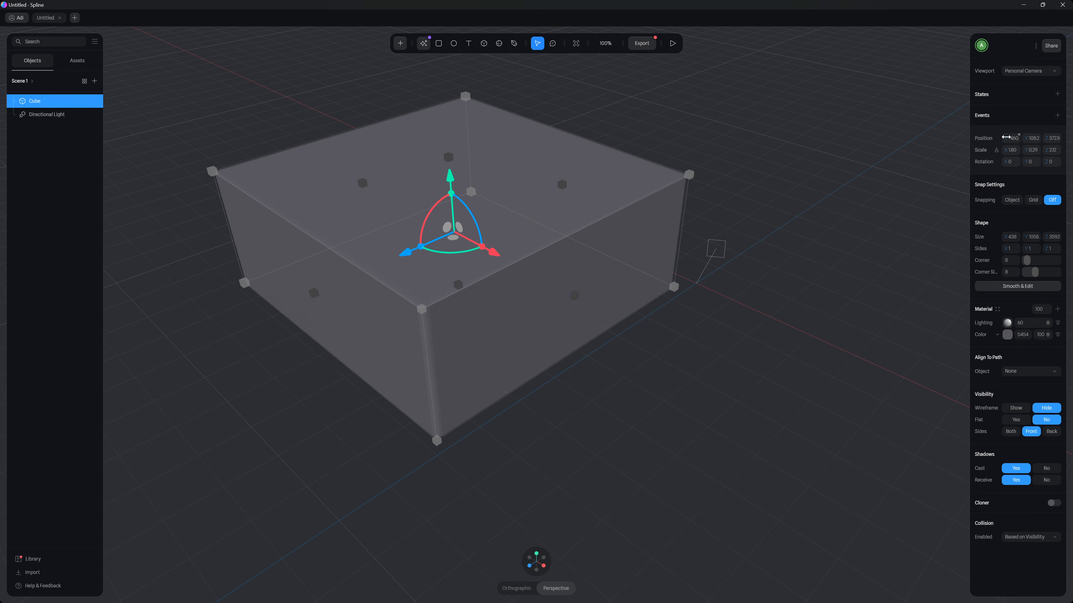
pyautogui.moveTo(1005, 137); pyautogui.dragTo(1047, 138)
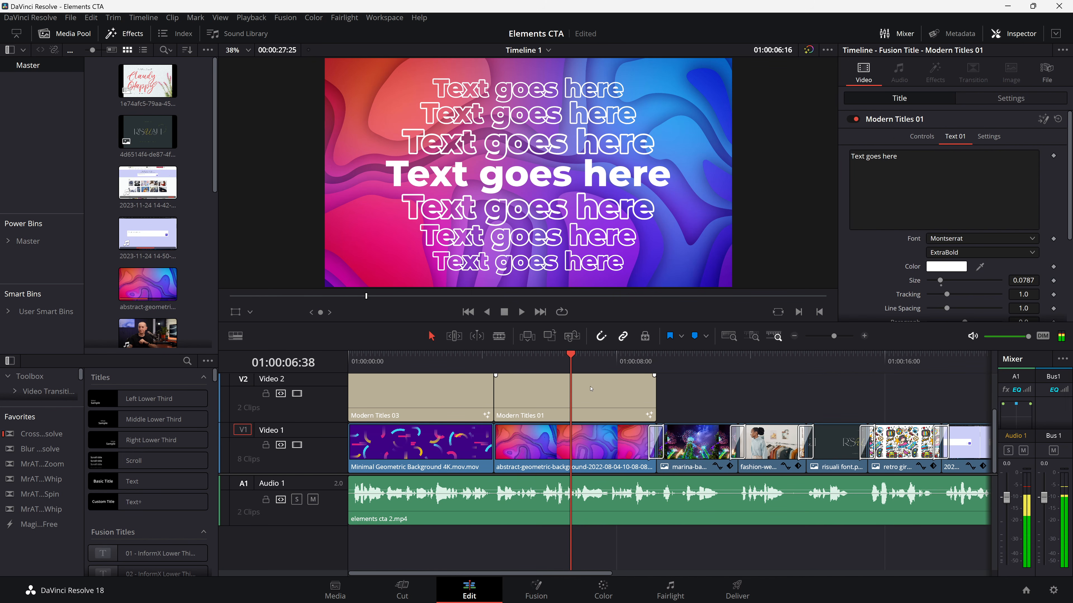
# Step: Switch to DaVinci Resolve, set the Modern Titles 01 text to "ONE SUBSCRIPTION", and browse the available fonts
pyautogui.click(931, 169)
pyautogui.hotkey('ctrl', 'a')
pyautogui.write('ONE SUBSCRIPTION')
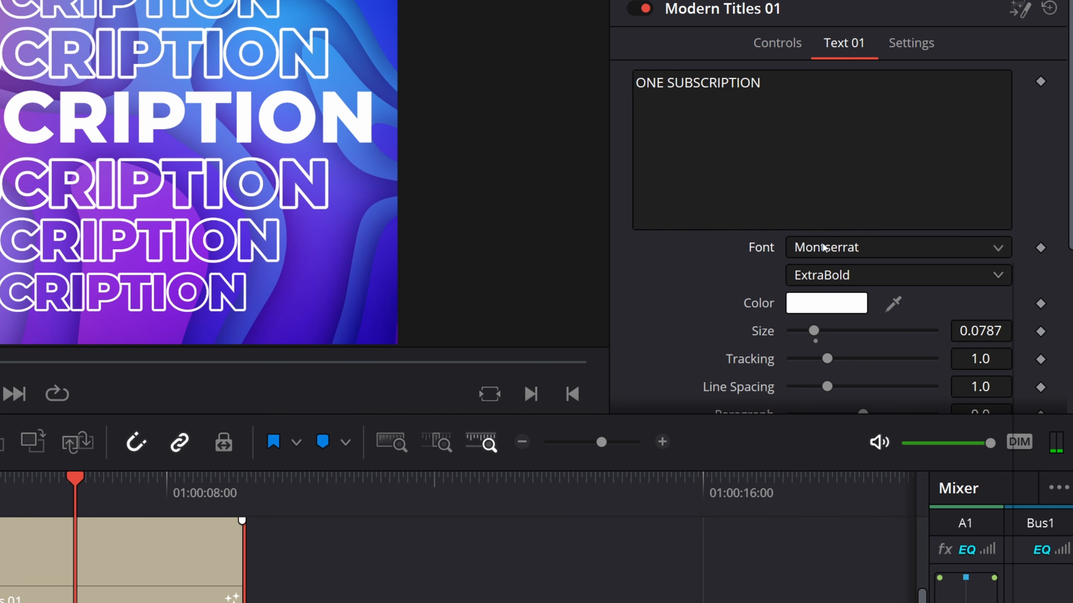
pyautogui.click(830, 247)
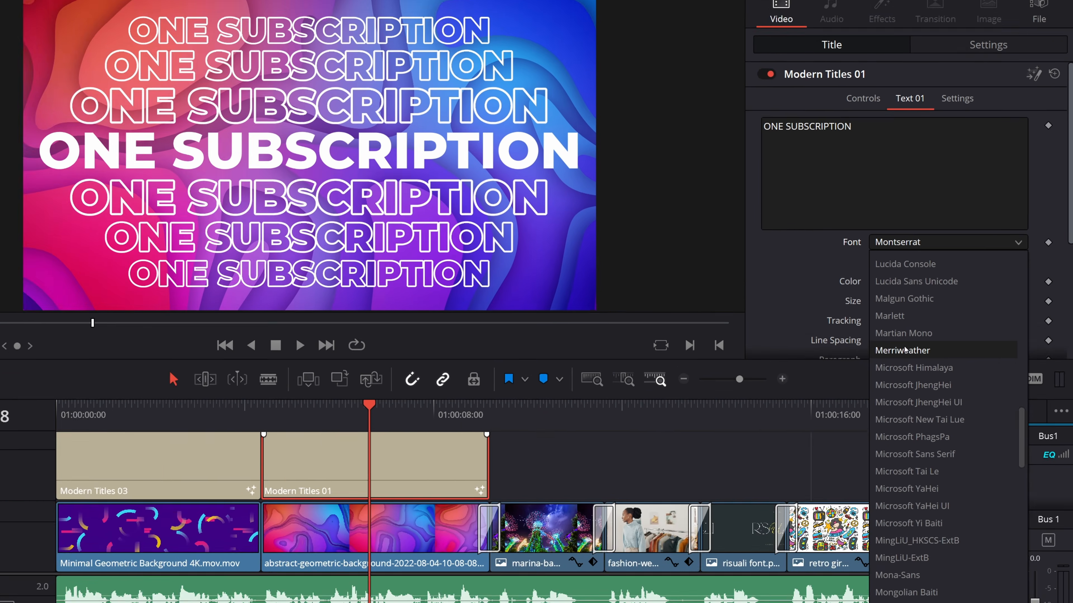
pyautogui.scroll(-5, 905, 349)
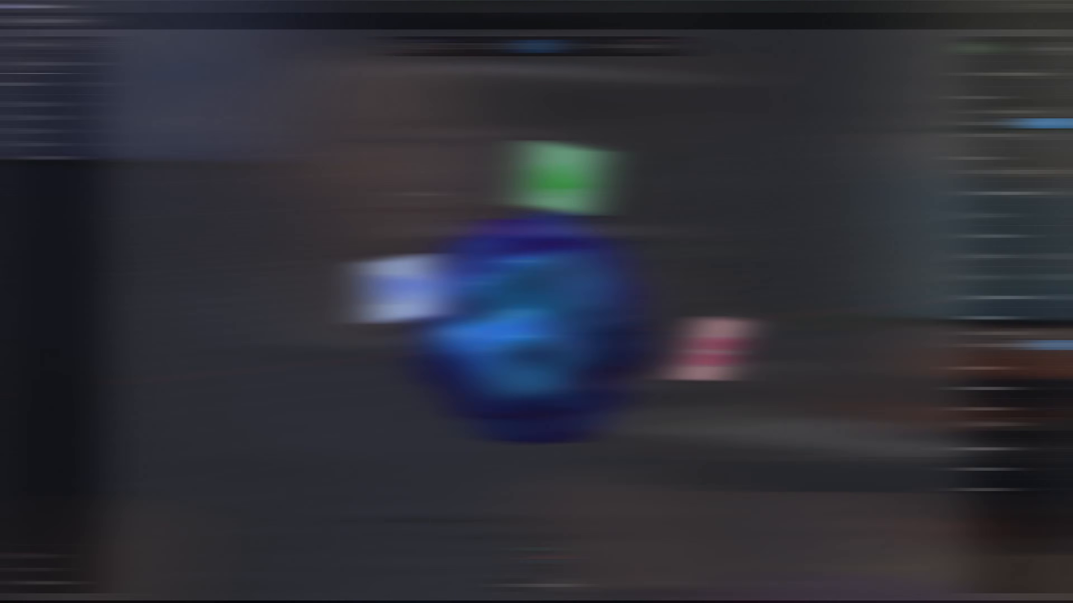
# Step: Switch to the ShapeShifter scene in Spline and examine the distorted blue sphere and its three icon tiles from several angles
pyautogui.scroll(3, 602, 294)
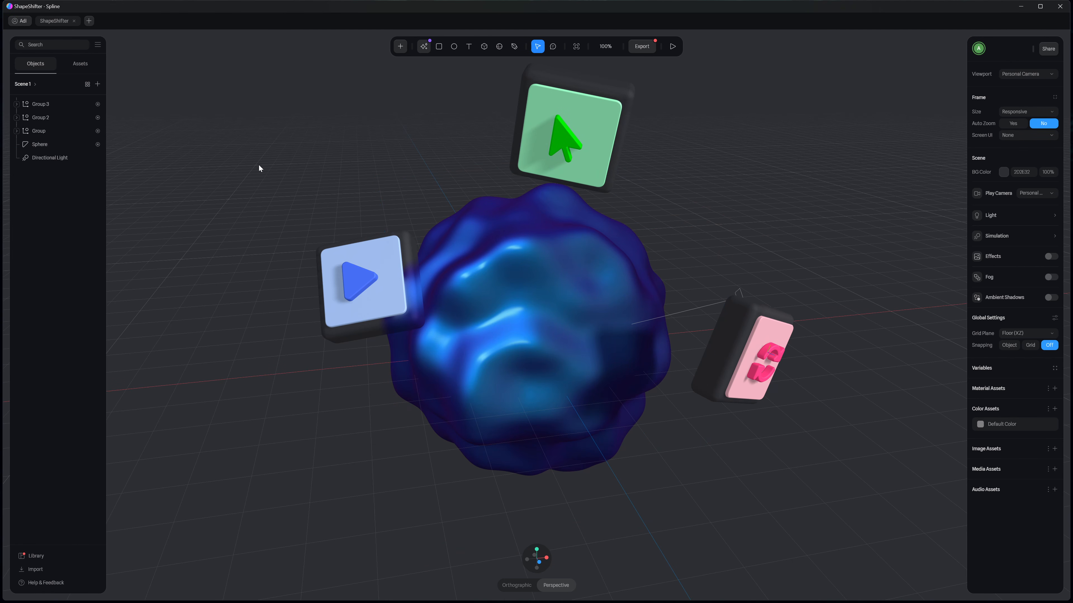
pyautogui.moveTo(258, 168); pyautogui.dragTo(382, 216)
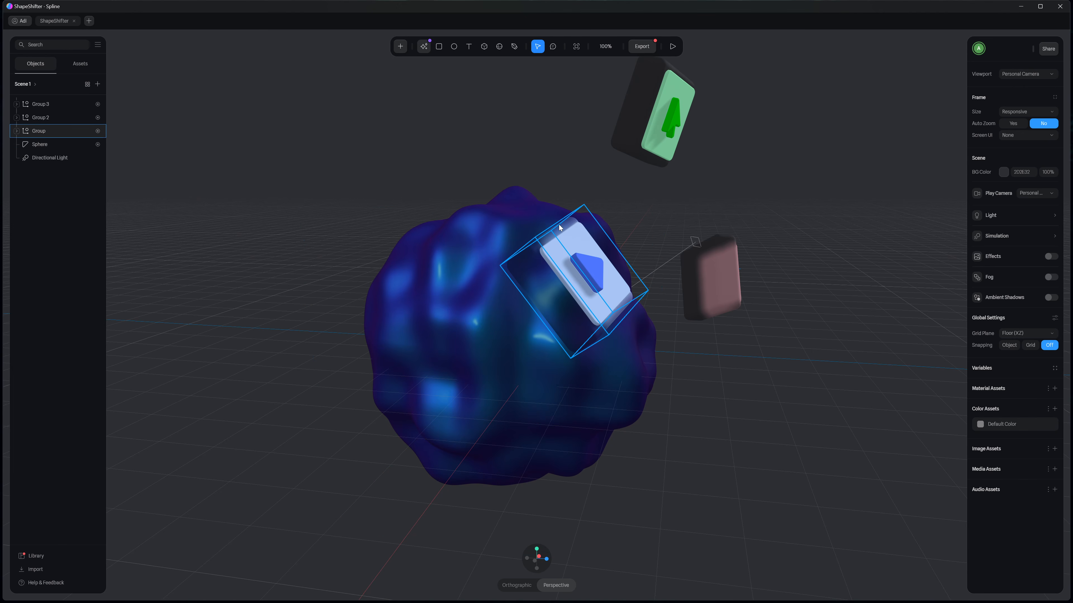
pyautogui.moveTo(522, 160)
pyautogui.mouseDown()
pyautogui.moveTo(502, 173)
pyautogui.moveTo(437, 173)
pyautogui.moveTo(520, 165)
pyautogui.mouseUp()
pyautogui.scroll(5, 553, 228)
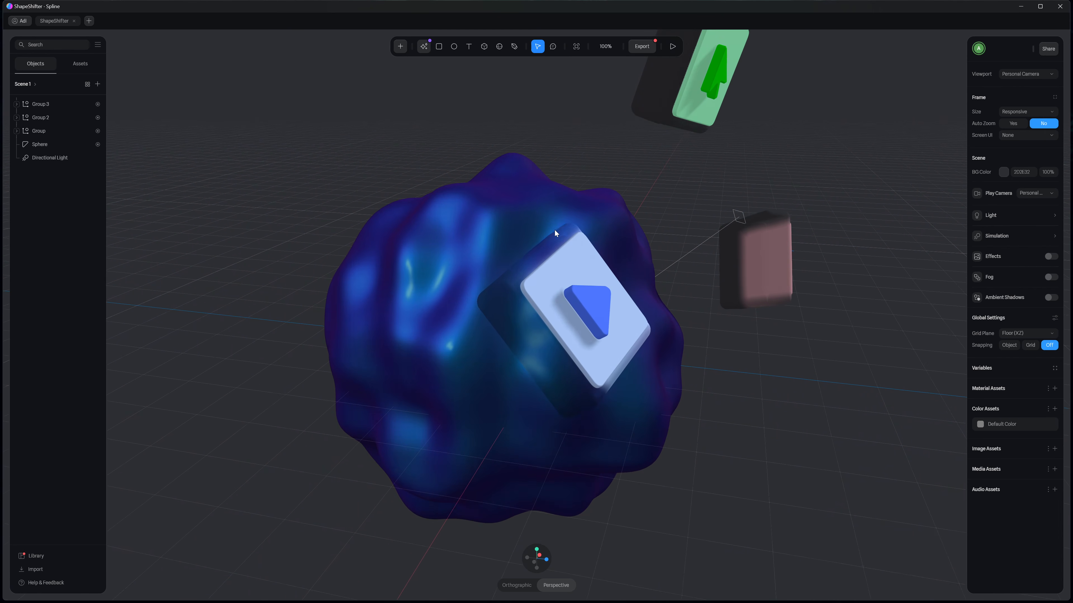
pyautogui.click(555, 230)
pyautogui.click(614, 113)
pyautogui.moveTo(615, 113); pyautogui.dragTo(536, 146)
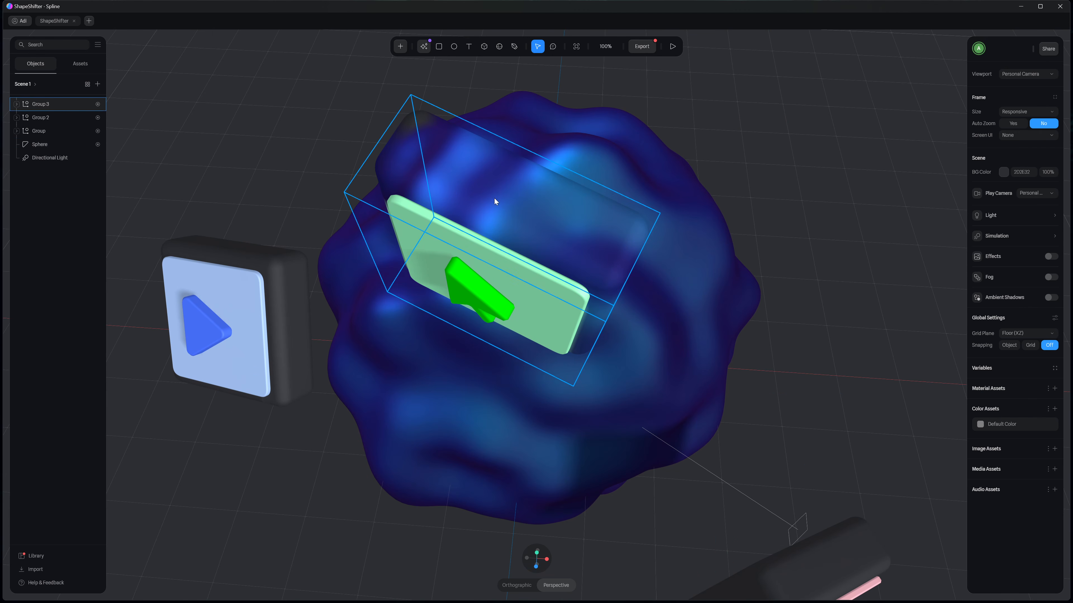
pyautogui.moveTo(598, 304); pyautogui.dragTo(675, 263)
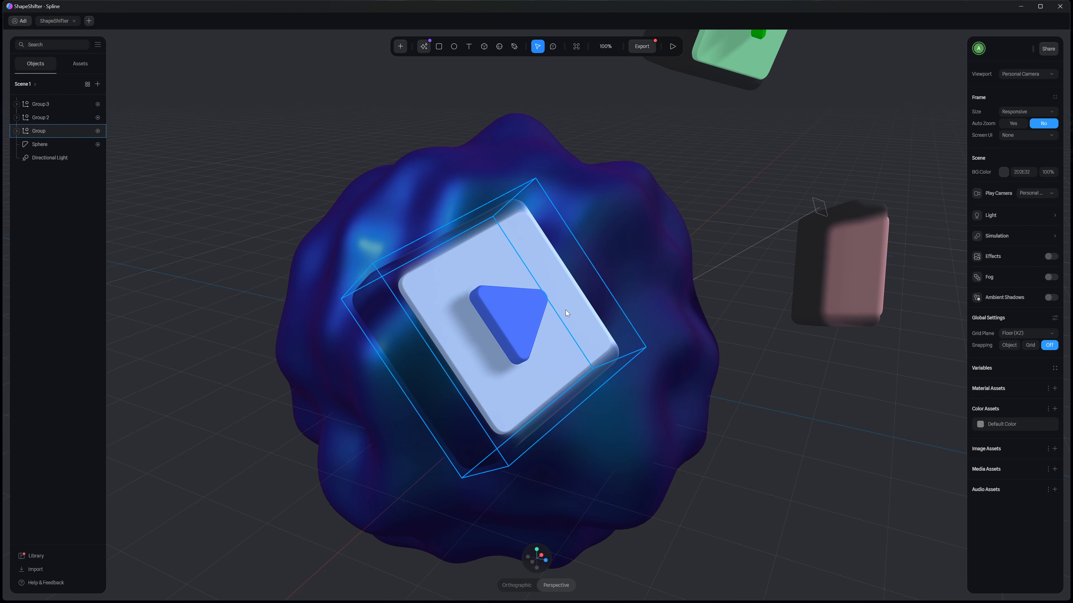
# Step: Reframe the blue sphere and all three icon tiles from the front, and play the scene preview
pyautogui.moveTo(567, 312); pyautogui.dragTo(749, 346)
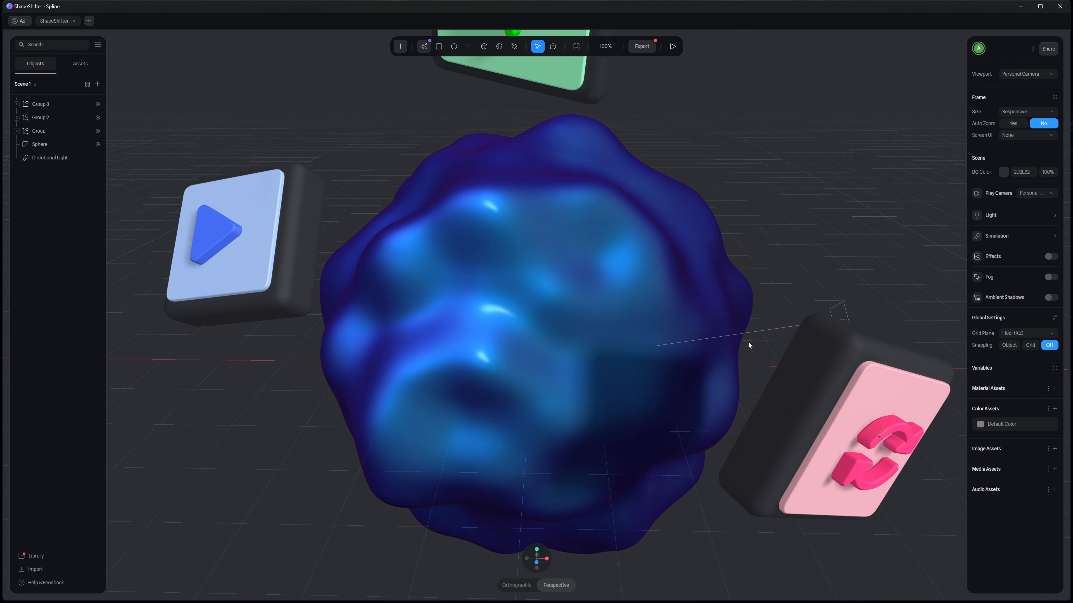
pyautogui.scroll(-5, 763, 344)
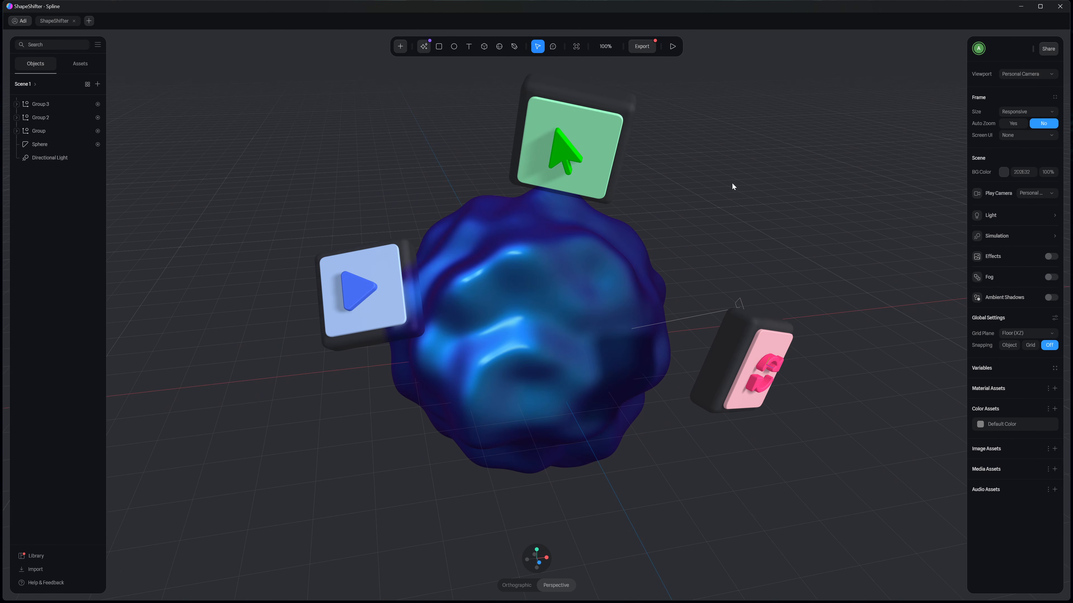
pyautogui.click(672, 47)
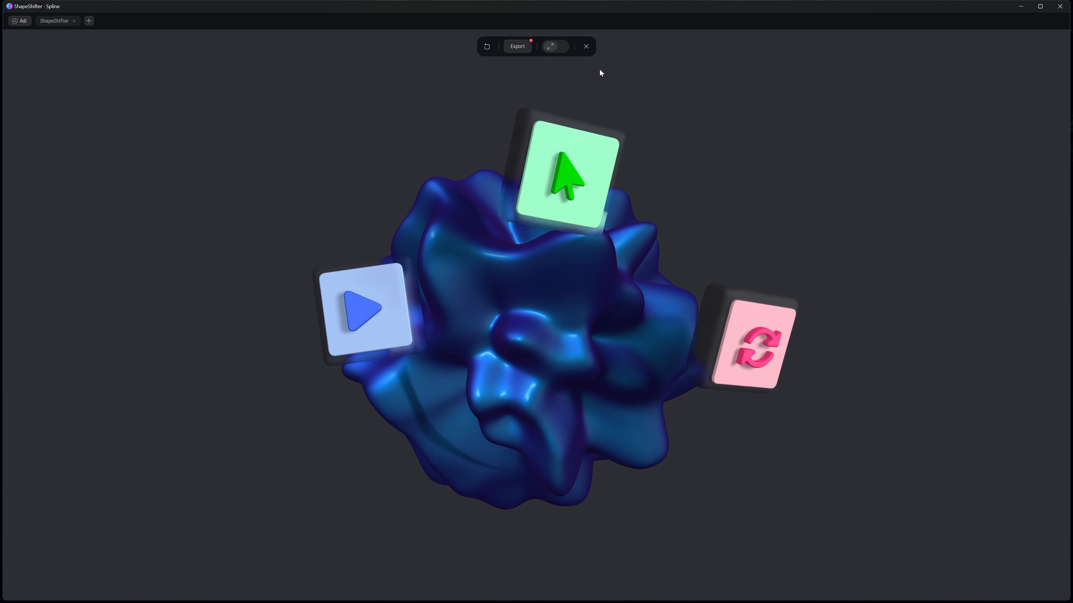
# Step: Leave the ShapeShifter preview and clear a new untitled scene by dismissing the template gallery and deleting the default rectangle
pyautogui.click(586, 46)
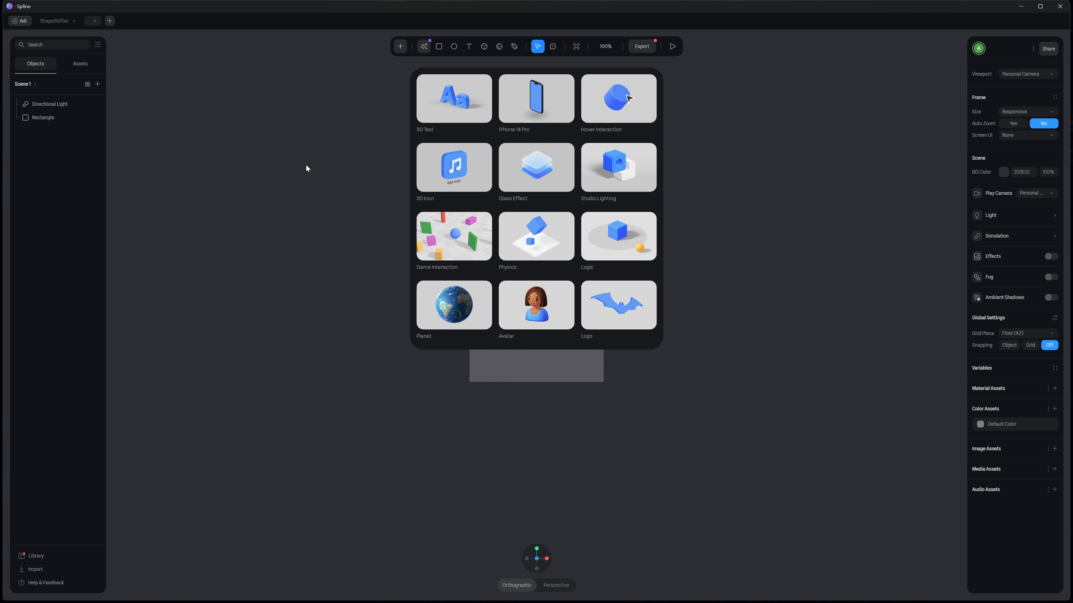
pyautogui.click(307, 168)
pyautogui.click(519, 339)
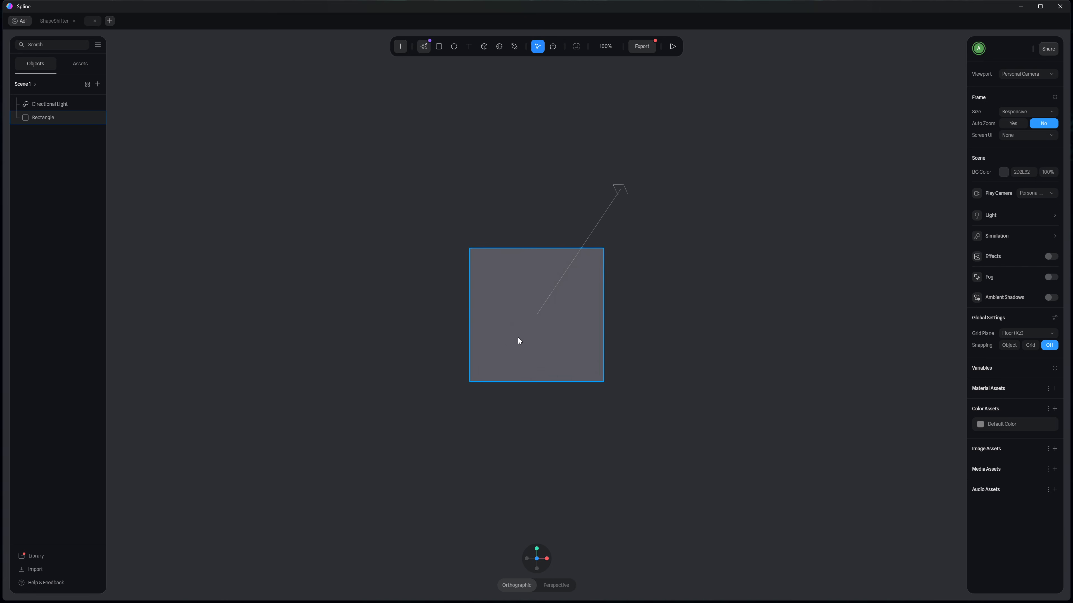
pyautogui.press('Delete')
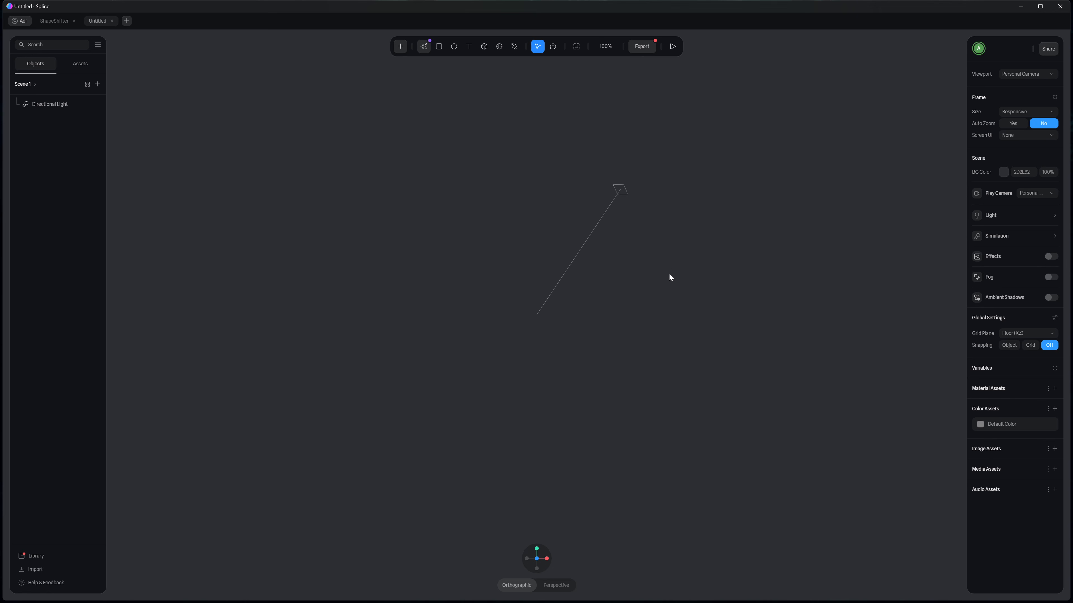
# Step: Examine the distorted blue sphere in the ShapeShifter scene as a reference and return to the untitled scene
pyautogui.moveTo(647, 267); pyautogui.dragTo(647, 280, button='middle')
pyautogui.scroll(2, 506, 327)
pyautogui.click(63, 21)
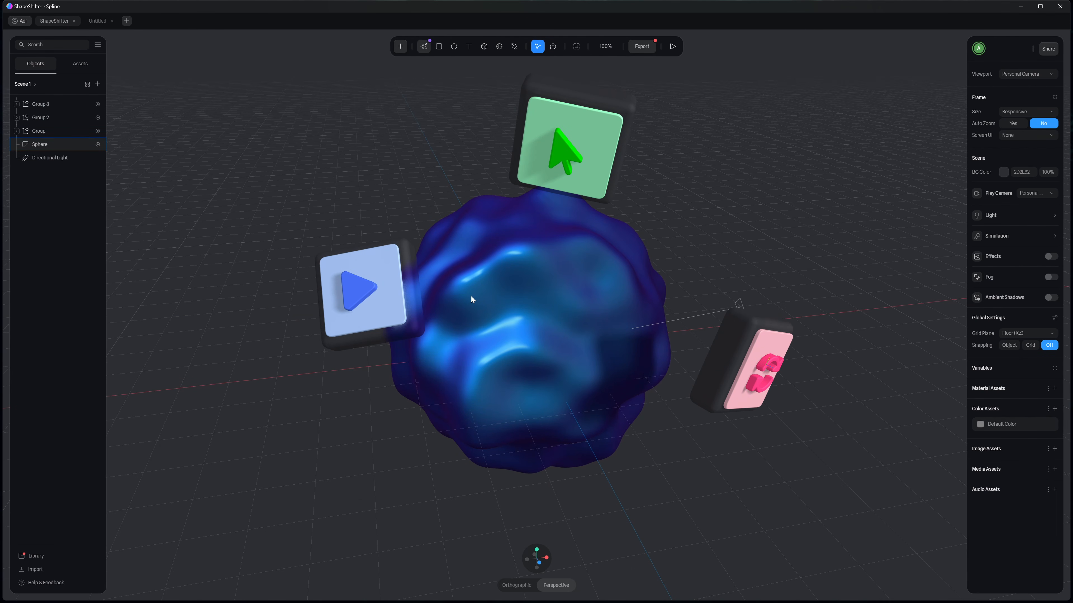
pyautogui.click(100, 24)
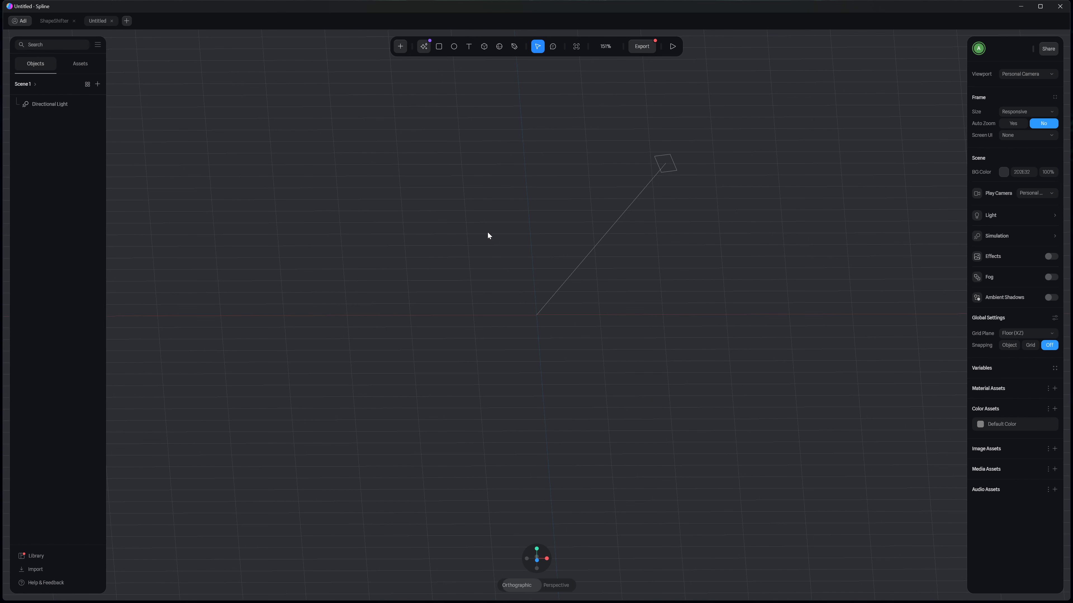
# Step: Add a sphere about 341 units in diameter to the empty untitled scene
pyautogui.click(400, 47)
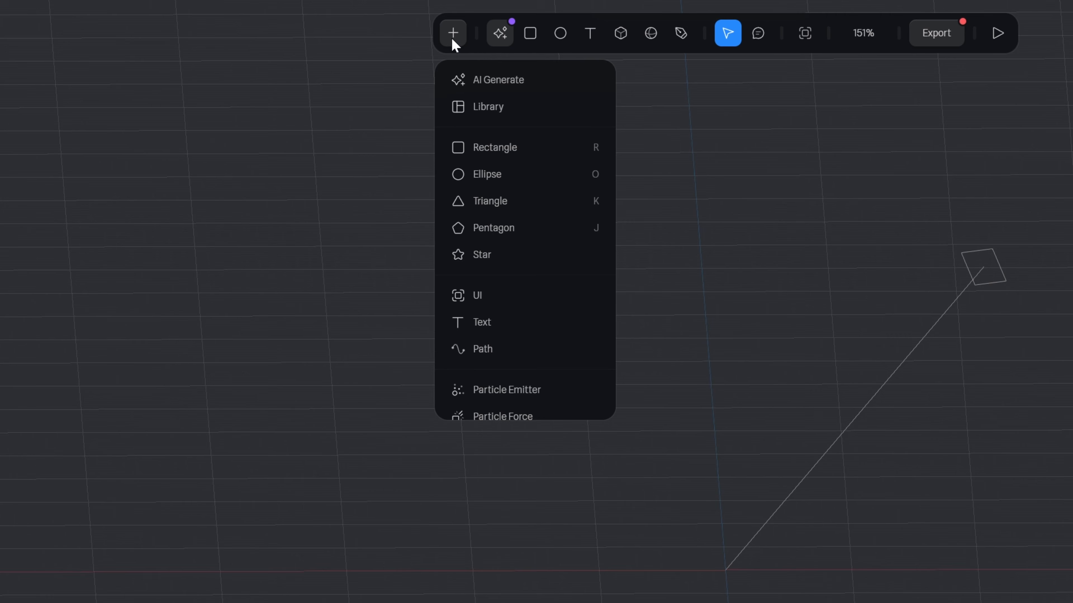
pyautogui.scroll(-10, 530, 262)
pyautogui.scroll(3, 529, 262)
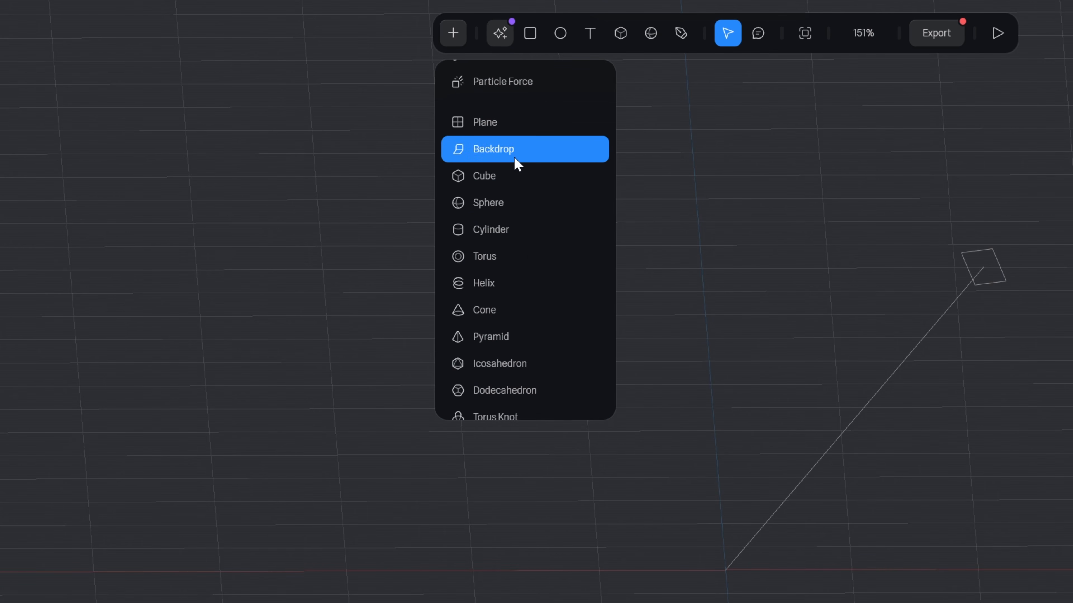
pyautogui.click(517, 203)
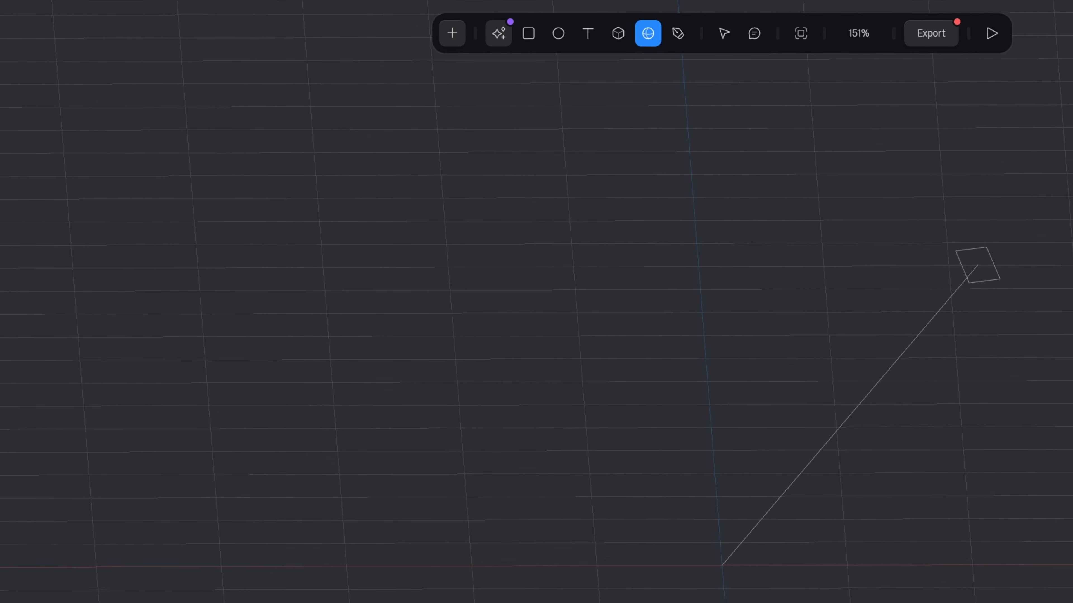
pyautogui.moveTo(502, 281); pyautogui.dragTo(566, 308)
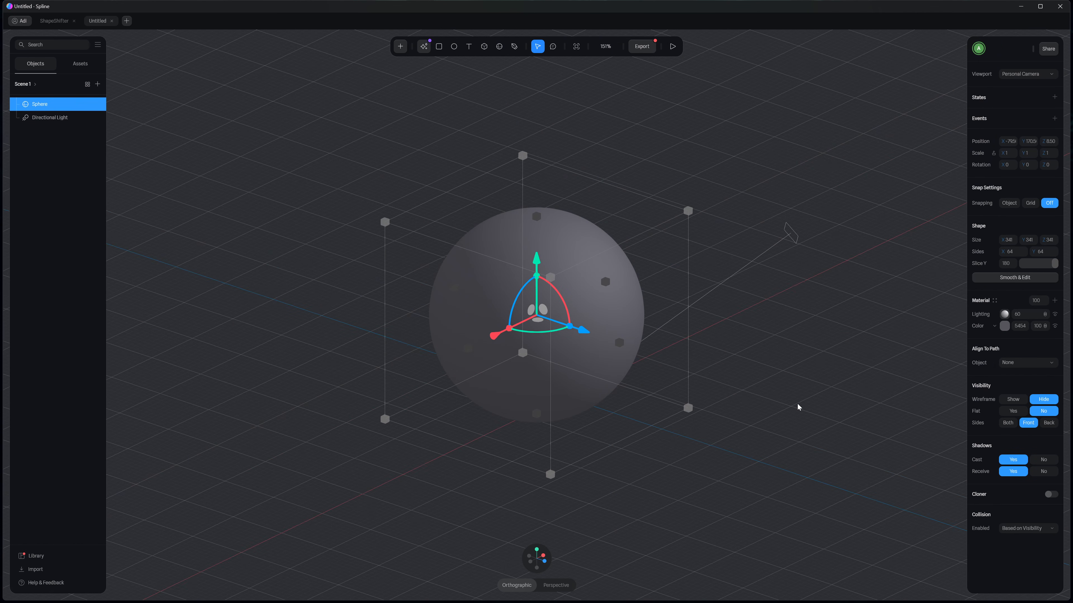
# Step: Reset the sphere's position to the origin, centre it in the view and deselect it
pyautogui.rightClick(589, 297)
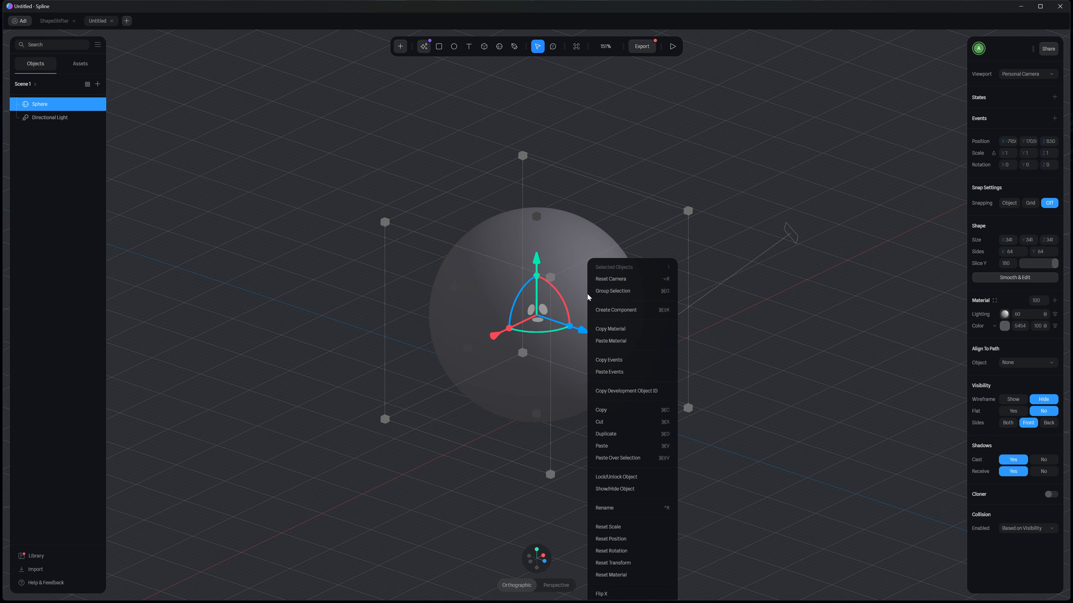
pyautogui.click(641, 540)
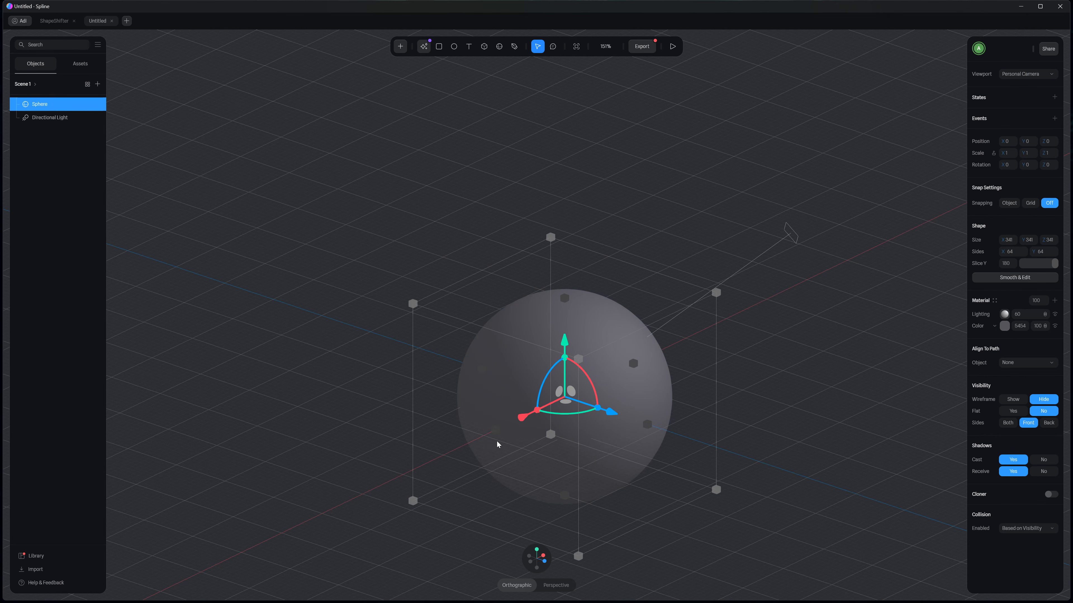
pyautogui.press('f')
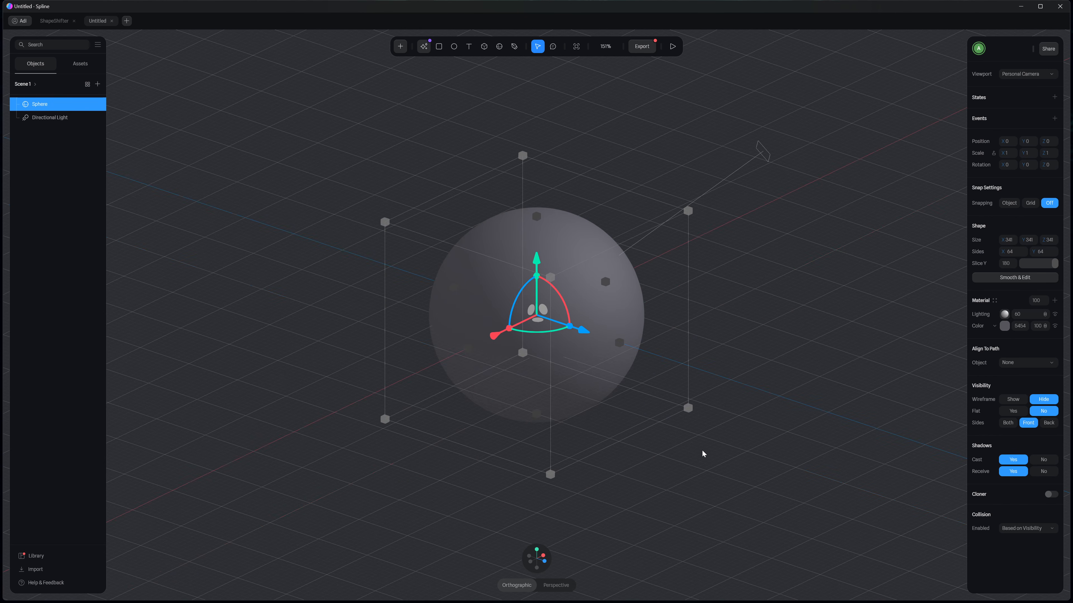
pyautogui.click(779, 378)
pyautogui.moveTo(726, 402); pyautogui.dragTo(582, 372)
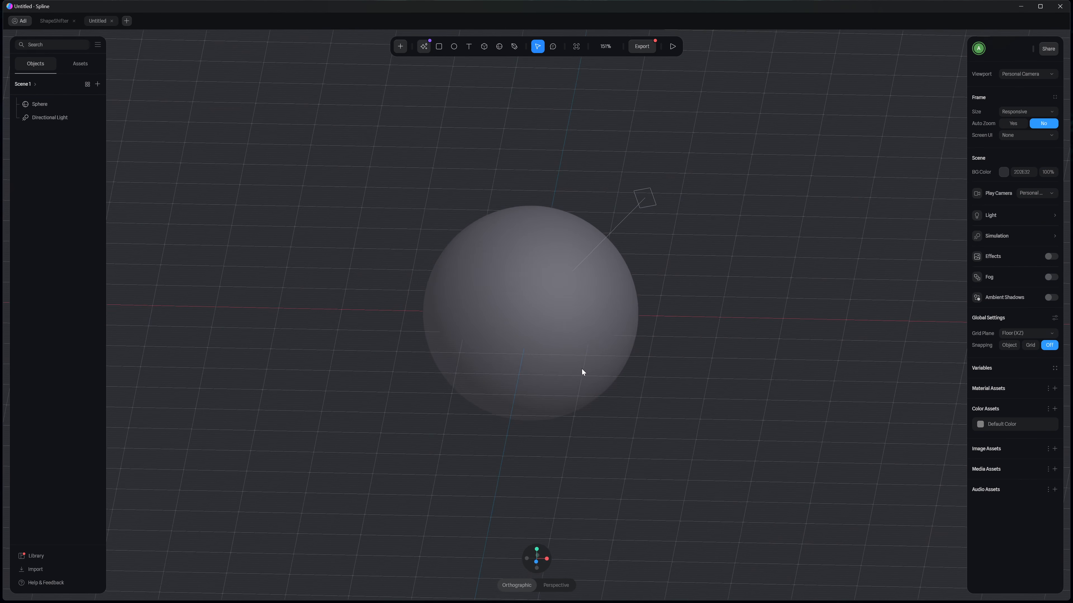
pyautogui.click(631, 309)
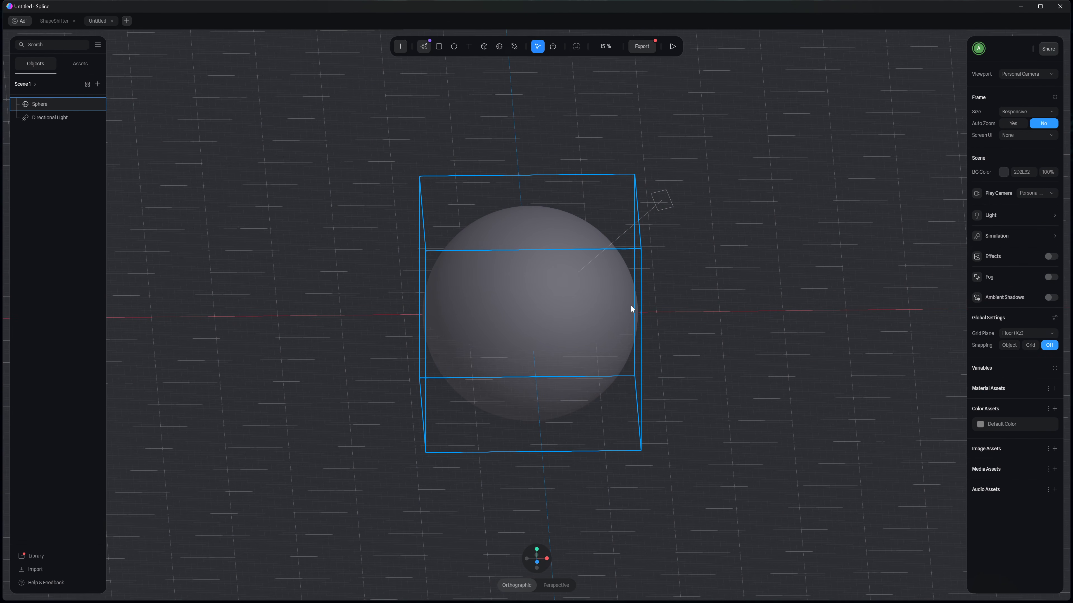
pyautogui.scroll(5, 568, 320)
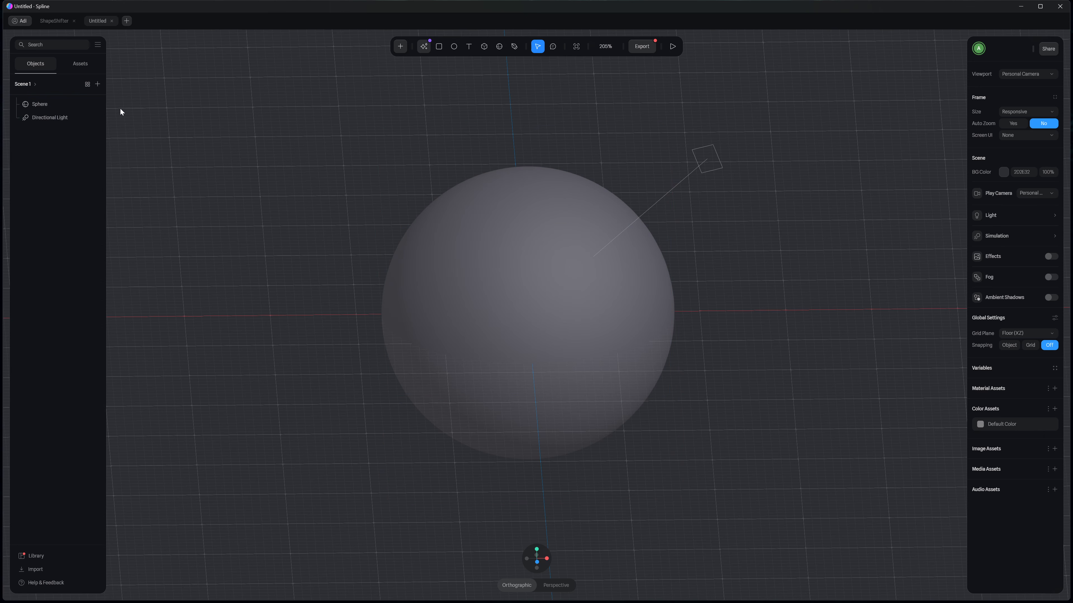
# Step: Turn the directional light's visibility off and on repeatedly to compare the sphere with and without it
pyautogui.click(89, 118)
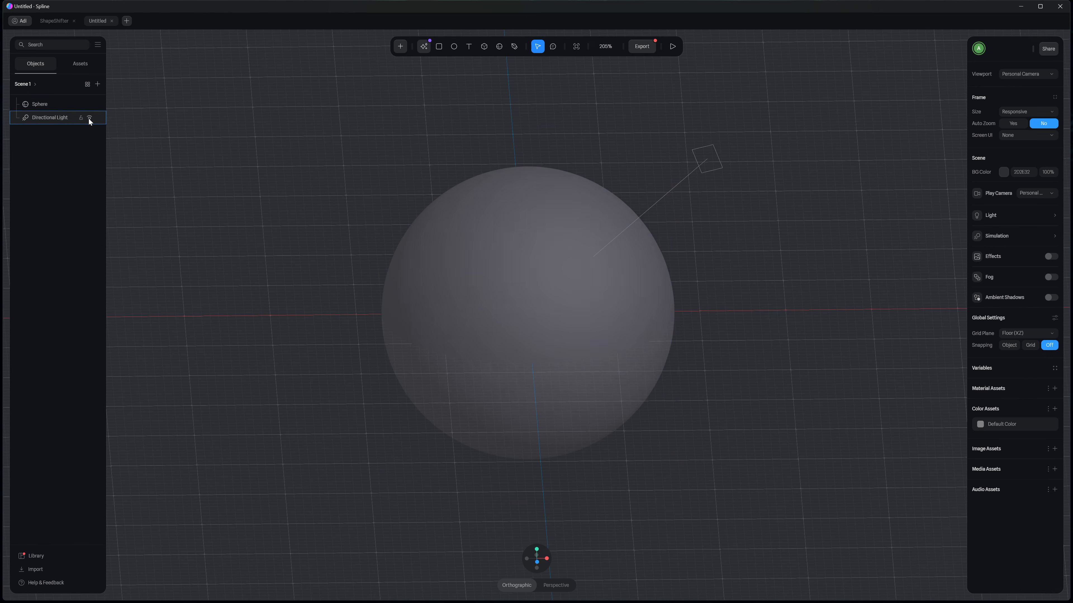
pyautogui.click(89, 118)
pyautogui.click(89, 118)
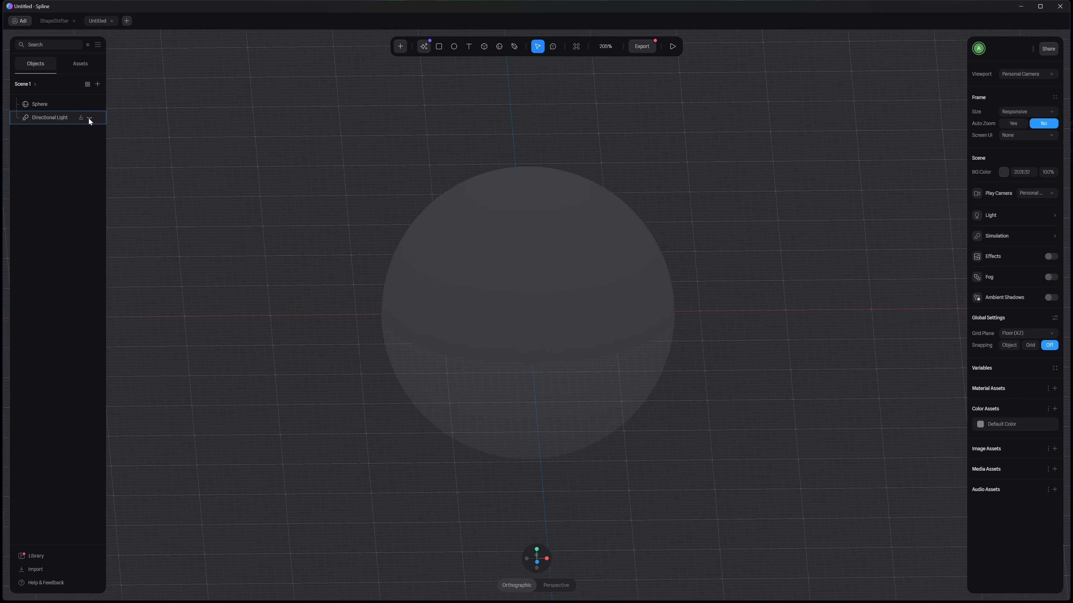
pyautogui.click(90, 118)
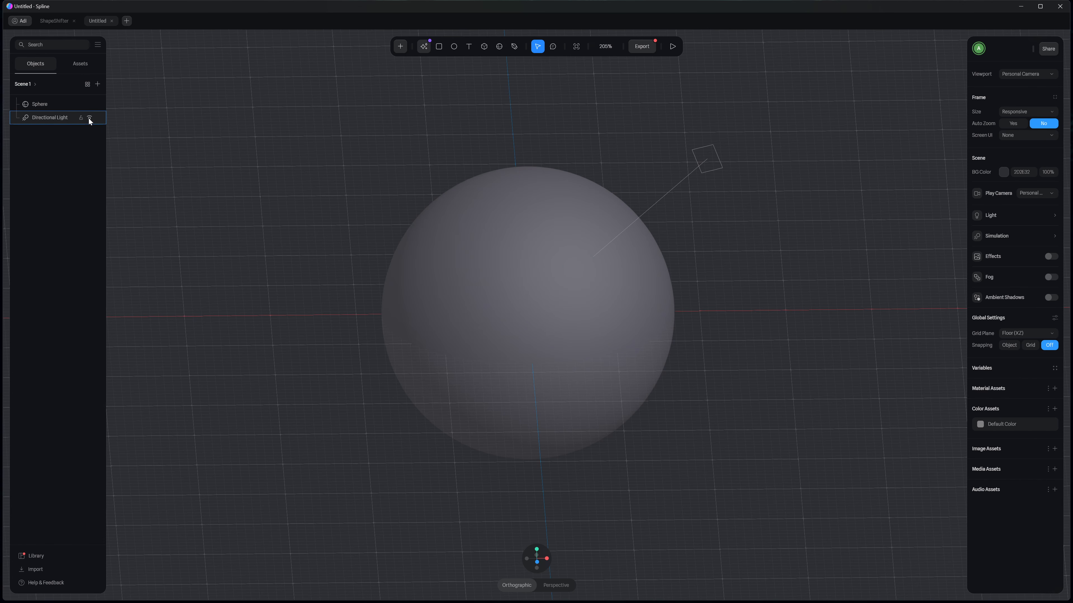
pyautogui.click(89, 118)
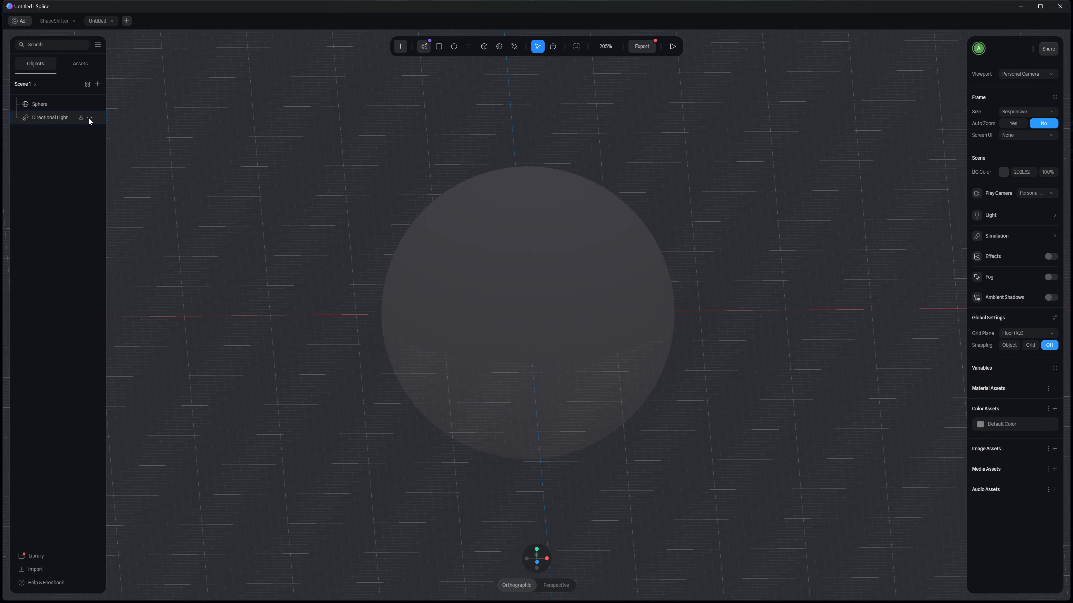
pyautogui.click(89, 118)
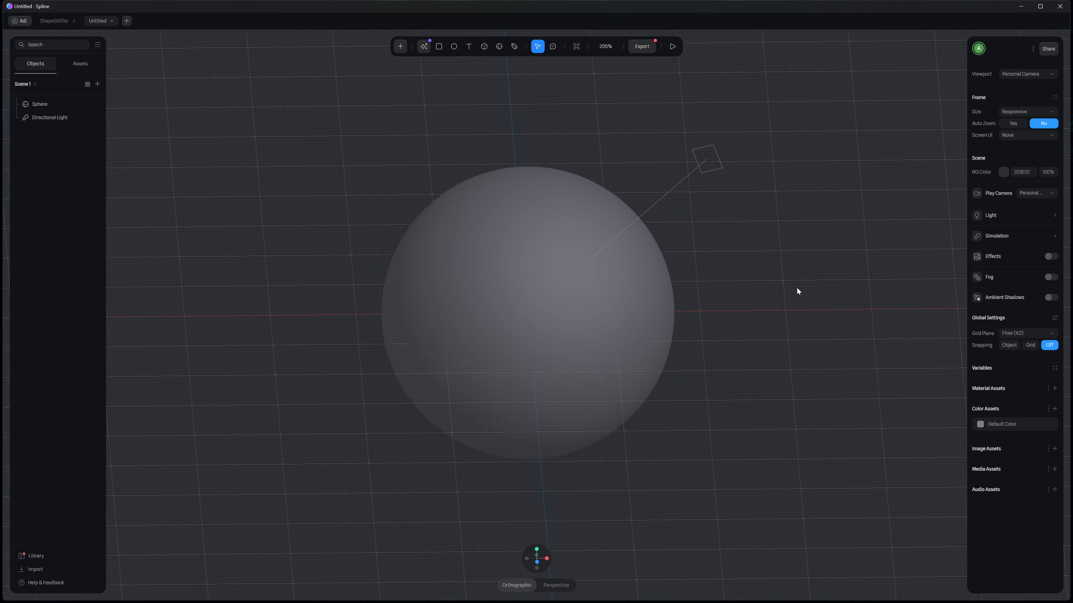
# Step: Select the directional light and move it to a lower position beside the sphere
pyautogui.click(708, 163)
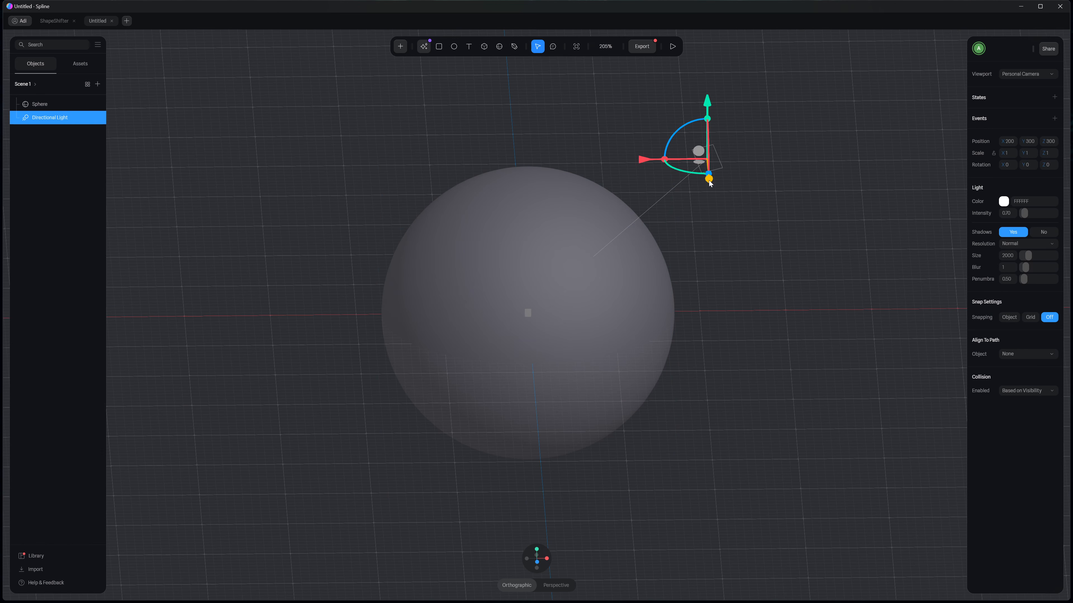
pyautogui.moveTo(709, 182); pyautogui.dragTo(723, 228)
pyautogui.moveTo(788, 141); pyautogui.dragTo(790, 171)
# Step: Check the sphere material's Lighting layer and set its Color layer to a violet-blue, RGB(106, 106, 175)
pyautogui.click(508, 220)
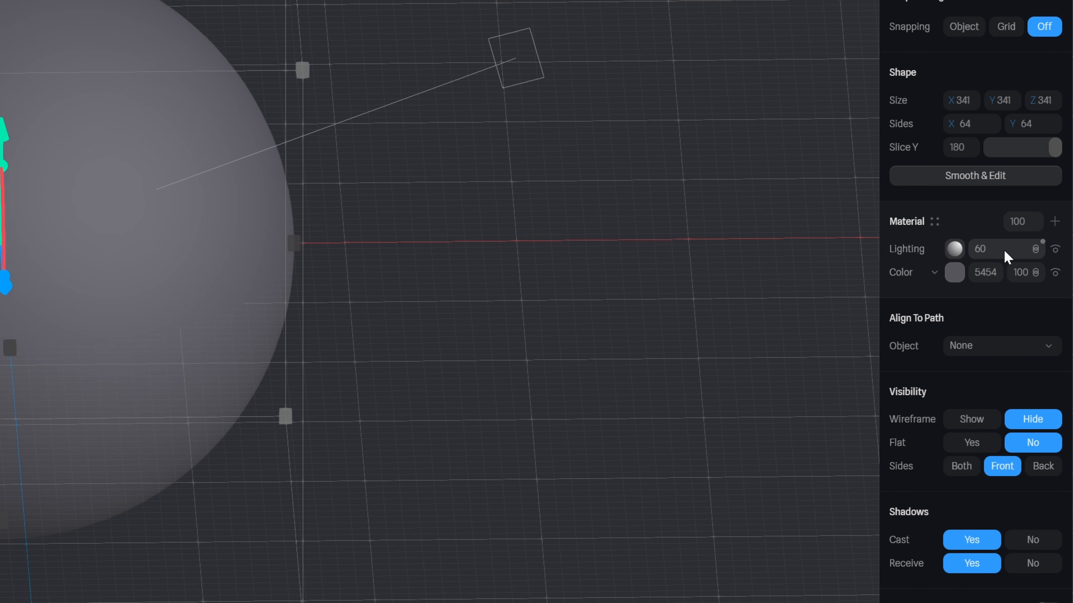
pyautogui.click(1055, 251)
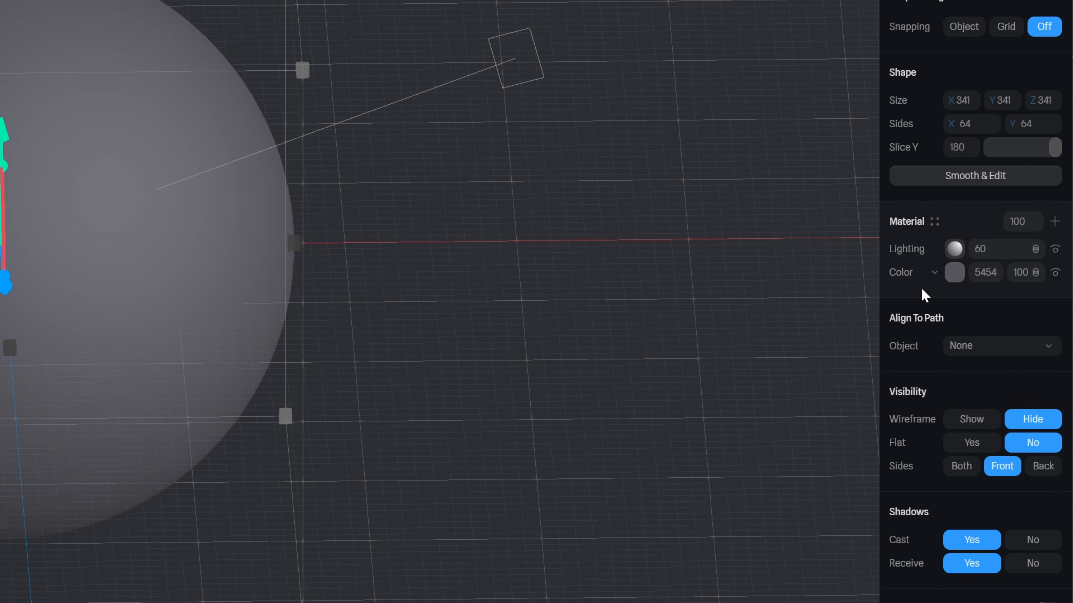
pyautogui.click(952, 279)
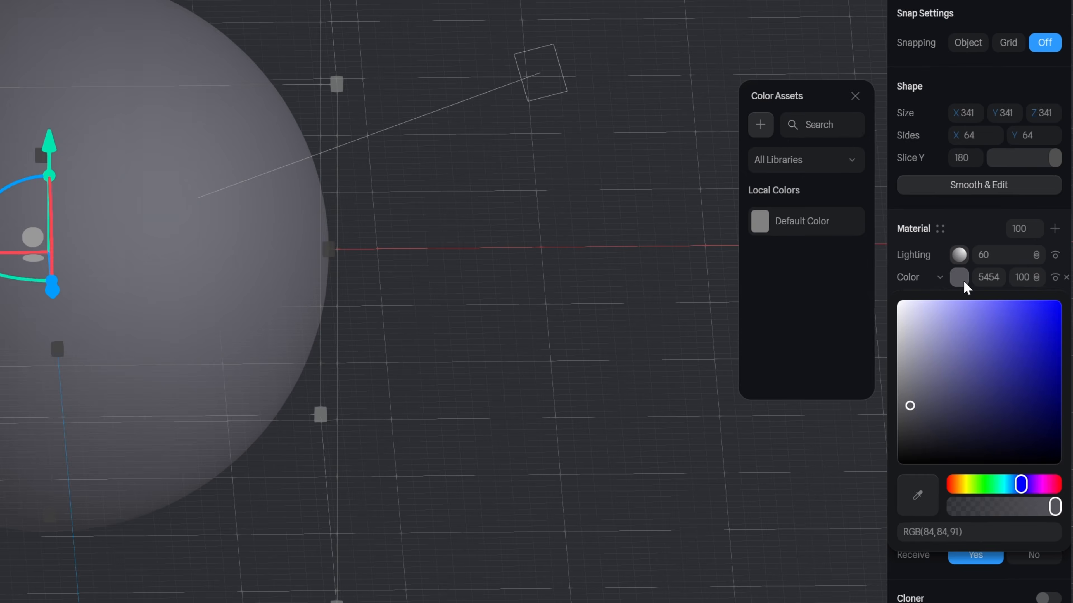
pyautogui.click(1027, 374)
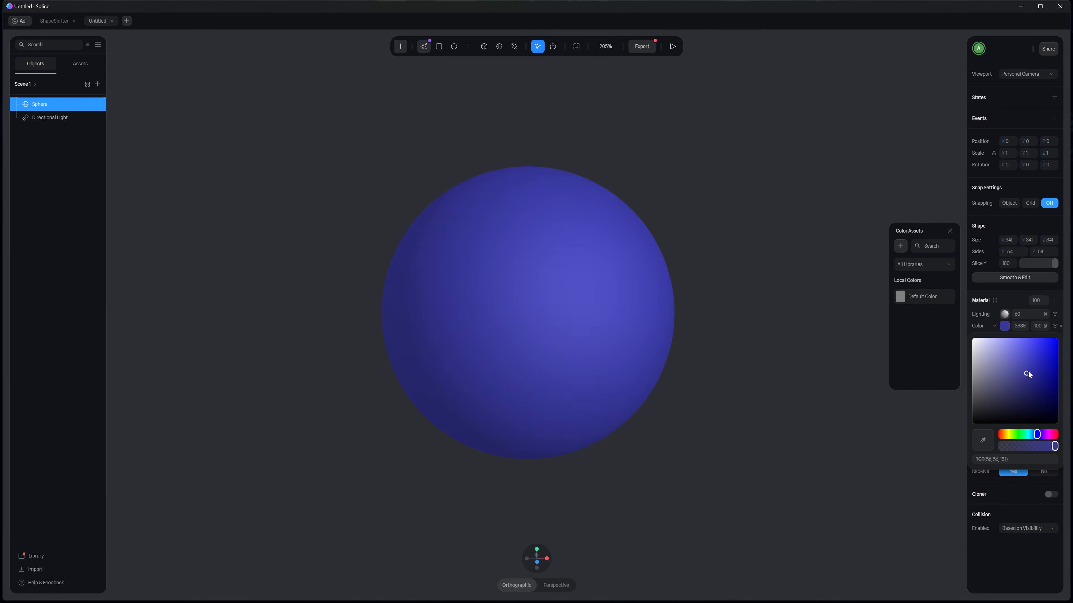
pyautogui.moveTo(1027, 374); pyautogui.dragTo(1005, 362)
# Step: Try the sphere's Color layer at 50 opacity and restore it to 100
pyautogui.click(1038, 325)
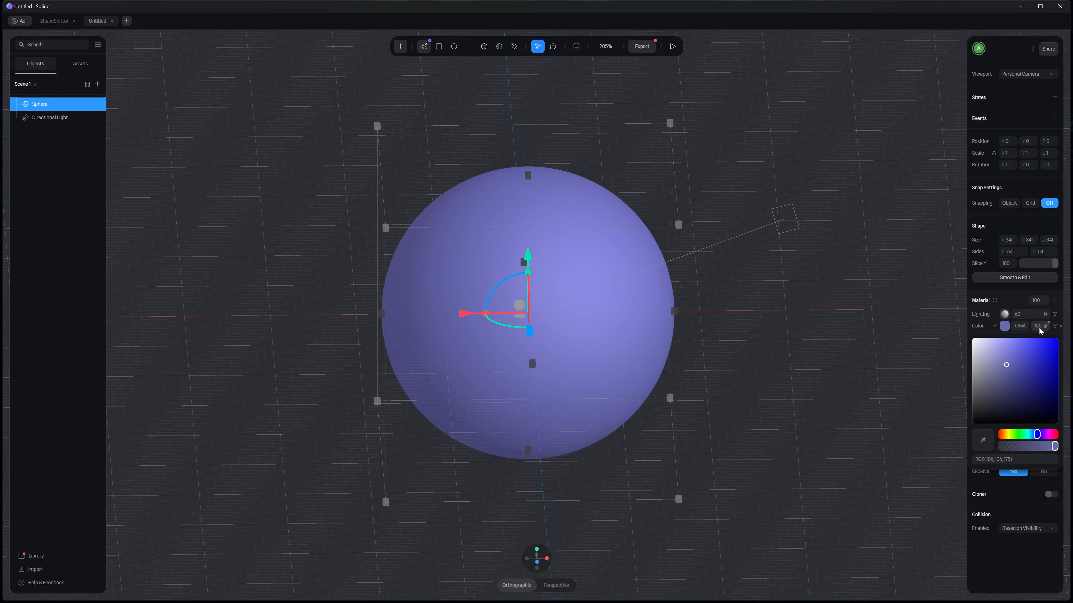
pyautogui.write('50')
pyautogui.press('Return')
pyautogui.click(1037, 327)
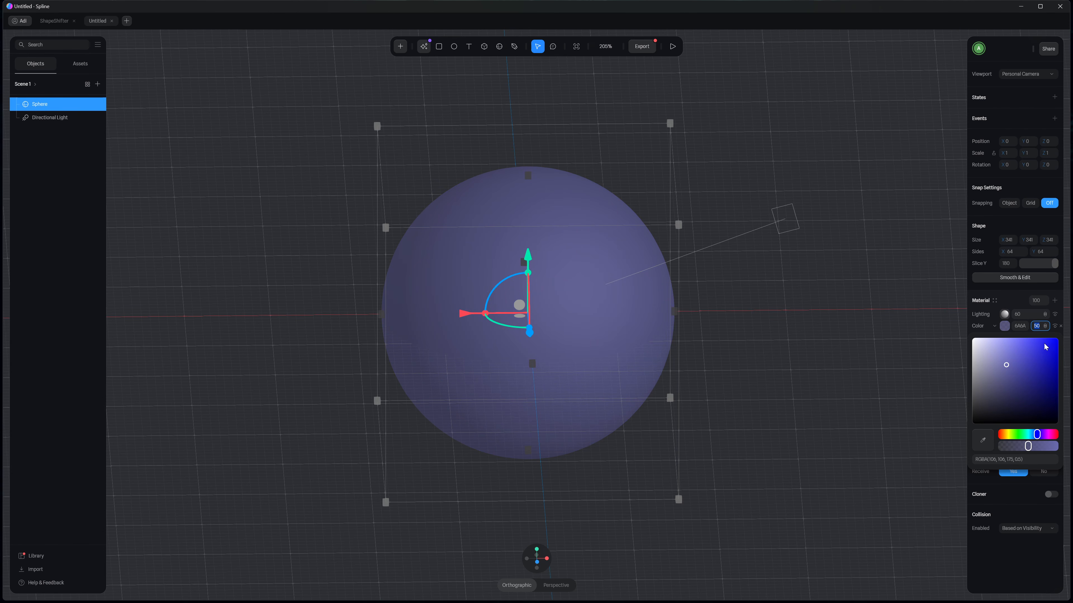
pyautogui.write('100')
pyautogui.press('Return')
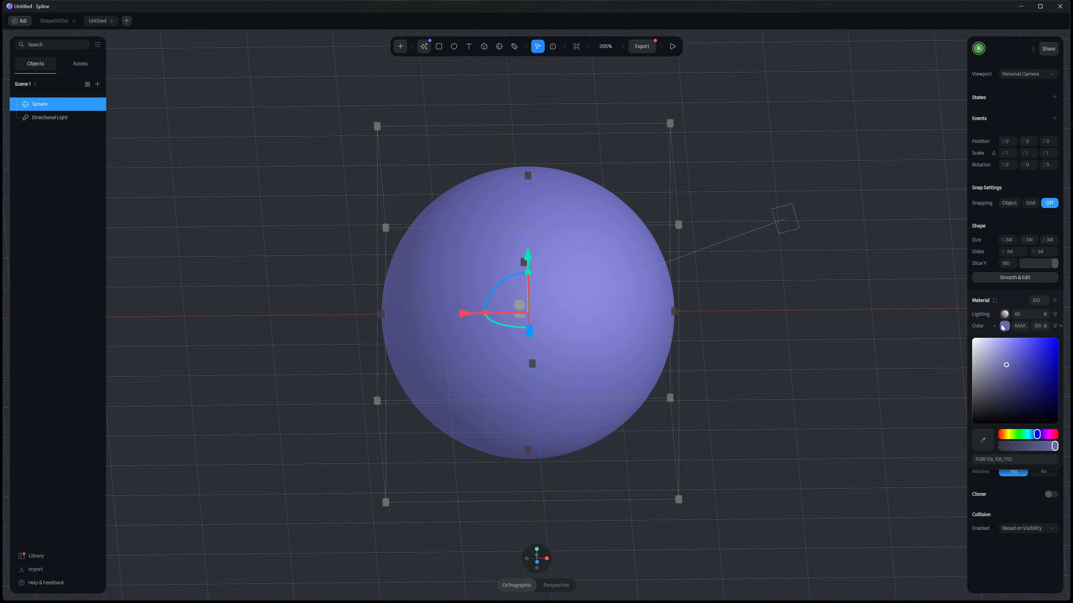
# Step: Compare the purple sphere with the blue sphere's material in the ShapeShifter scene, and reselect the purple sphere
pyautogui.click(54, 21)
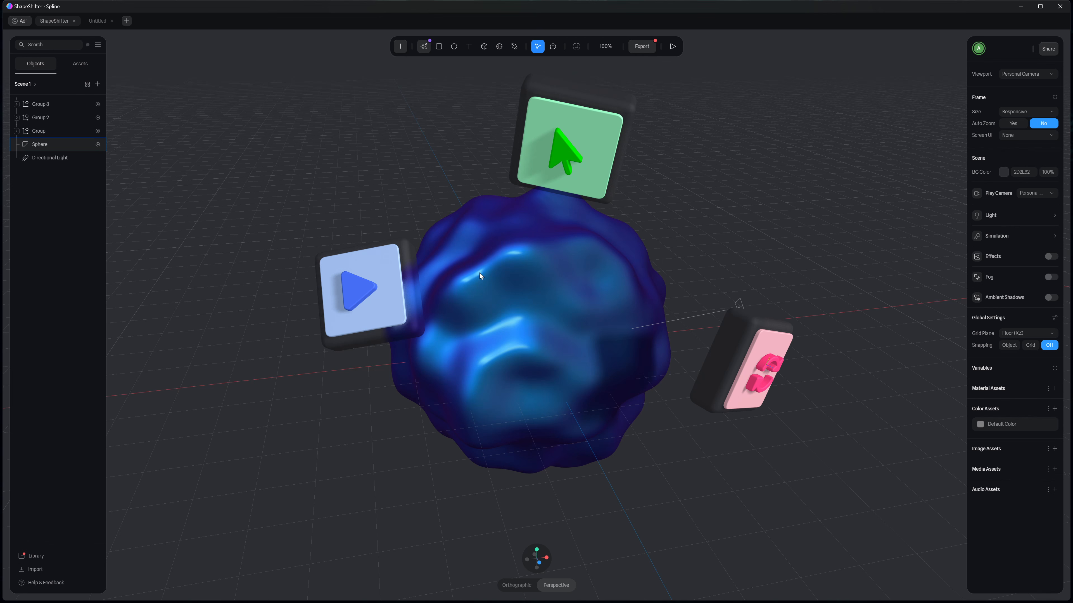
pyautogui.click(98, 21)
pyautogui.click(573, 281)
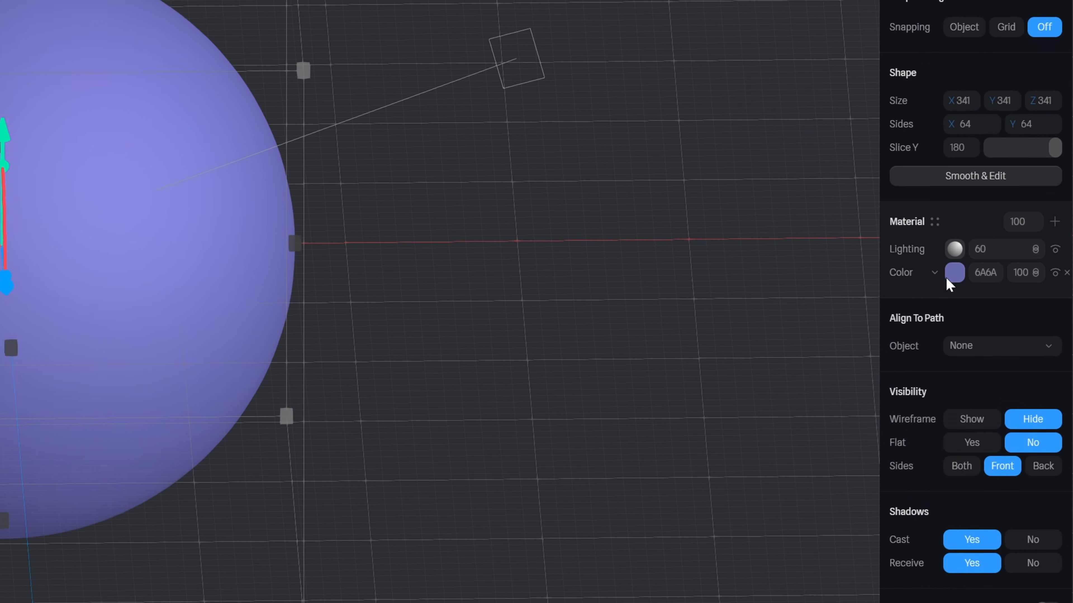
# Step: Change the sphere's Color layer to Matcap and try the red and gold library images, ending with the light-to-dark blue one
pyautogui.click(1004, 326)
pyautogui.click(995, 328)
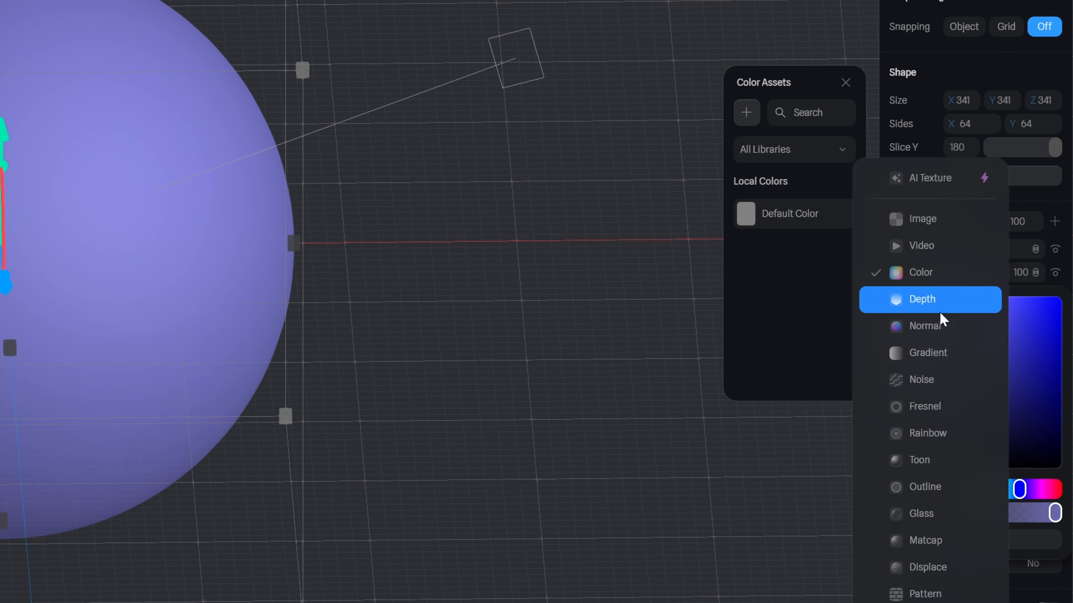
pyautogui.click(945, 539)
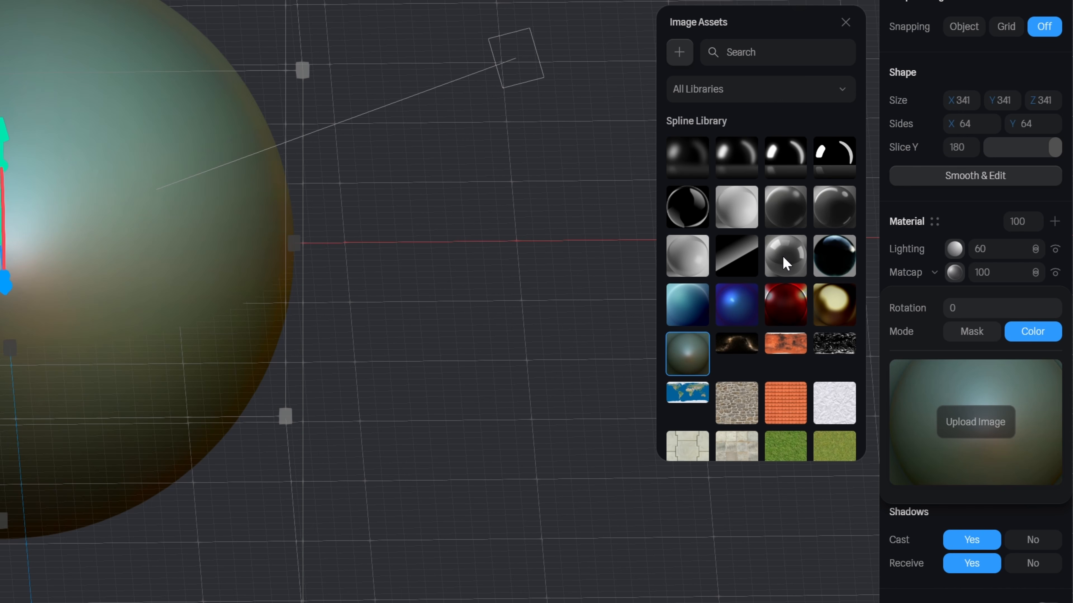
pyautogui.click(796, 301)
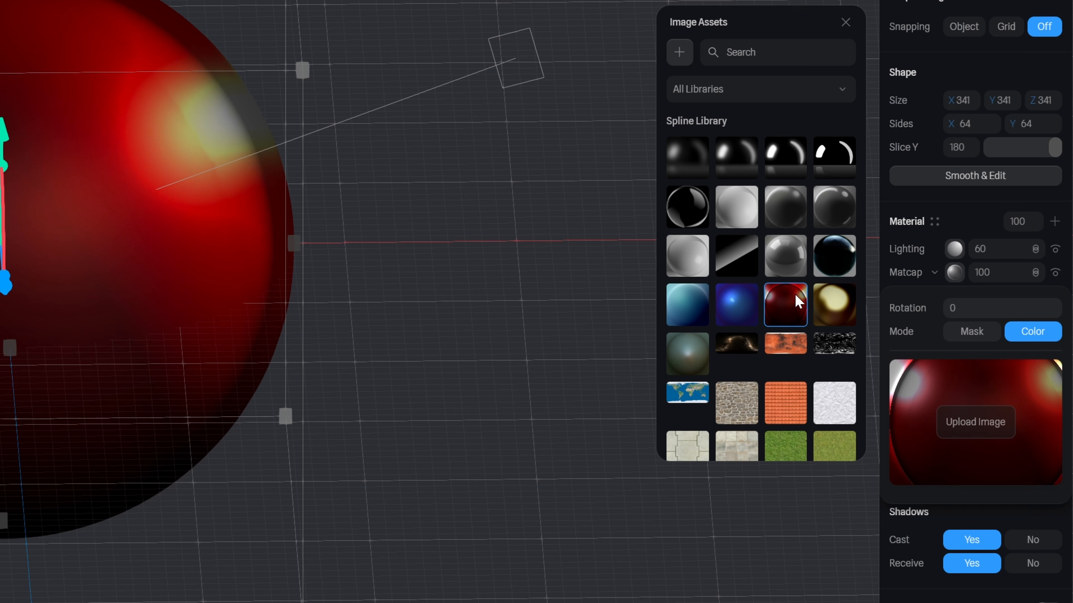
pyautogui.click(843, 300)
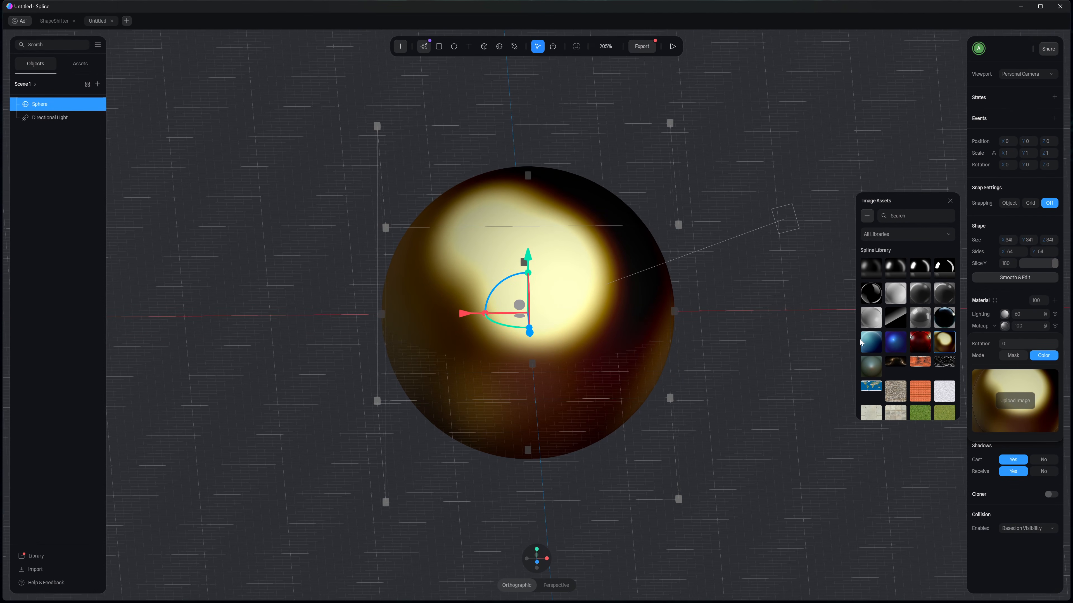
pyautogui.click(870, 347)
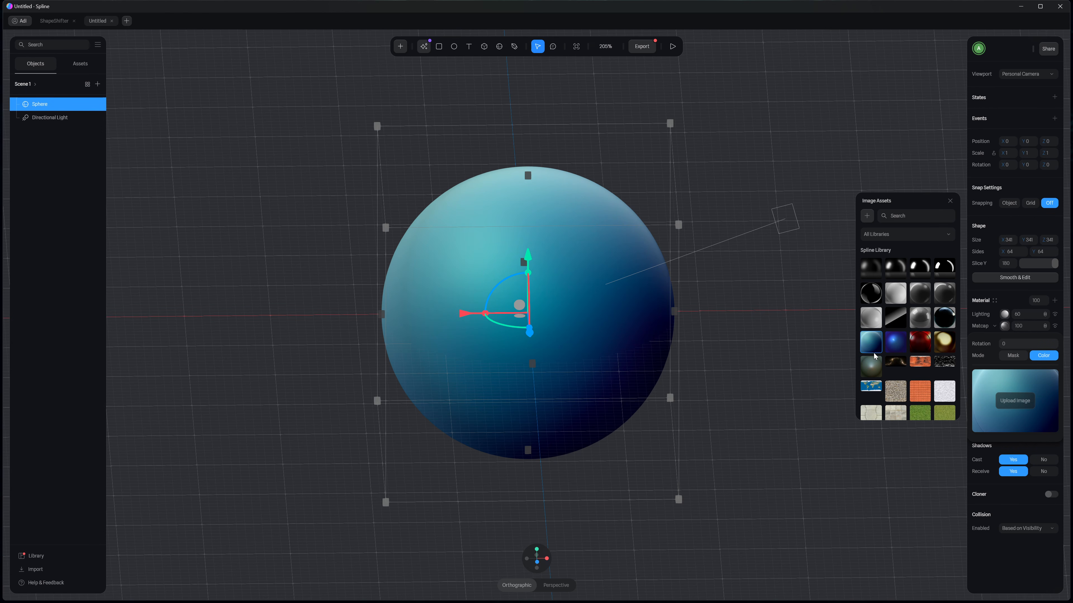
# Step: Change the sphere's Matcap image to the deep-blue library image with the bright blue highlight and inspect the sphere
pyautogui.click(898, 343)
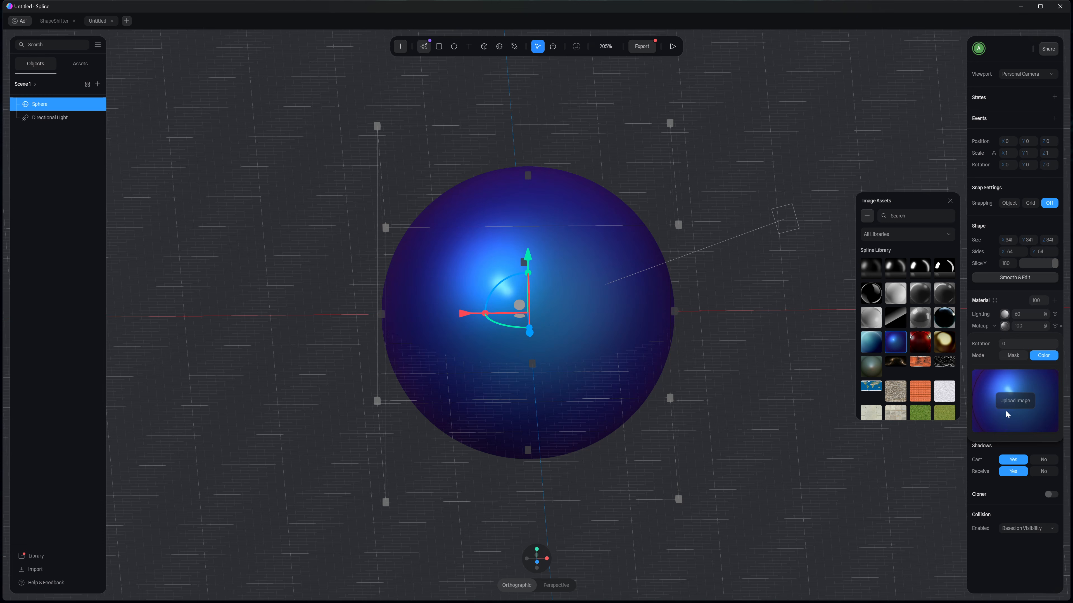
pyautogui.click(781, 349)
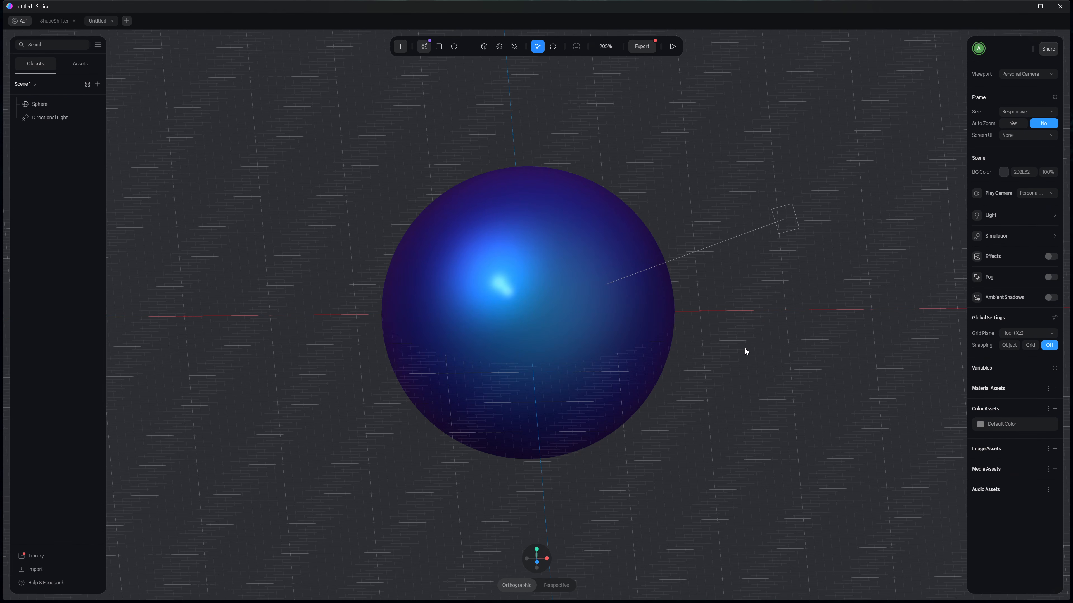
pyautogui.moveTo(745, 349)
pyautogui.mouseDown(button='right')
pyautogui.moveTo(739, 367)
pyautogui.moveTo(852, 327)
pyautogui.moveTo(743, 370)
pyautogui.mouseUp(button='right')
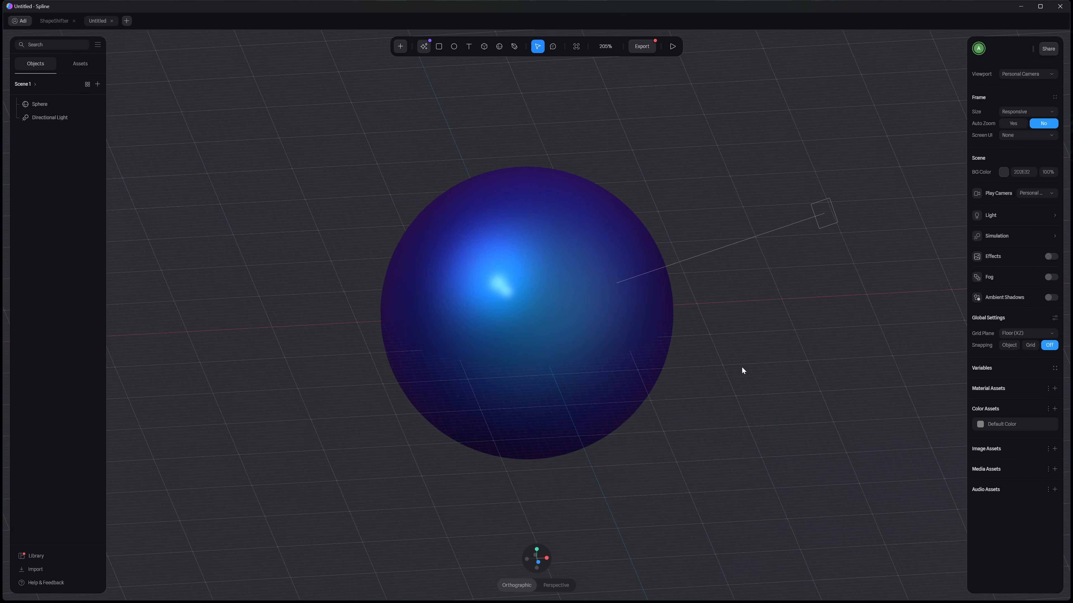
pyautogui.click(656, 289)
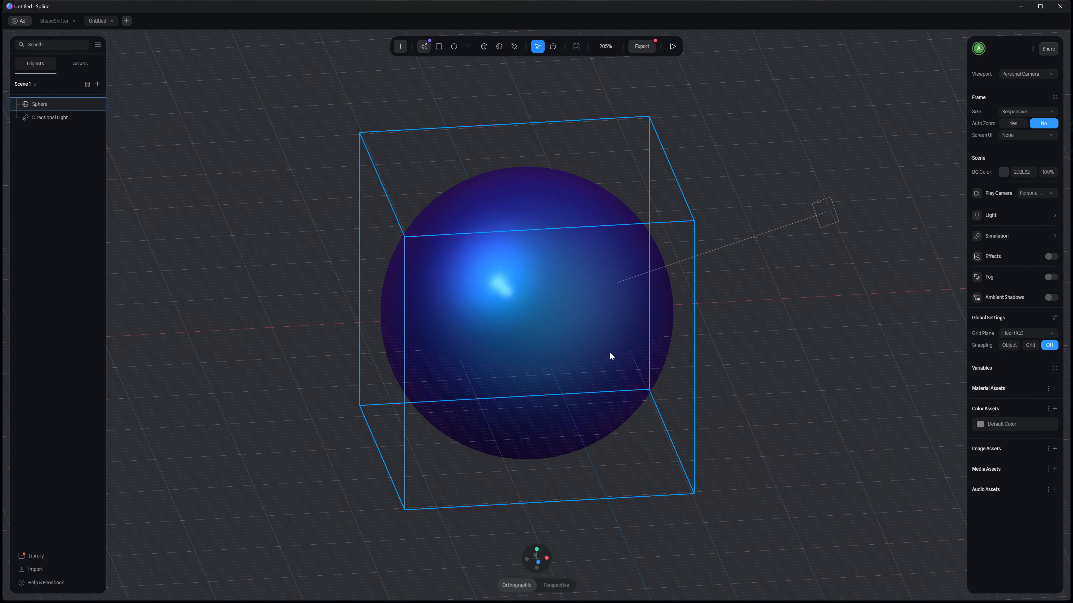
pyautogui.click(765, 383)
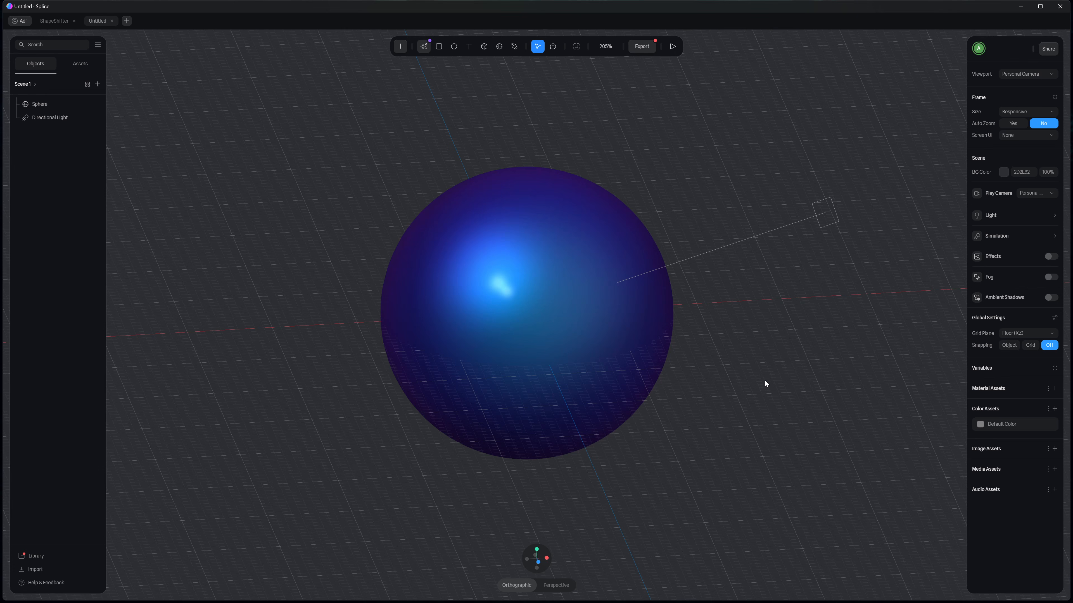
# Step: Add a new material layer to the sphere and change its type to Displace
pyautogui.click(632, 297)
pyautogui.click(566, 292)
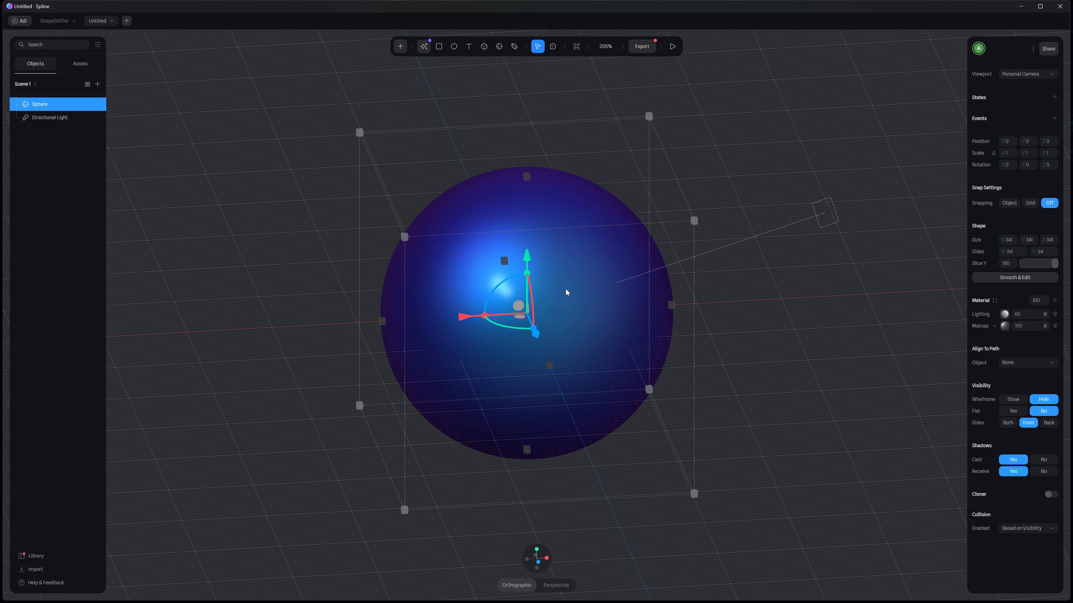
pyautogui.click(1054, 300)
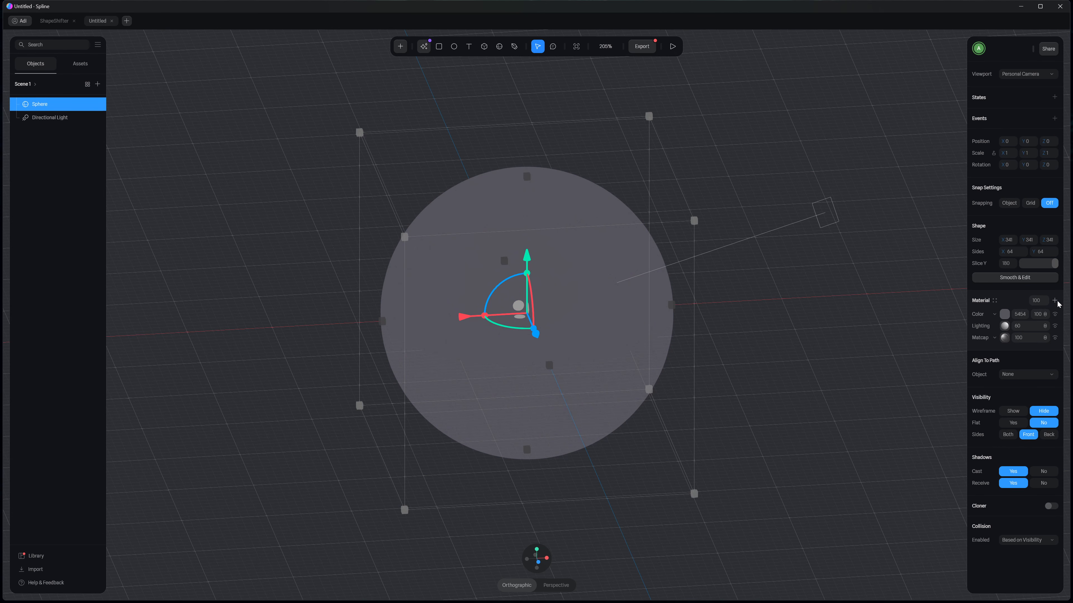
pyautogui.click(1004, 314)
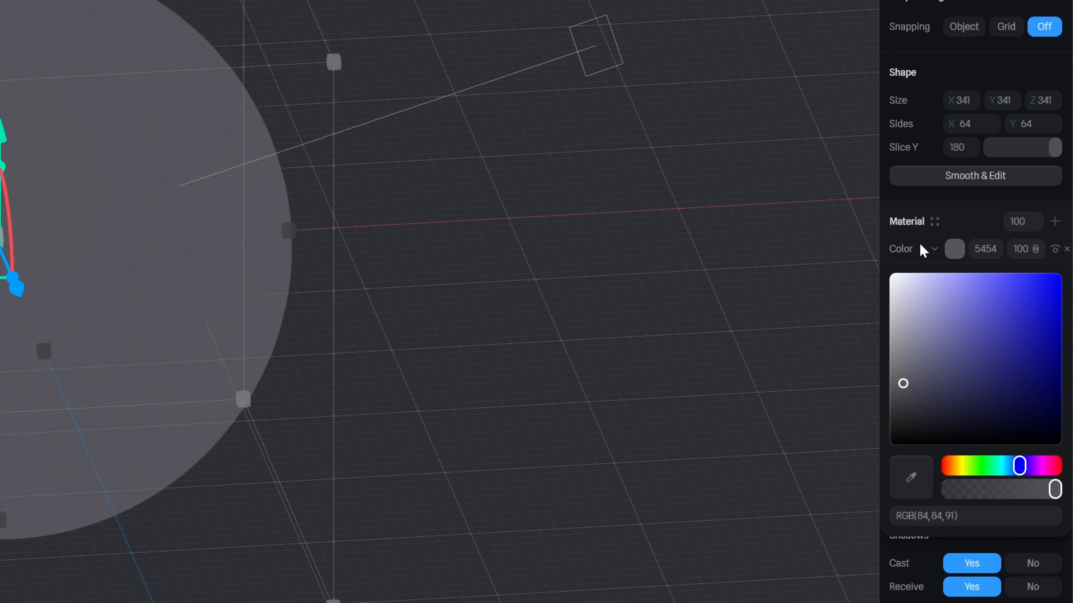
pyautogui.click(934, 251)
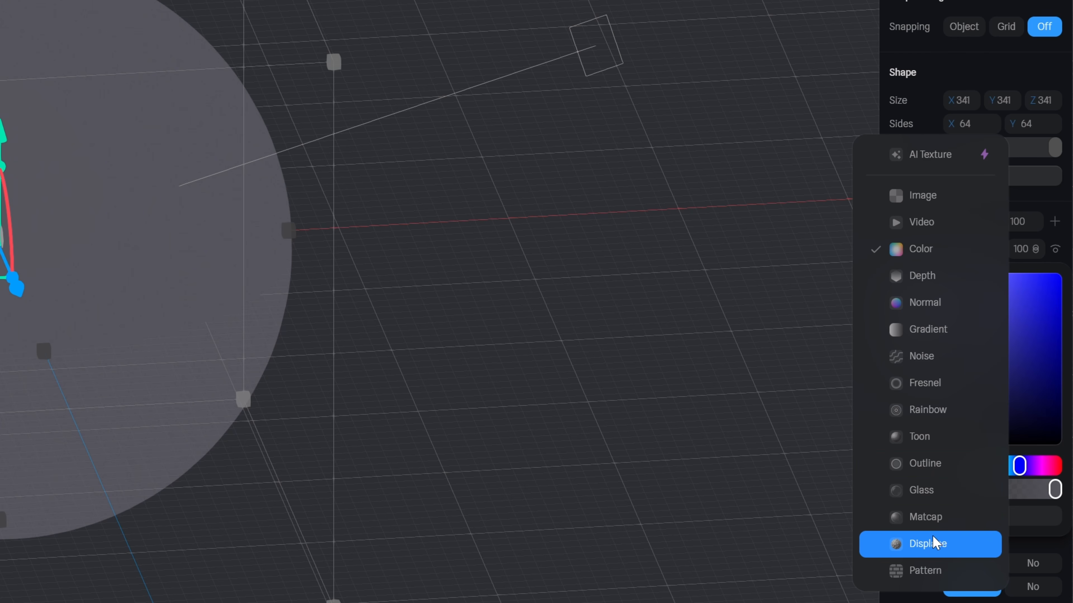
pyautogui.click(930, 543)
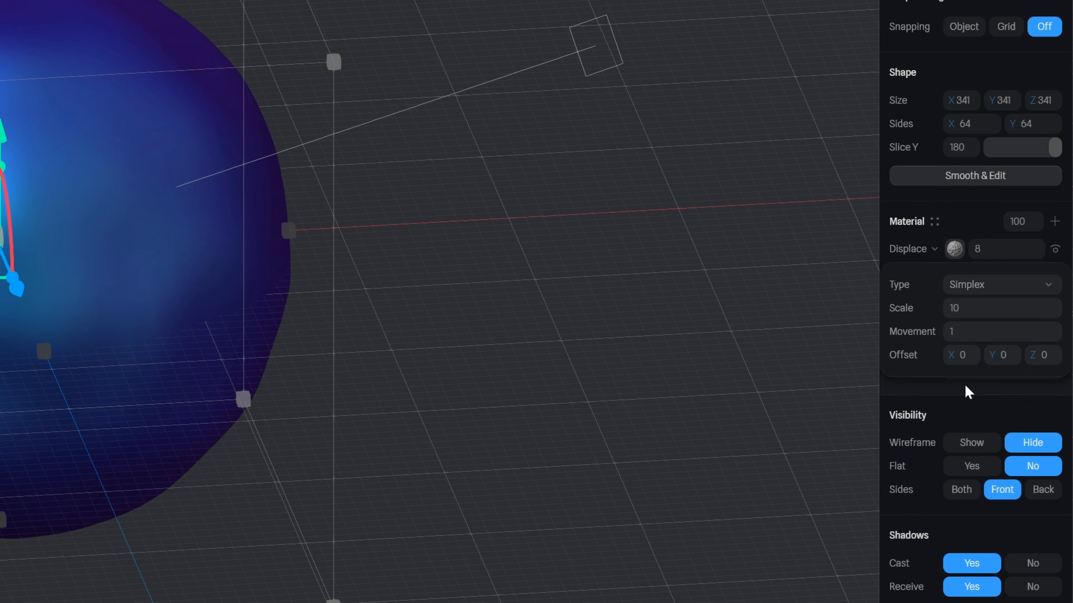
# Step: Try the Fbm and Ashima noise types on the Displace layer and restore Simplex
pyautogui.click(989, 283)
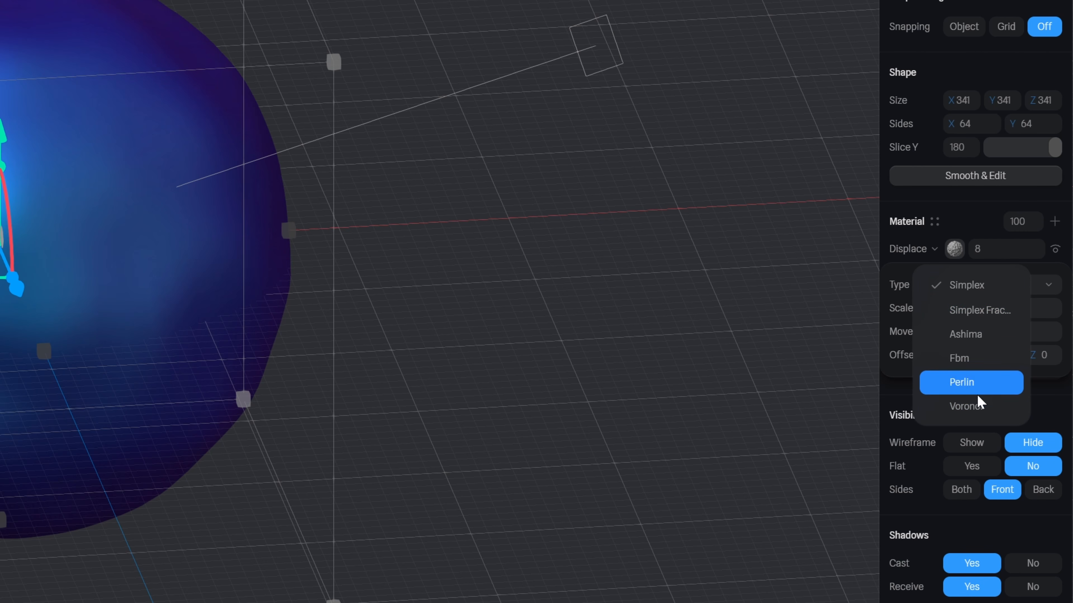
pyautogui.click(971, 358)
pyautogui.click(977, 287)
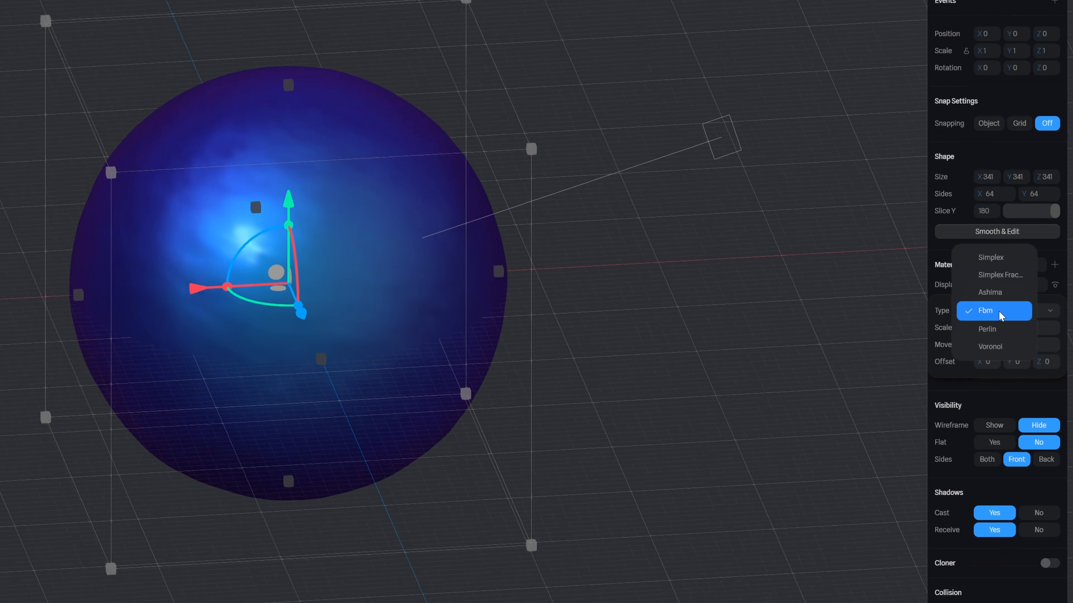
pyautogui.click(989, 292)
pyautogui.click(999, 315)
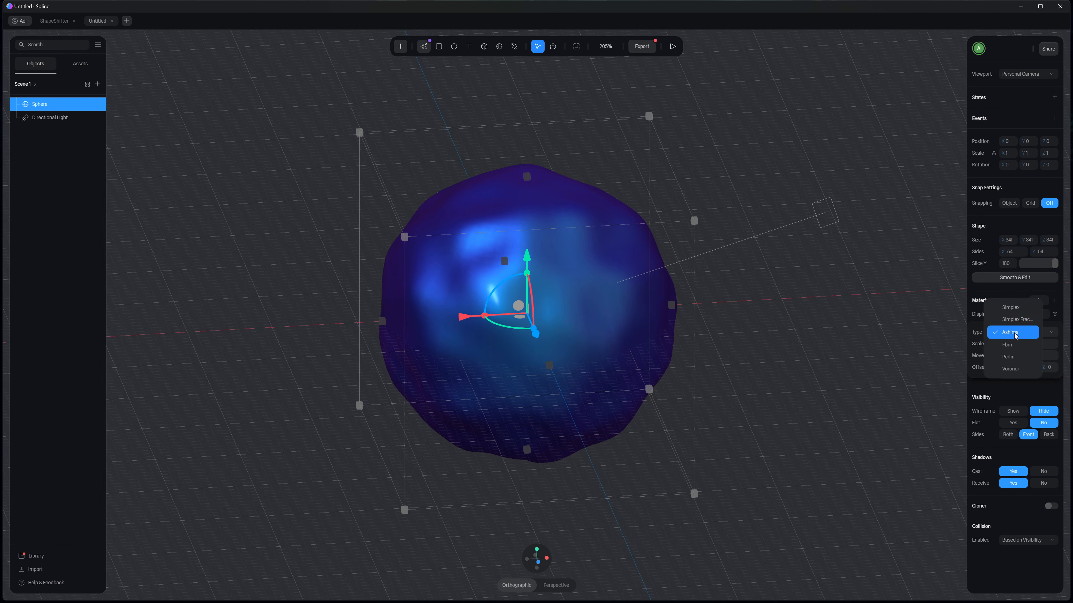
pyautogui.click(1018, 308)
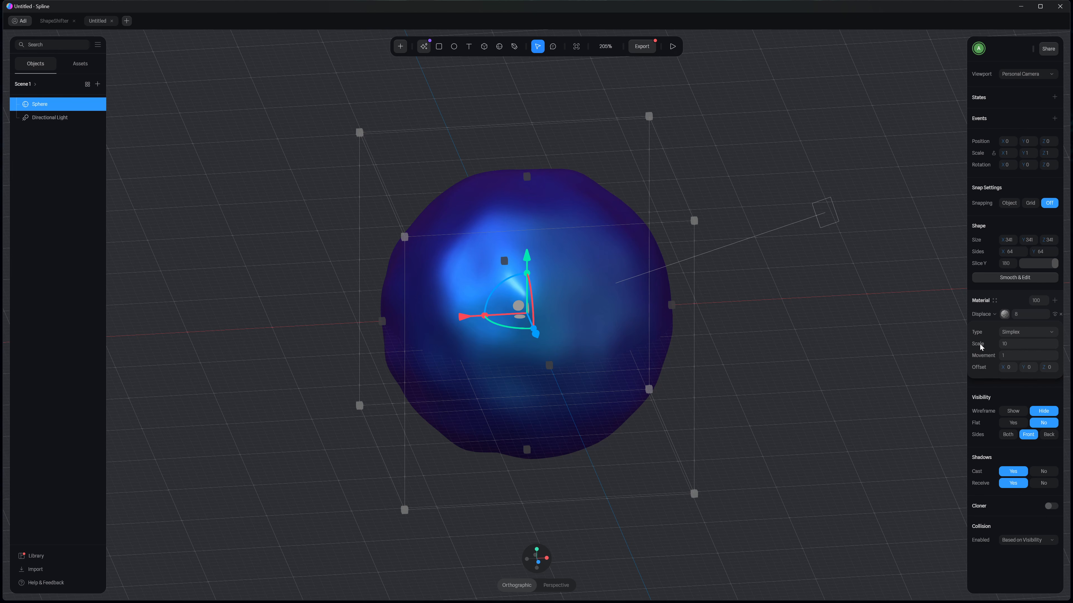
# Step: Set the Scale of the sphere's Displace layer to 21
pyautogui.click(1013, 343)
pyautogui.write('14')
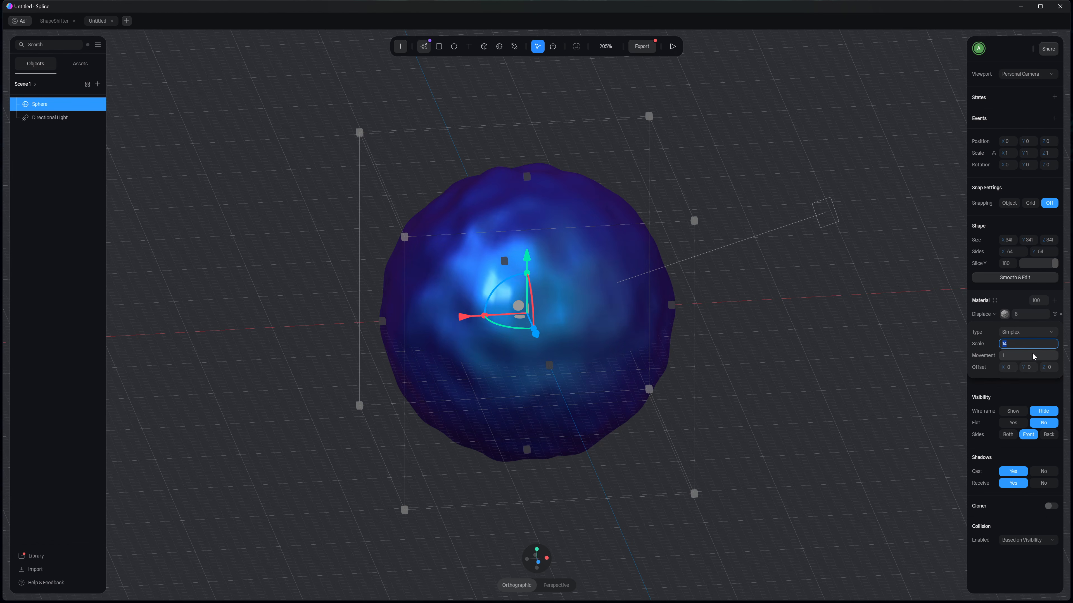
pyautogui.press('Up')
pyautogui.press('Up')
pyautogui.press('Up')
pyautogui.press('Up')
pyautogui.press('Up')
pyautogui.press('Up')
pyautogui.press('Up')
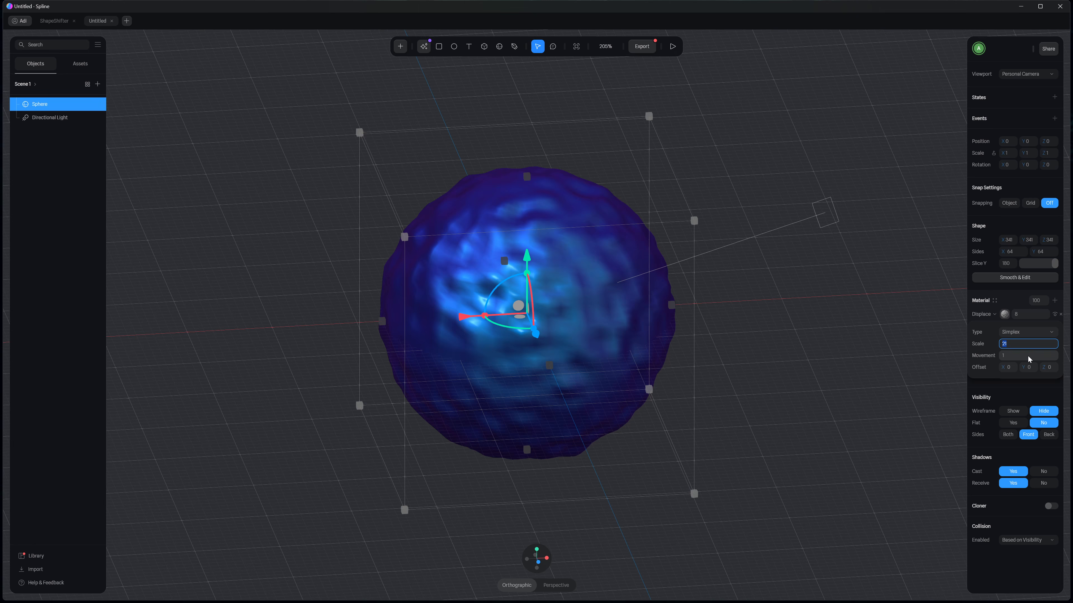
# Step: Set the Movement of the sphere's Displace layer to 19
pyautogui.press('Up')
pyautogui.press('Up')
pyautogui.press('Up')
pyautogui.press('Up')
pyautogui.press('Up')
pyautogui.press('Up')
pyautogui.press('Up')
pyautogui.press('Up')
pyautogui.press('Up')
pyautogui.press('Up')
pyautogui.press('Up')
pyautogui.press('Up')
pyautogui.press('Up')
pyautogui.press('Up')
pyautogui.press('Up')
pyautogui.press('Up')
pyautogui.press('Up')
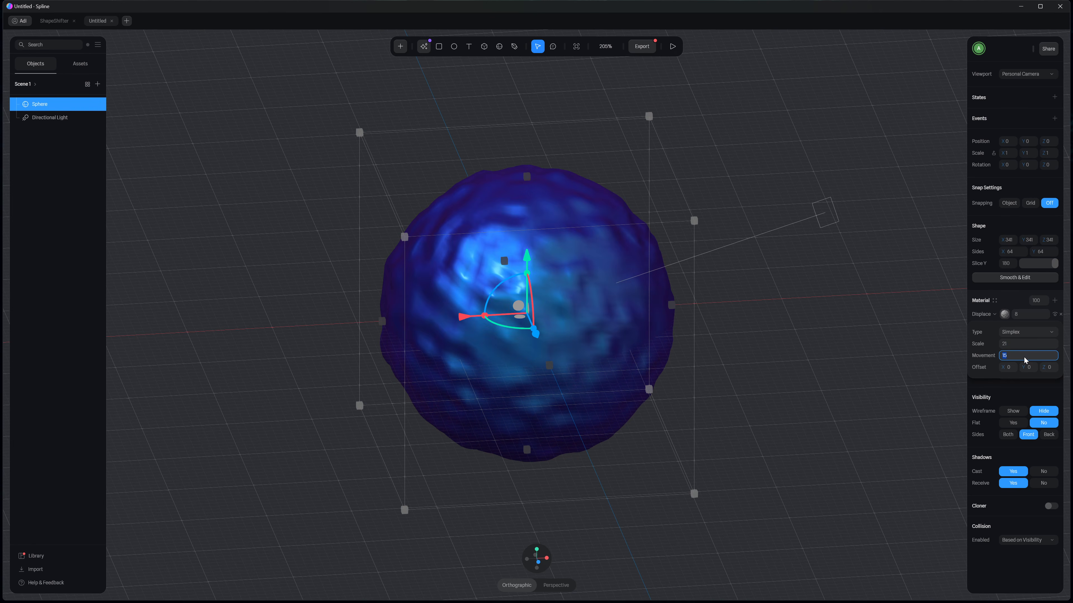
pyautogui.press('Up')
# Step: Try stronger displacement on the sphere, up to about 46, and settle the Displace layer's amount at 29
pyautogui.click(1027, 315)
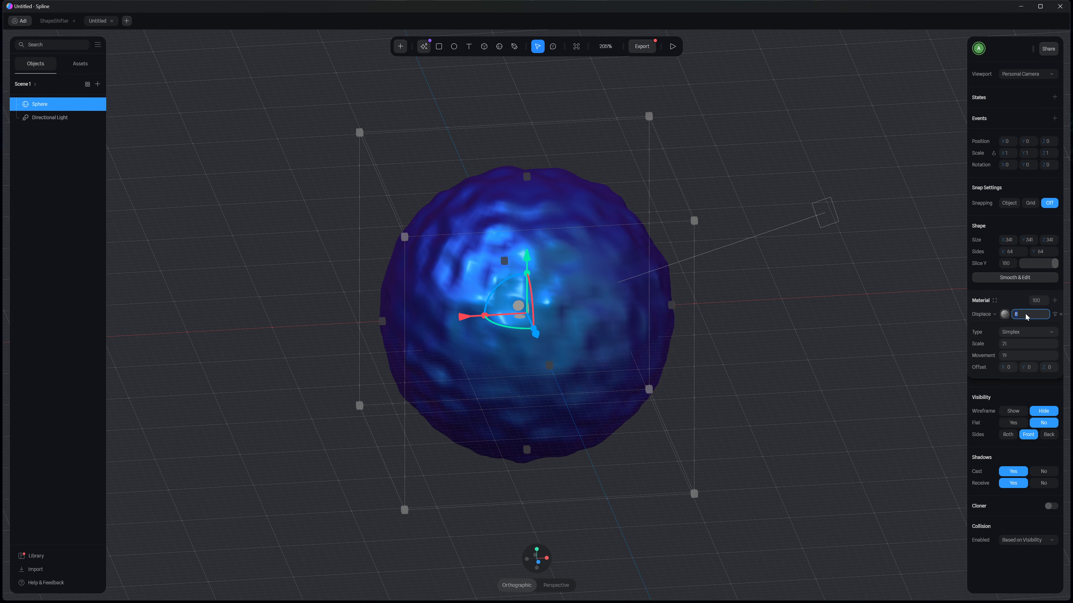
pyautogui.press('Up')
pyautogui.press('Up')
pyautogui.press('Up')
pyautogui.press('Up')
pyautogui.press('Up')
pyautogui.press('Up')
pyautogui.press('Up')
pyautogui.press('Up')
pyautogui.press('Up')
pyautogui.press('Up')
pyautogui.press('Up')
pyautogui.press('Up')
pyautogui.press('Up')
pyautogui.press('Up')
pyautogui.press('Up')
pyautogui.press('Up')
pyautogui.press('Up')
pyautogui.press('Up')
pyautogui.press('Up')
pyautogui.press('Up')
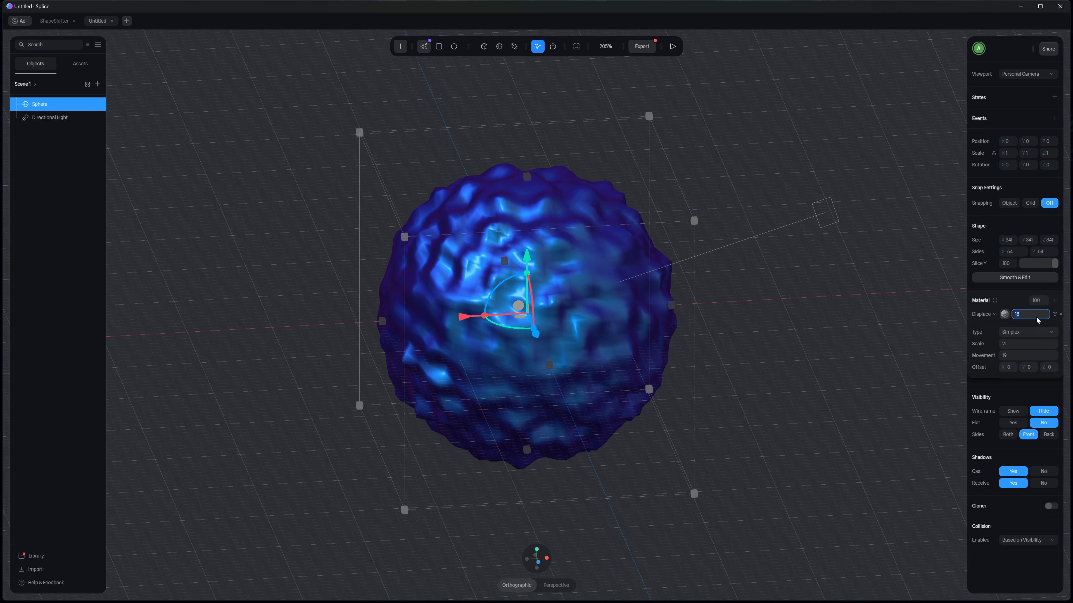
pyautogui.press('Down')
pyautogui.press('Down')
pyautogui.press('Down')
pyautogui.press('Down')
pyautogui.press('Down')
pyautogui.press('Down')
pyautogui.press('Down')
pyautogui.press('Down')
pyautogui.press('Down')
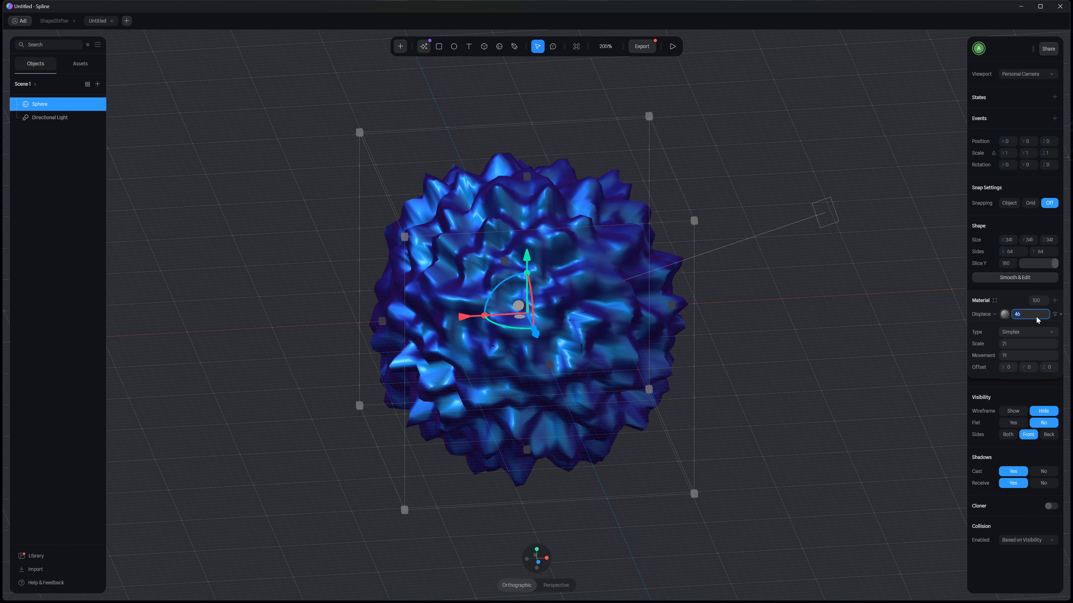
pyautogui.press('Up')
pyautogui.press('Up')
pyautogui.press('Up')
pyautogui.press('Up')
pyautogui.press('Up')
pyautogui.press('Up')
pyautogui.press('Up')
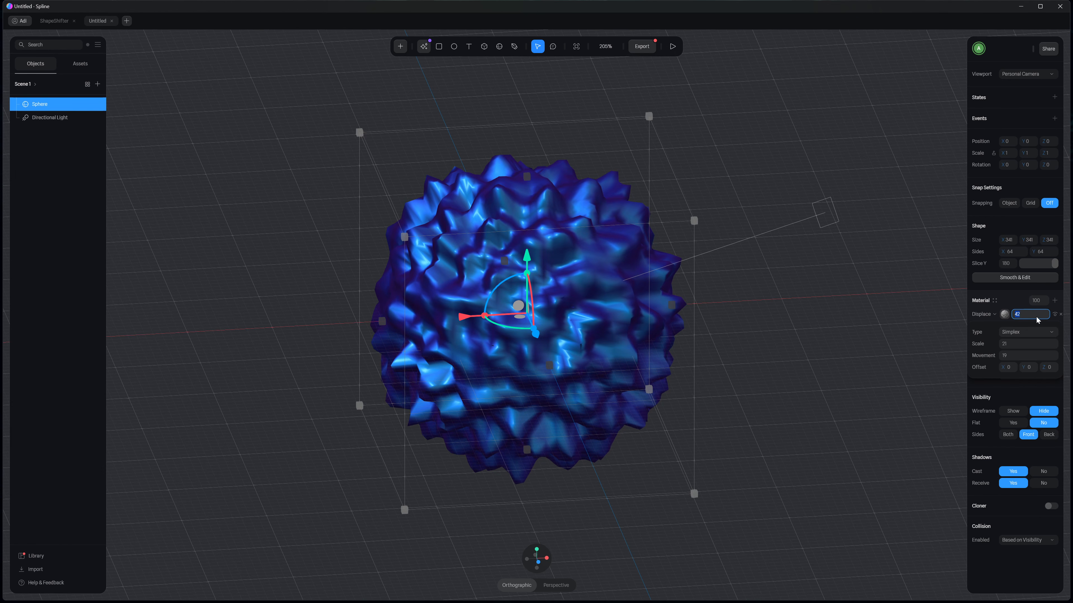
pyautogui.press('Down')
pyautogui.press('Down')
pyautogui.press('Down')
pyautogui.press('Down')
pyautogui.press('Down')
pyautogui.press('Down')
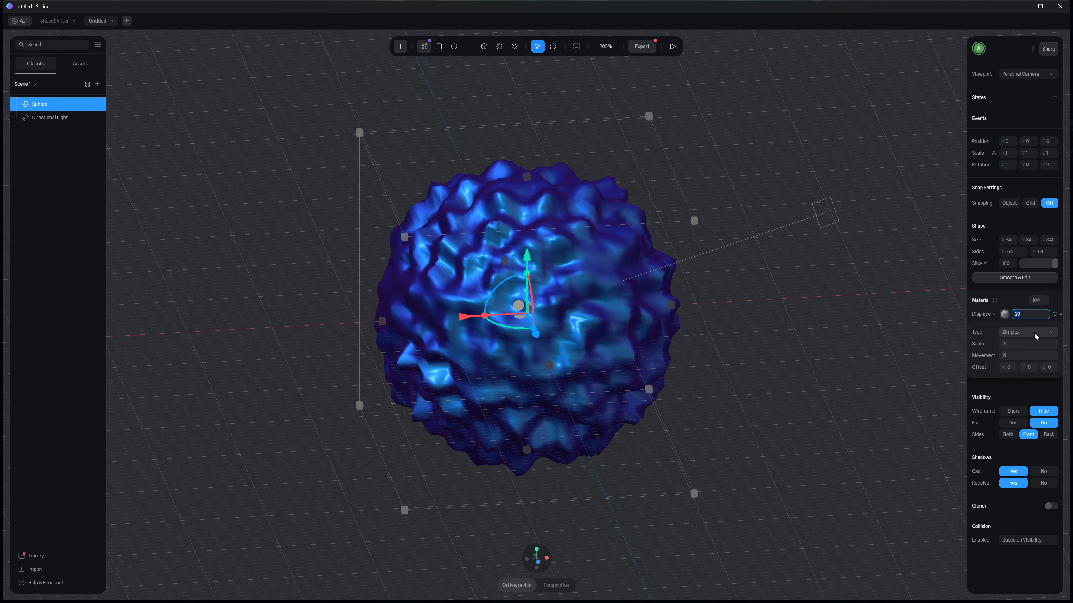
# Step: Lower the Scale of the sphere's Displace layer to 10
pyautogui.click(1017, 347)
pyautogui.press('Down')
pyautogui.press('Down')
pyautogui.press('Down')
pyautogui.press('Down')
pyautogui.press('Down')
pyautogui.press('Down')
pyautogui.press('Down')
pyautogui.press('Down')
pyautogui.press('Down')
pyautogui.press('Down')
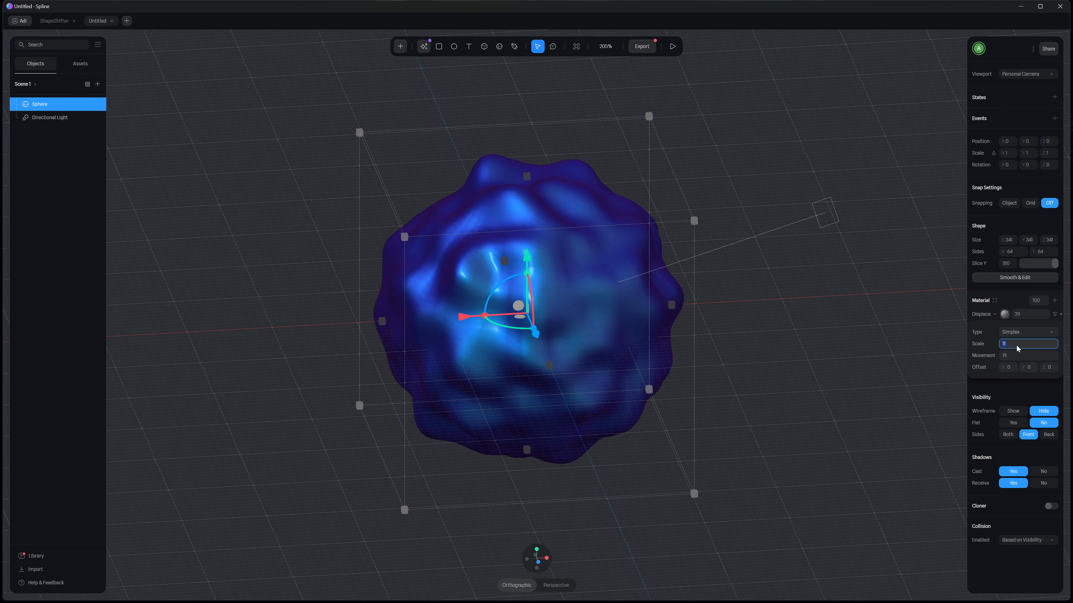
pyautogui.press('Down')
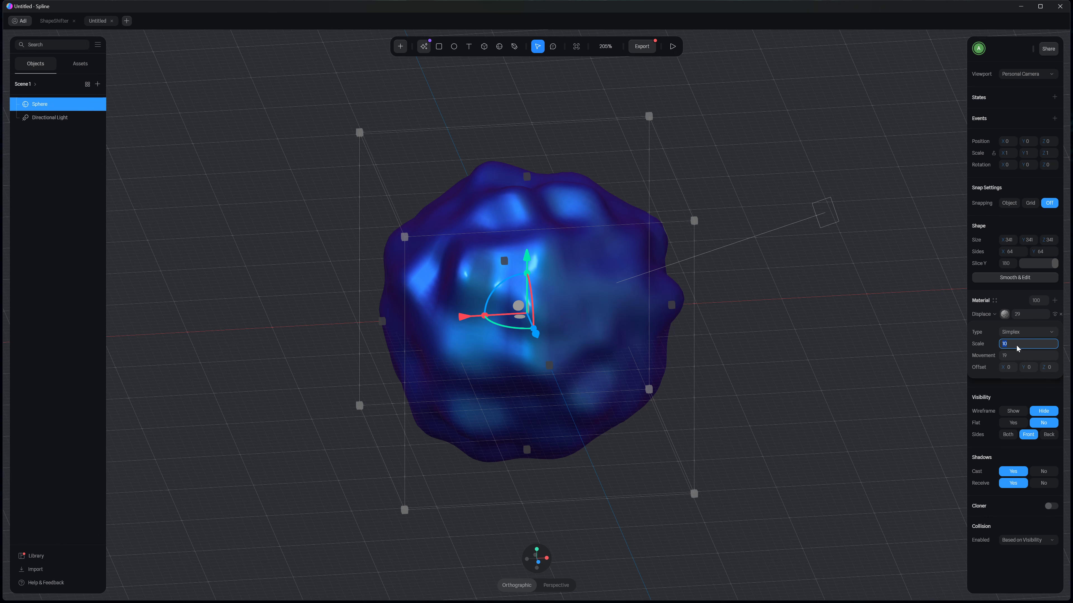
# Step: Lower the Displace layer's Movement to 7 and close the layer's settings
pyautogui.click(1016, 356)
pyautogui.press('Down')
pyautogui.press('Down')
pyautogui.press('Down')
pyautogui.press('Down')
pyautogui.press('Down')
pyautogui.press('Down')
pyautogui.press('Down')
pyautogui.press('Down')
pyautogui.press('Down')
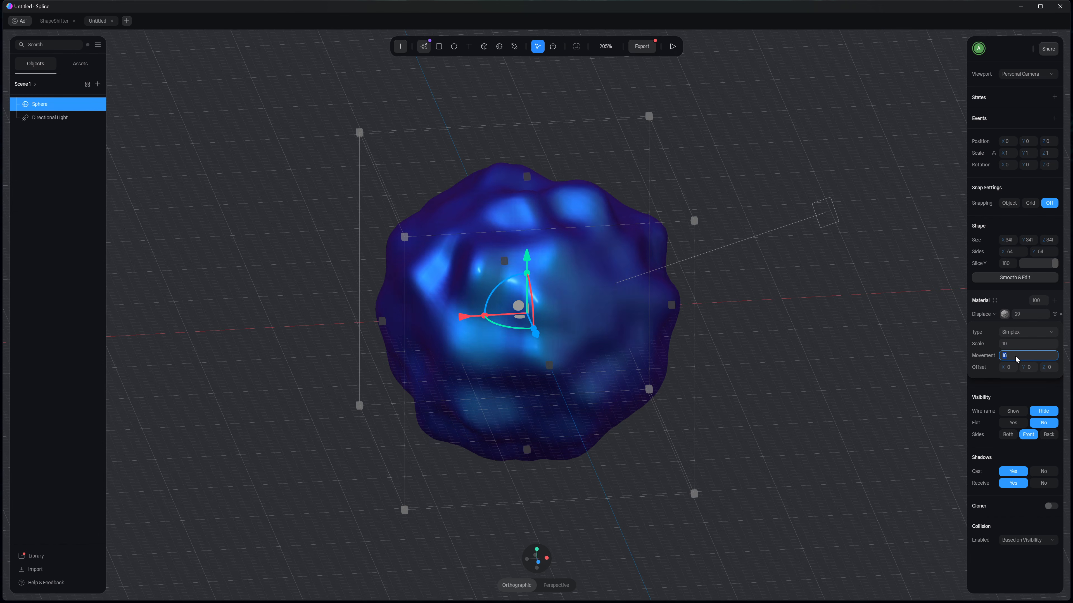
pyautogui.press('Down')
pyautogui.press('Down')
pyautogui.press('Down')
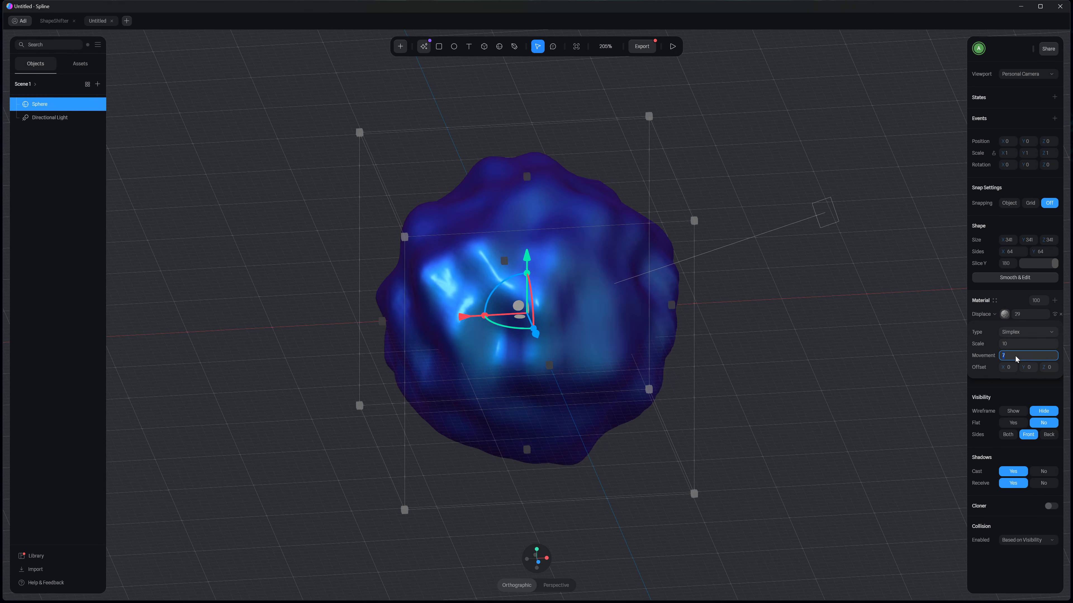
pyautogui.click(1014, 299)
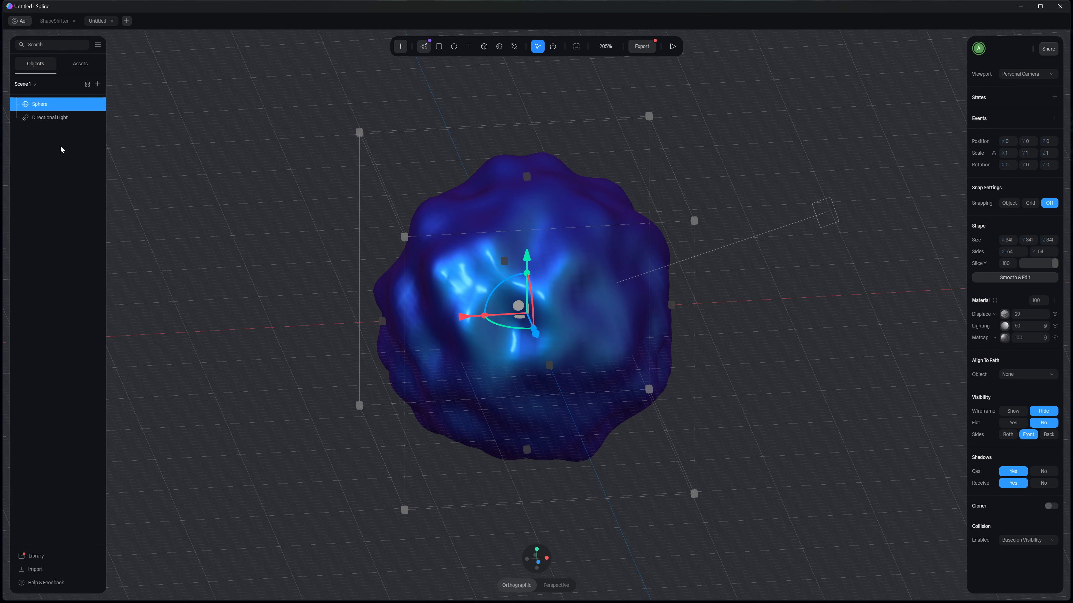
# Step: Compare the displaced sphere with the blue sphere and floating tiles in the ShapeShifter scene, and return to the untitled scene
pyautogui.click(47, 19)
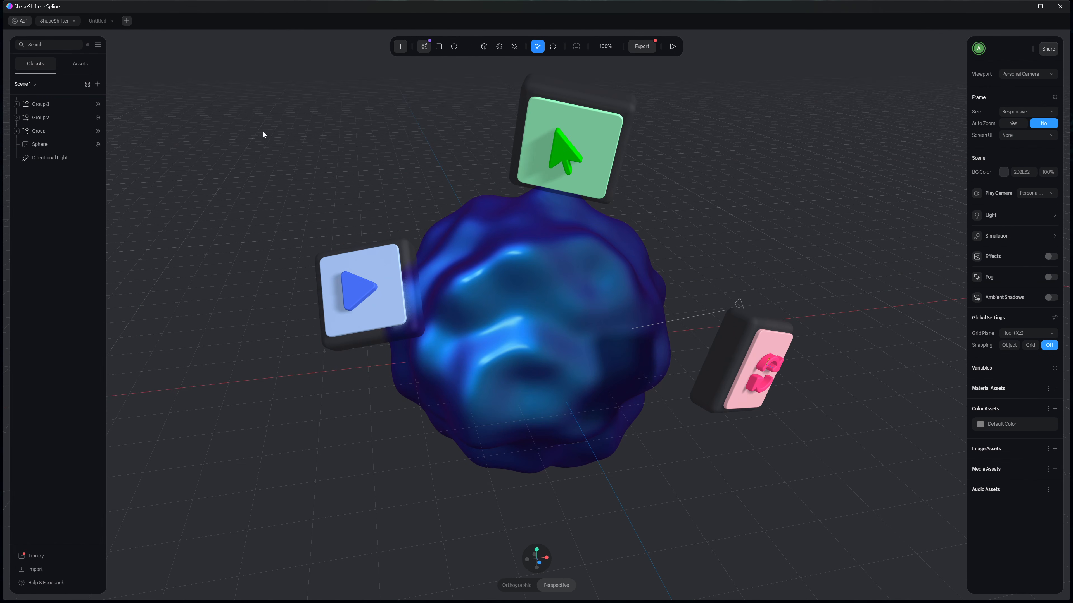
pyautogui.click(102, 23)
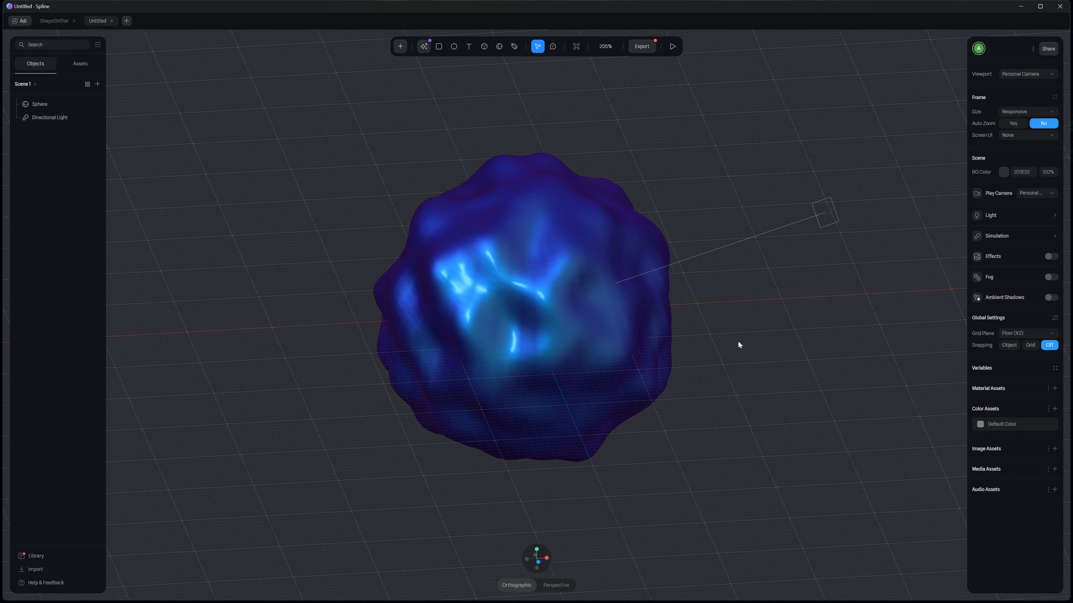
pyautogui.moveTo(717, 339); pyautogui.dragTo(712, 354, button='middle')
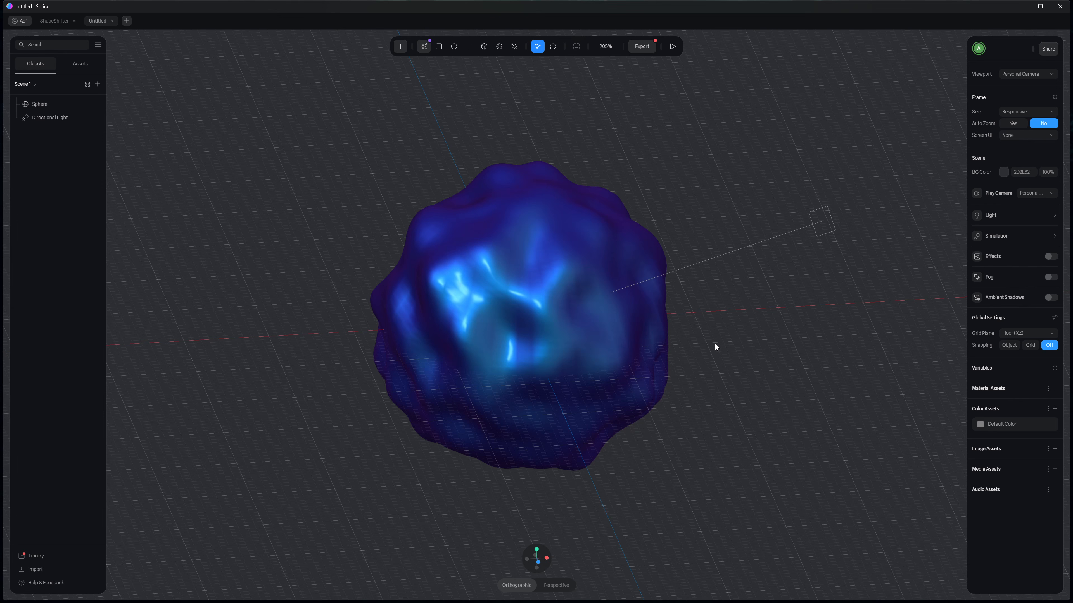
pyautogui.scroll(-4, 715, 343)
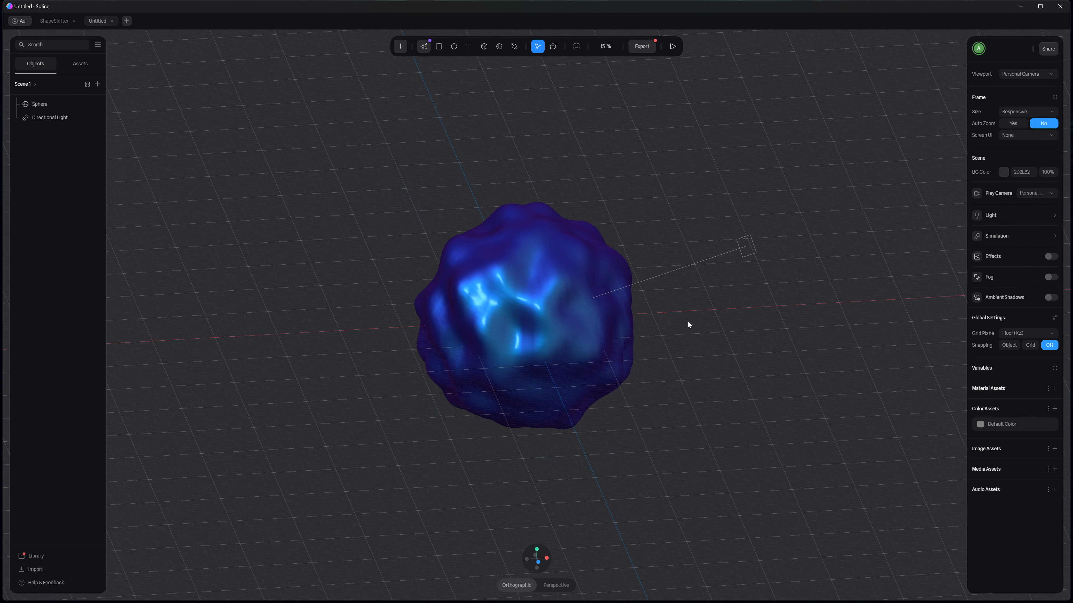
pyautogui.click(55, 22)
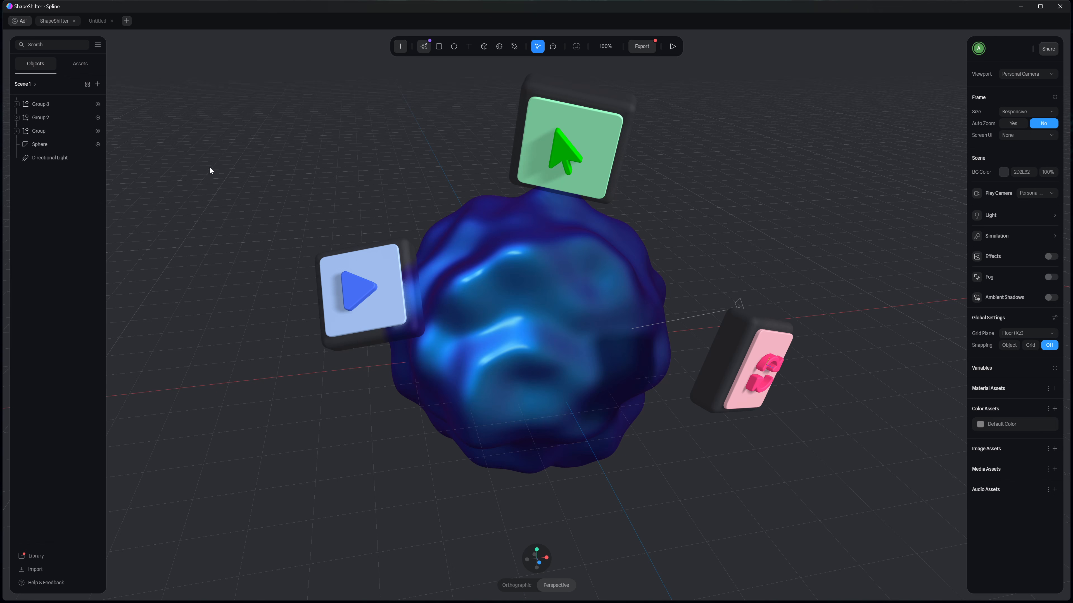
pyautogui.click(97, 21)
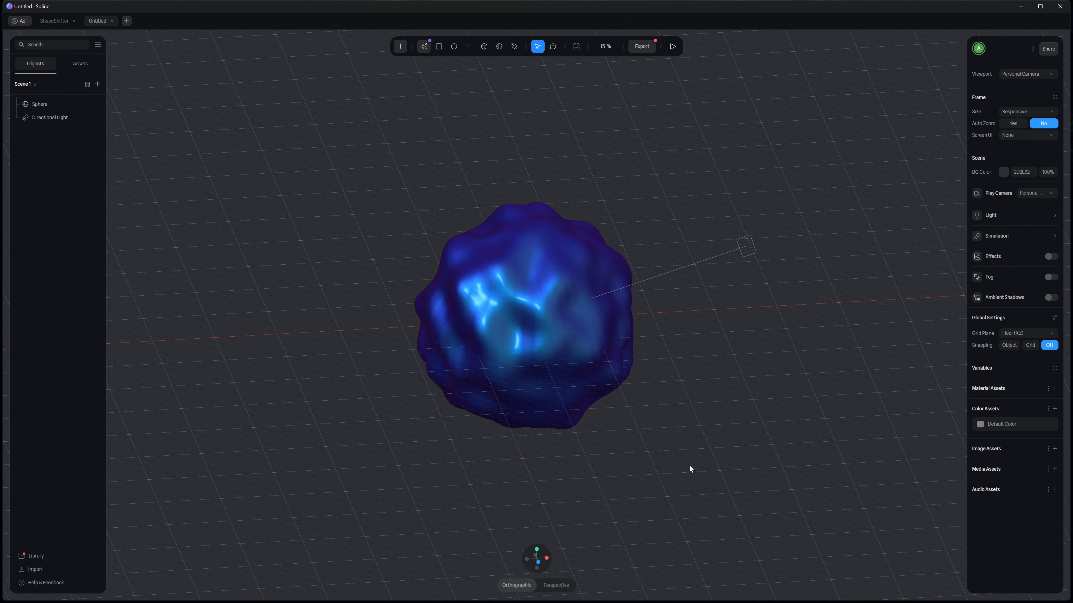
# Step: Draw a flat square about 252 × 252 on the floor in front of the sphere and switch the view to Perspective
pyautogui.press('r')
pyautogui.moveTo(635, 459)
pyautogui.mouseDown()
pyautogui.moveTo(666, 498)
pyautogui.moveTo(732, 500)
pyautogui.moveTo(742, 510)
pyautogui.moveTo(650, 499)
pyautogui.moveTo(694, 515)
pyautogui.mouseUp()
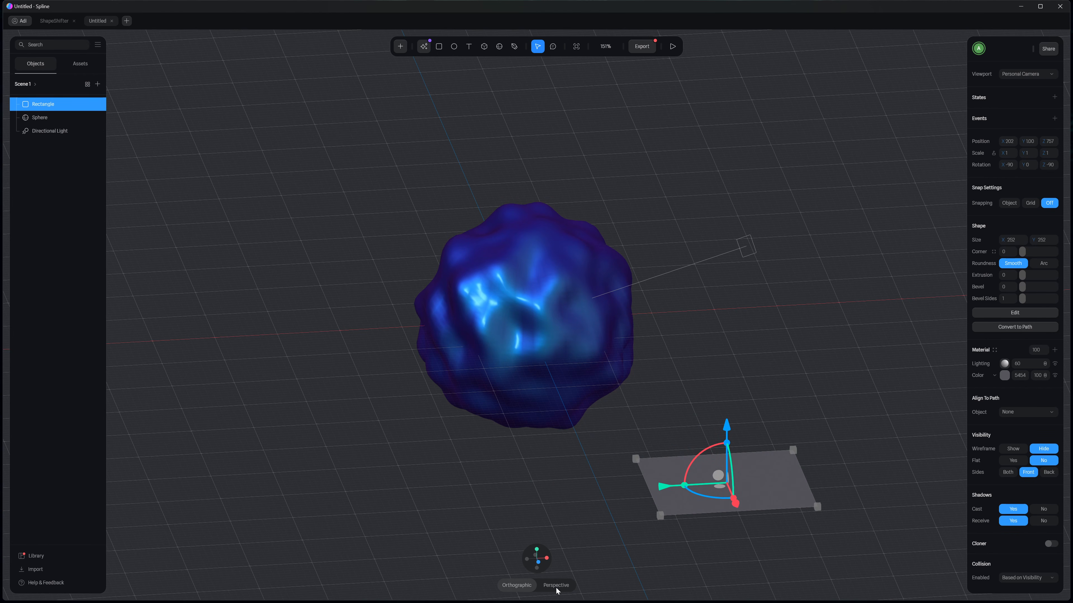
pyautogui.click(557, 586)
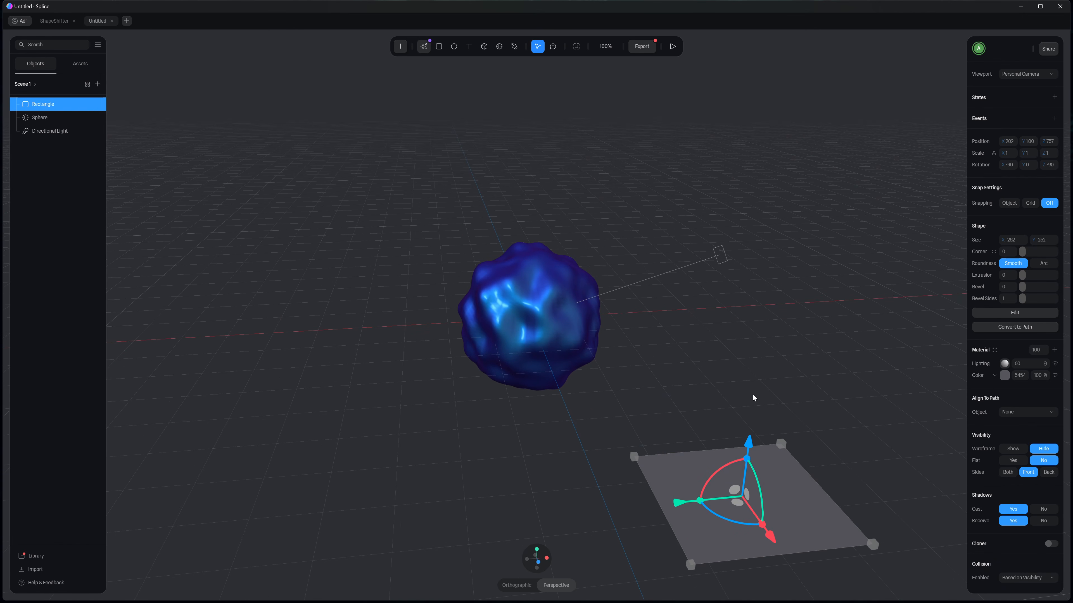
# Step: Move the flat square closer to the sphere and set its Extrusion to 60
pyautogui.moveTo(784, 505); pyautogui.dragTo(749, 470)
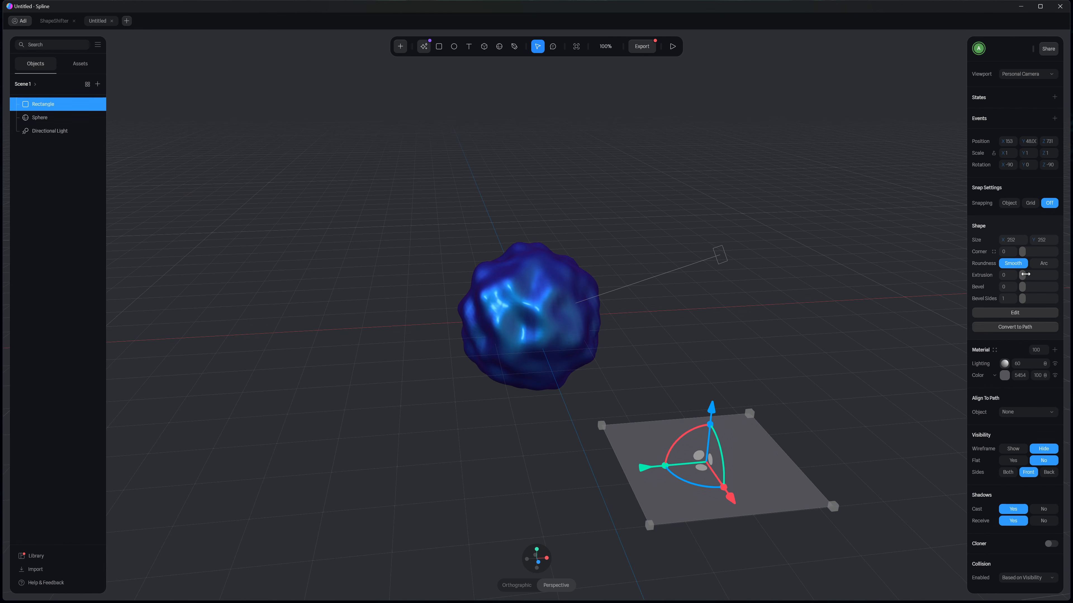
pyautogui.moveTo(1022, 275); pyautogui.dragTo(1037, 276)
pyautogui.scroll(2, 806, 570)
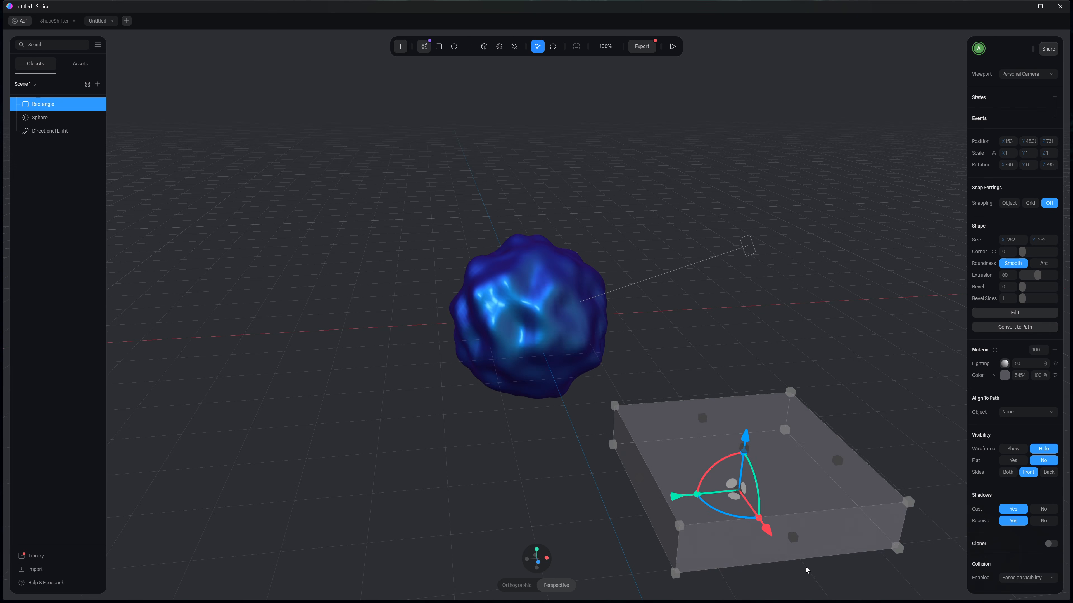
# Step: Soften the extruded block's edges with a Bevel of 4 and a Corner value of 6
pyautogui.scroll(2, 806, 568)
pyautogui.moveTo(825, 508); pyautogui.dragTo(756, 438, button='middle')
pyautogui.scroll(2, 757, 438)
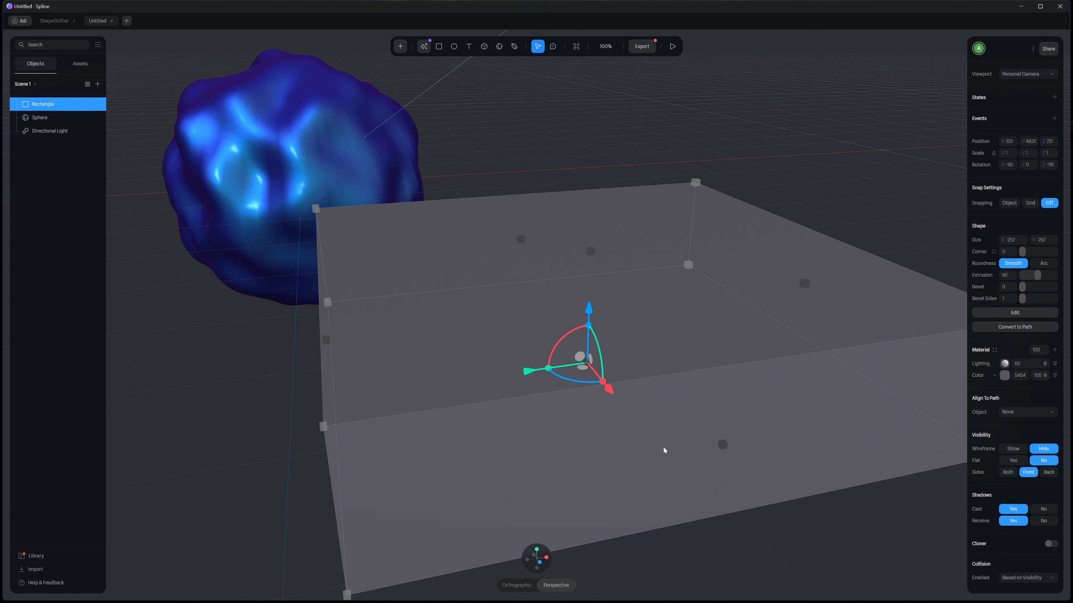
pyautogui.moveTo(663, 448); pyautogui.dragTo(659, 445, button='middle')
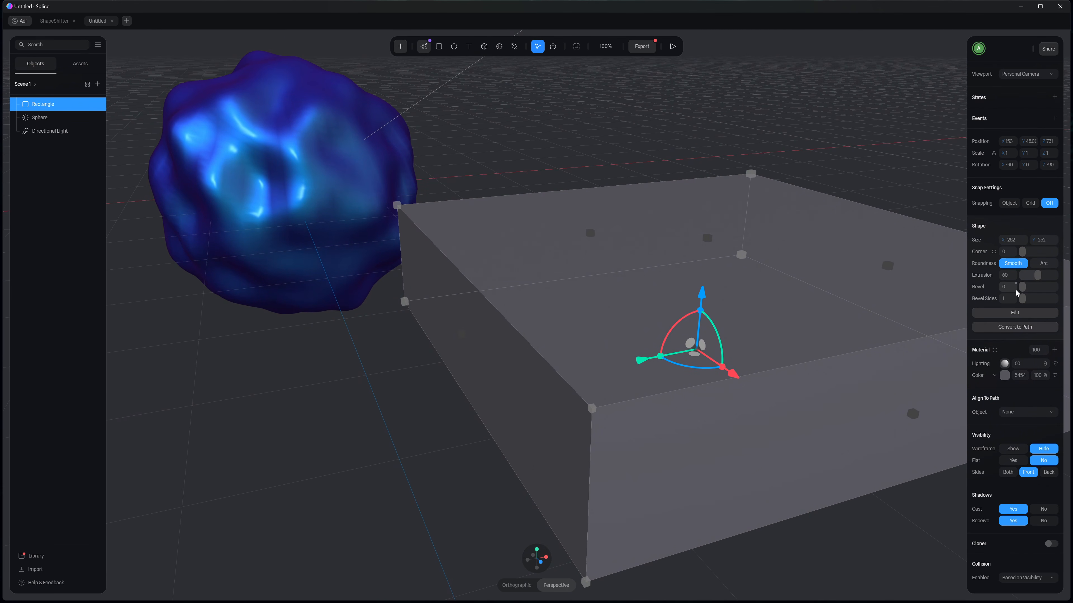
pyautogui.moveTo(1022, 287); pyautogui.dragTo(1025, 286)
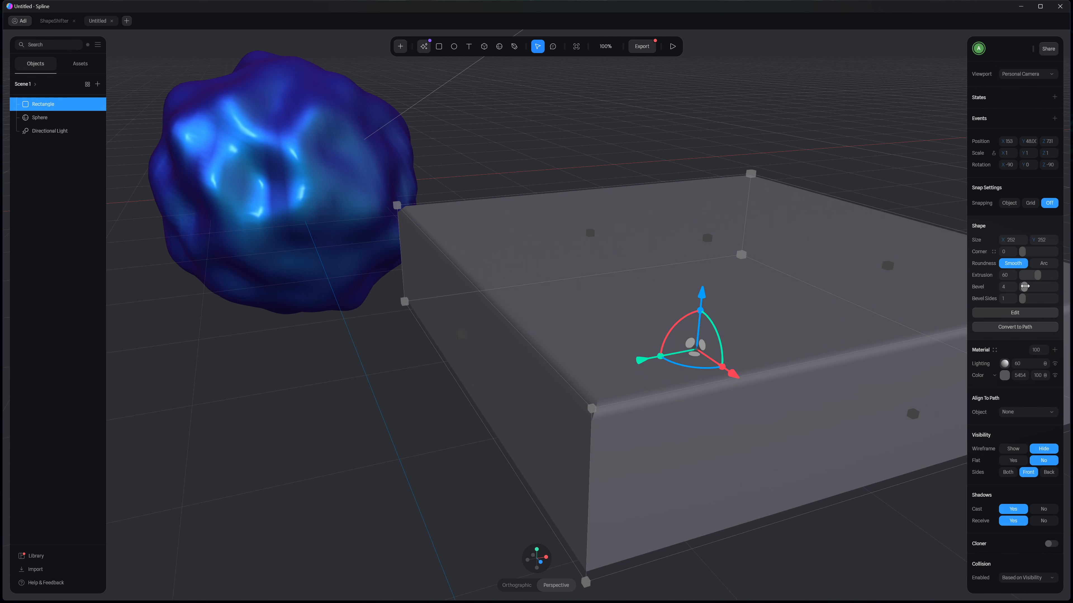
pyautogui.click(857, 549)
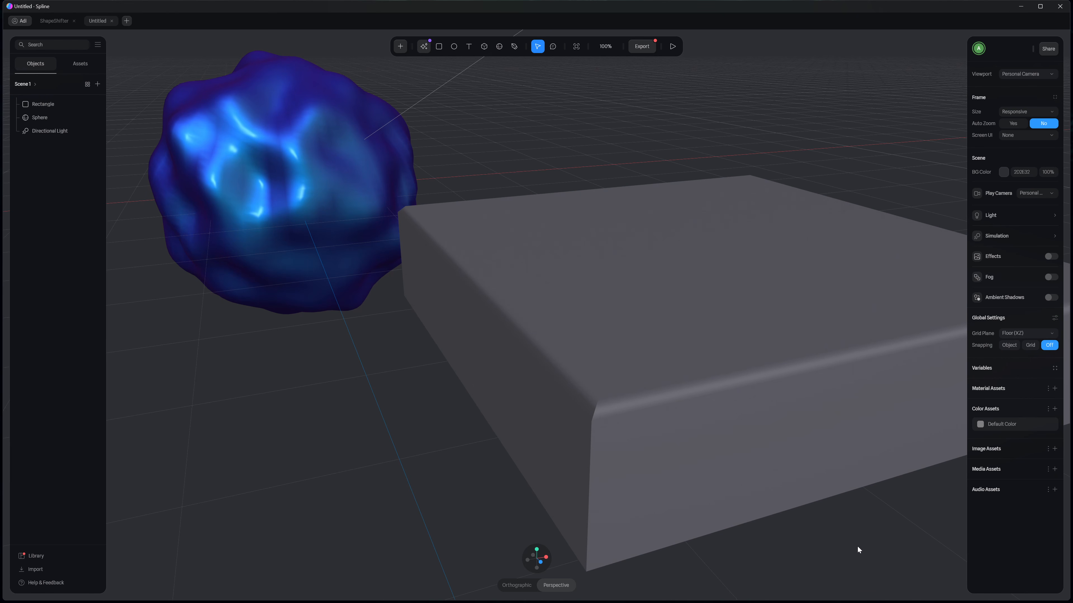
pyautogui.click(803, 418)
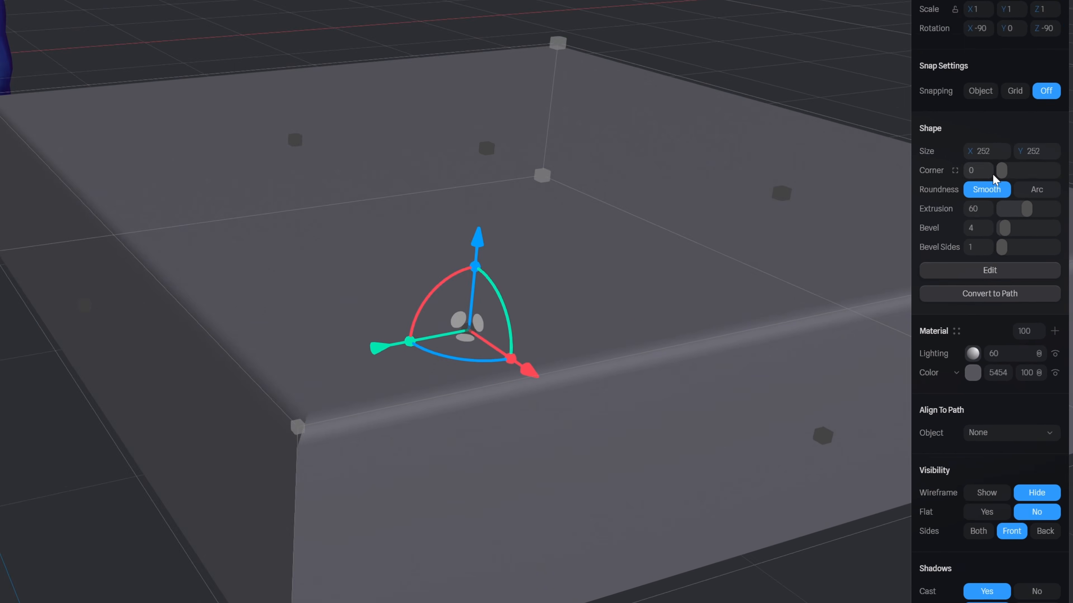
pyautogui.moveTo(1022, 252); pyautogui.dragTo(1023, 250)
pyautogui.moveTo(994, 121); pyautogui.dragTo(993, 122)
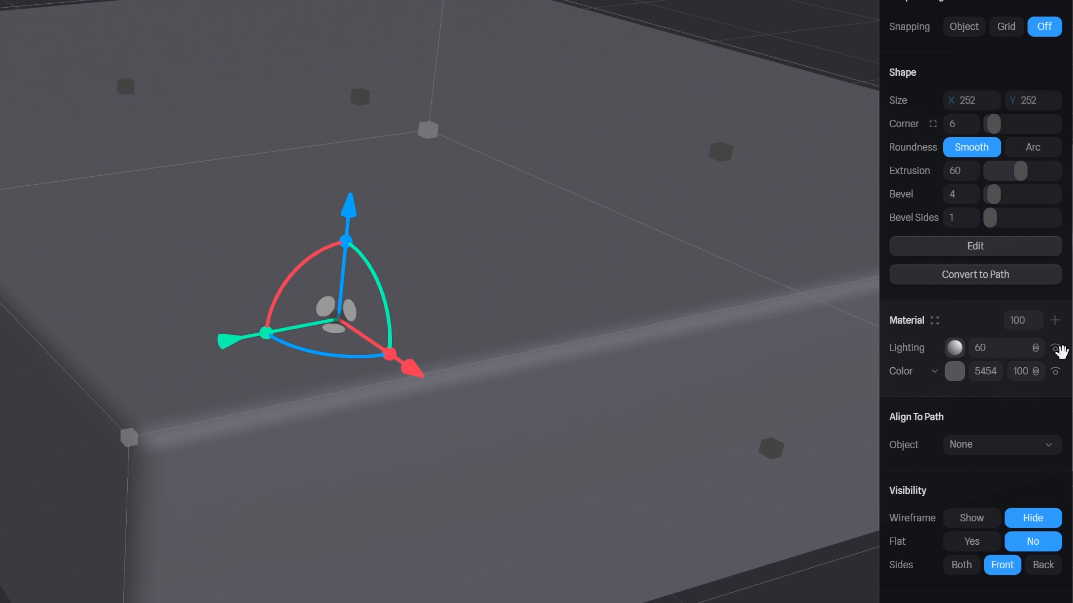
# Step: Change the block's Color material layer to Glass and set its Blur to 18
pyautogui.click(934, 372)
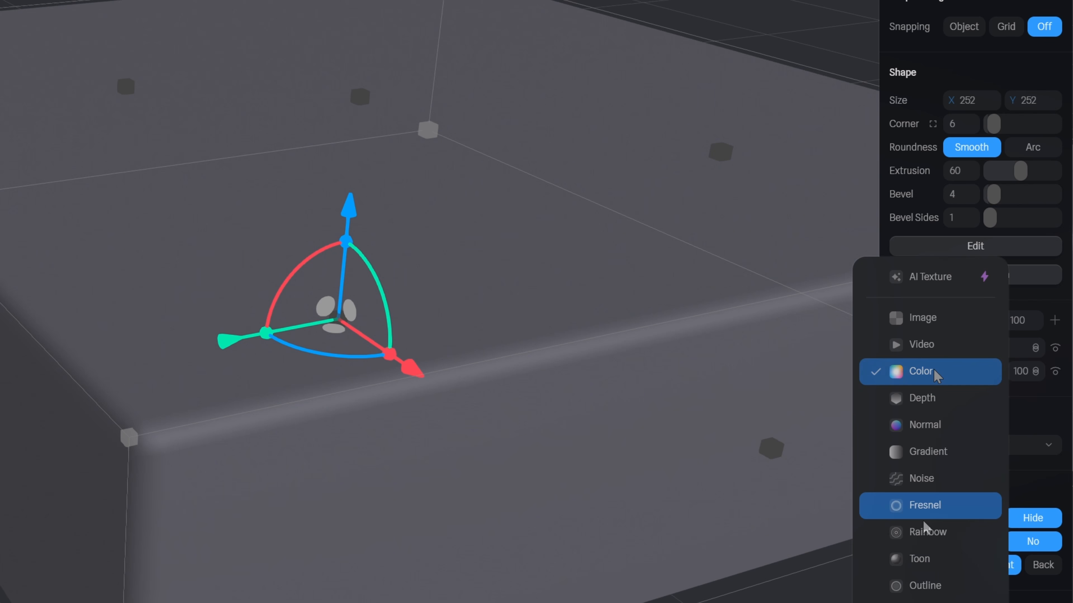
pyautogui.click(924, 602)
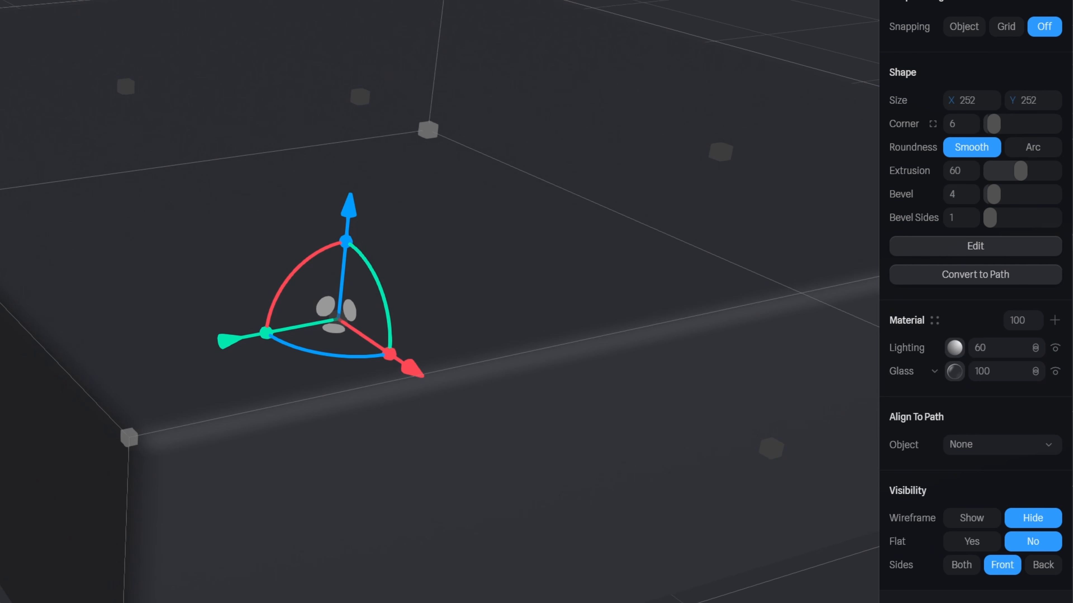
pyautogui.click(955, 372)
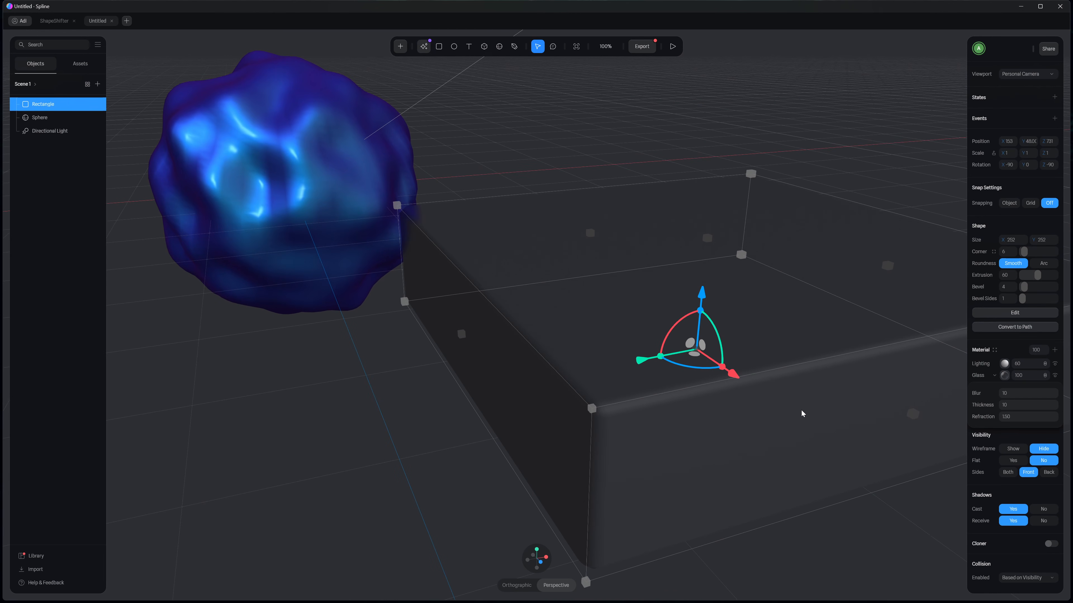
pyautogui.keyDown('alt'); pyautogui.moveTo(801, 411); pyautogui.dragTo(794, 405); pyautogui.keyUp('alt')
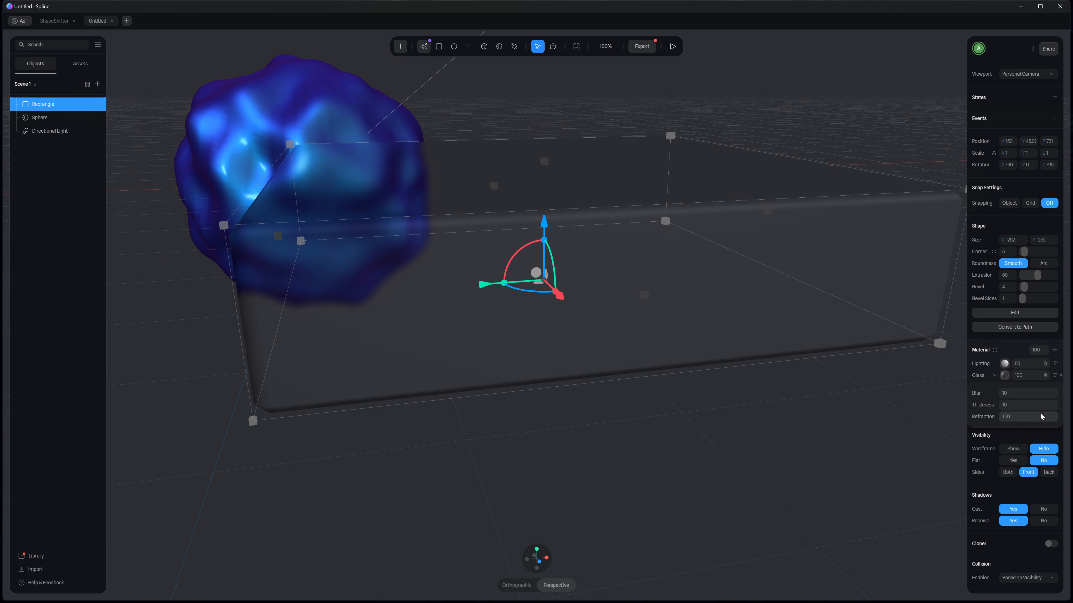
pyautogui.click(1026, 393)
pyautogui.write('18')
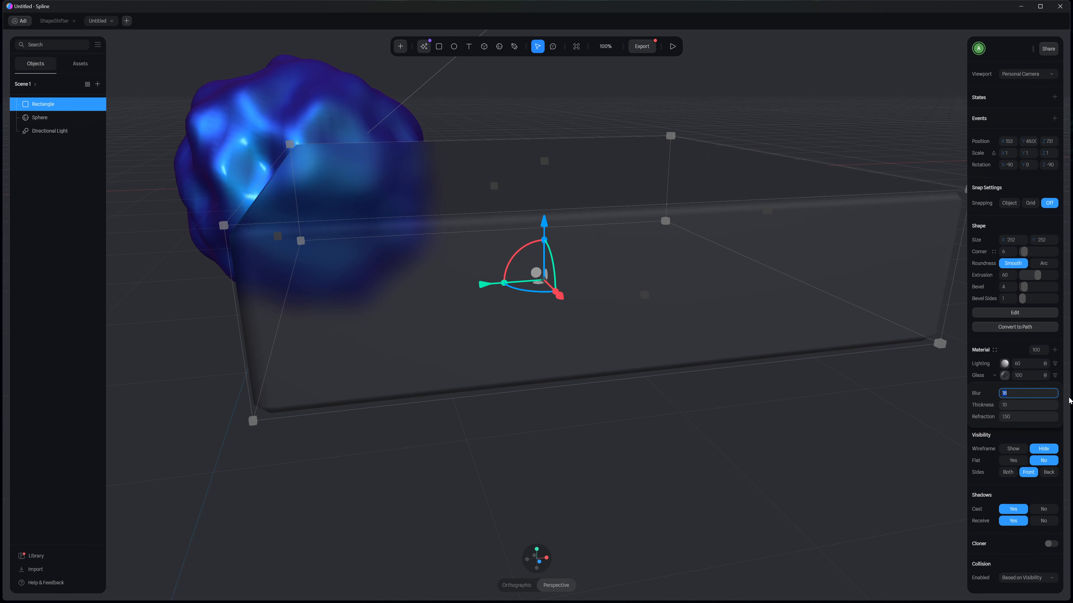
# Step: Try a higher Thickness for the Glass layer and return it to 10
pyautogui.press('Tab')
pyautogui.write('22')
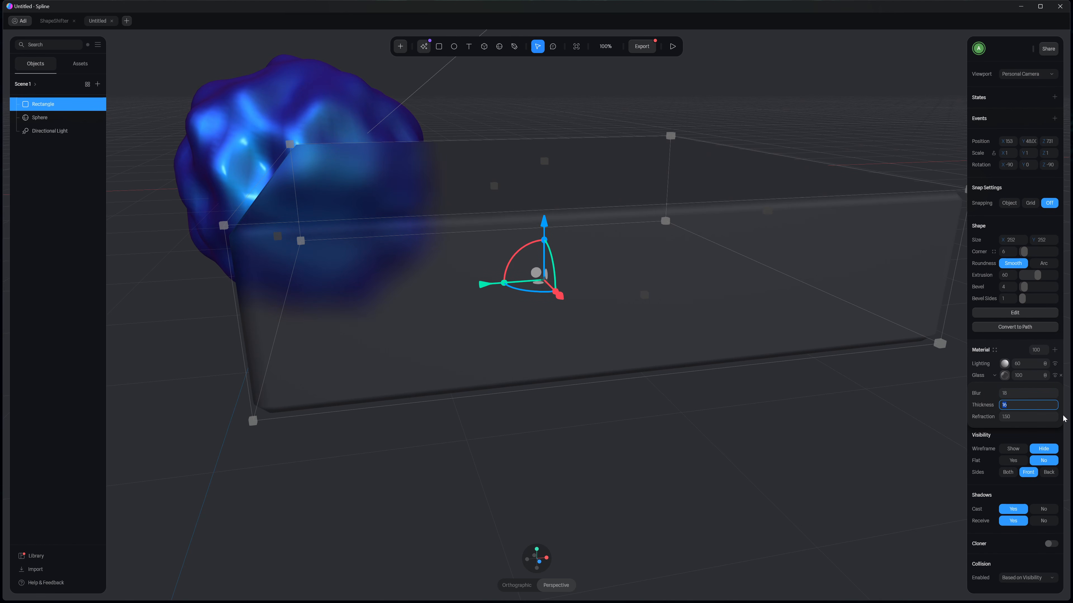
pyautogui.press('BackSpace')
pyautogui.write('5')
pyautogui.press('BackSpace')
pyautogui.press('BackSpace')
pyautogui.write('10')
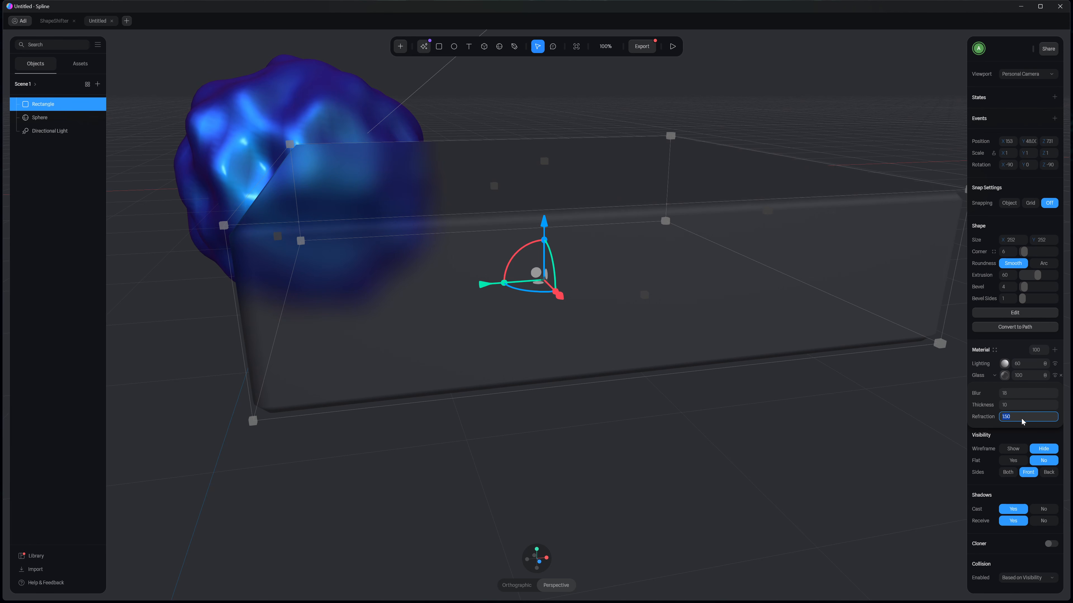
# Step: Try raising the Glass layer's Refraction to 5.50, lower it again and deselect the block
pyautogui.press('Up')
pyautogui.press('Up')
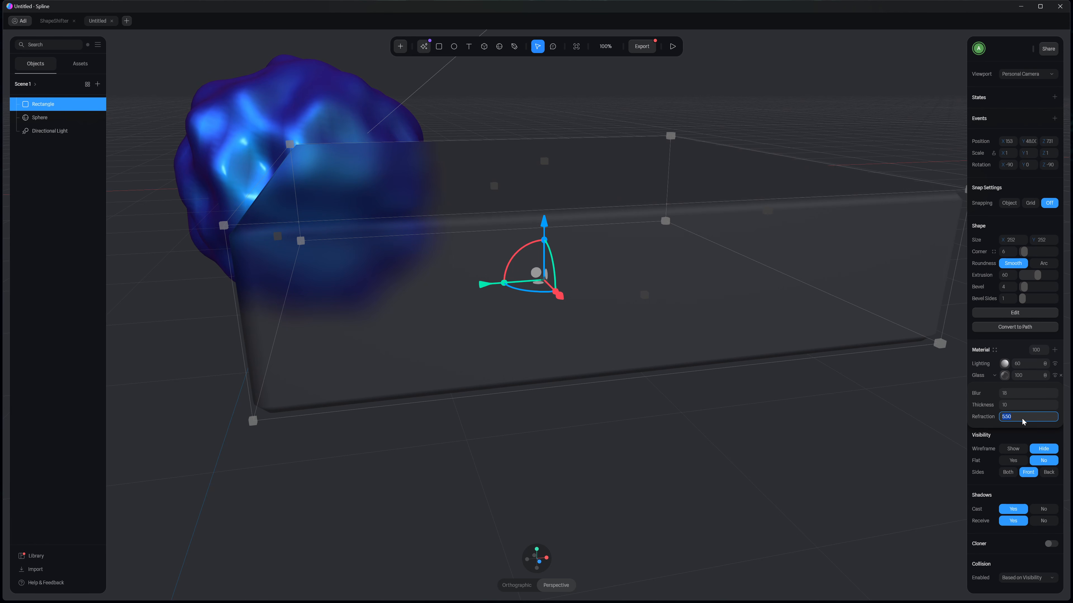
pyautogui.press('Down')
pyautogui.press('Down')
pyautogui.press('Down')
pyautogui.press('Down')
pyautogui.click(659, 465)
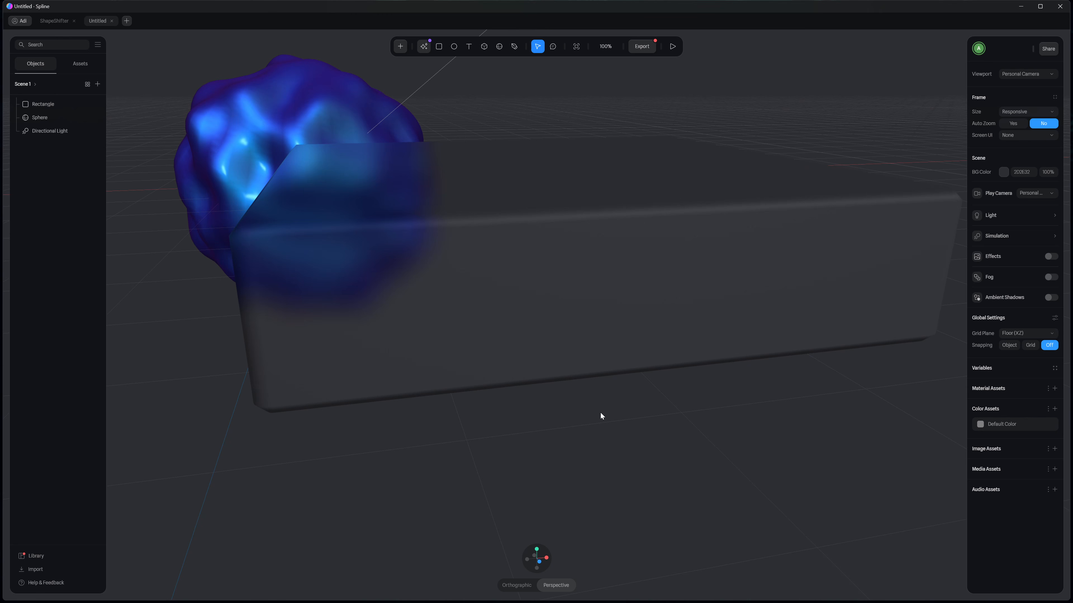
# Step: Examine how the play-icon tile in the ShapeShifter scene is layered on its glass base, and return to the untitled scene
pyautogui.moveTo(628, 419); pyautogui.dragTo(636, 426, button='middle')
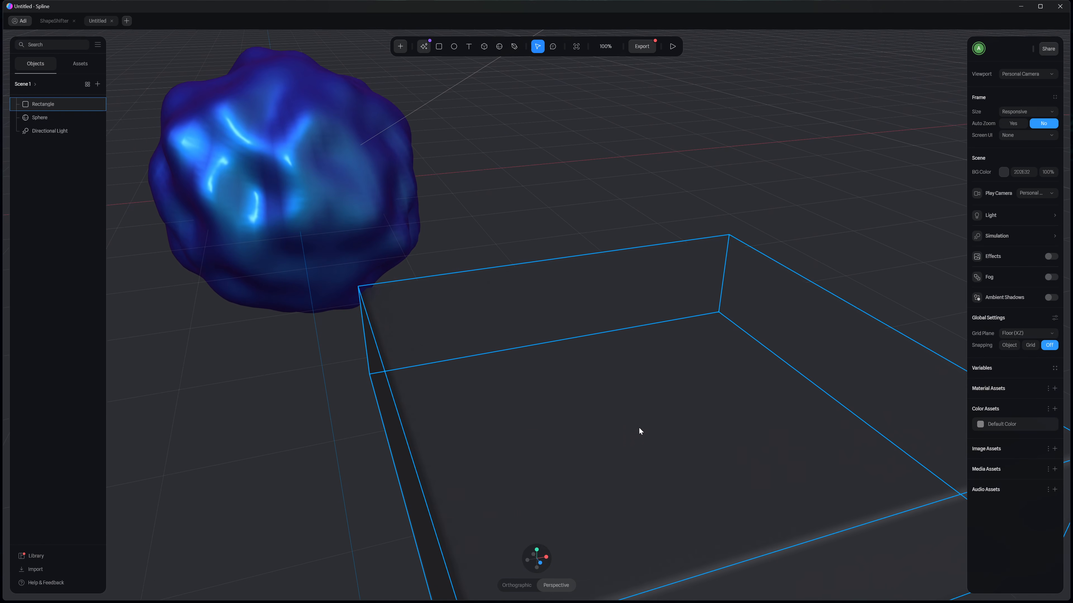
pyautogui.scroll(-5, 639, 426)
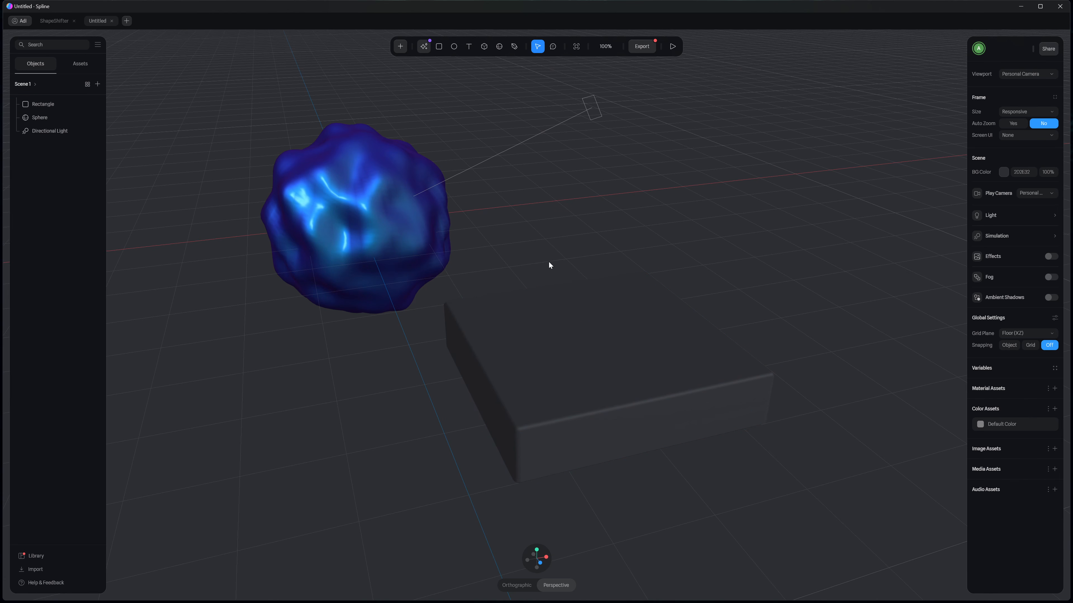
pyautogui.click(54, 20)
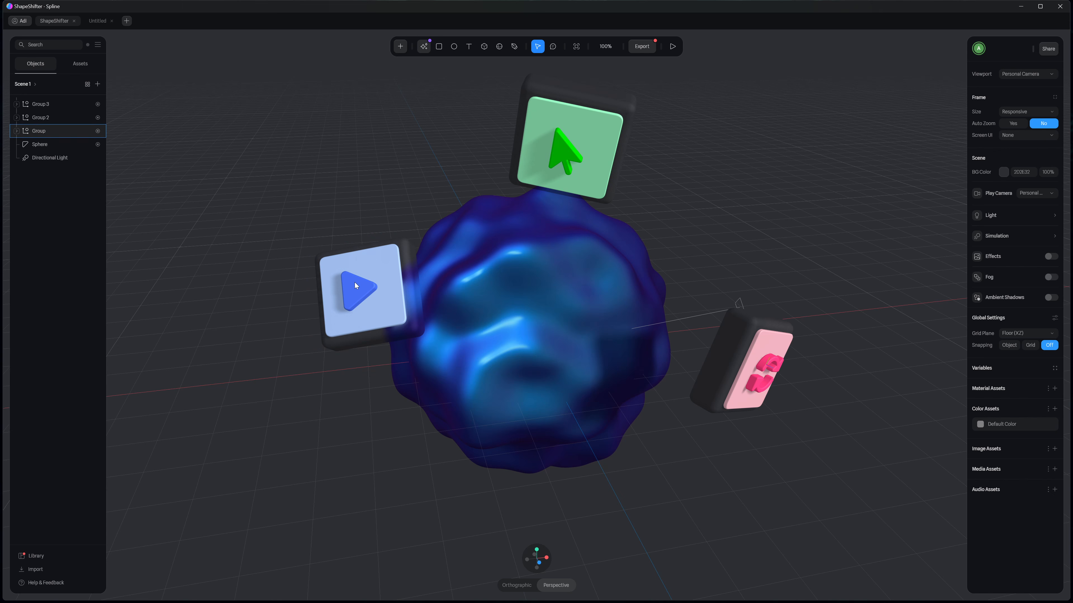
pyautogui.scroll(5, 327, 294)
pyautogui.moveTo(327, 294); pyautogui.dragTo(452, 281, button='middle')
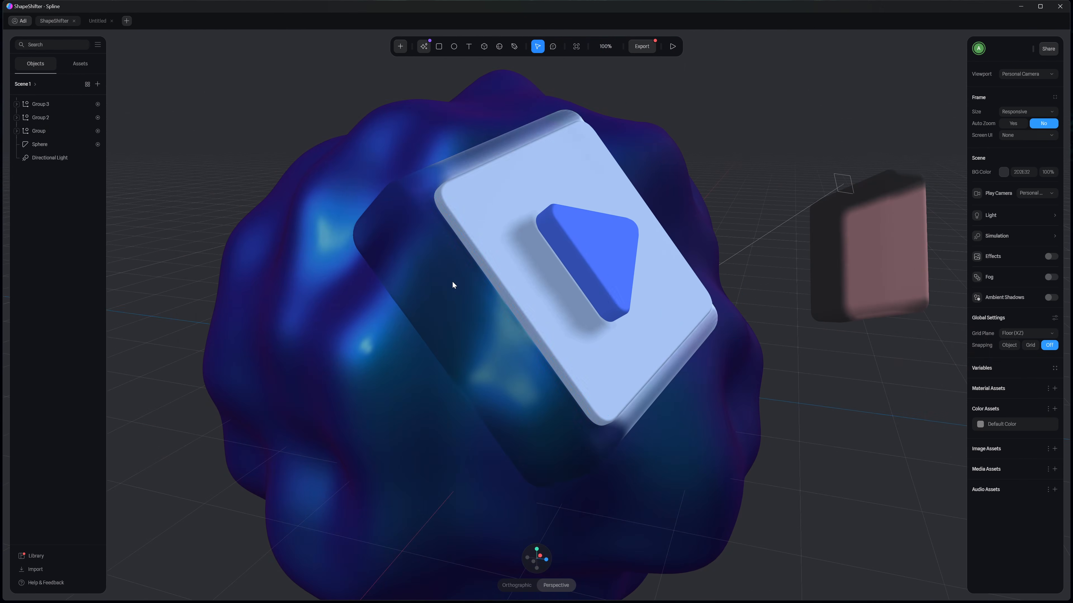
pyautogui.scroll(2, 456, 280)
pyautogui.scroll(2, 456, 280)
pyautogui.click(363, 94)
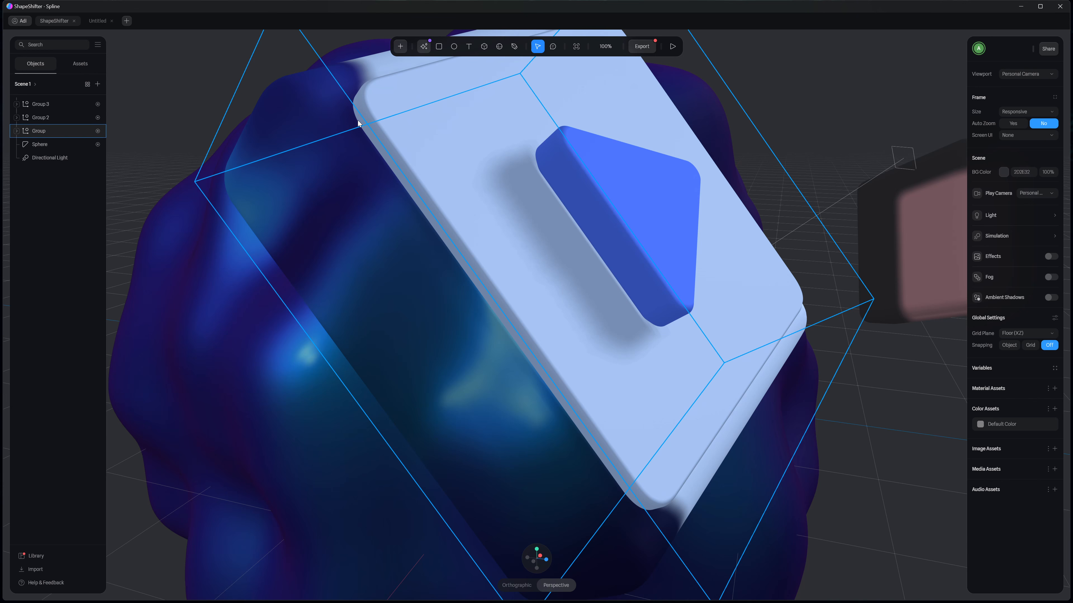
pyautogui.click(101, 21)
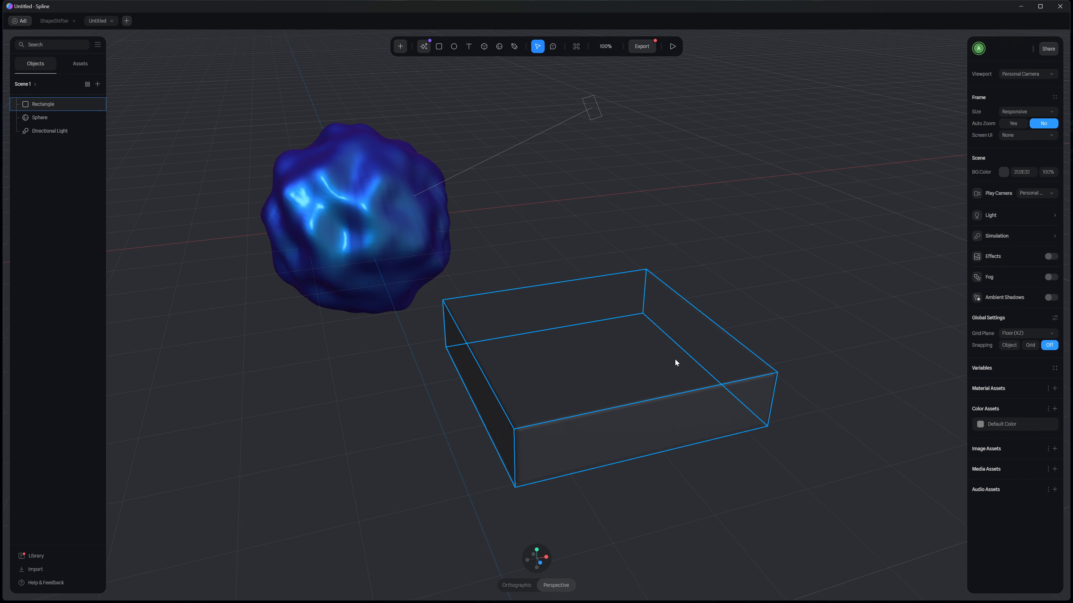
# Step: Draw a flat rectangle about 206 × 208 on the upper face of the glass block
pyautogui.press('Escape')
pyautogui.press('r')
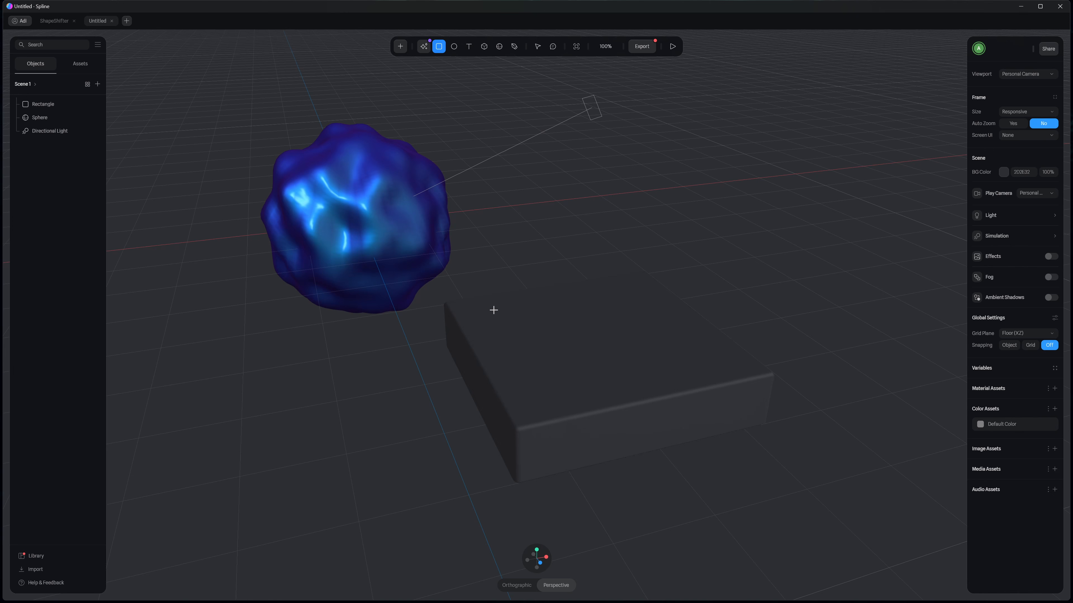
pyautogui.moveTo(472, 307); pyautogui.dragTo(749, 366)
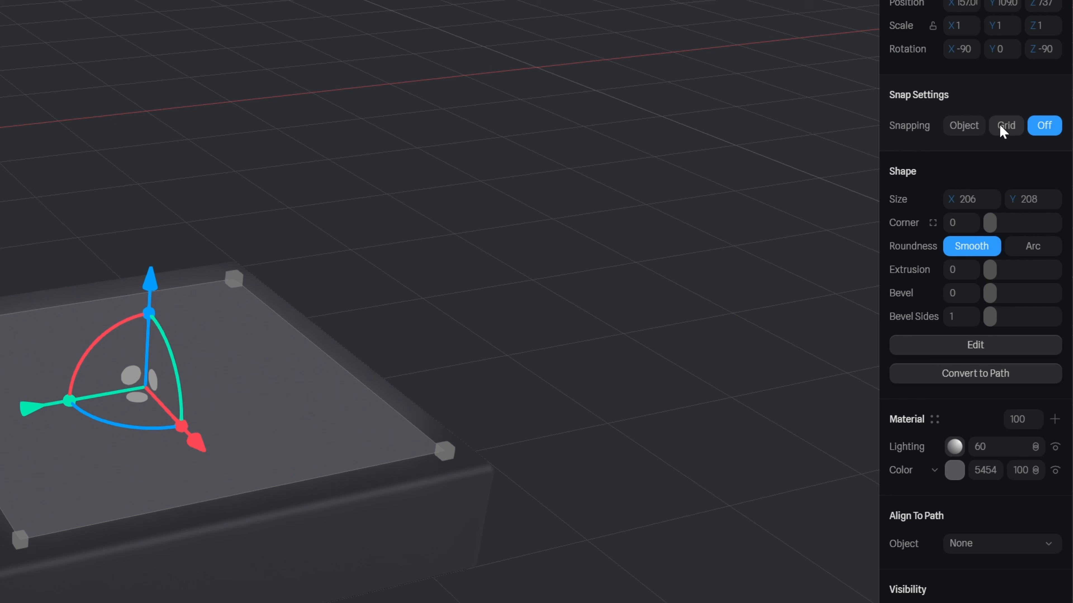
# Step: Switch snapping to Object, align the new rectangle with the glass block's centre along both horizontal axes, and deselect it
pyautogui.click(969, 131)
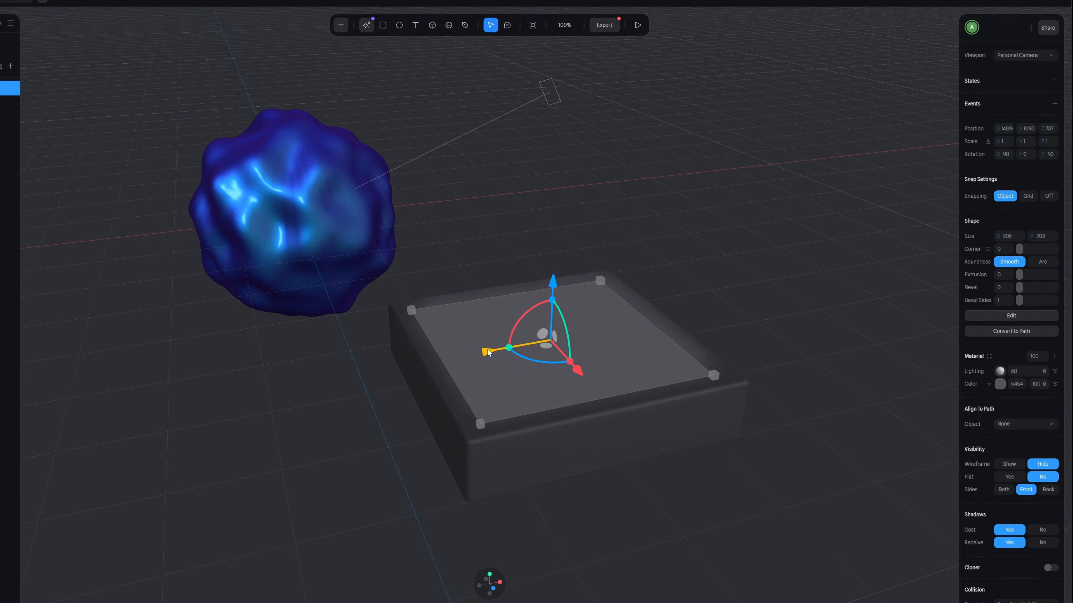
pyautogui.moveTo(56, 401); pyautogui.dragTo(46, 403)
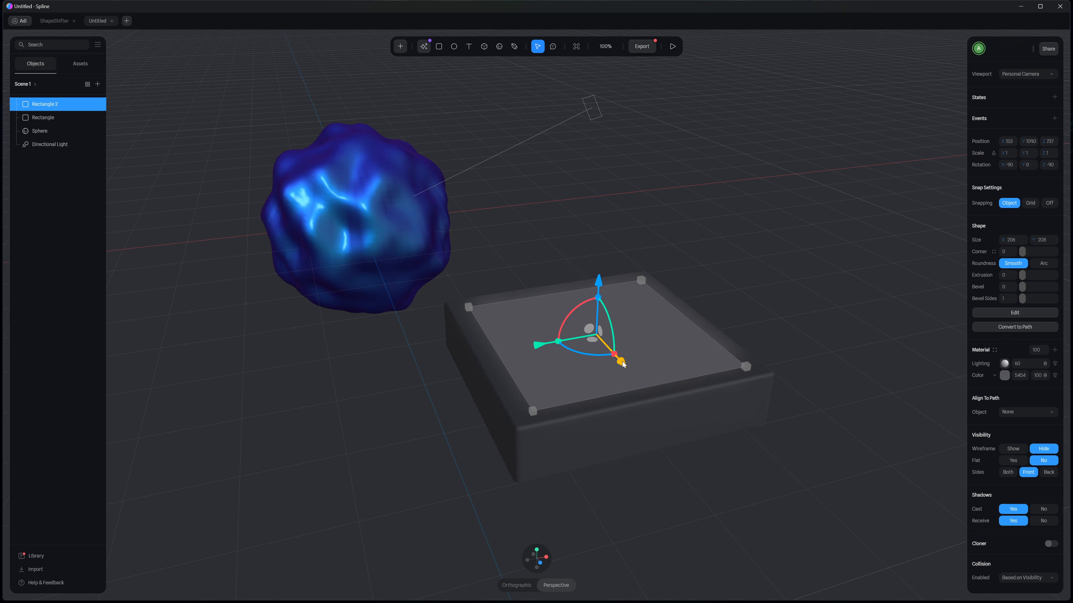
pyautogui.moveTo(622, 364)
pyautogui.mouseDown()
pyautogui.moveTo(629, 375)
pyautogui.moveTo(616, 361)
pyautogui.mouseUp()
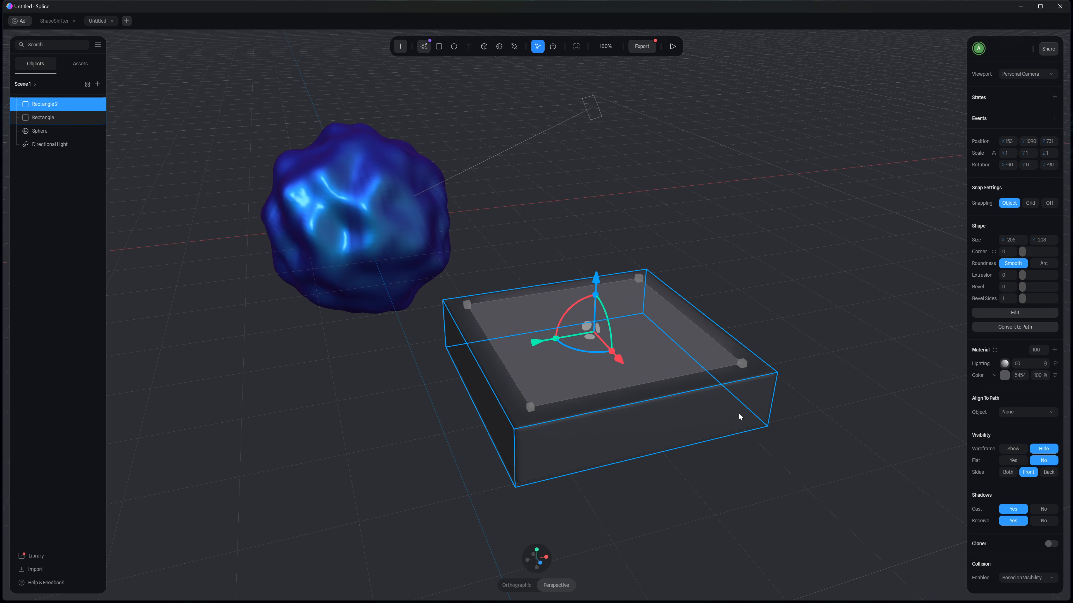
pyautogui.click(743, 286)
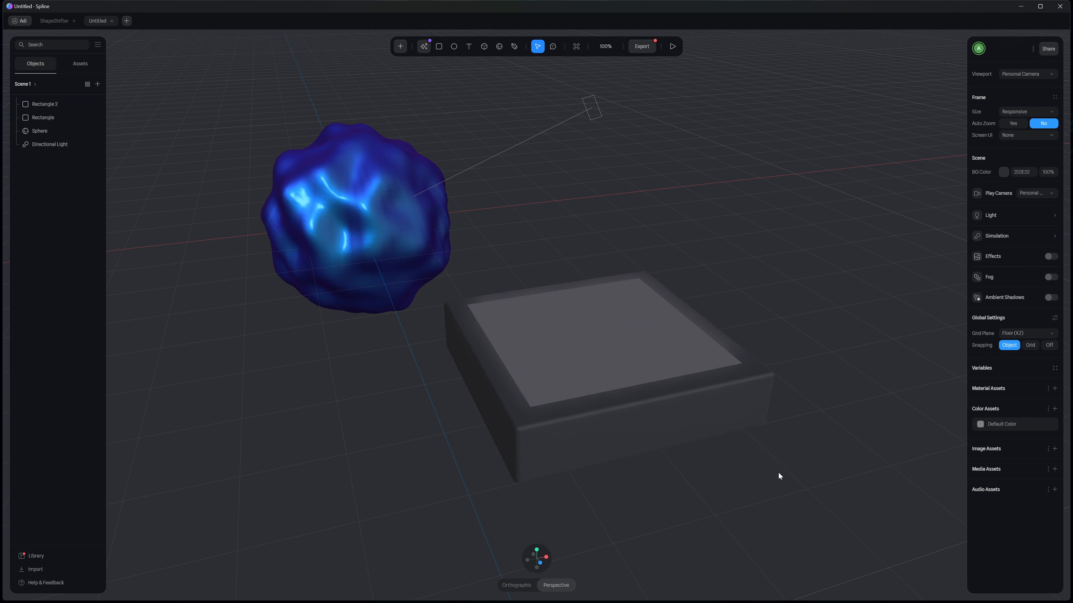
# Step: View the tile from above and slightly round the corners of the inner rectangle
pyautogui.moveTo(537, 554)
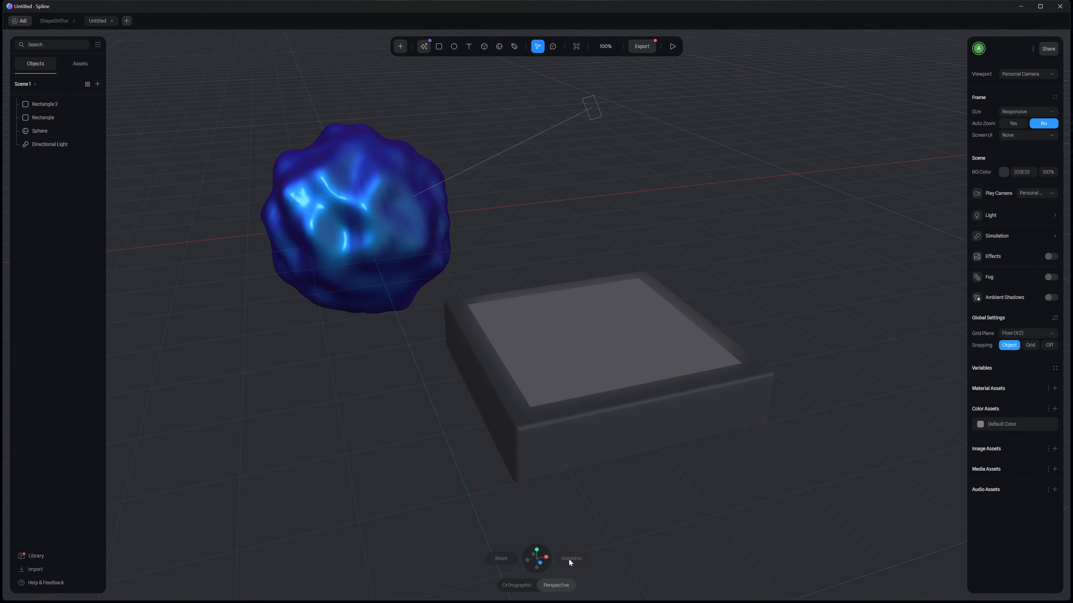
pyautogui.click(537, 550)
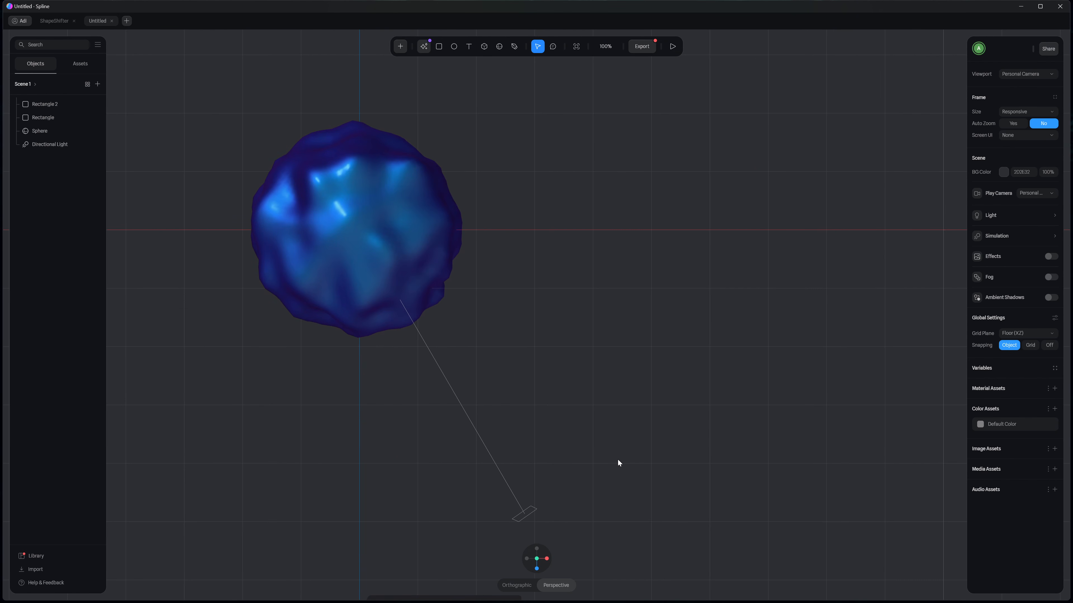
pyautogui.moveTo(617, 460); pyautogui.dragTo(646, 268, button='middle')
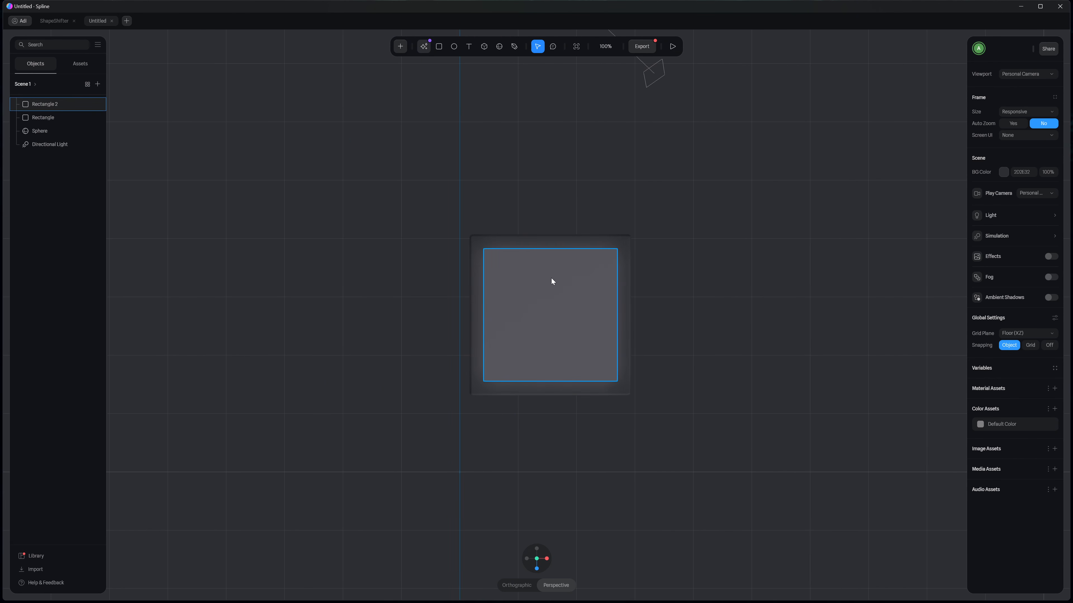
pyautogui.scroll(2, 551, 280)
pyautogui.scroll(3, 561, 305)
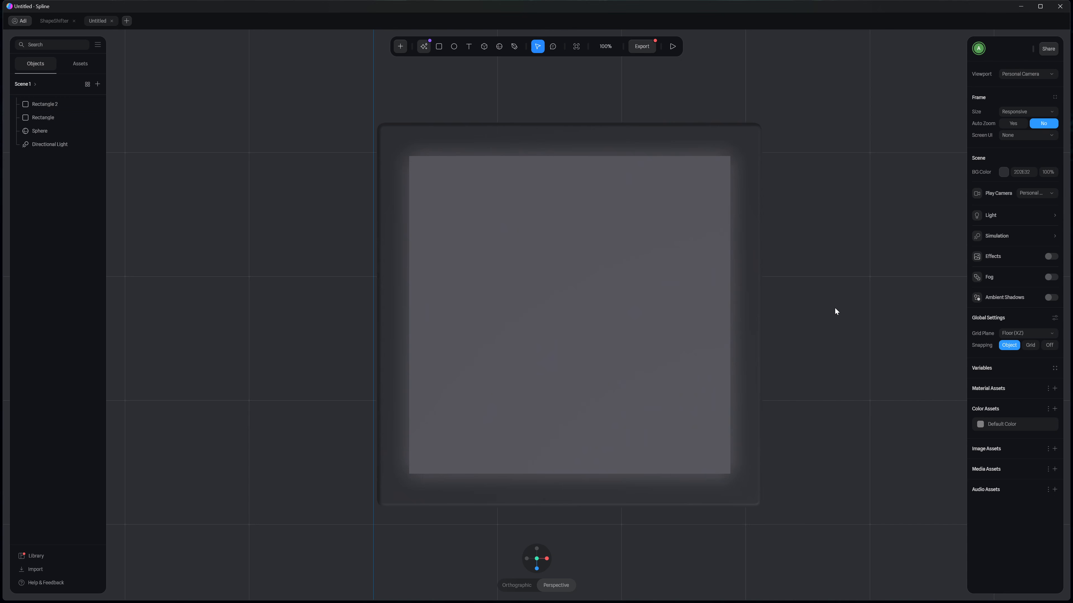
pyautogui.click(640, 267)
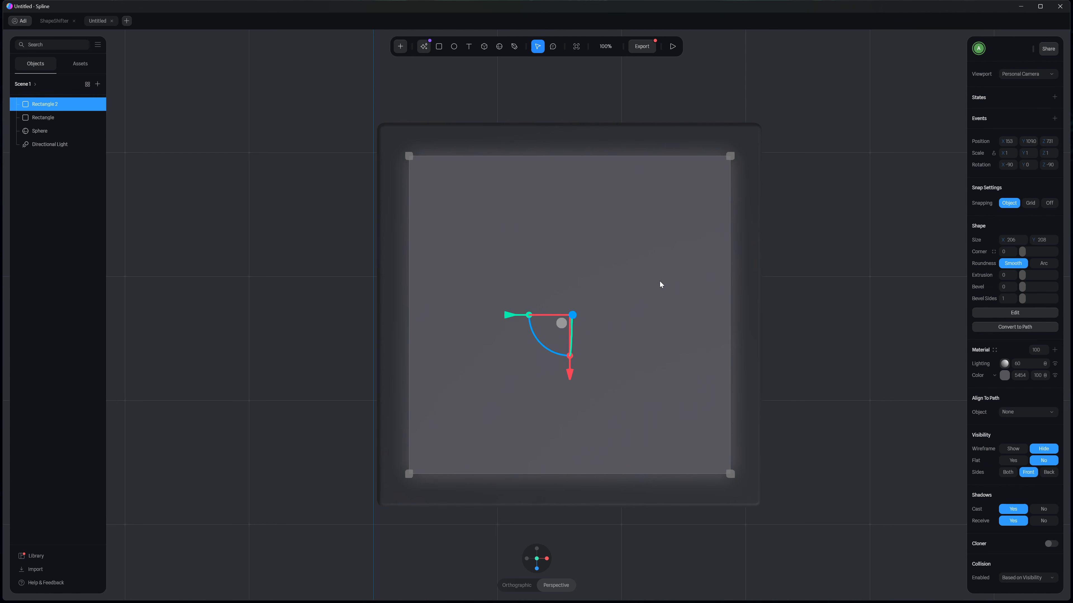
pyautogui.moveTo(1021, 251); pyautogui.dragTo(1026, 251)
# Step: Round the outer glass block's corners more strongly and set the inner rectangle's corner radius to 14
pyautogui.click(750, 233)
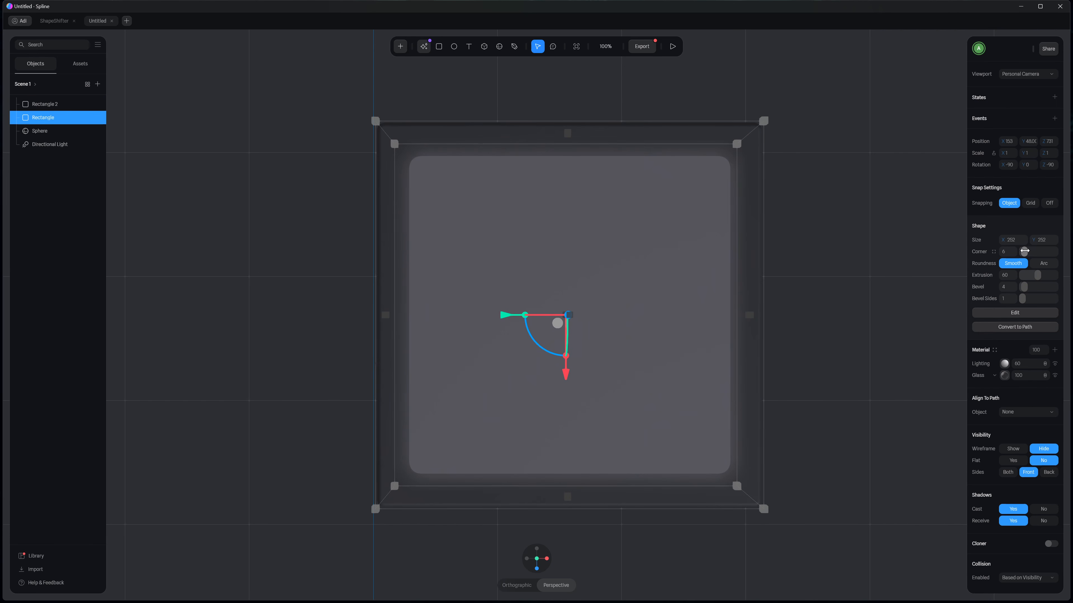
pyautogui.moveTo(1024, 251); pyautogui.dragTo(1031, 250)
pyautogui.click(603, 215)
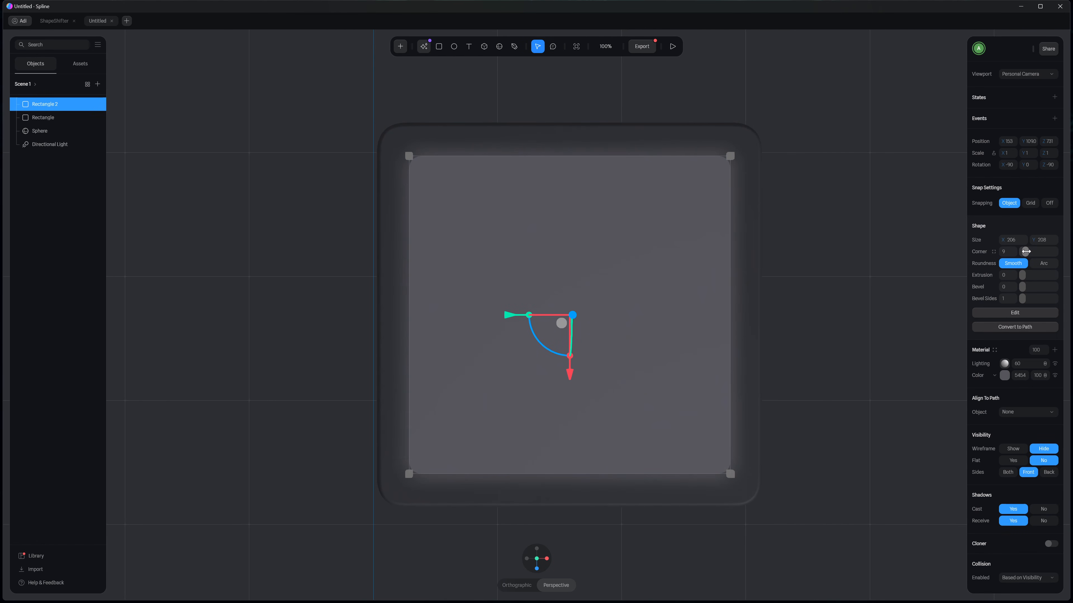
pyautogui.moveTo(1025, 251); pyautogui.dragTo(1027, 251)
# Step: Extrude the inner rectangle by 8, give it a bevel of 2, and deselect it
pyautogui.moveTo(734, 426); pyautogui.dragTo(752, 386, button='right')
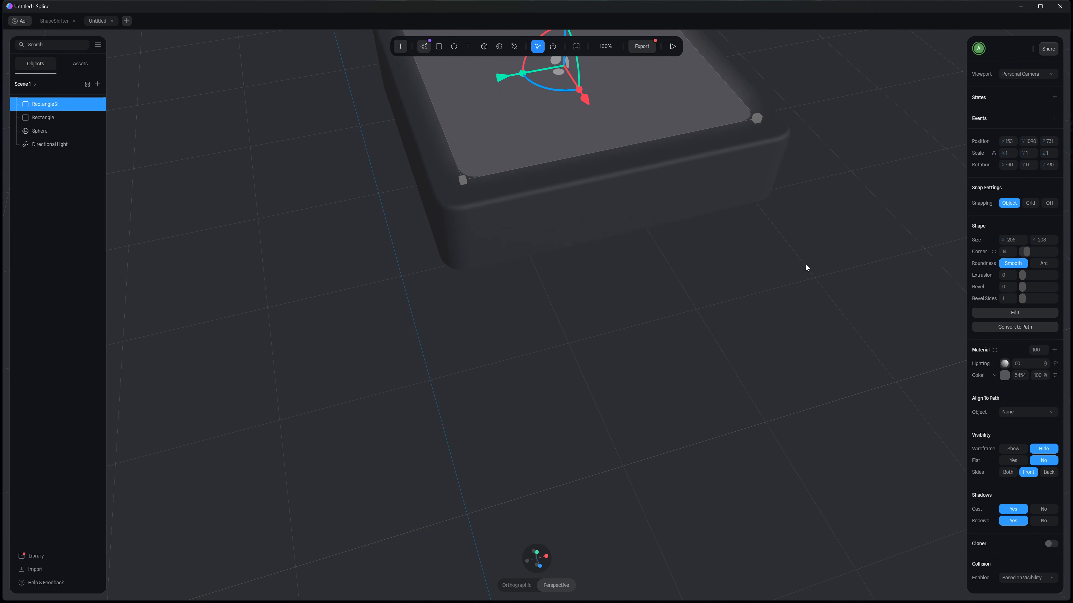
pyautogui.moveTo(805, 249); pyautogui.dragTo(792, 315, button='middle')
pyautogui.moveTo(792, 315); pyautogui.dragTo(793, 404, button='middle')
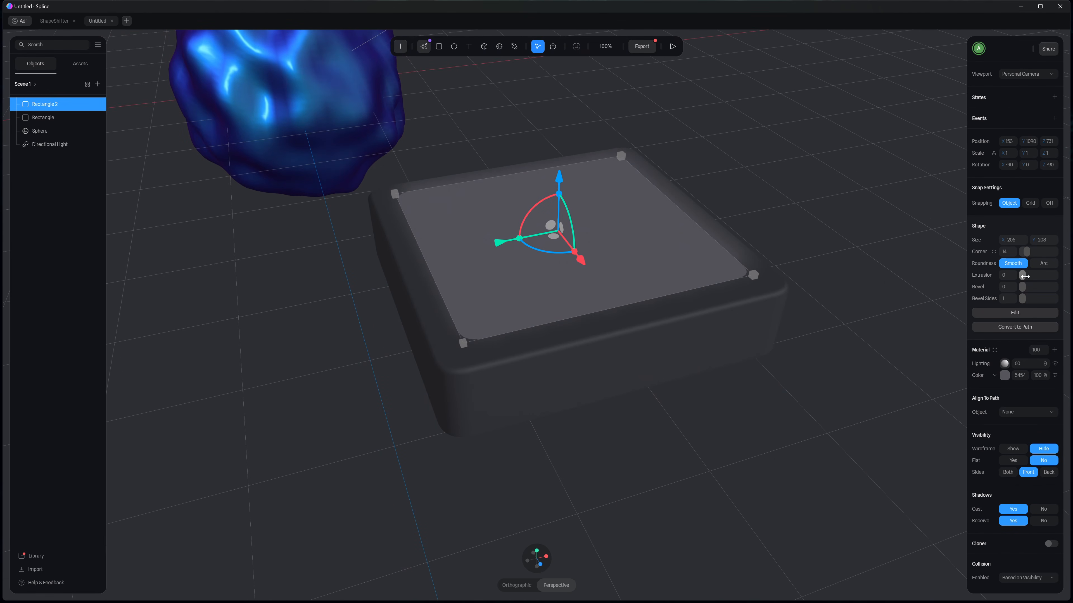
pyautogui.moveTo(1022, 275); pyautogui.dragTo(1025, 275)
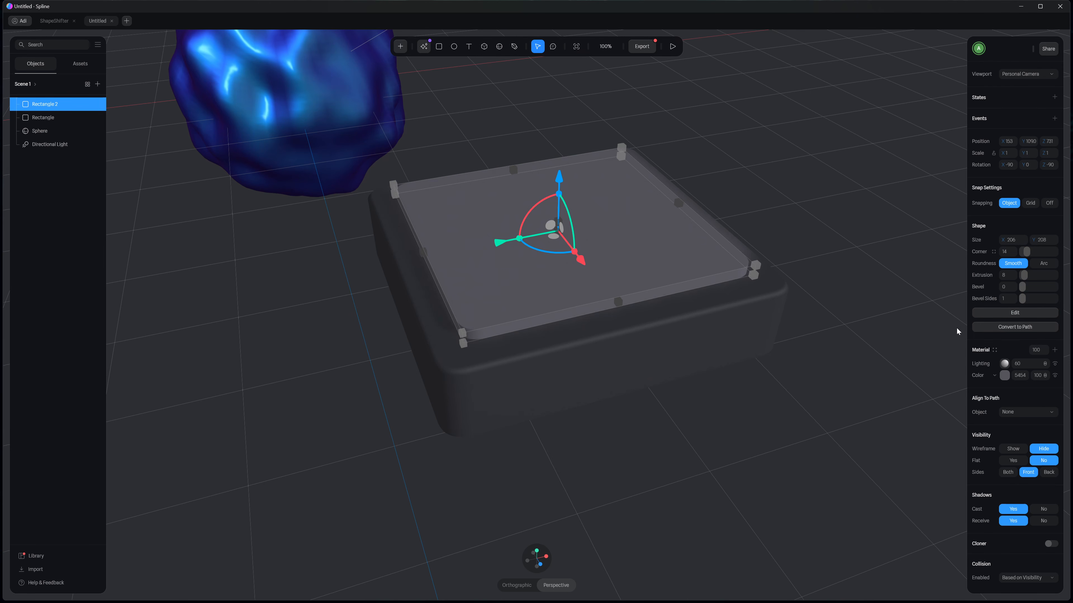
pyautogui.moveTo(1024, 284); pyautogui.dragTo(1025, 284)
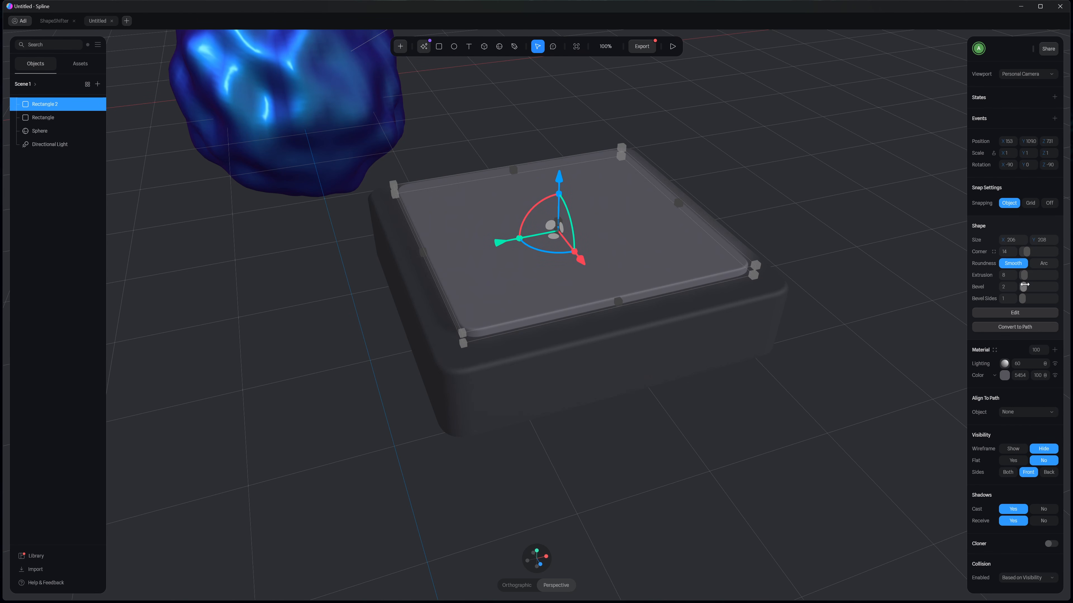
pyautogui.click(831, 274)
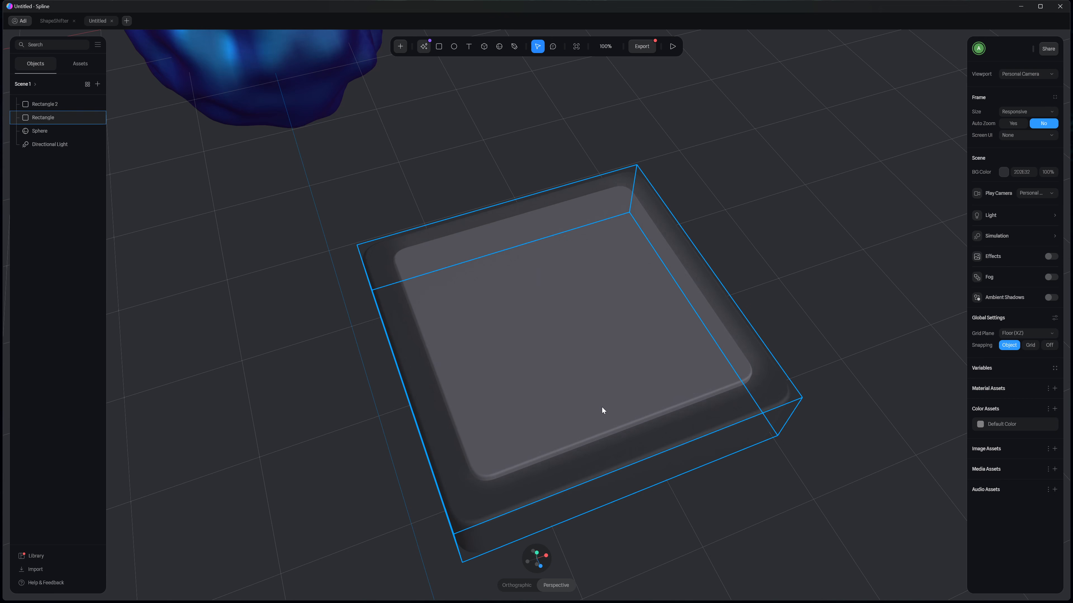
# Step: Switch to the ShapeShifter scene and examine the icons sitting on its tiles
pyautogui.click(58, 21)
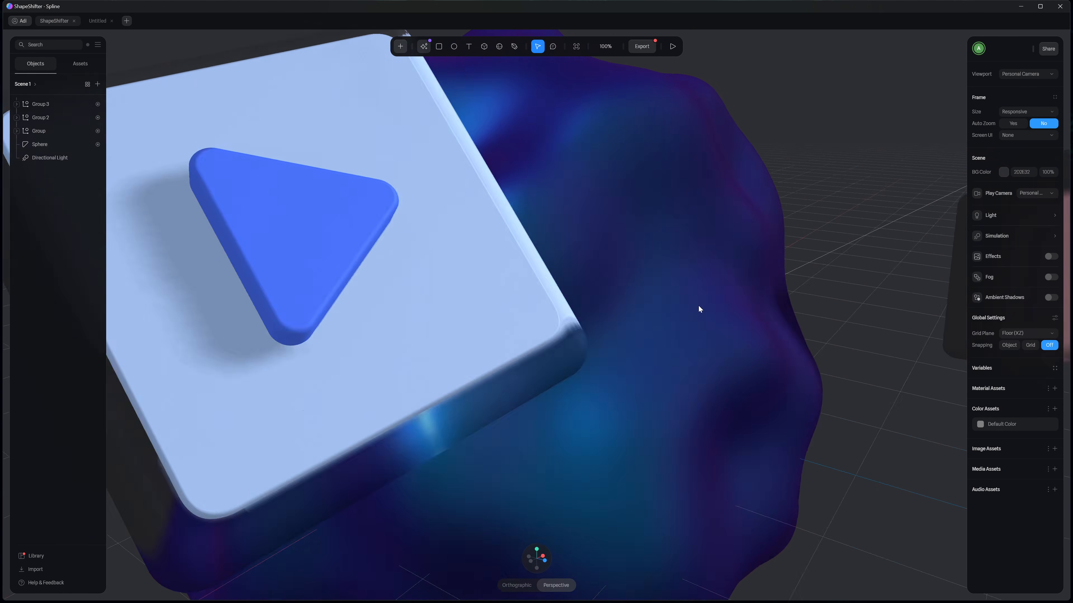
pyautogui.keyDown('alt'); pyautogui.moveTo(698, 305); pyautogui.dragTo(701, 309); pyautogui.keyUp('alt')
pyautogui.scroll(-10, 710, 315)
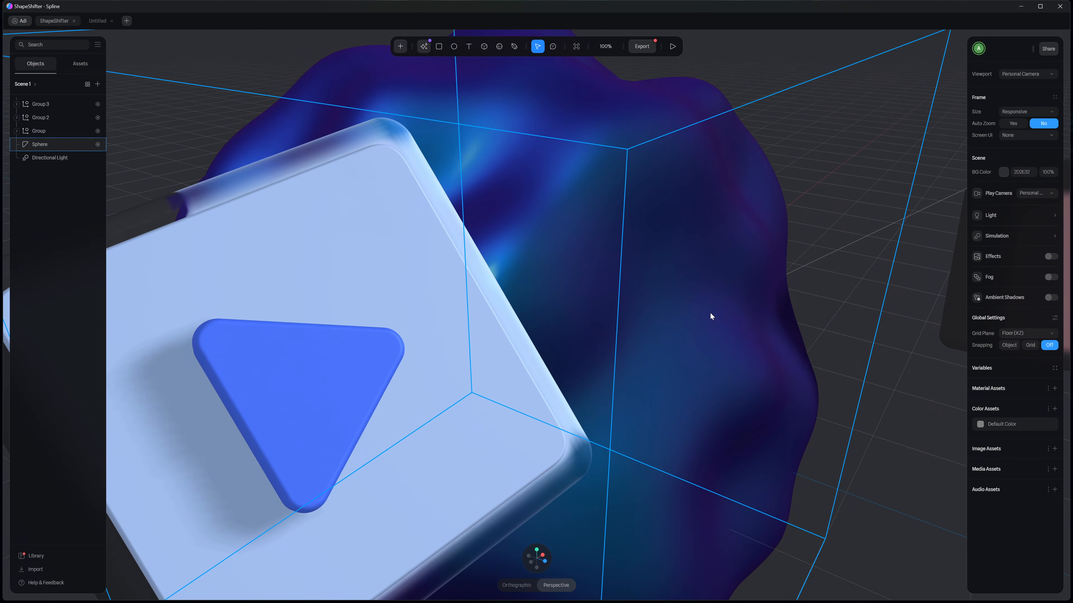
pyautogui.moveTo(811, 136); pyautogui.dragTo(718, 110)
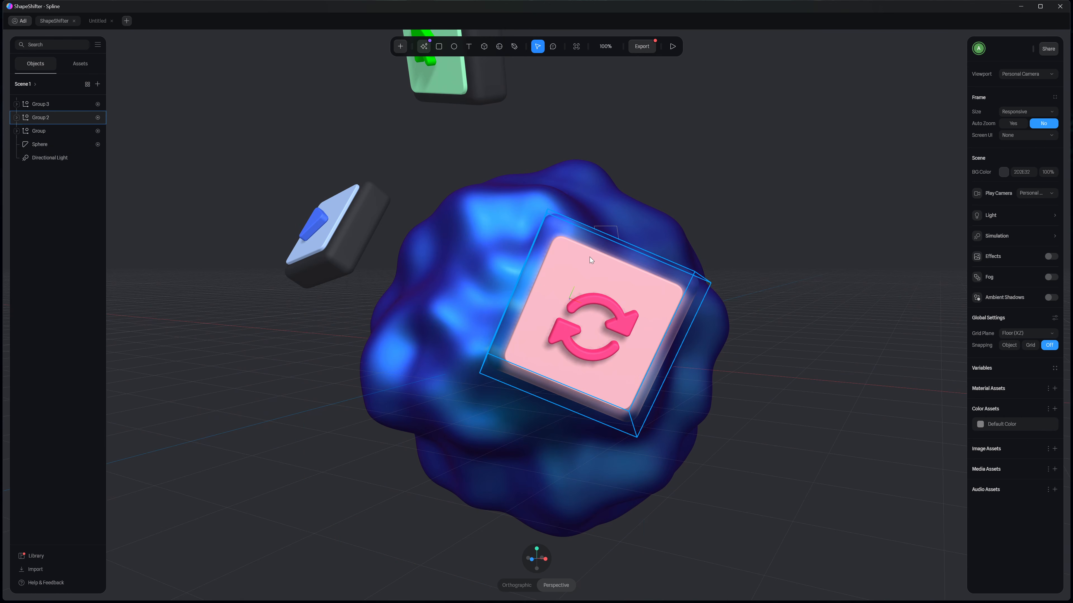
# Step: Switch to File Explorer's 3d hero folder and preview the arrow pointer, play and rotate SVG icons
pyautogui.hotkey('alt', 'Tab')
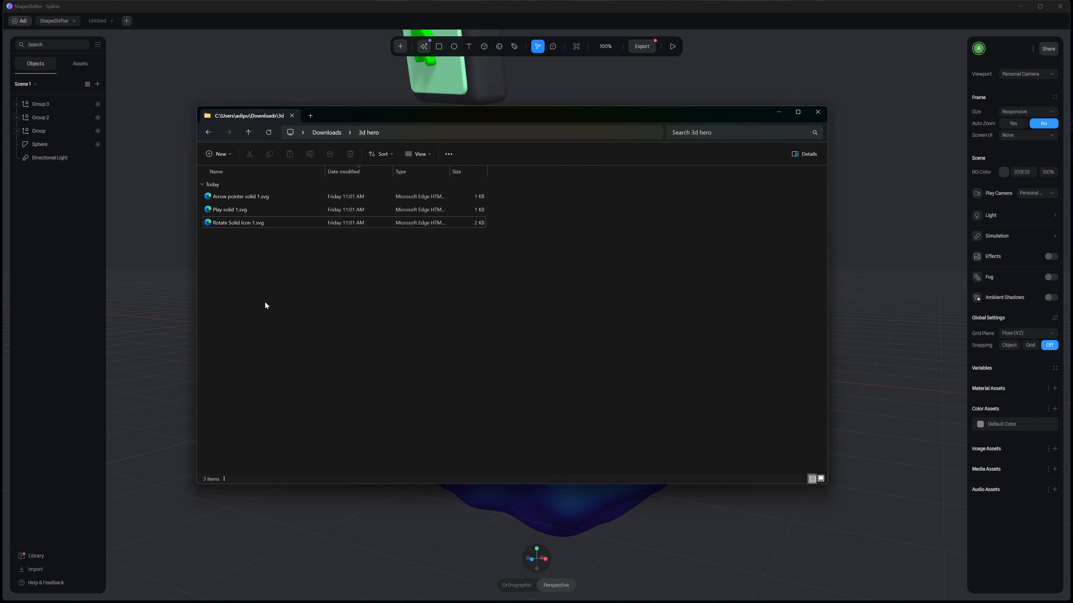
pyautogui.click(255, 196)
pyautogui.hotkey('ctrl', 'space')
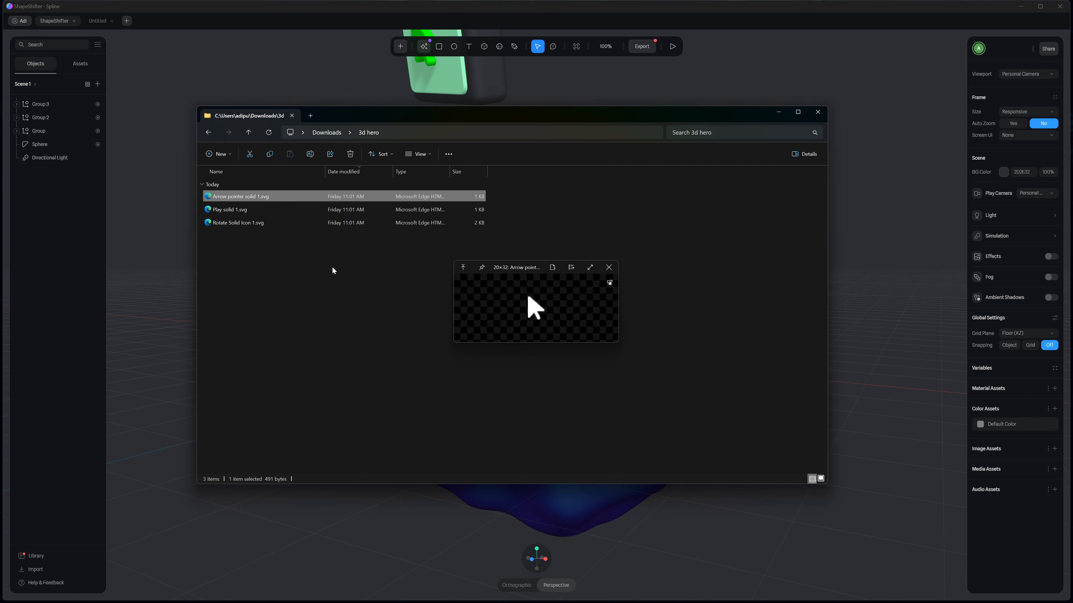
pyautogui.press('Down')
pyautogui.press('Down')
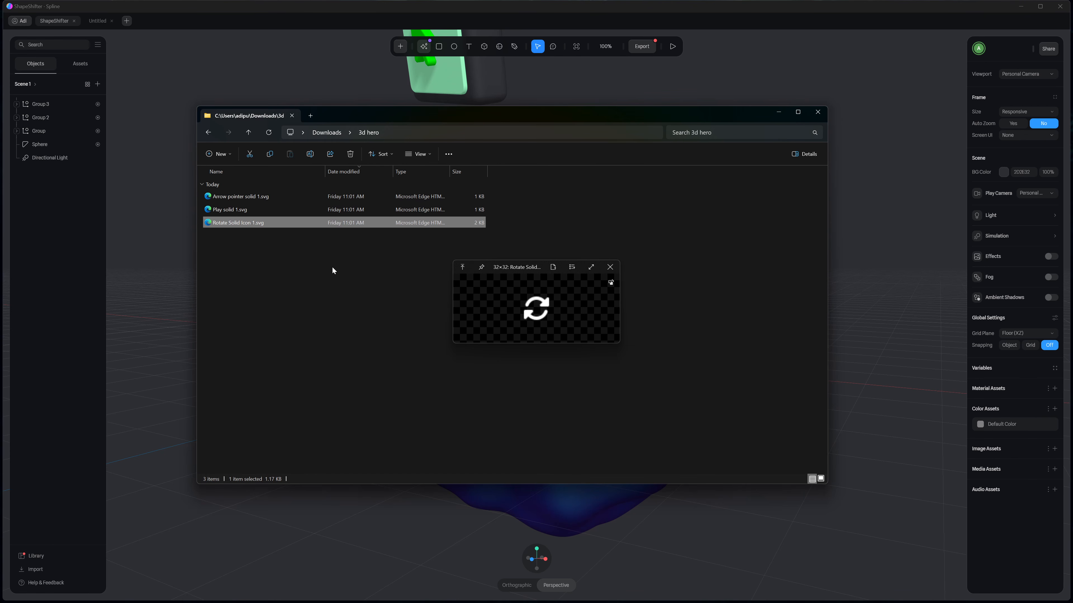
pyautogui.hotkey('ctrl', 'space')
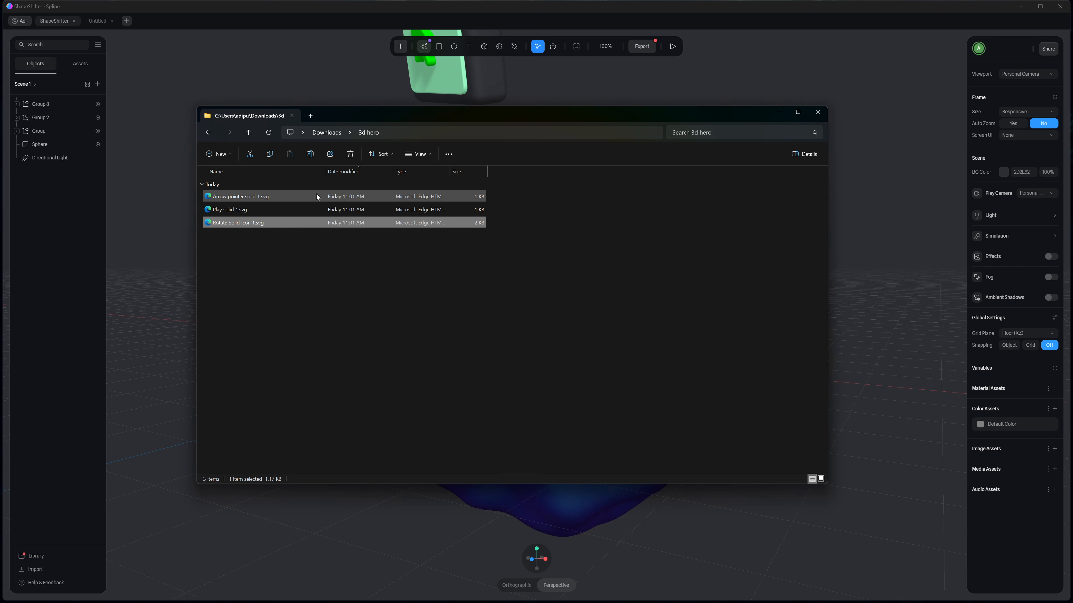
# Step: Return to the untitled Spline scene and import the Play solid 1.svg icon as a vector
pyautogui.click(278, 54)
pyautogui.hotkey('ctrl', 'a')
pyautogui.click(97, 20)
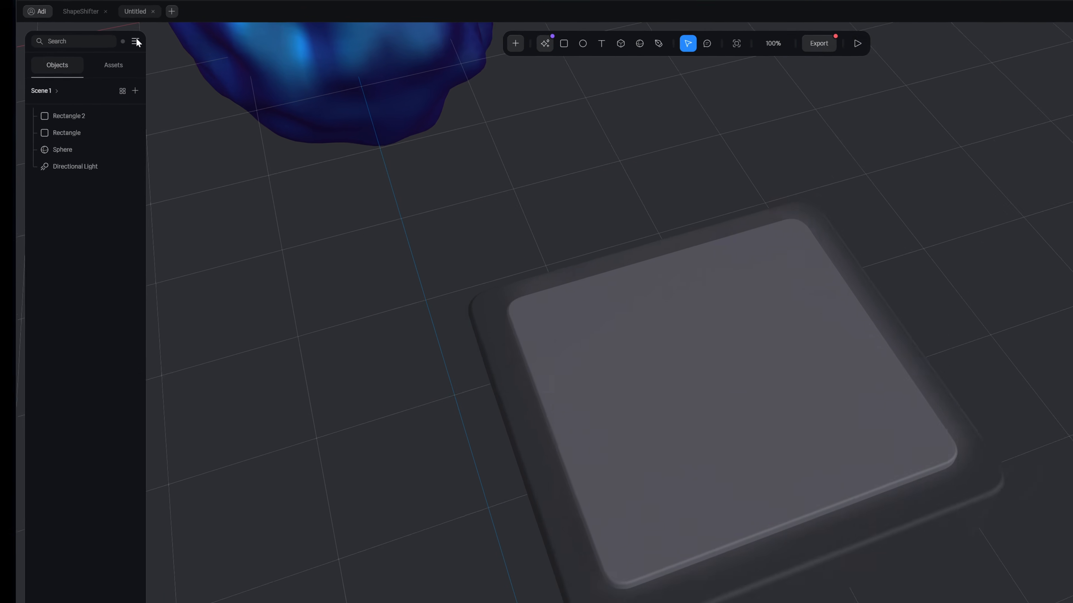
pyautogui.click(98, 45)
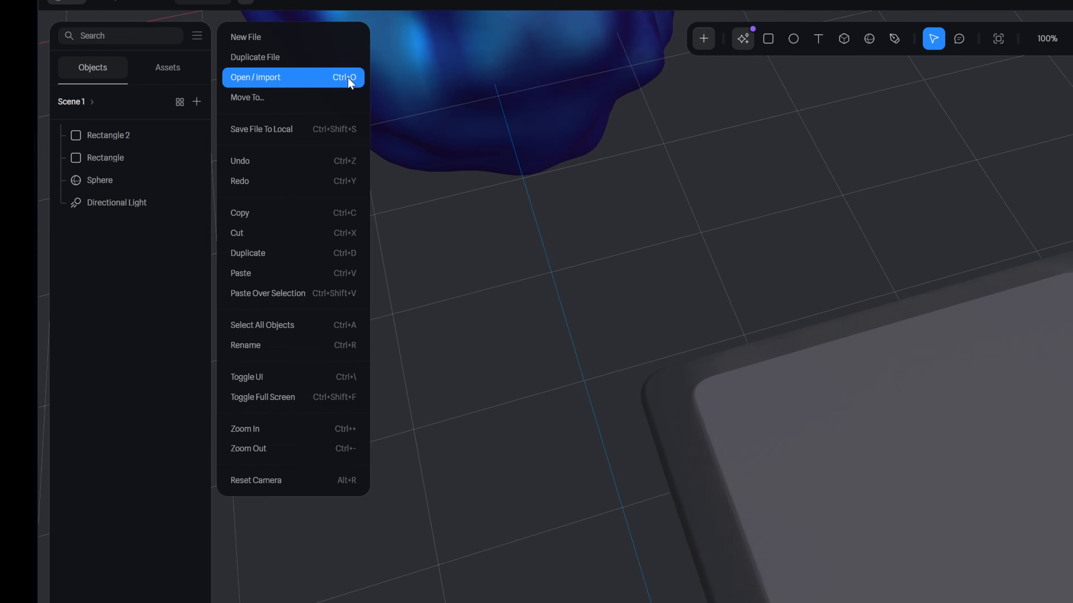
pyautogui.click(347, 79)
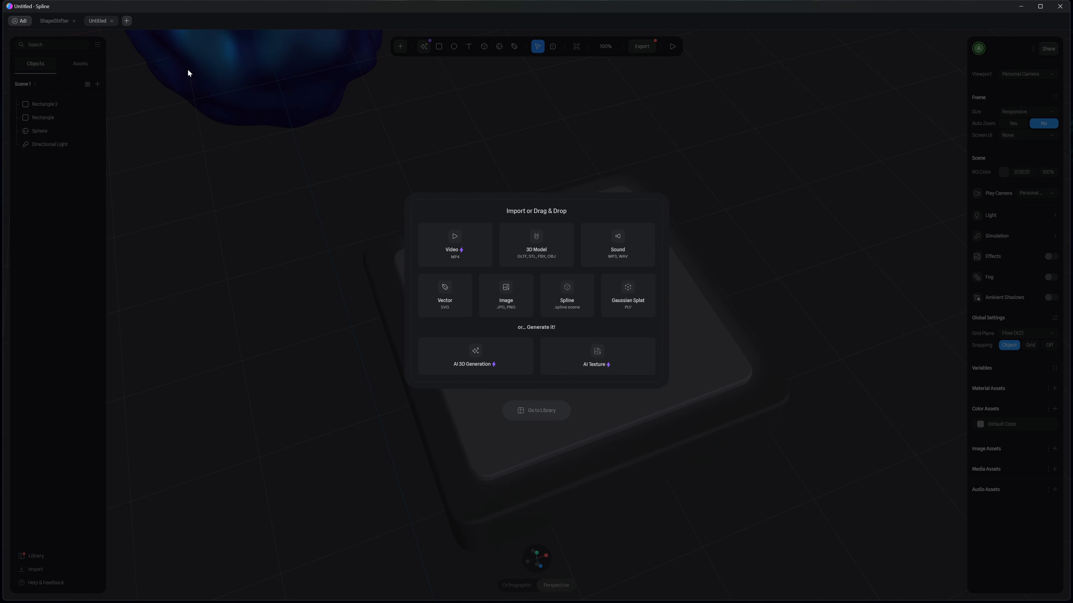
pyautogui.click(451, 301)
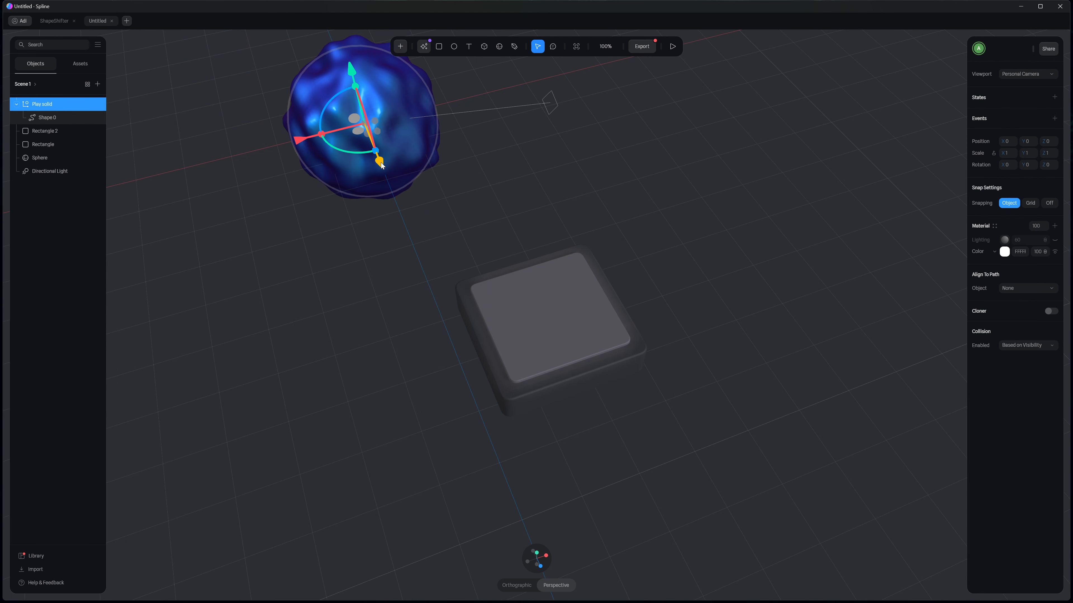
# Step: Move the imported play icon out of the sphere to the empty floor beside the glass block, and deselect it
pyautogui.moveTo(379, 162); pyautogui.dragTo(524, 434)
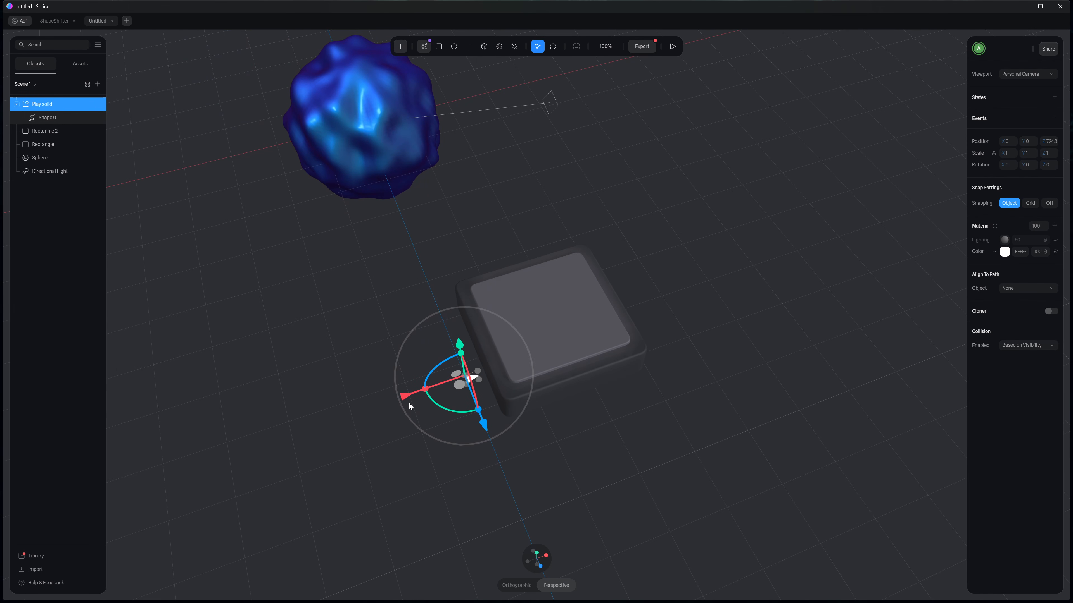
pyautogui.moveTo(456, 403); pyautogui.dragTo(694, 304)
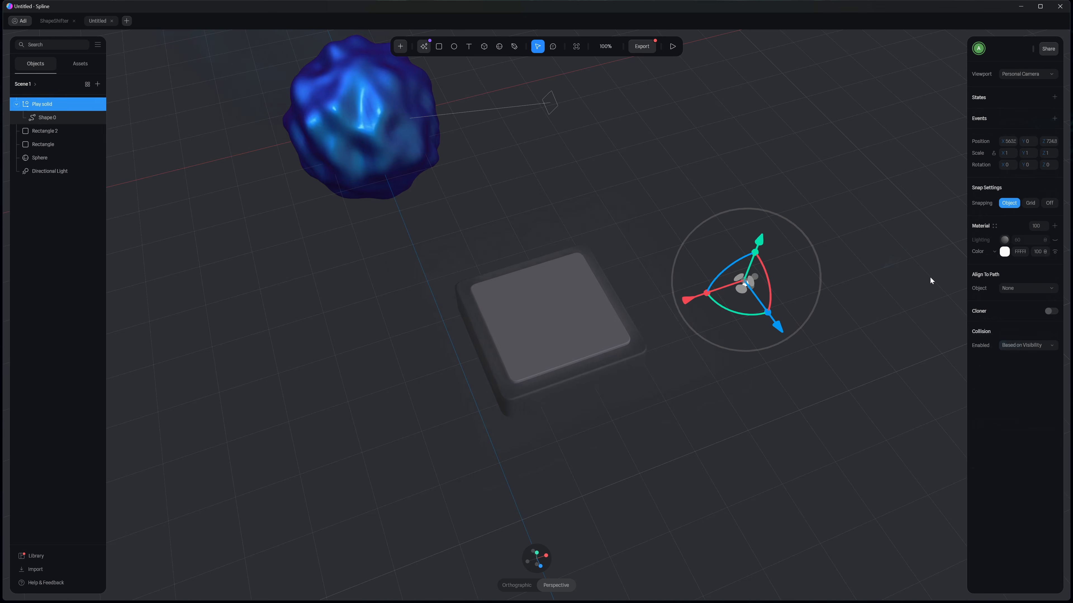
pyautogui.click(929, 277)
pyautogui.scroll(4, 930, 277)
pyautogui.click(891, 262)
pyautogui.click(890, 378)
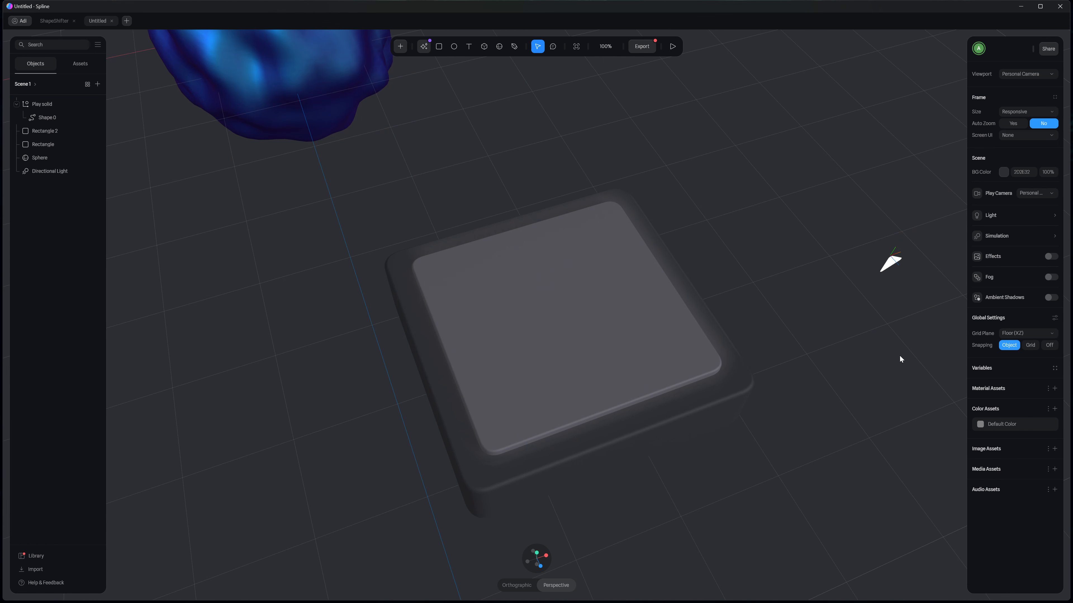
pyautogui.moveTo(899, 355); pyautogui.dragTo(826, 329, button='right')
pyautogui.click(488, 267)
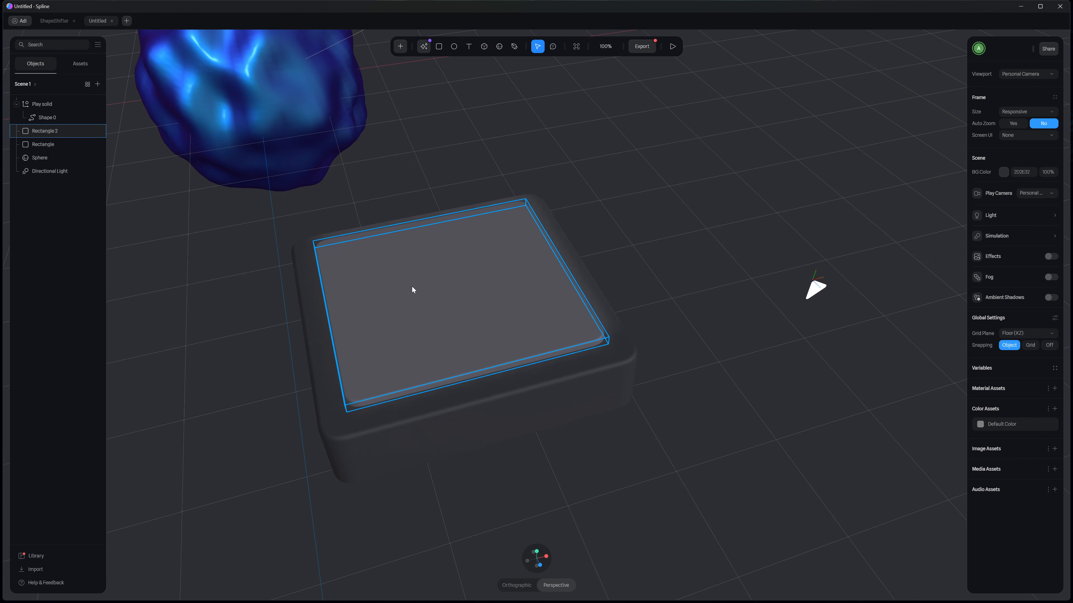
pyautogui.click(768, 348)
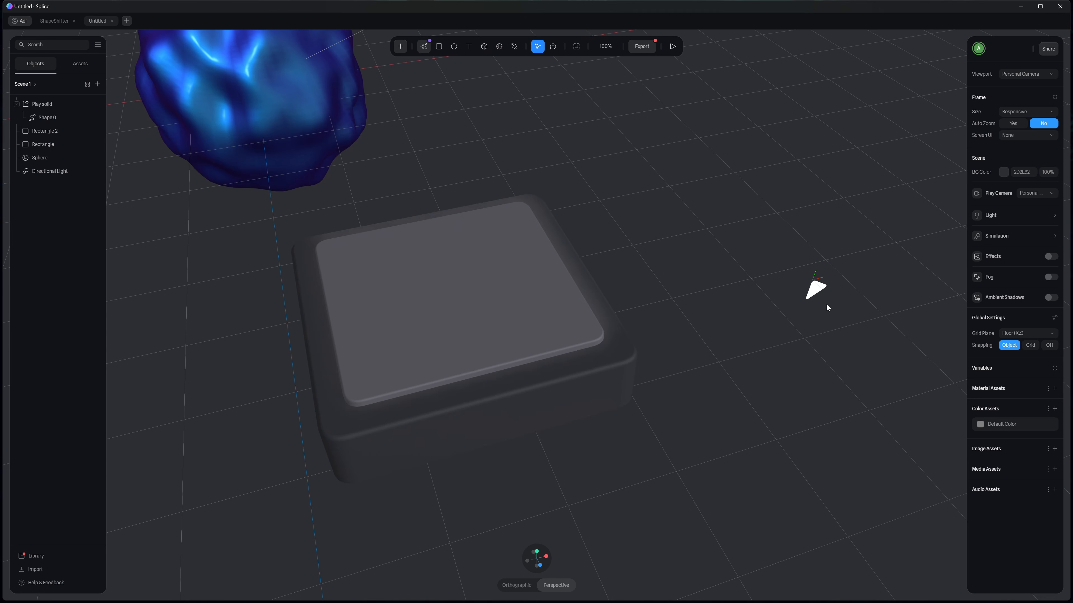
# Step: Rotate the play icon -90° about X and place it on the inner rectangle's surface at X 153 and Y about 116
pyautogui.click(814, 289)
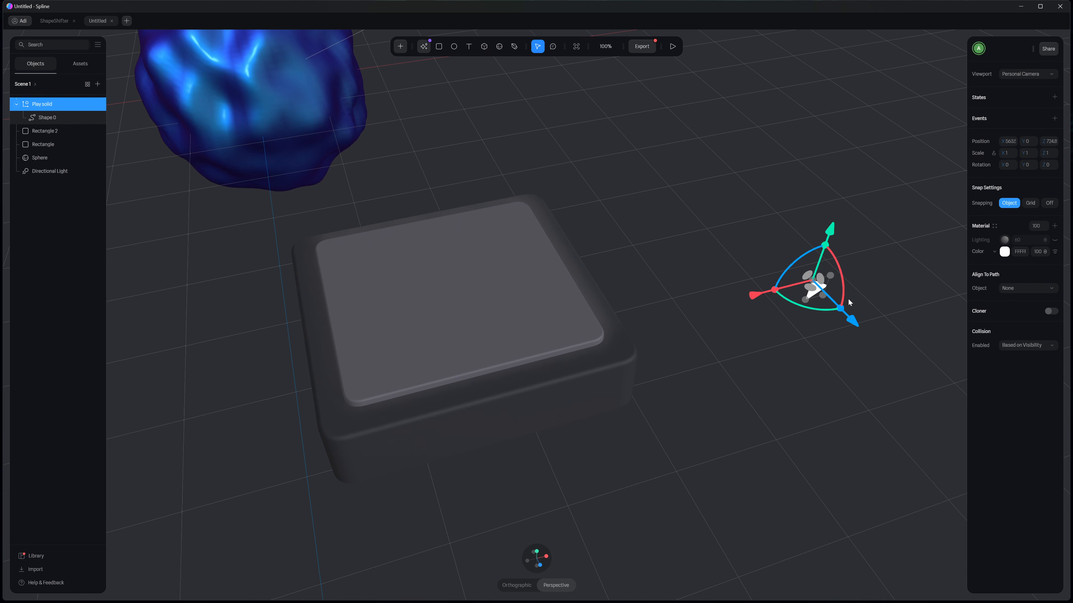
pyautogui.moveTo(844, 295); pyautogui.dragTo(839, 134)
pyautogui.moveTo(797, 212); pyautogui.dragTo(370, 298)
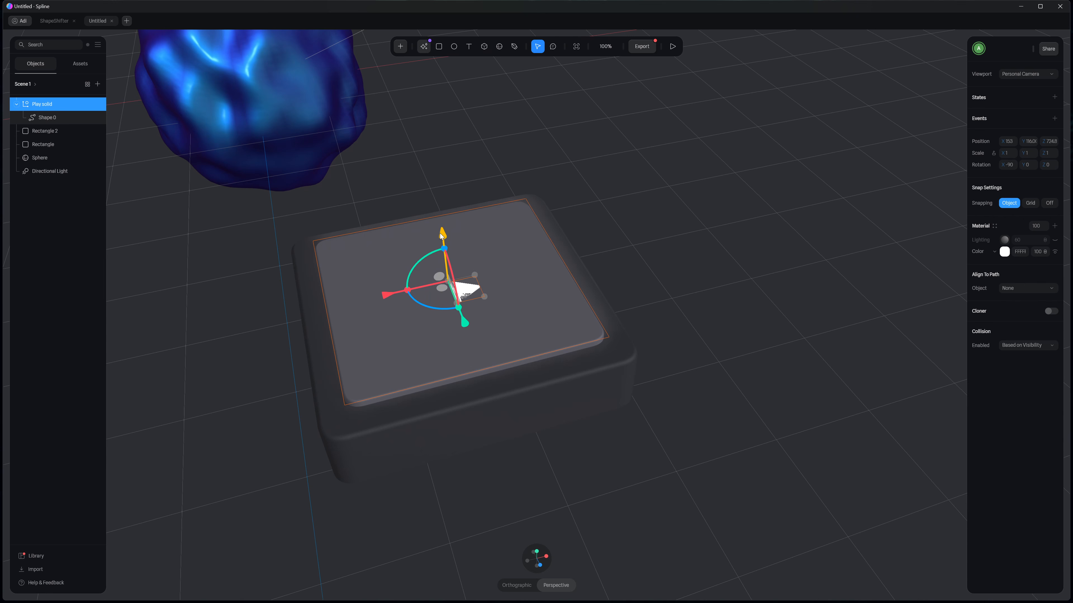
pyautogui.moveTo(441, 242); pyautogui.dragTo(441, 220)
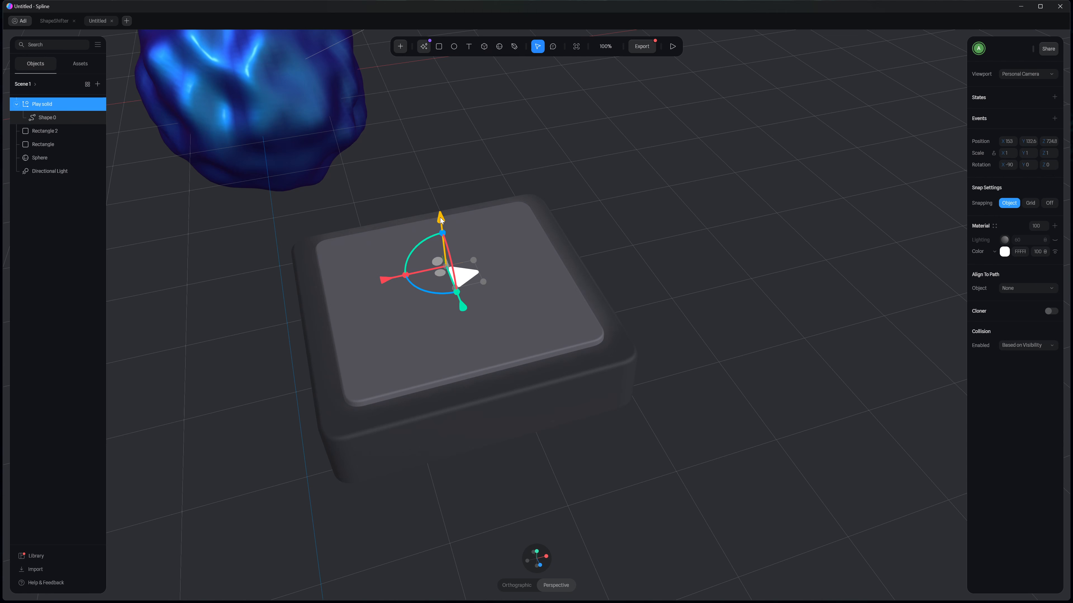
pyautogui.moveTo(440, 220)
pyautogui.mouseDown()
pyautogui.moveTo(439, 207)
pyautogui.moveTo(441, 237)
pyautogui.mouseUp()
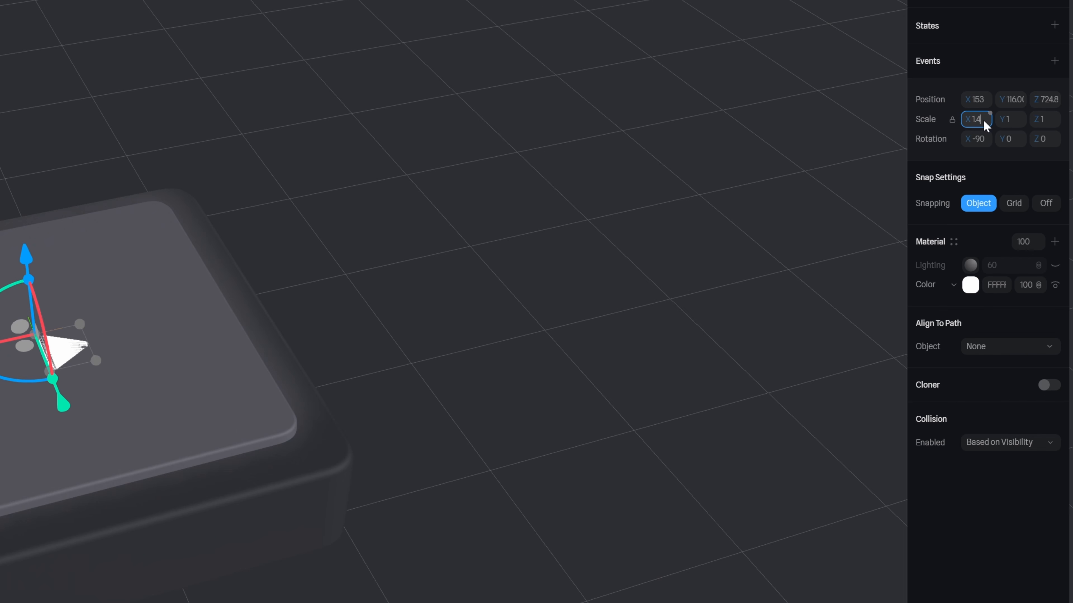
# Step: Scale the play icon uniformly to 1.4 and shift it along both horizontal axes towards the tile's centre
pyautogui.press('Return')
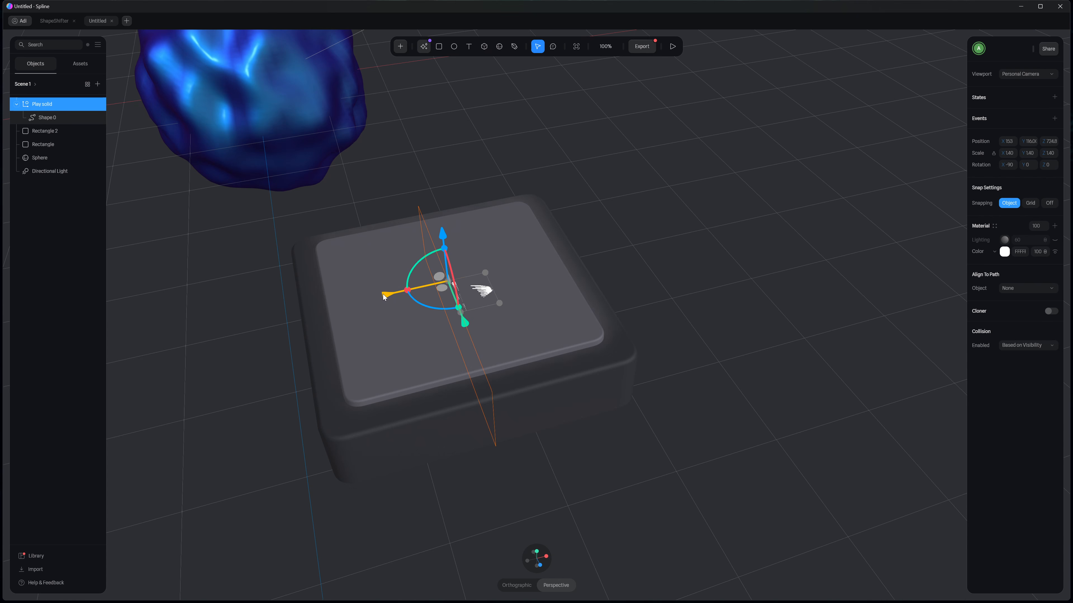
pyautogui.moveTo(385, 296); pyautogui.dragTo(366, 299)
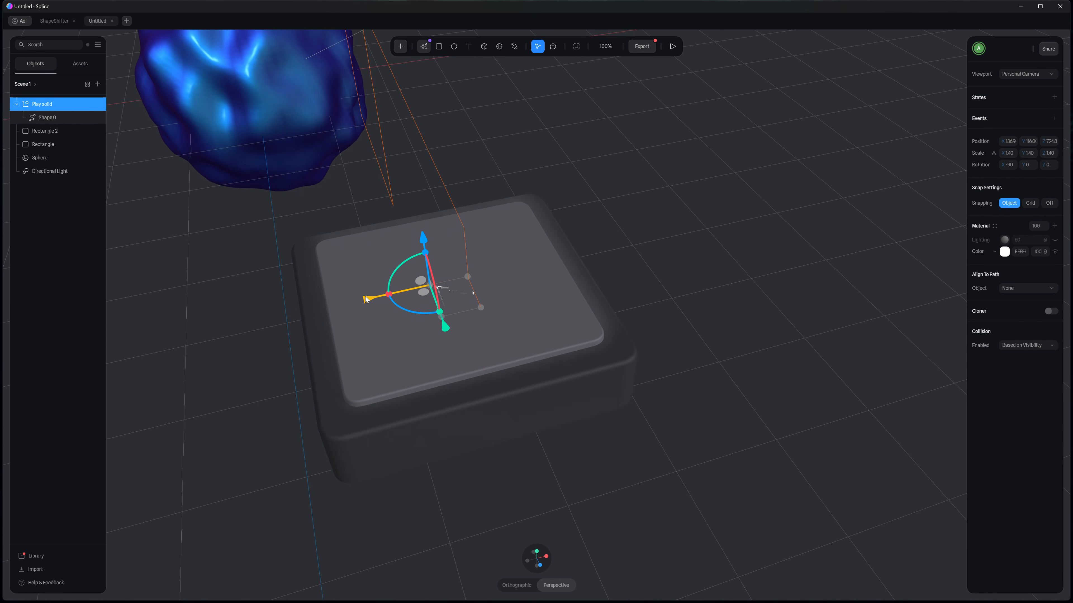
pyautogui.moveTo(445, 327); pyautogui.dragTo(439, 315)
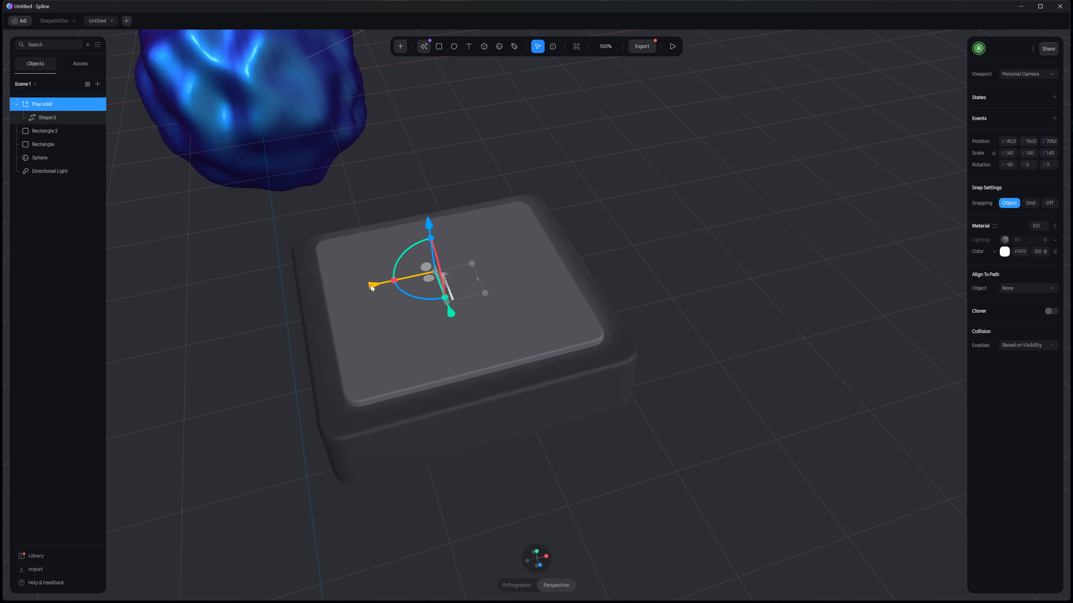
# Step: Scale the play icon uniformly to 1.6, centre it on the tile by eye from above, and deselect it
pyautogui.moveTo(560, 555)
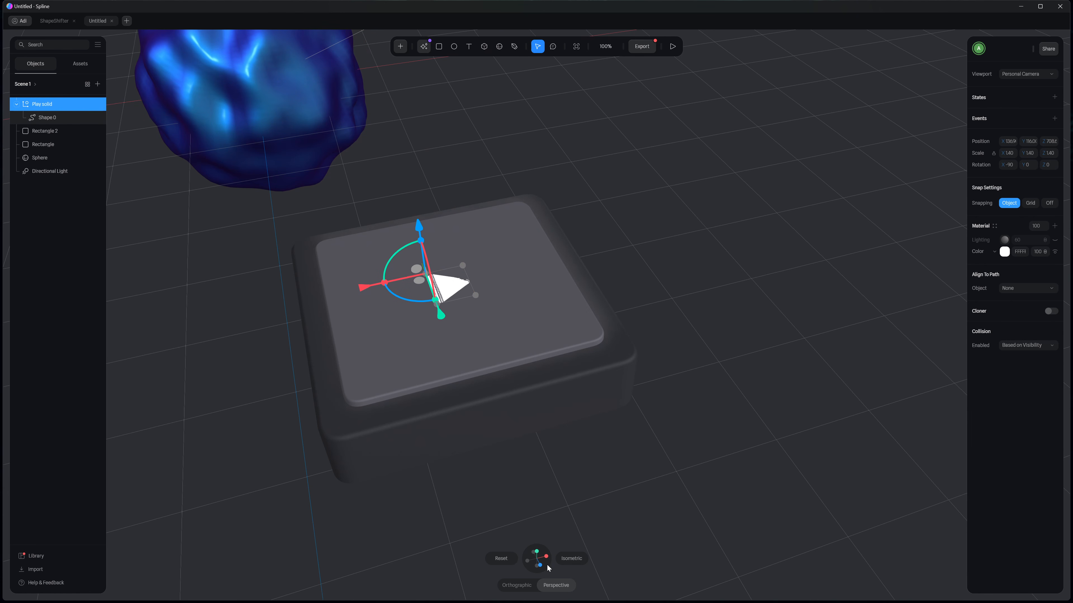
pyautogui.click(655, 329)
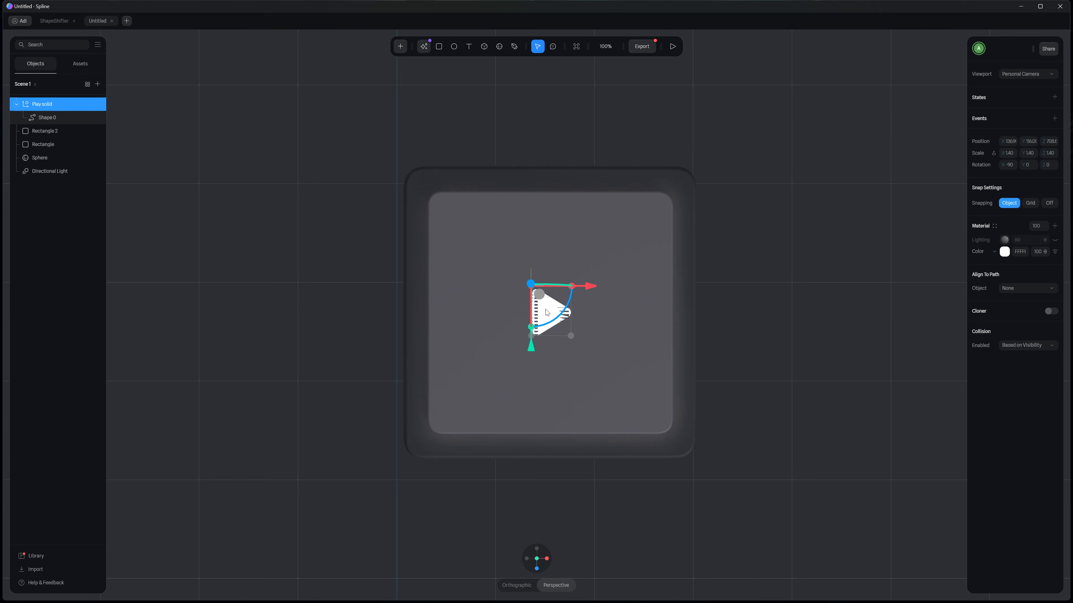
pyautogui.click(810, 289)
pyautogui.press('Return')
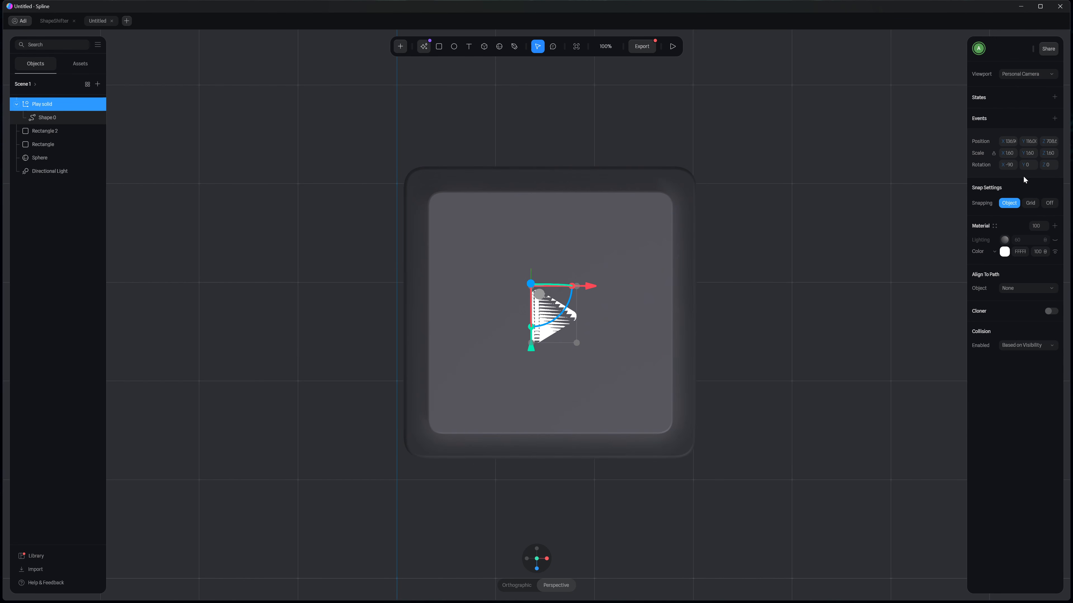
pyautogui.moveTo(593, 289); pyautogui.dragTo(590, 290)
pyautogui.moveTo(530, 354); pyautogui.dragTo(527, 350)
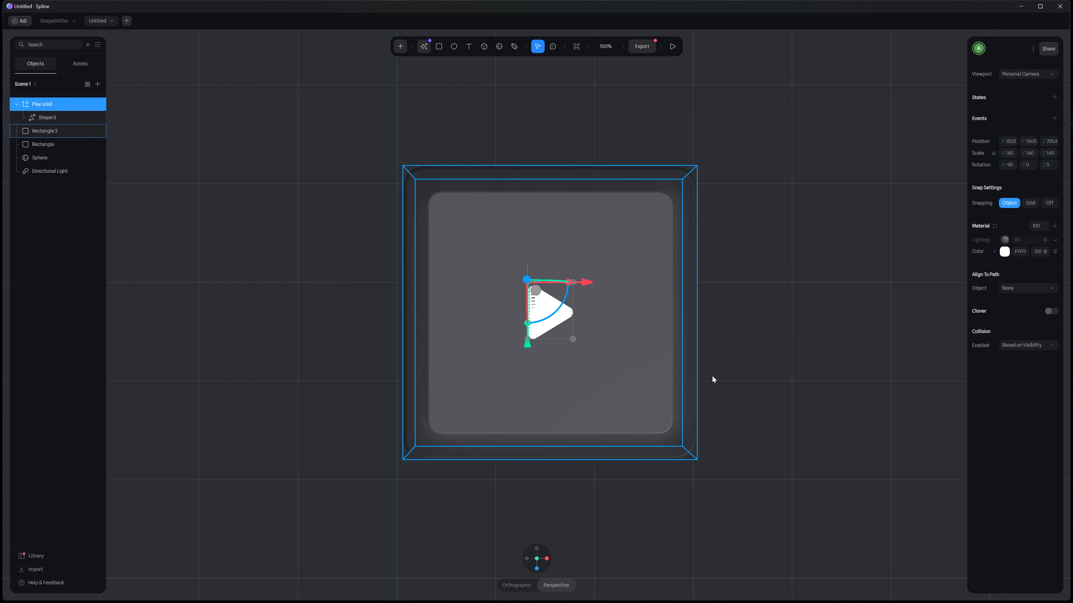
pyautogui.click(788, 330)
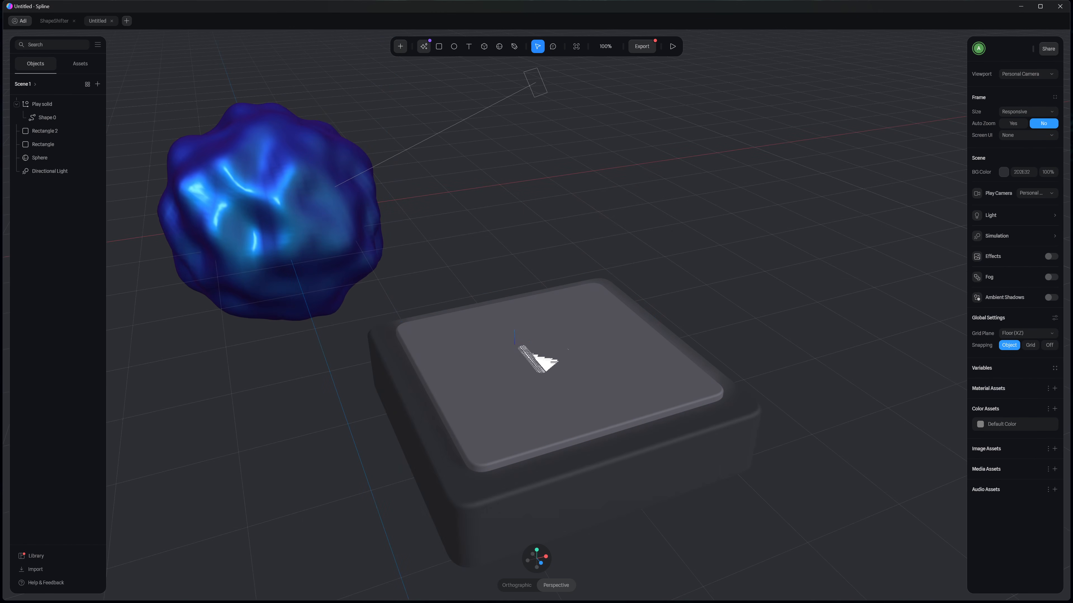
# Step: Give the play icon's inner shape an extrusion of 4 and a bevel of 1
pyautogui.click(59, 118)
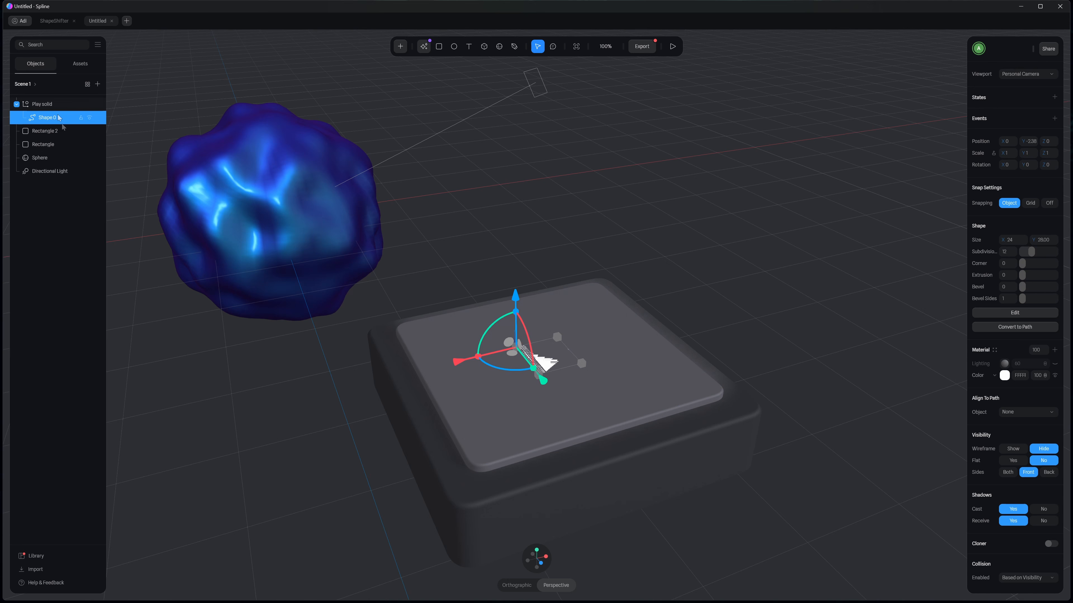
pyautogui.moveTo(1027, 275); pyautogui.dragTo(1022, 275)
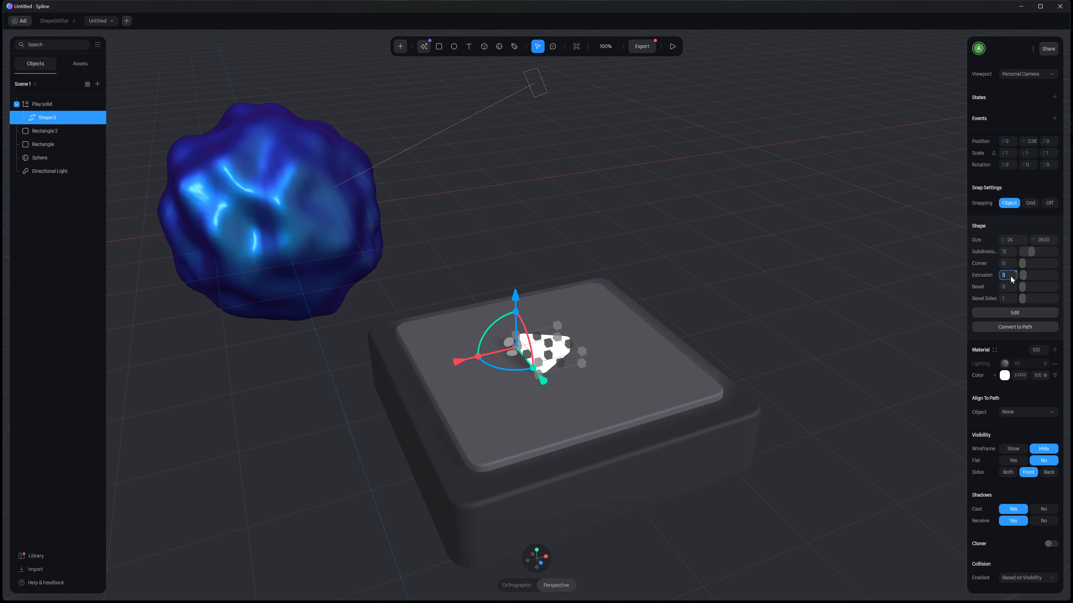
pyautogui.write('4')
pyautogui.press('Return')
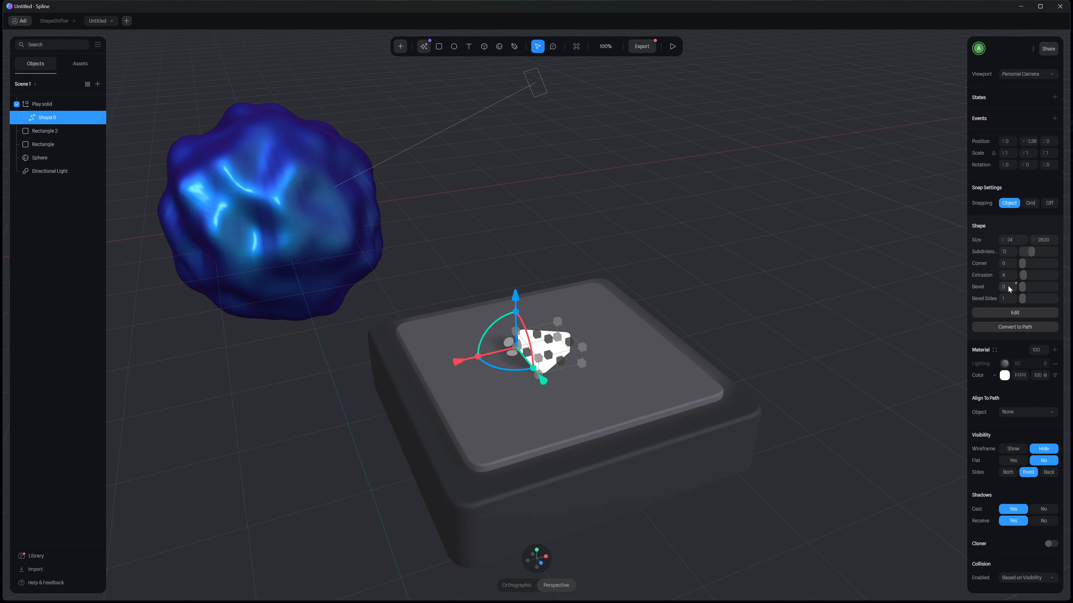
pyautogui.click(1008, 286)
pyautogui.write('1')
pyautogui.press('Return')
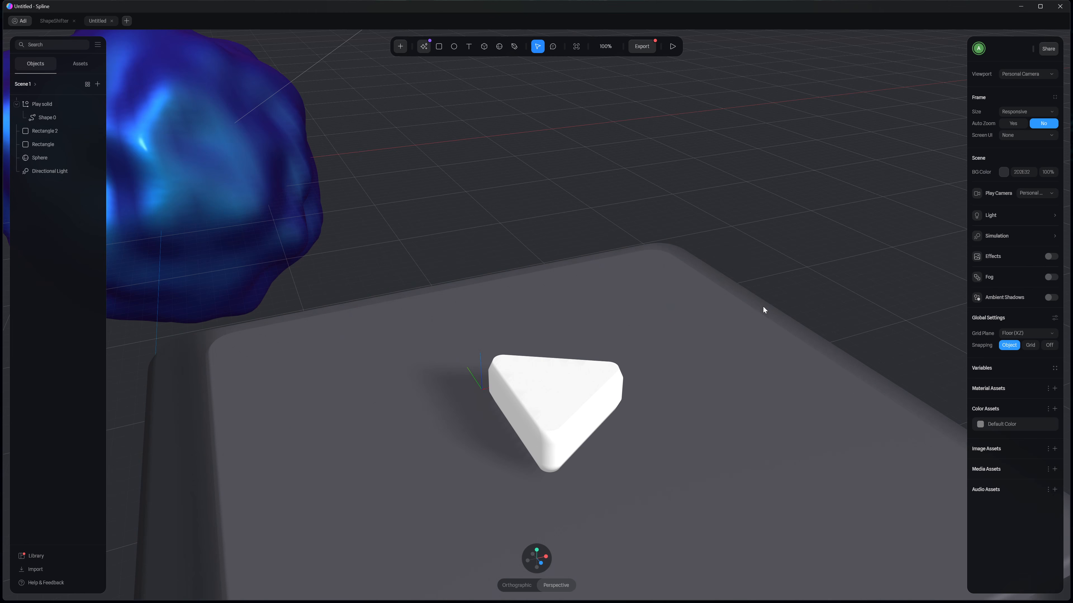
# Step: Set the play icon's material colour to a saturated blue
pyautogui.click(549, 412)
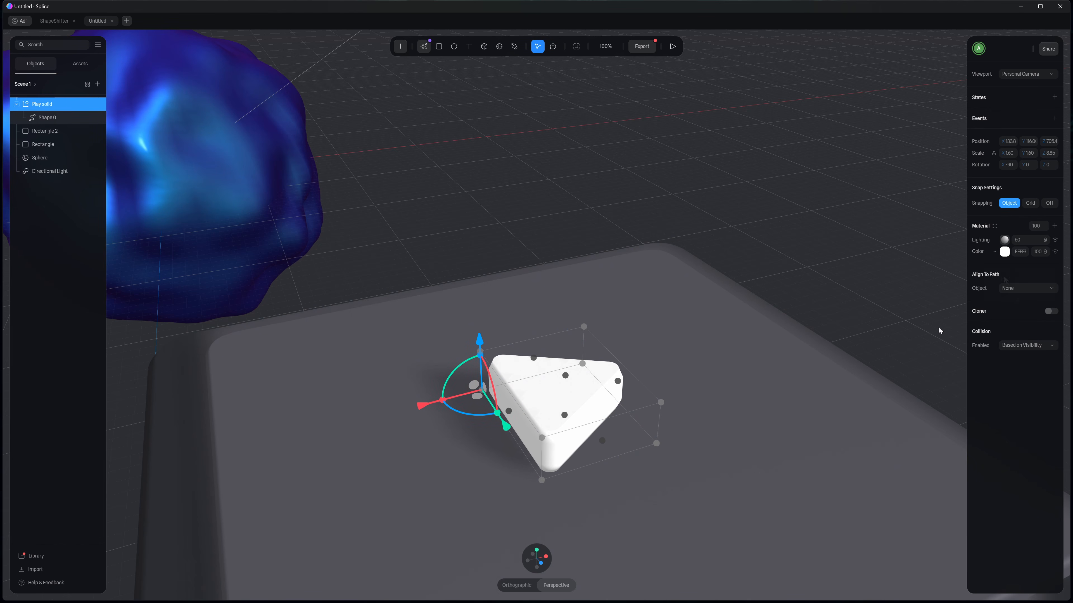
pyautogui.click(1004, 252)
pyautogui.click(1037, 360)
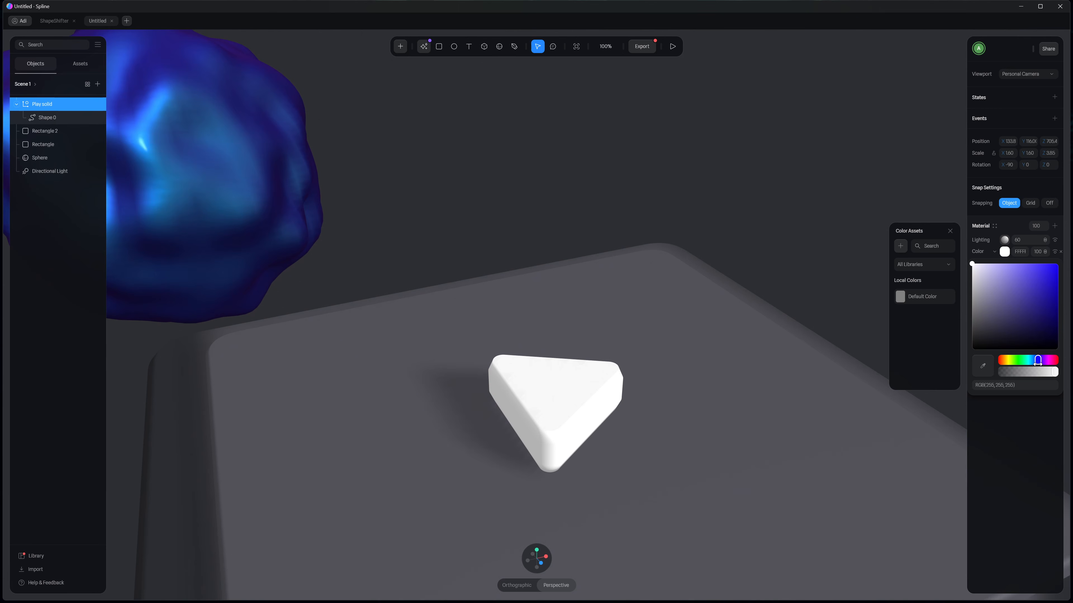
pyautogui.moveTo(1044, 291); pyautogui.dragTo(1040, 277)
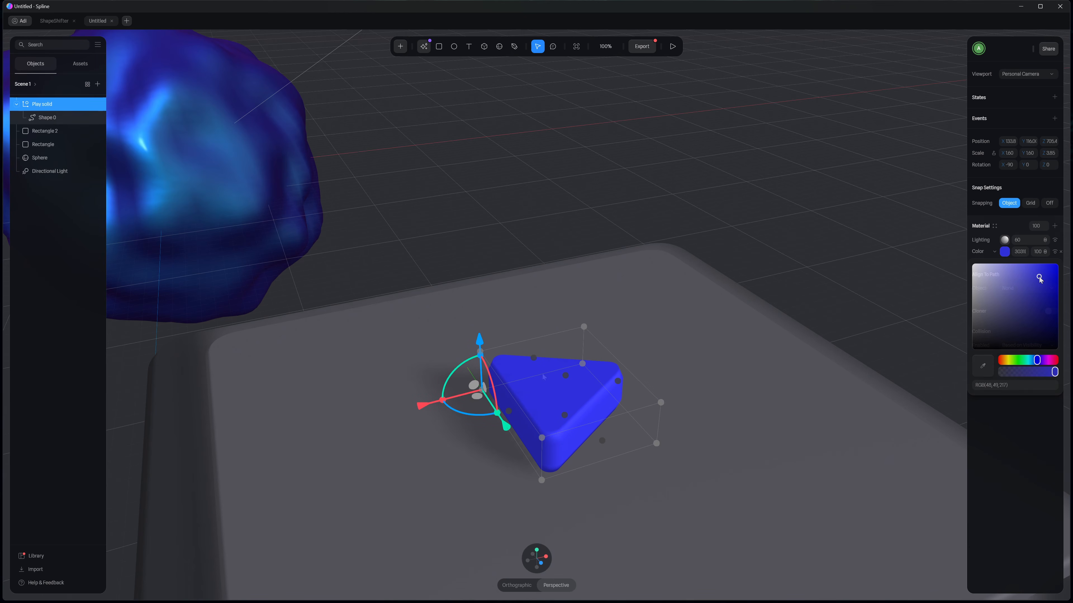
# Step: Raise the subdivisions of the play icon's inner shape to the maximum and inspect its edges up close
pyautogui.scroll(5, 625, 470)
pyautogui.moveTo(734, 358); pyautogui.dragTo(713, 152, button='middle')
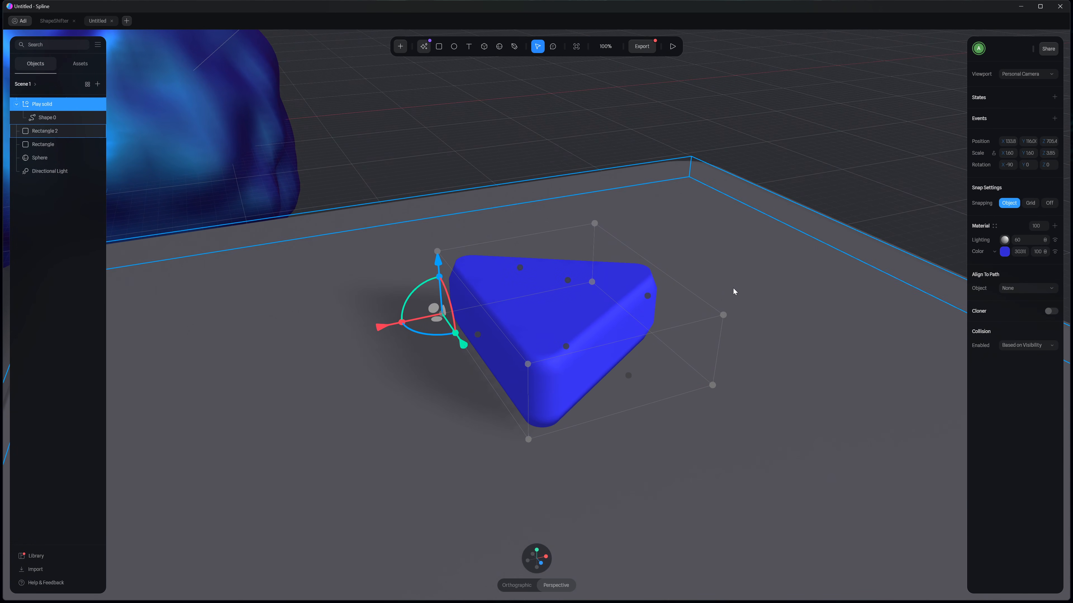
pyautogui.keyDown('alt'); pyautogui.moveTo(733, 288); pyautogui.dragTo(139, 144); pyautogui.keyUp('alt')
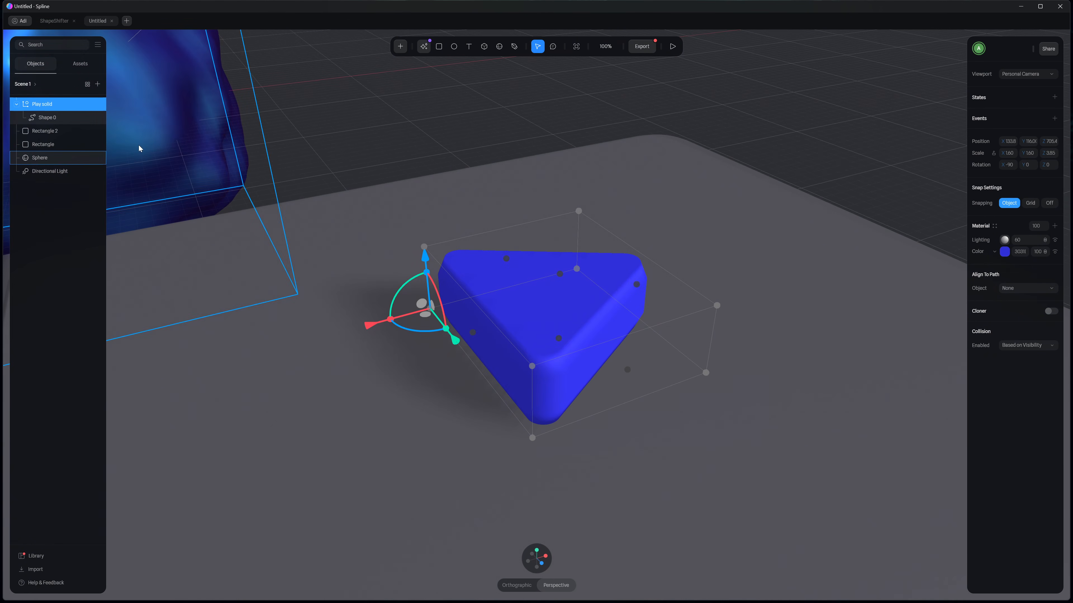
pyautogui.click(62, 119)
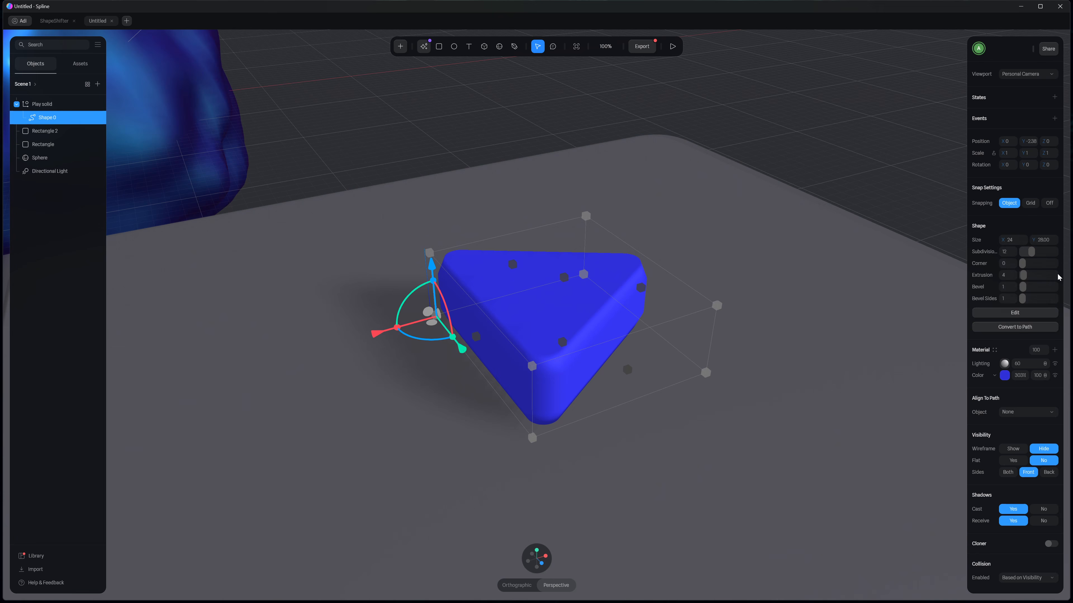
pyautogui.moveTo(1031, 252); pyautogui.dragTo(1064, 258)
pyautogui.click(790, 125)
pyautogui.click(585, 299)
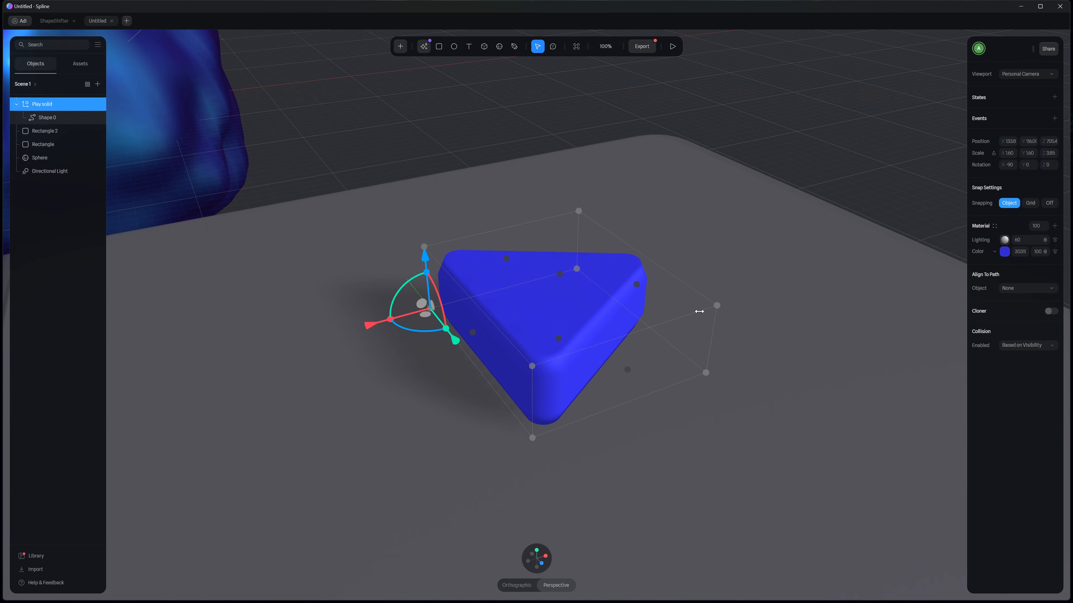
# Step: Rename the inner rectangle under the play icon as Icon-support and the glass block as glass support
pyautogui.click(719, 218)
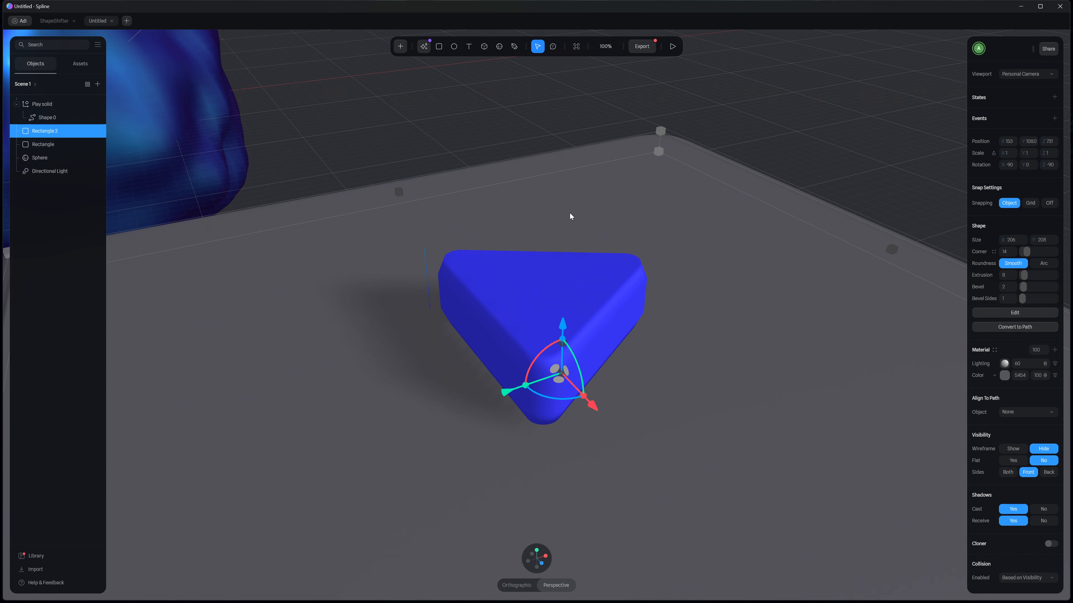
pyautogui.doubleClick(50, 130)
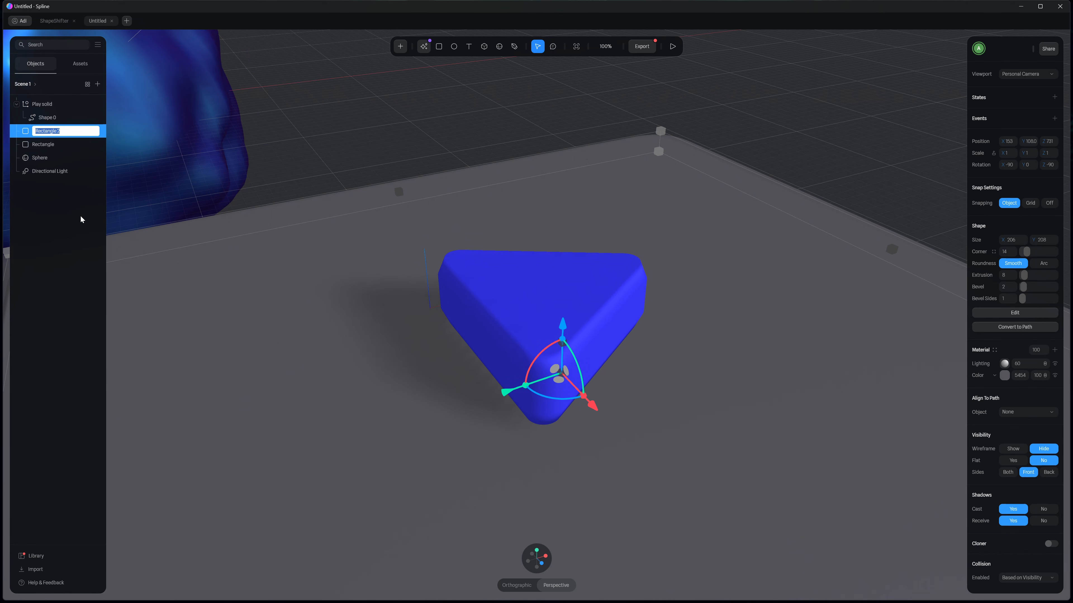
pyautogui.write('Icon-support')
pyautogui.press('Return')
pyautogui.doubleClick(43, 144)
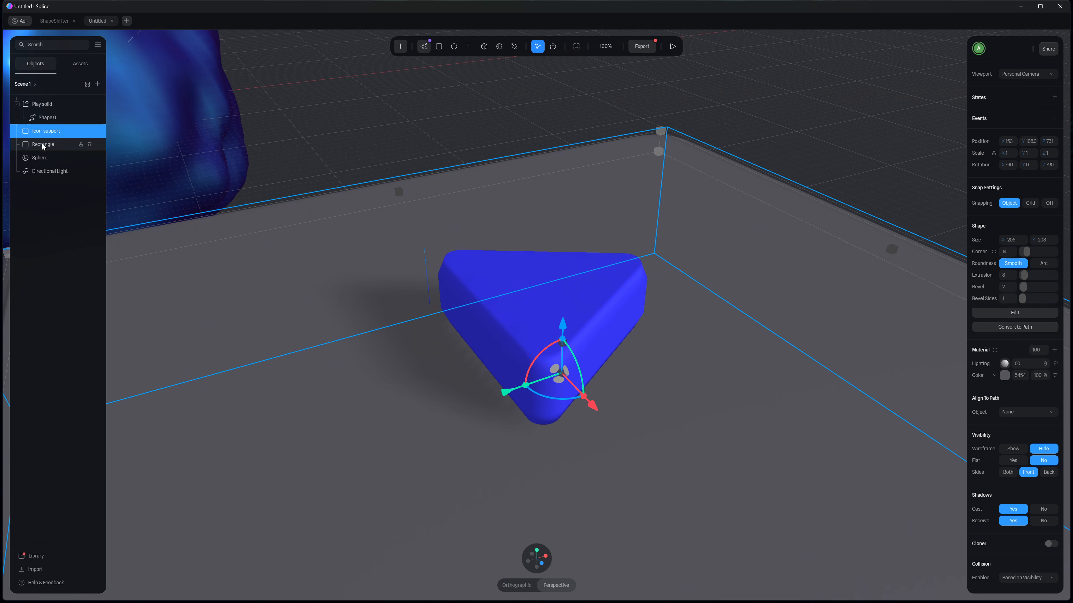
pyautogui.write('glass s')
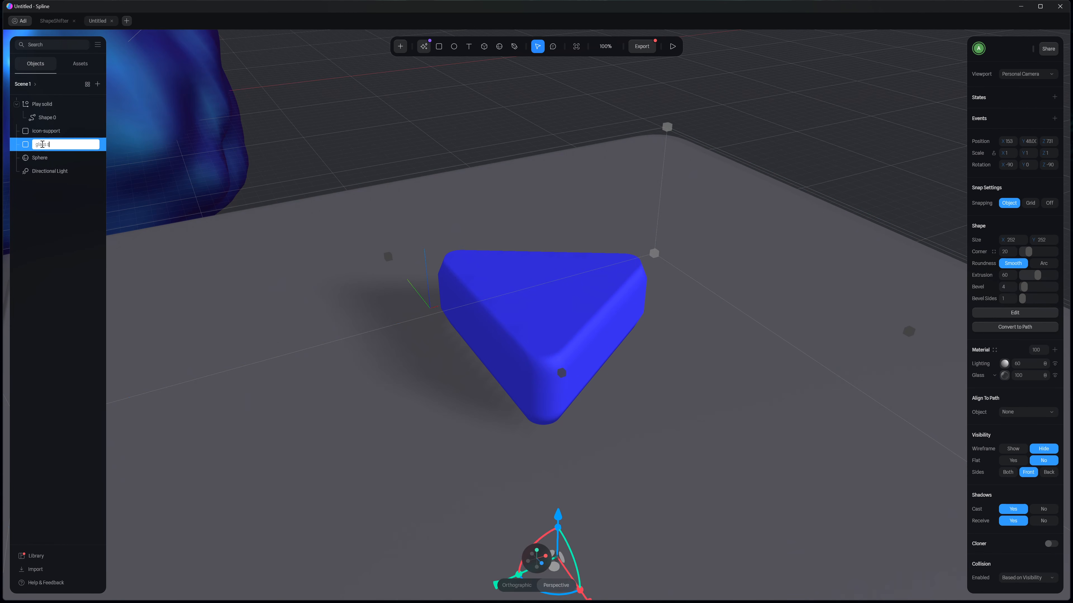
pyautogui.write('upport')
pyautogui.press('Return')
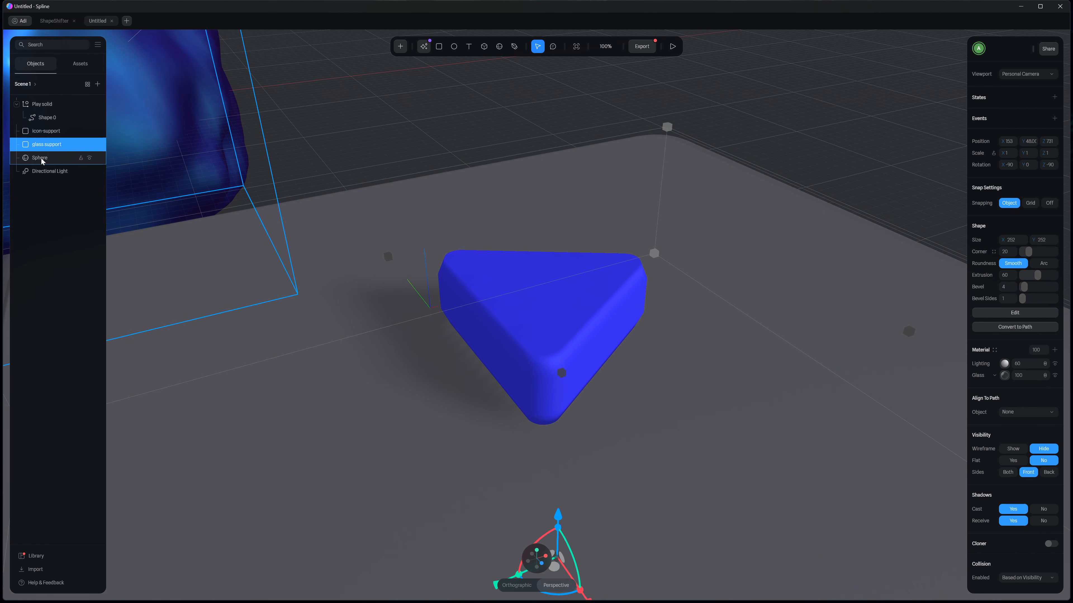
# Step: Rename the sphere as morphing sphere and deselect it
pyautogui.click(38, 157)
pyautogui.doubleClick(39, 157)
pyautogui.write('morphing sphere')
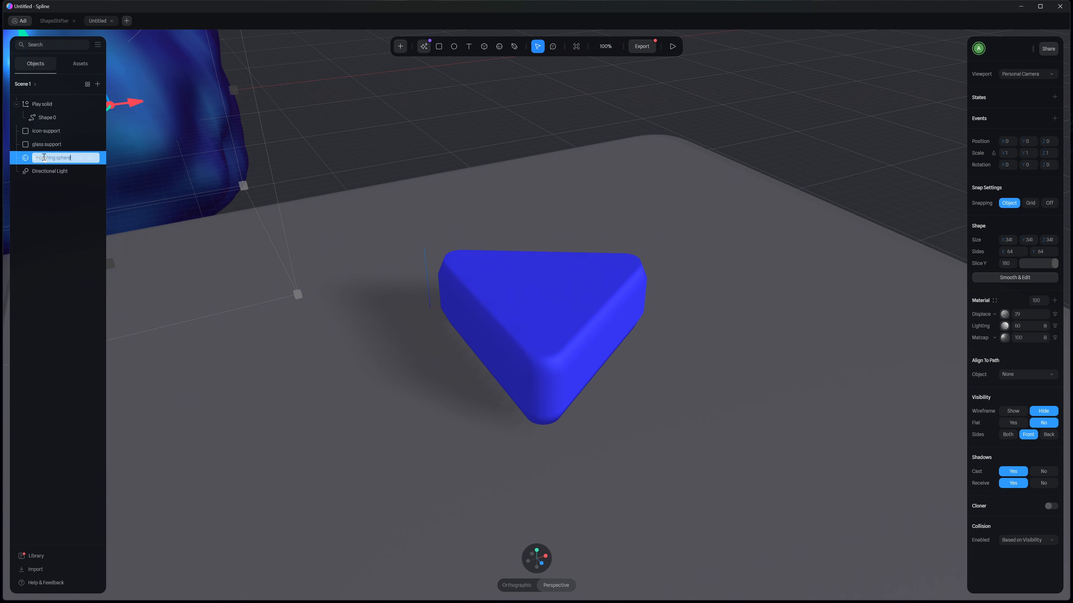
pyautogui.press('Return')
pyautogui.click(454, 149)
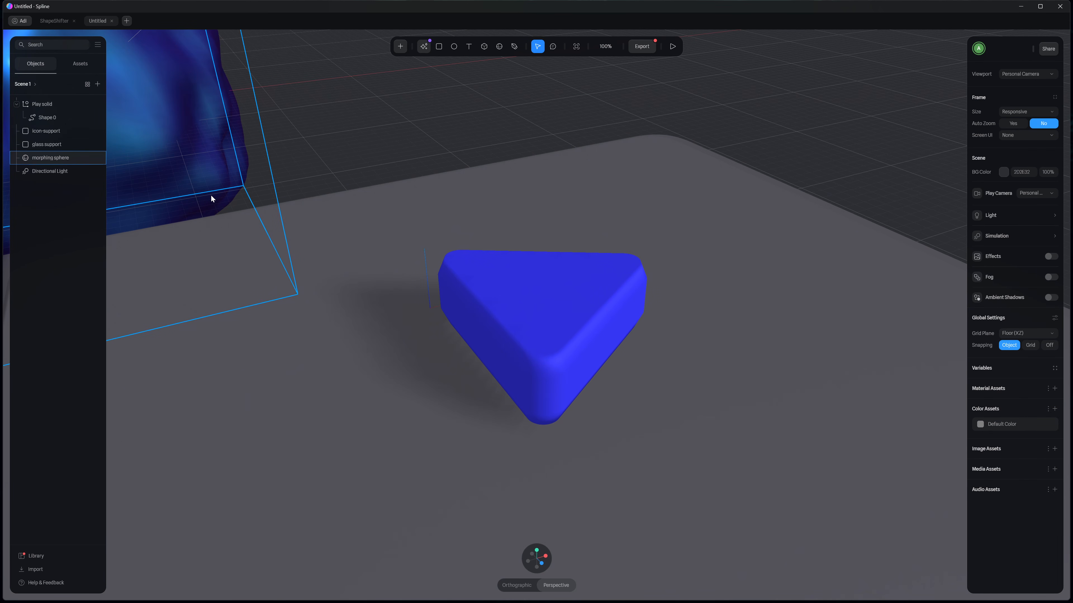
# Step: Group the play icon with Icon-support and name the group top
pyautogui.click(52, 106)
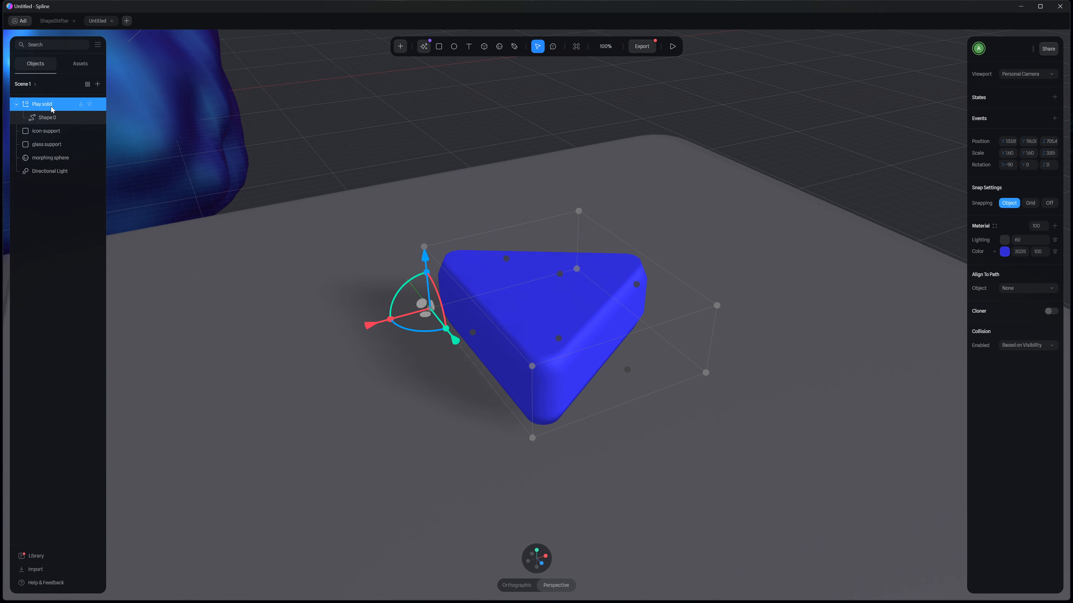
pyautogui.keyDown('shift'); pyautogui.click(53, 131); pyautogui.keyUp('shift')
pyautogui.hotkey('ctrl', 'g')
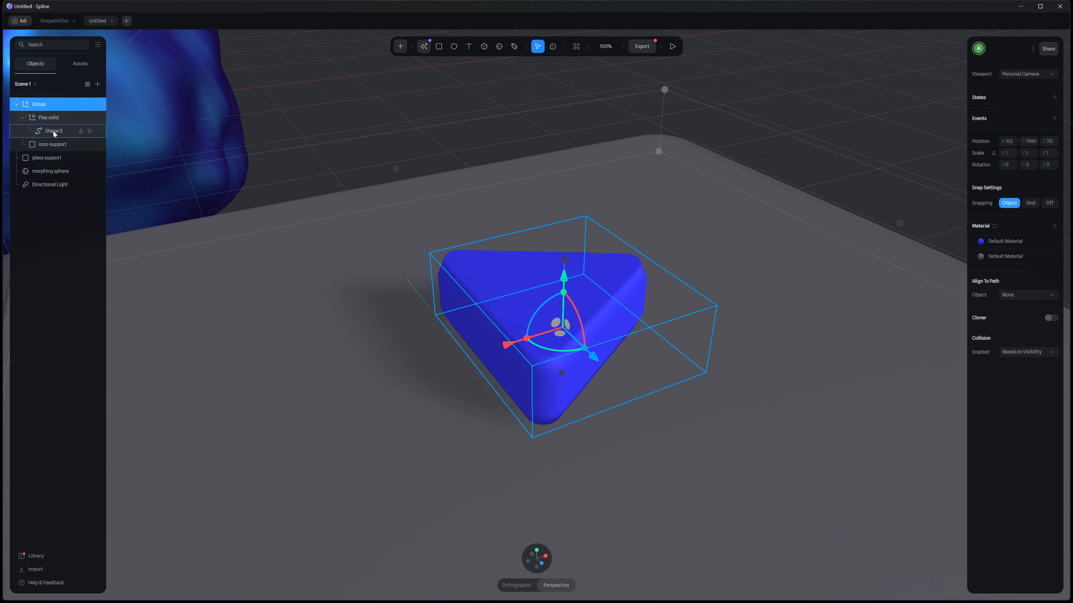
pyautogui.doubleClick(38, 104)
pyautogui.write('top')
pyautogui.press('Return')
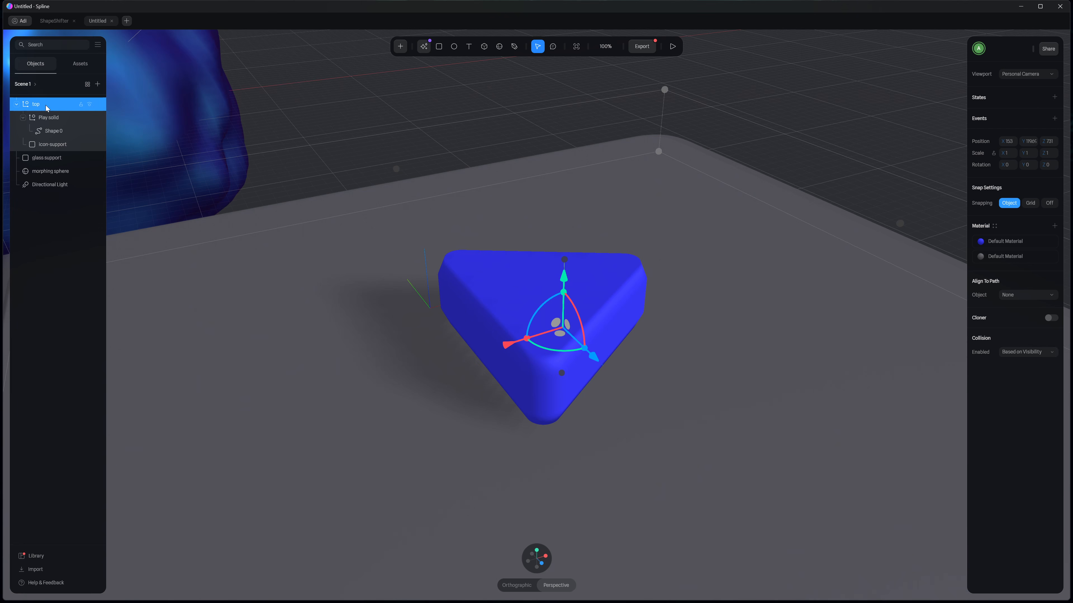
# Step: Try lifting the top group above the glass support, undo the move, and deselect the group
pyautogui.scroll(-5, 663, 356)
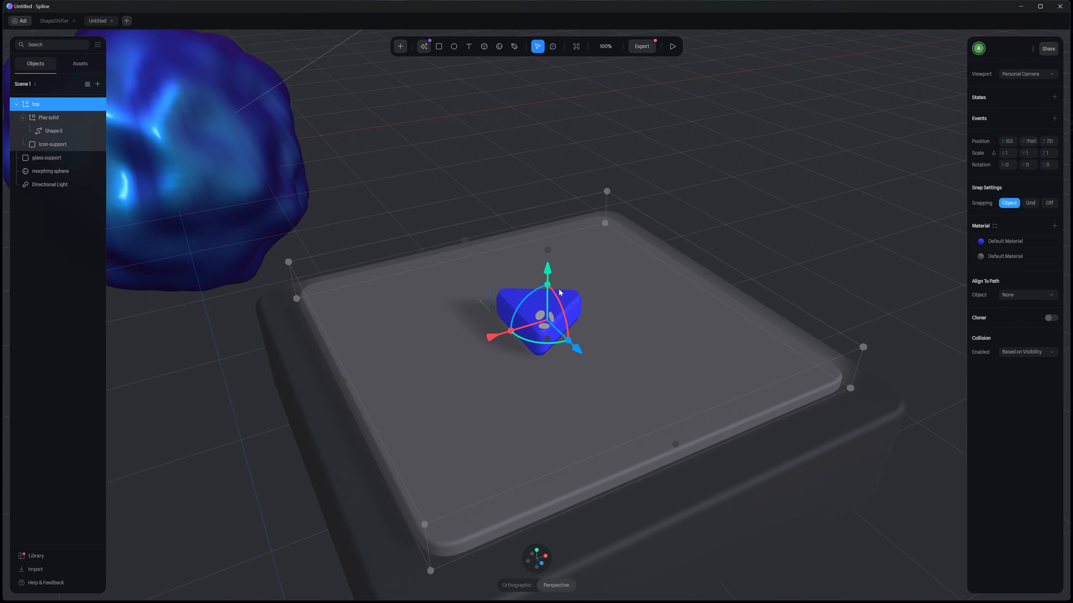
pyautogui.moveTo(546, 273); pyautogui.dragTo(545, 142)
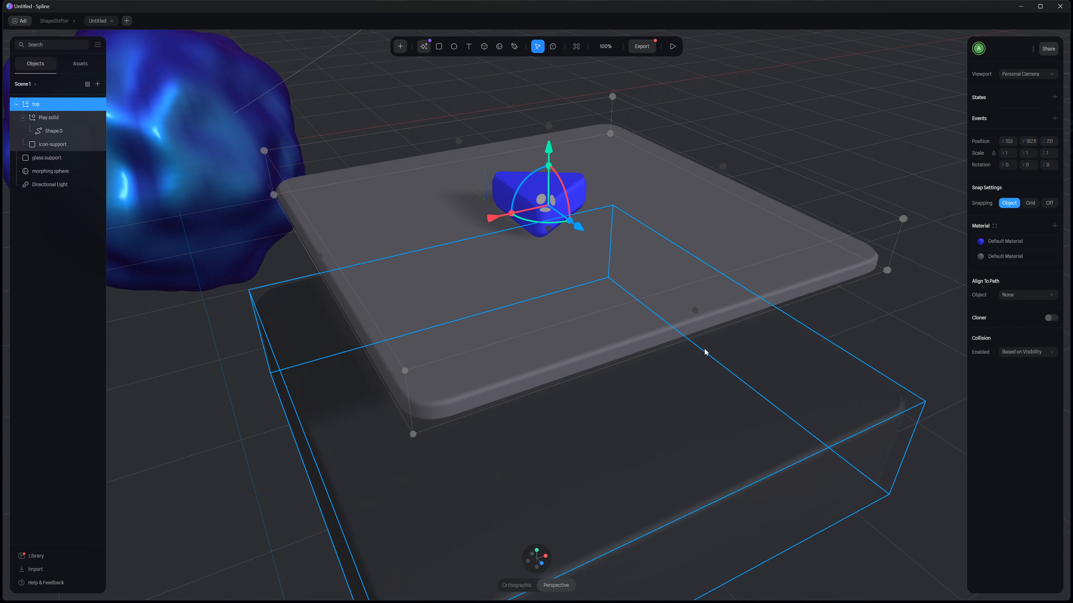
pyautogui.hotkey('ctrl', 'z')
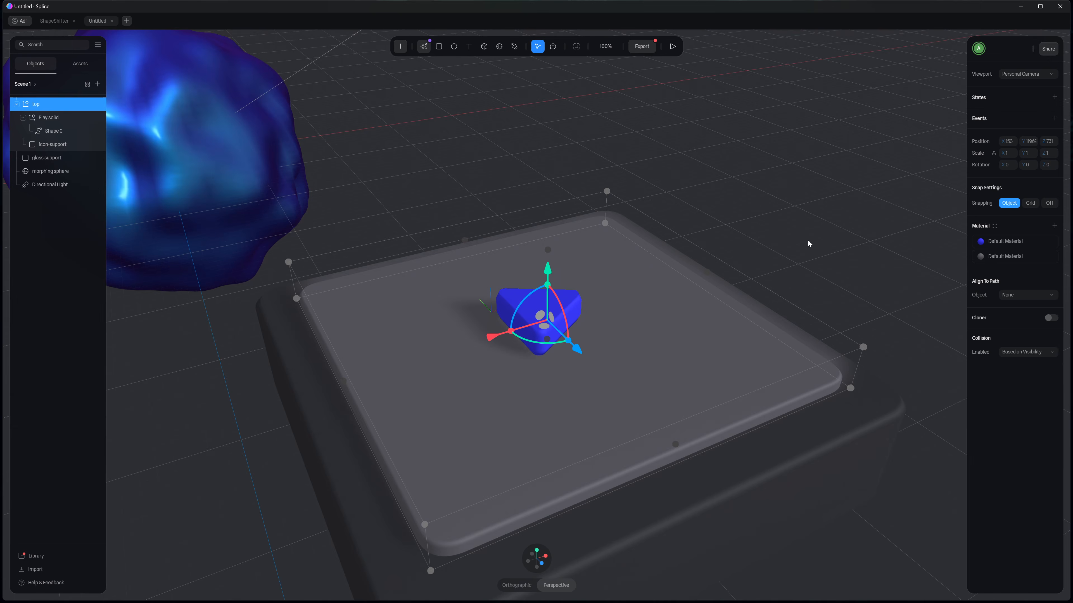
pyautogui.click(789, 256)
# Step: From the top view, scale the play icon inside the top group uniformly to 2.4
pyautogui.moveTo(766, 277); pyautogui.dragTo(747, 200, button='right')
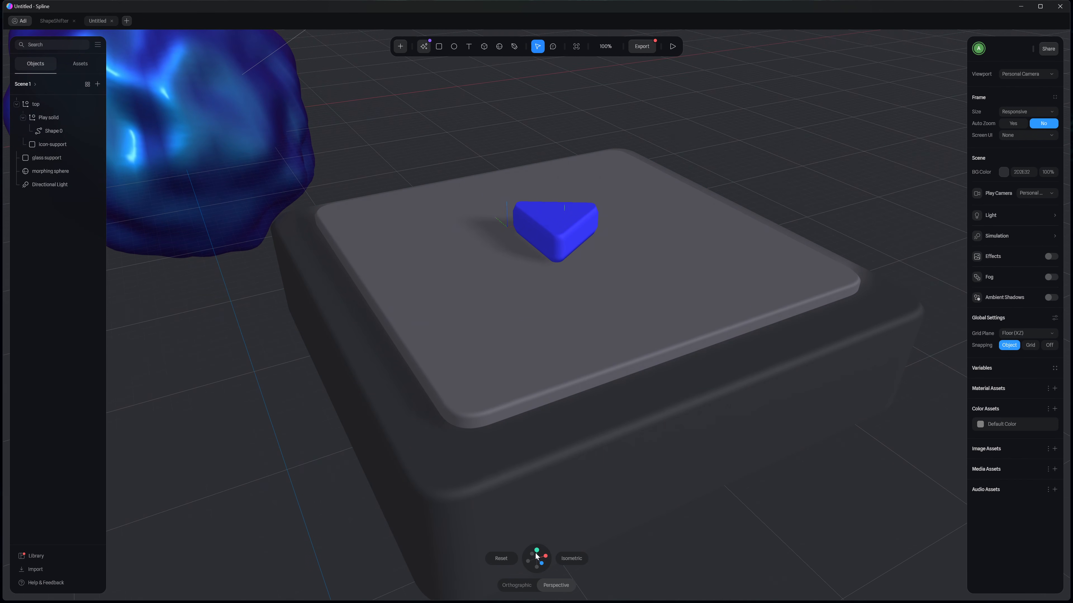
pyautogui.click(537, 551)
pyautogui.scroll(-3, 696, 246)
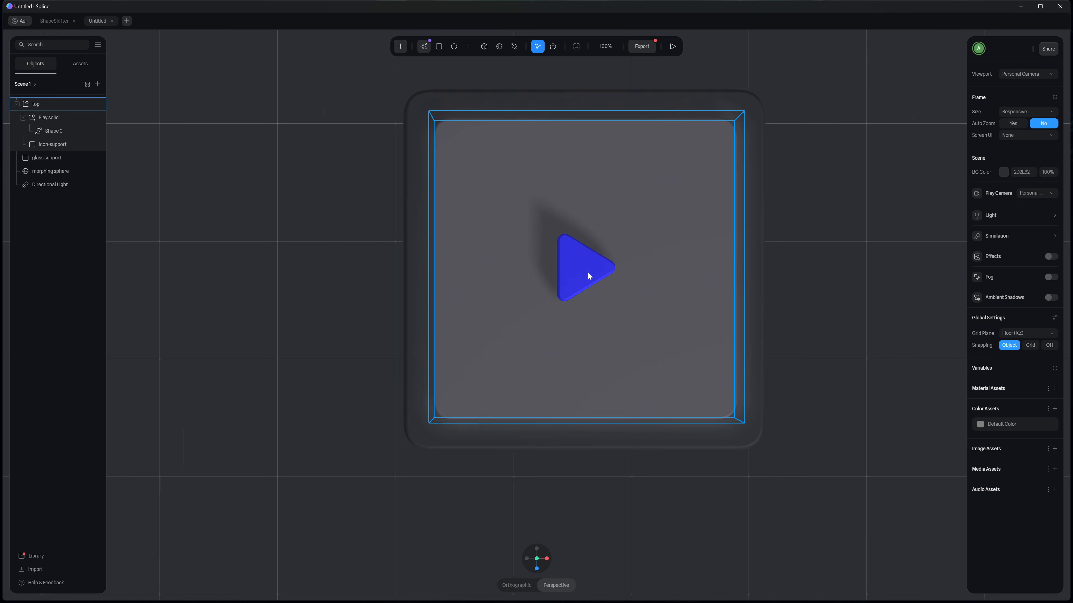
pyautogui.click(589, 275)
pyautogui.click(63, 119)
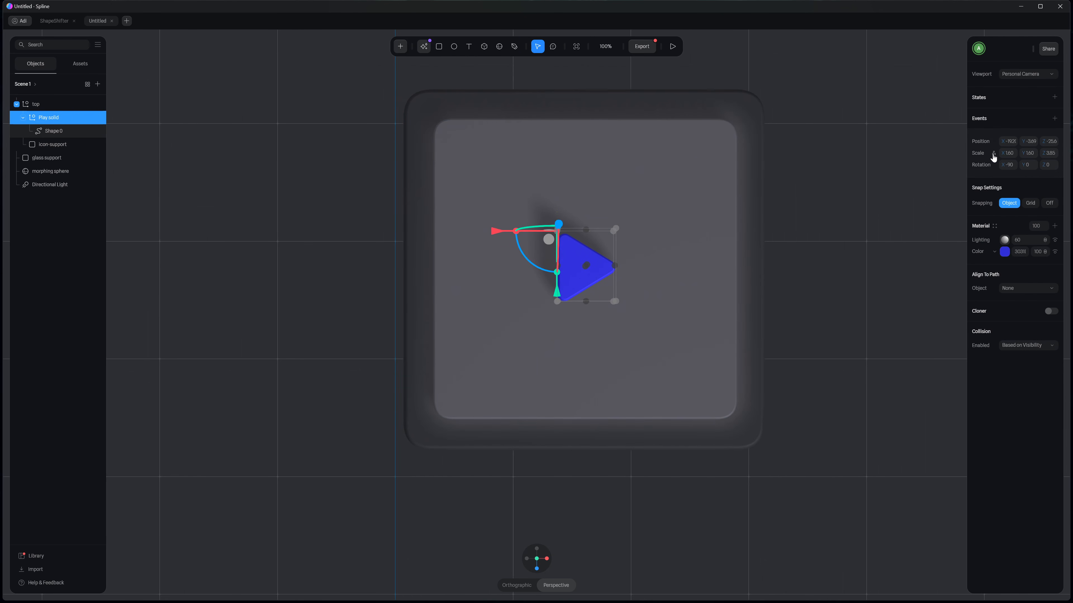
pyautogui.write('2.4')
pyautogui.press('Return')
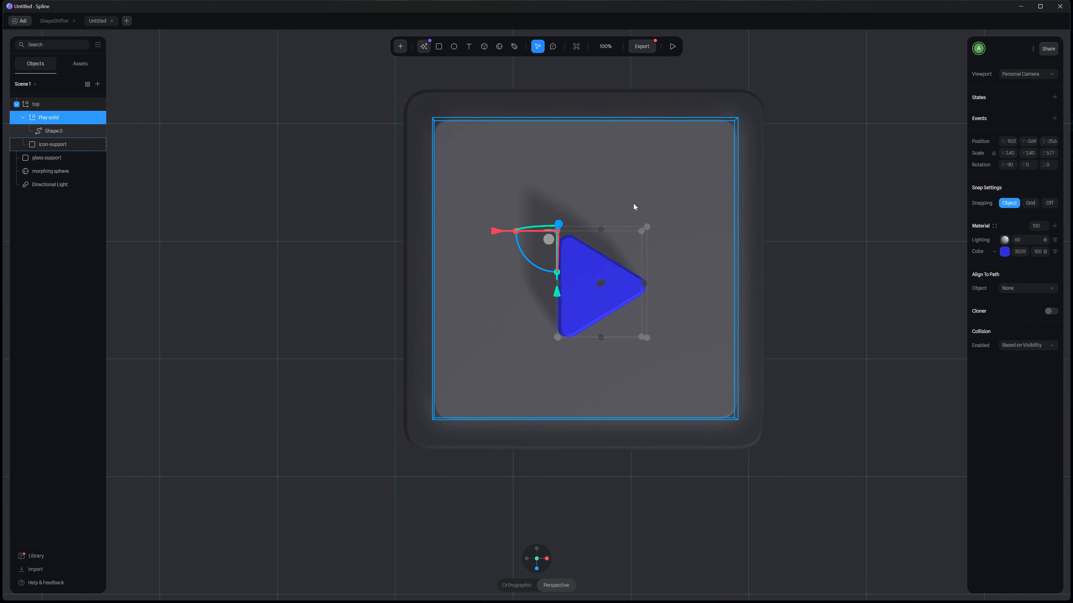
# Step: Centre-align the play icon with Icon-support along X and Z, and deselect both
pyautogui.click(22, 118)
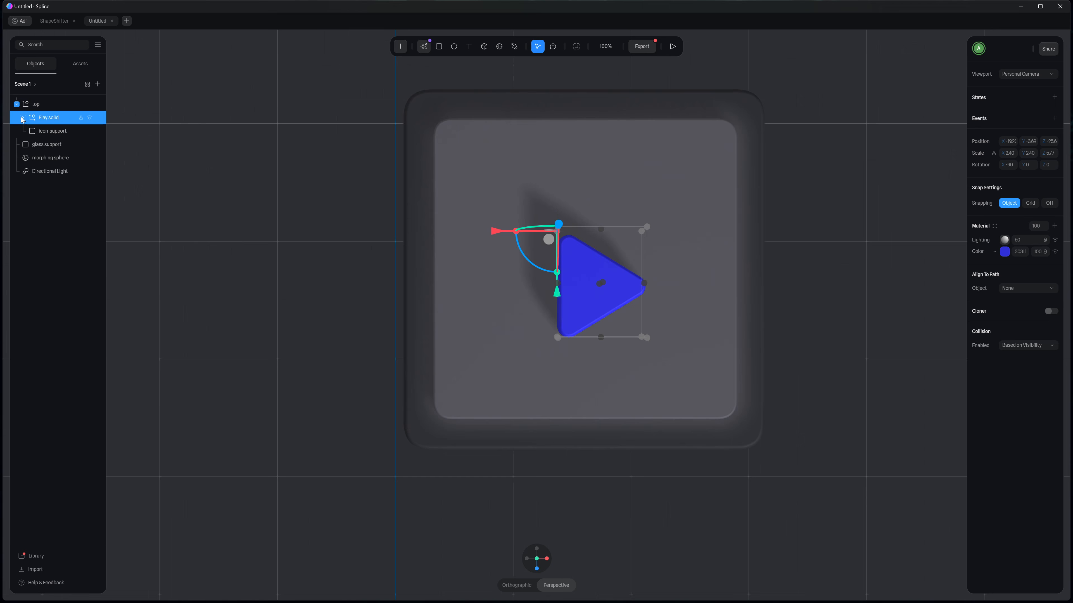
pyautogui.keyDown('shift'); pyautogui.click(51, 131); pyautogui.keyUp('shift')
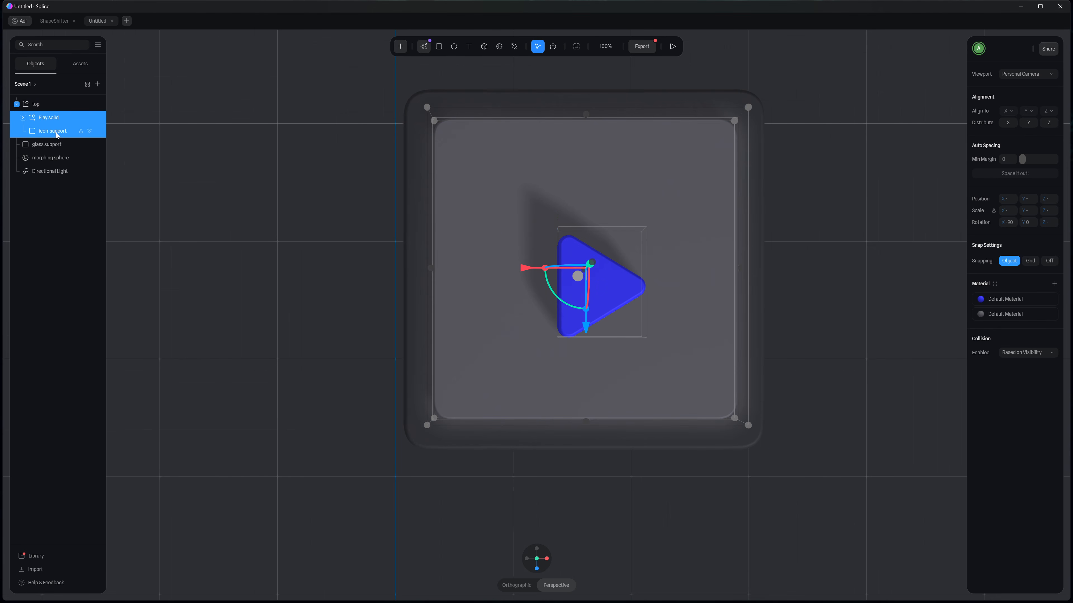
pyautogui.click(1010, 111)
pyautogui.click(1013, 139)
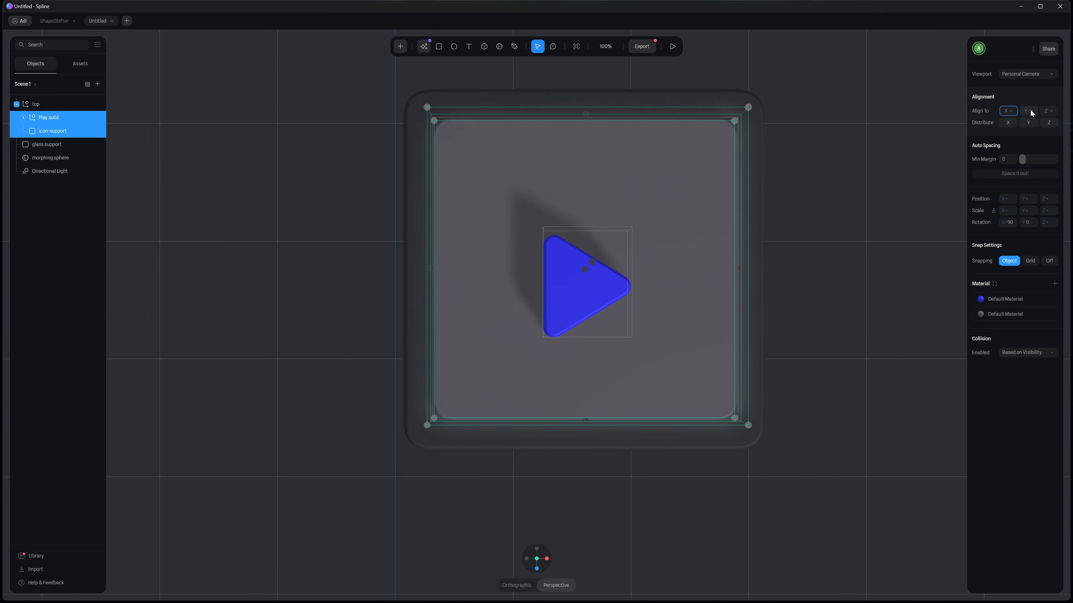
pyautogui.click(1048, 110)
pyautogui.click(1047, 141)
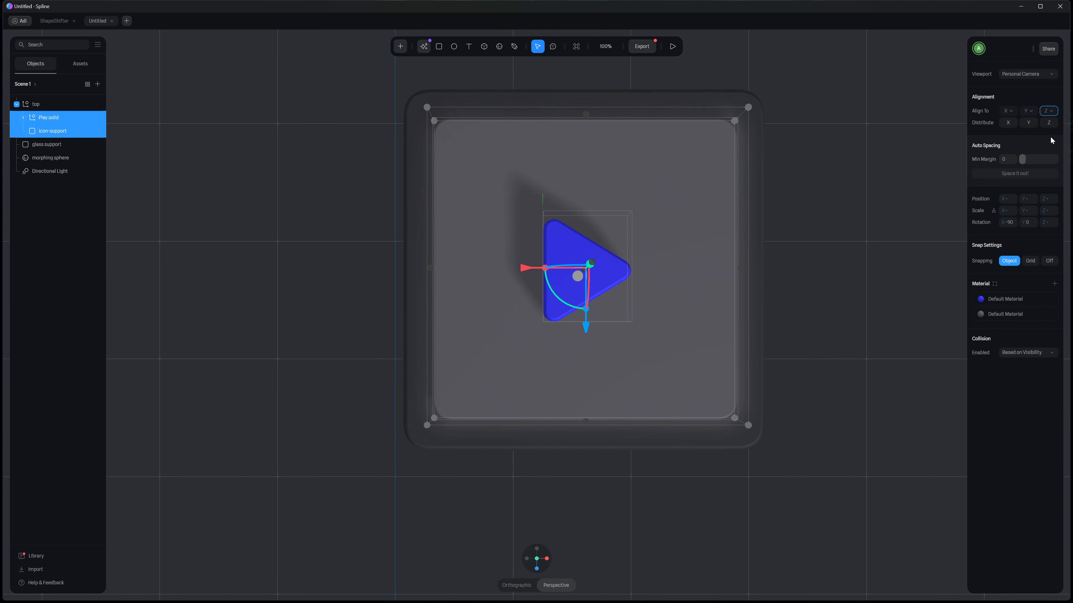
pyautogui.click(846, 247)
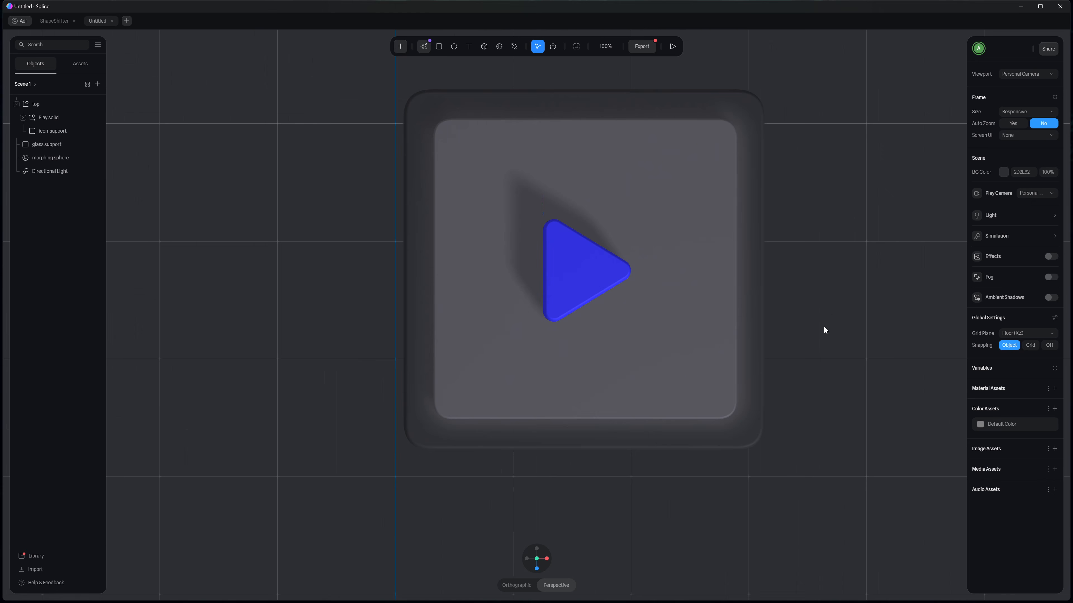
# Step: Ungroup the Play solid group inside top so its shape sits directly beside Icon-support, and clear the selection
pyautogui.moveTo(803, 315); pyautogui.dragTo(838, 249, button='middle')
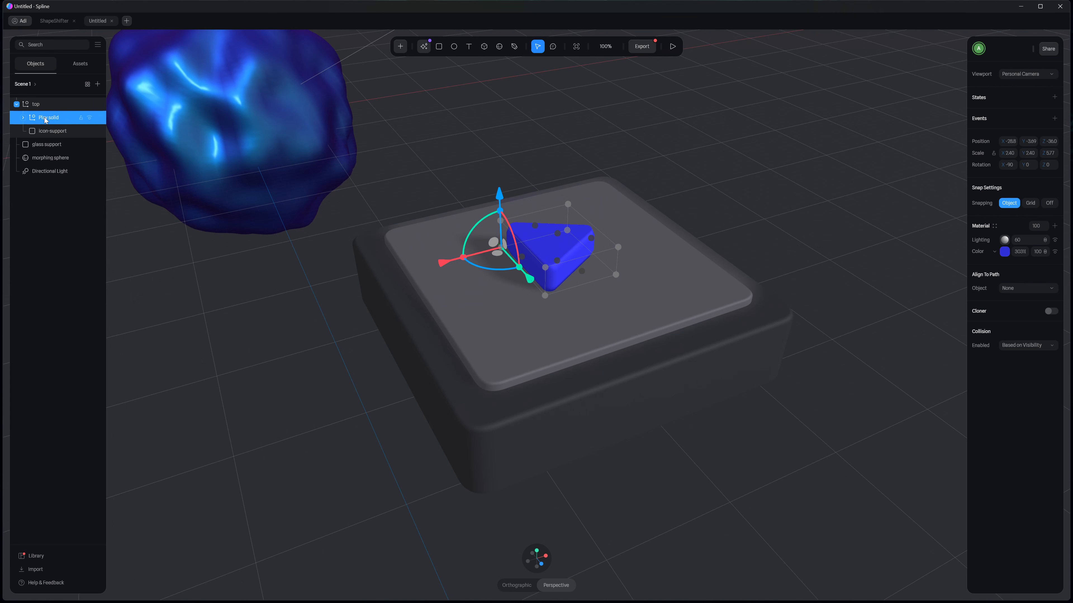
pyautogui.rightClick(45, 121)
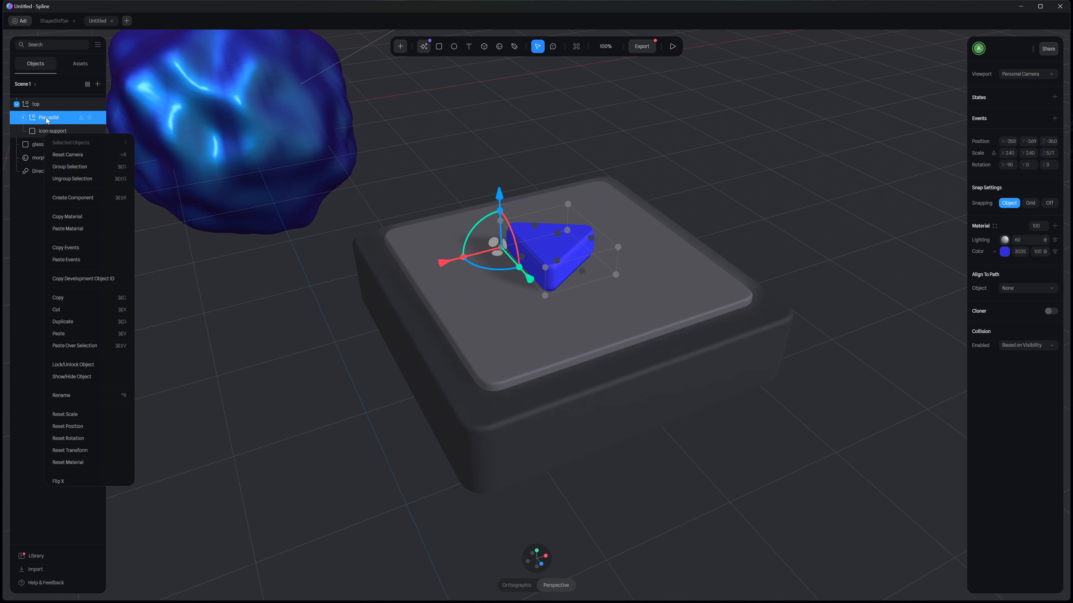
pyautogui.click(92, 179)
pyautogui.press('Escape')
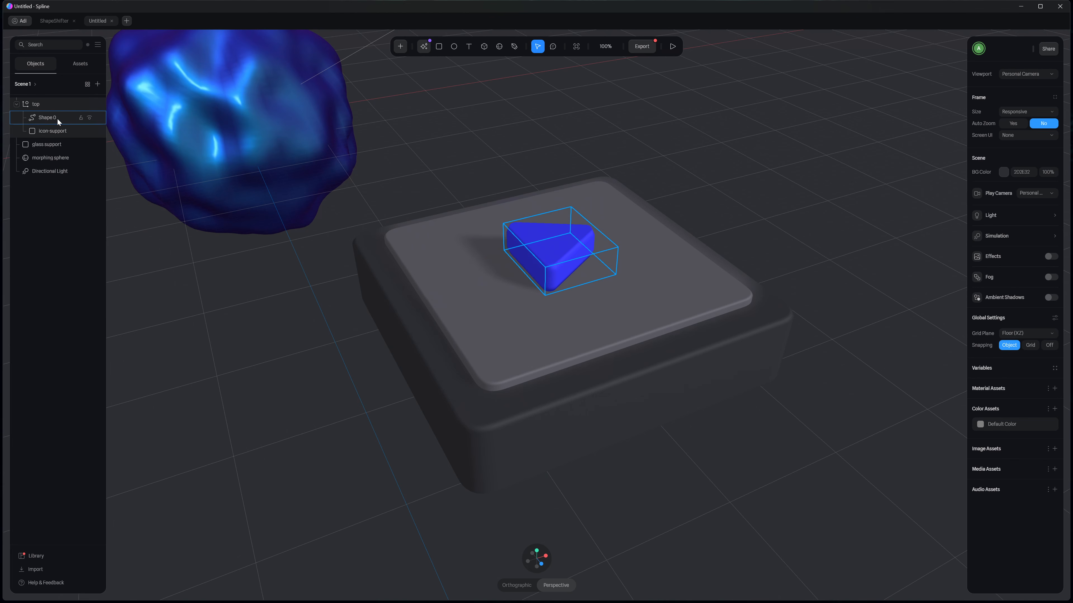
# Step: Reduce the extrusion depth of the play shape inside the top group and deselect it
pyautogui.click(57, 119)
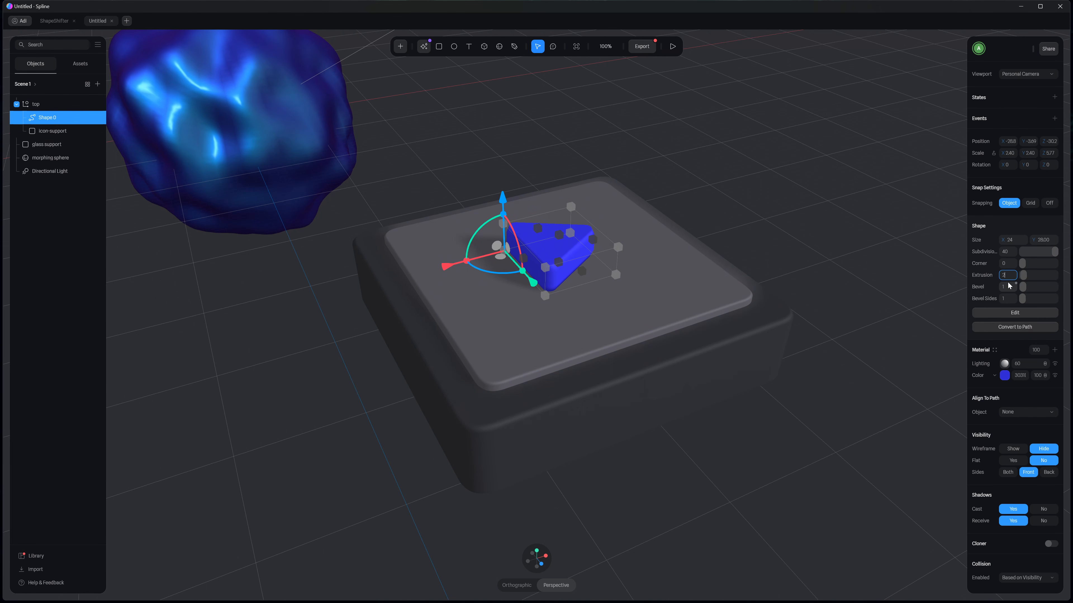
pyautogui.press('Return')
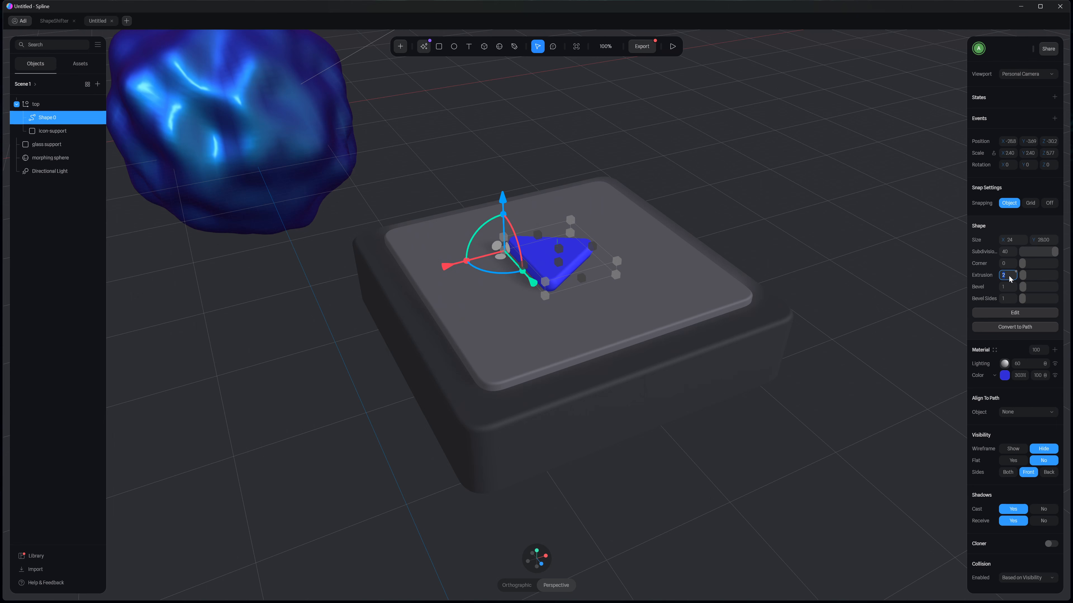
pyautogui.press('Return')
pyautogui.press('Escape')
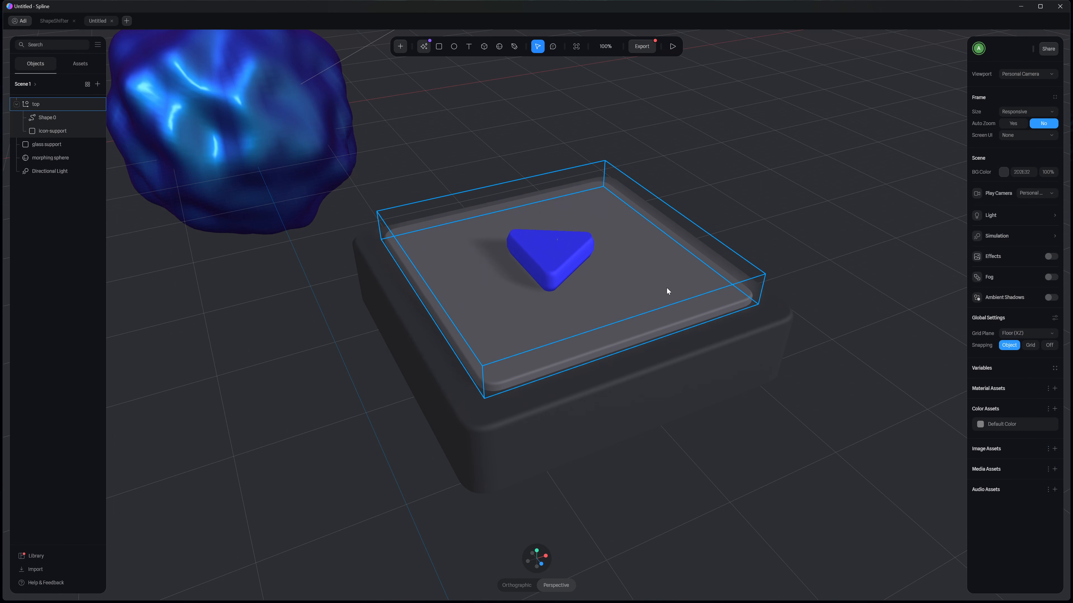
# Step: Recolour Icon-support by sampling the play icon's blue and lightening it to a pale lavender
pyautogui.click(666, 287)
pyautogui.doubleClick(663, 289)
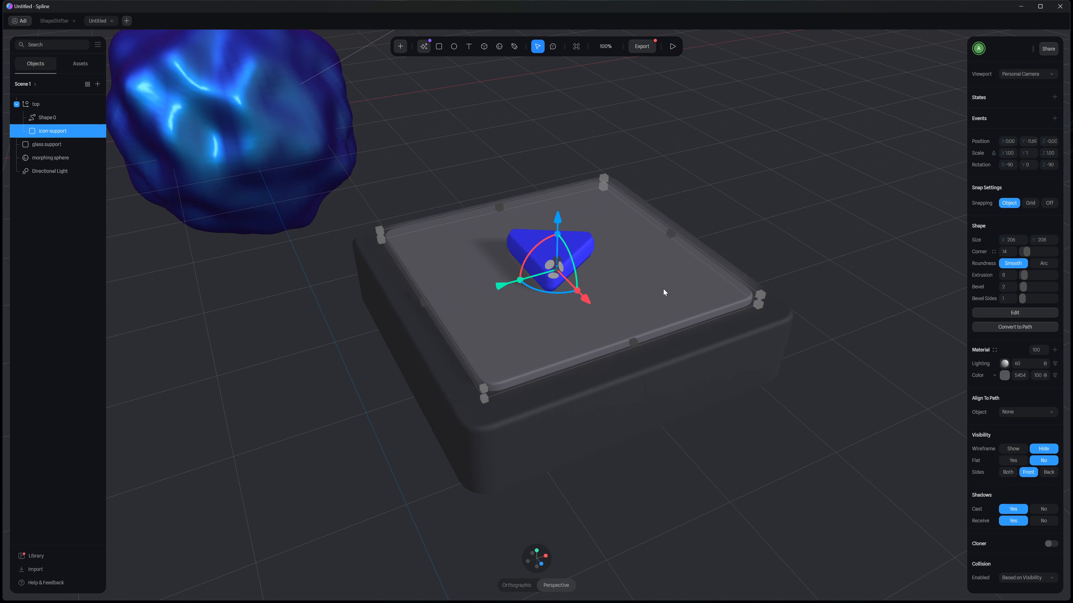
pyautogui.click(1004, 375)
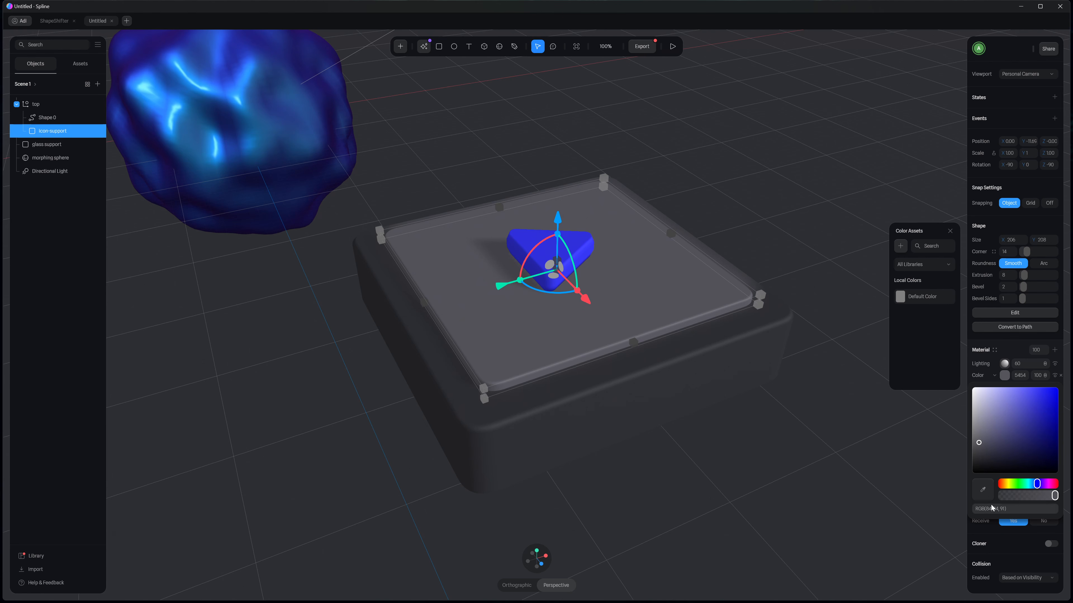
pyautogui.click(983, 489)
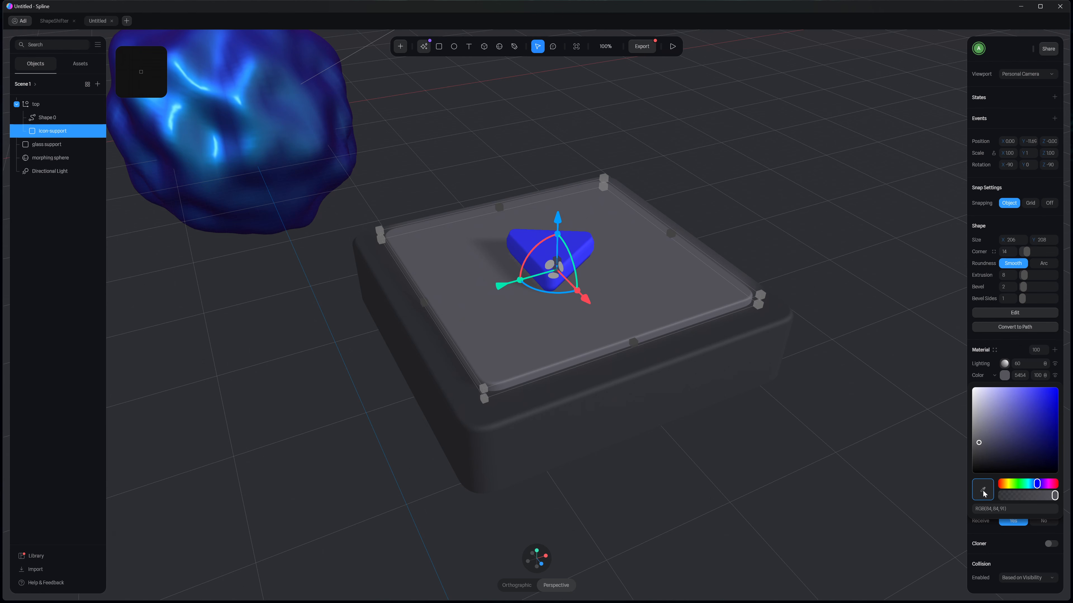
pyautogui.click(575, 241)
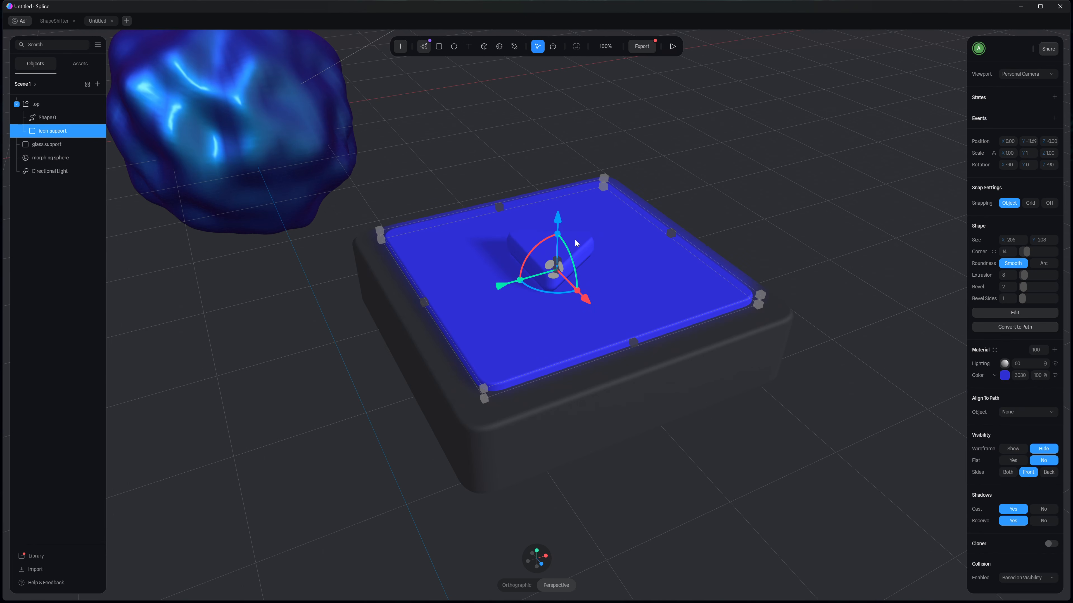
pyautogui.click(1005, 376)
pyautogui.click(1006, 411)
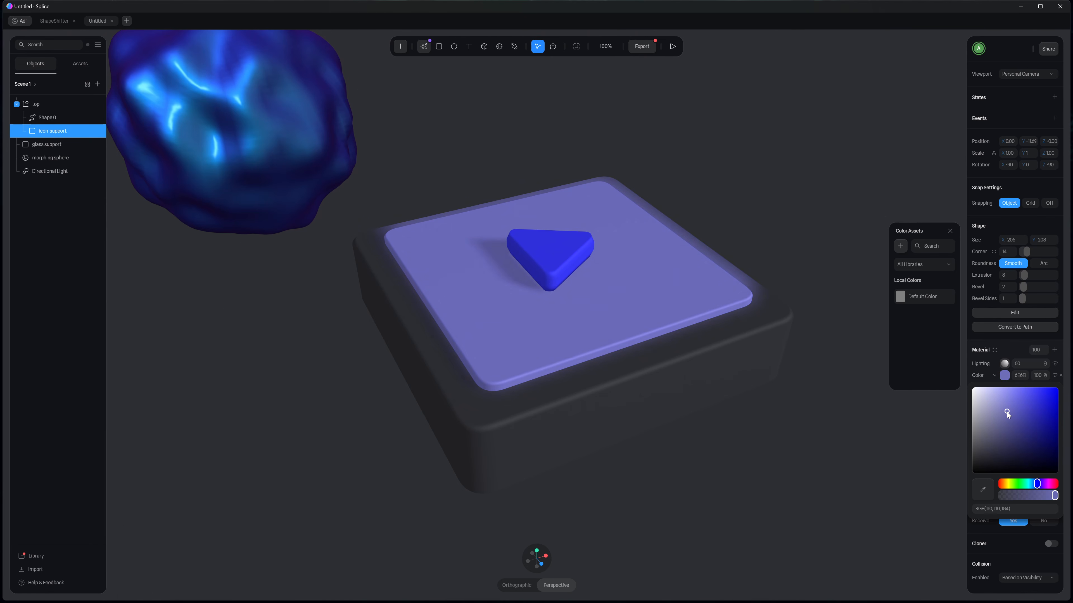
pyautogui.moveTo(1001, 417); pyautogui.dragTo(990, 407)
pyautogui.click(858, 257)
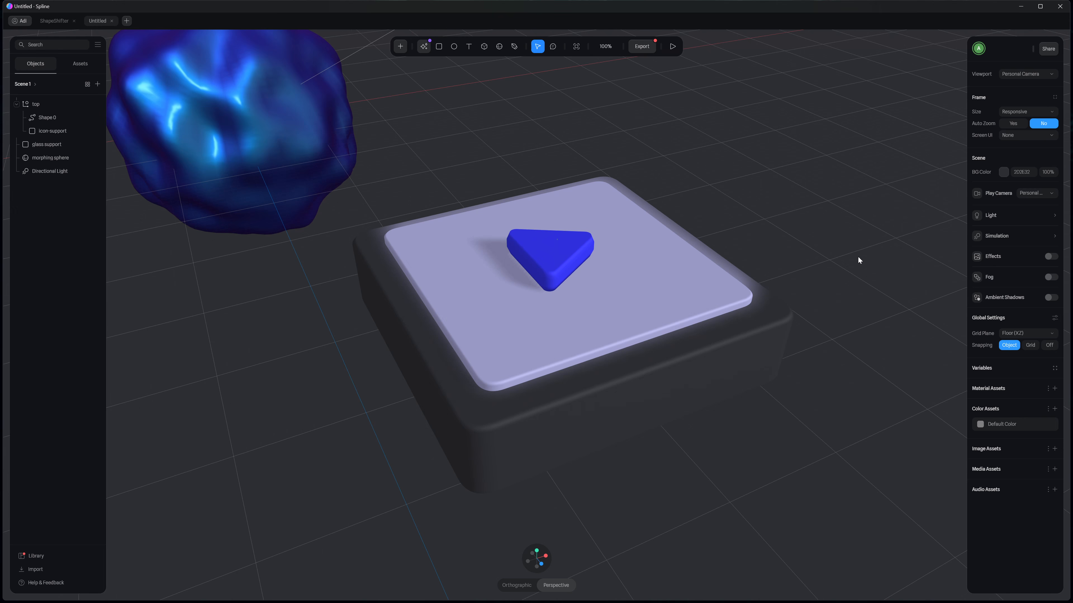
# Step: Group the top group with the glass support as "play icon" and rotate the group upright by 90° about X
pyautogui.moveTo(819, 156); pyautogui.dragTo(458, 493)
pyautogui.hotkey('ctrl', 'g')
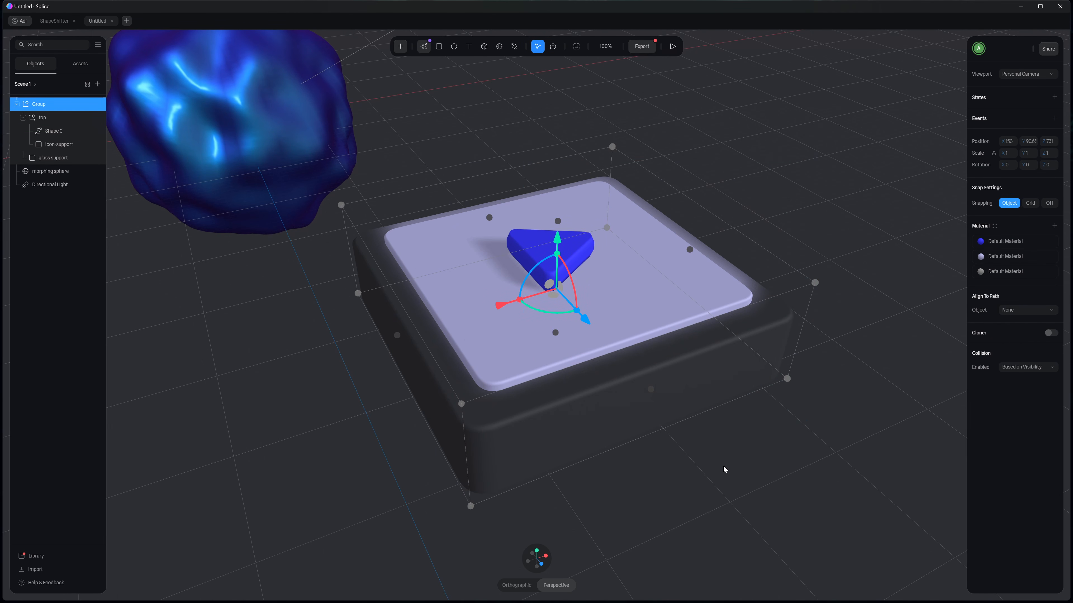
pyautogui.doubleClick(40, 105)
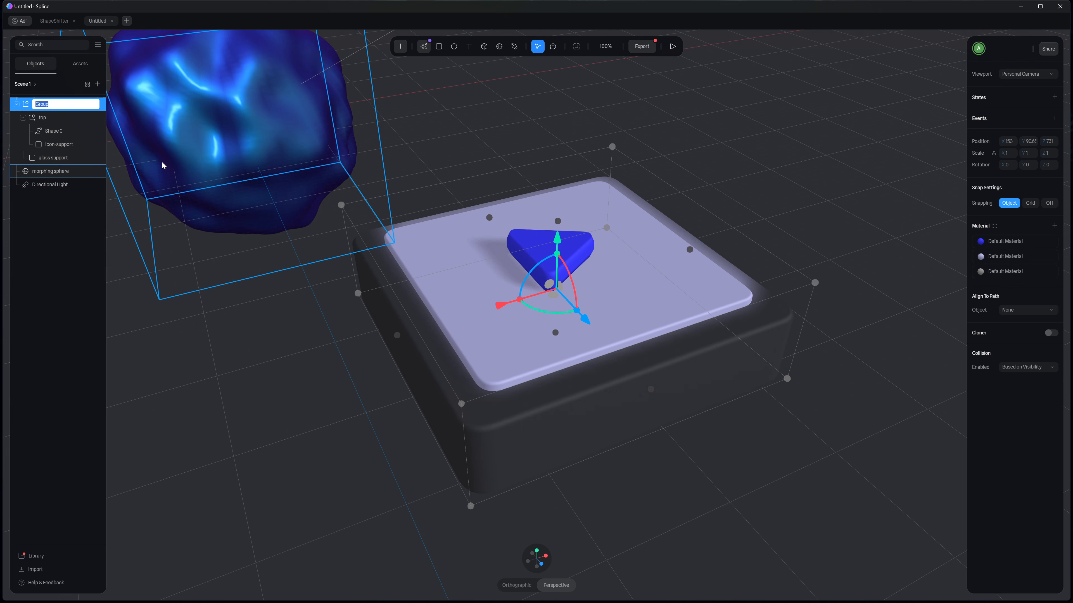
pyautogui.write('play icon')
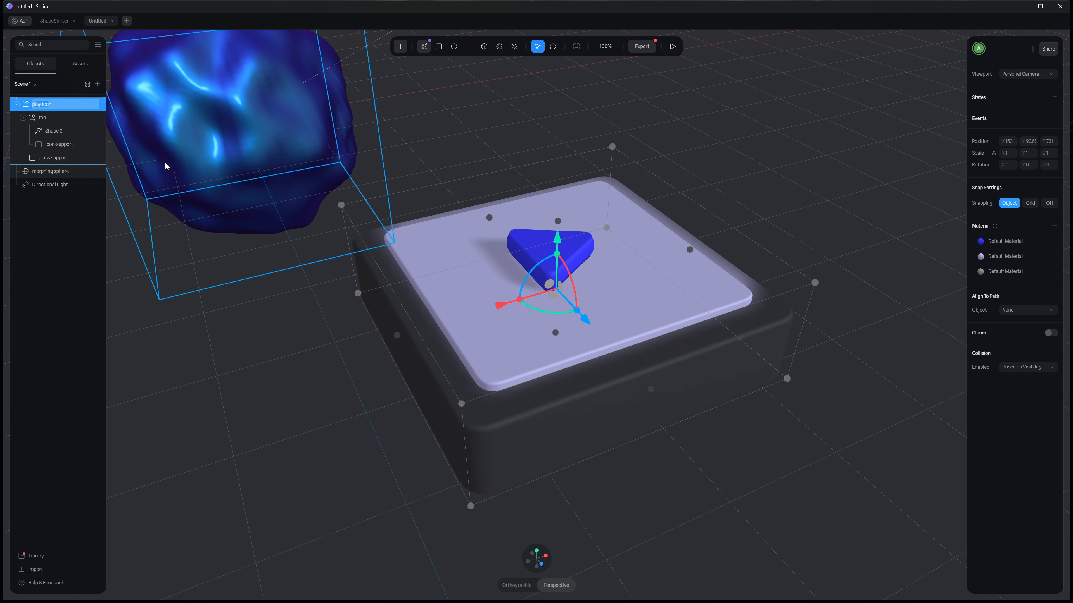
pyautogui.press('Return')
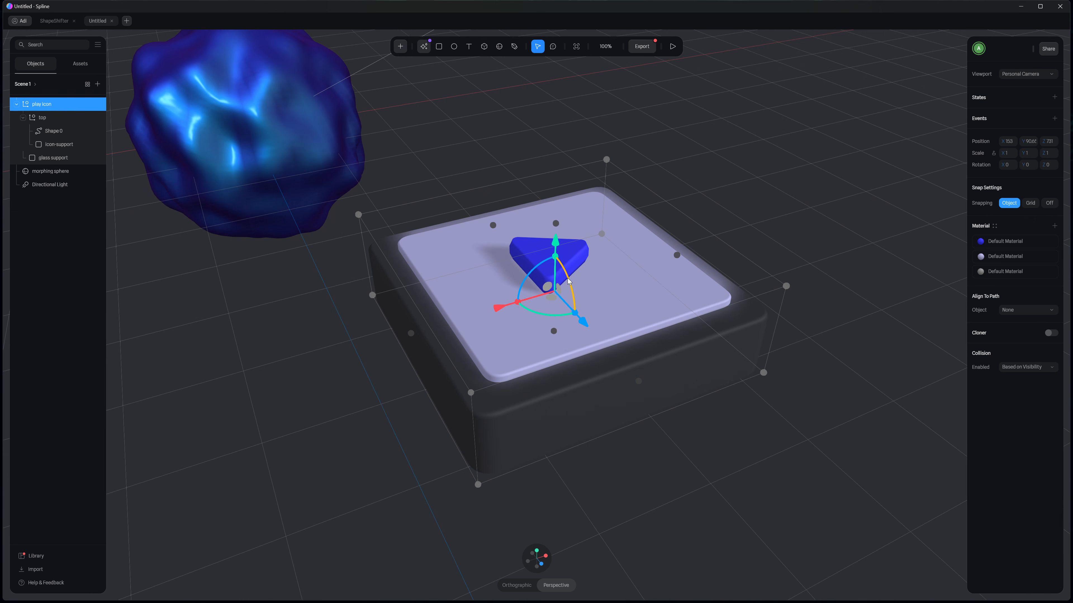
pyautogui.moveTo(567, 277); pyautogui.dragTo(573, 300)
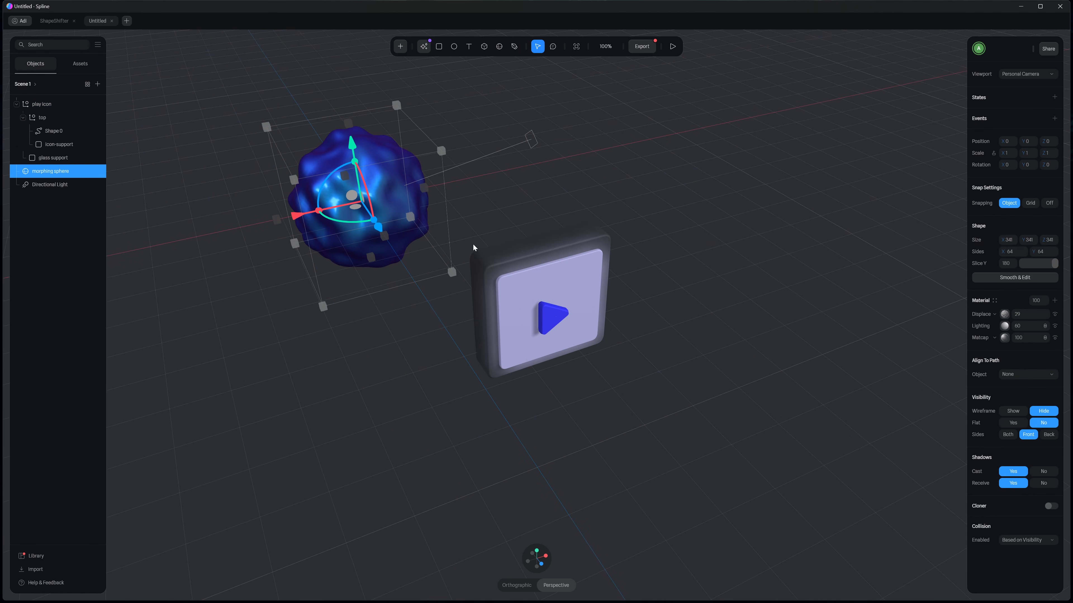
# Step: Enlarge the morphing sphere proportionally, reset its position to the origin, and deselect it
pyautogui.moveTo(451, 271); pyautogui.dragTo(714, 446)
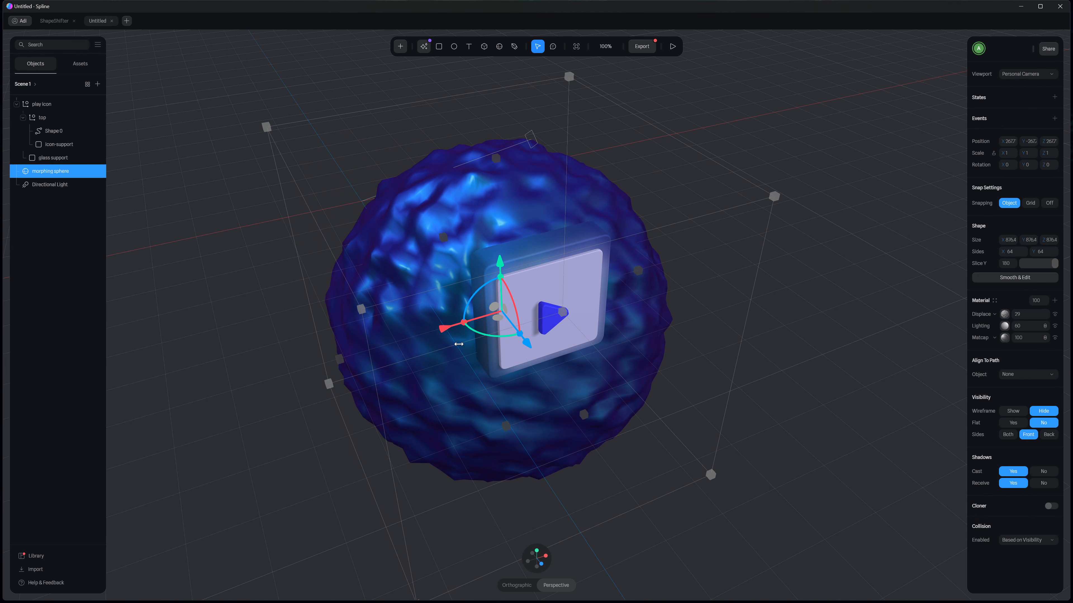
pyautogui.rightClick(435, 206)
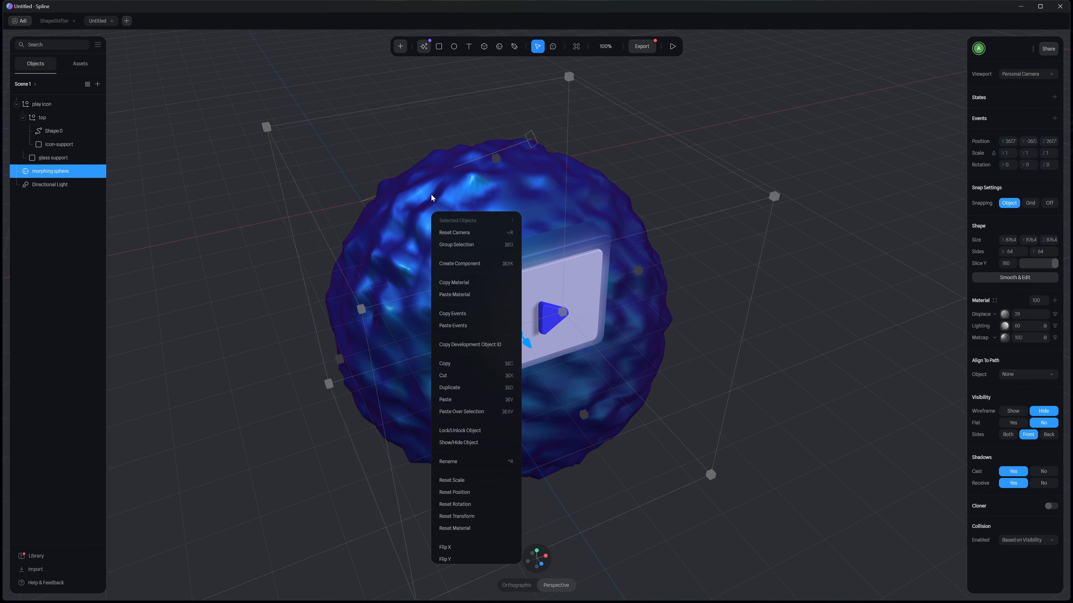
pyautogui.click(489, 494)
pyautogui.click(727, 194)
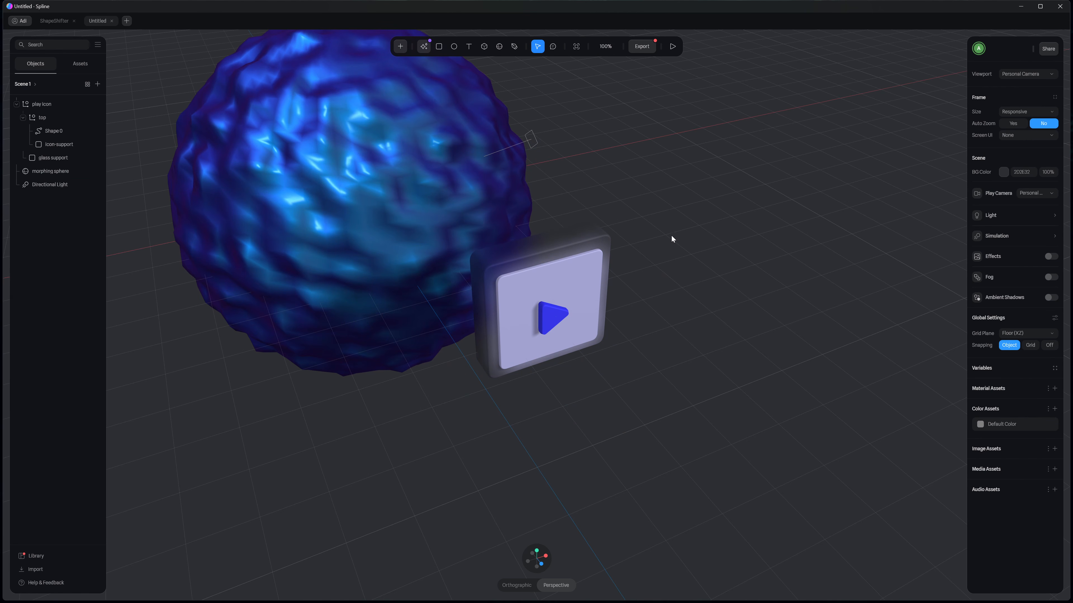
# Step: Raise the play icon tile and move it to the upper left of the sphere, leaving it deselected
pyautogui.moveTo(672, 238); pyautogui.dragTo(614, 221)
pyautogui.click(554, 287)
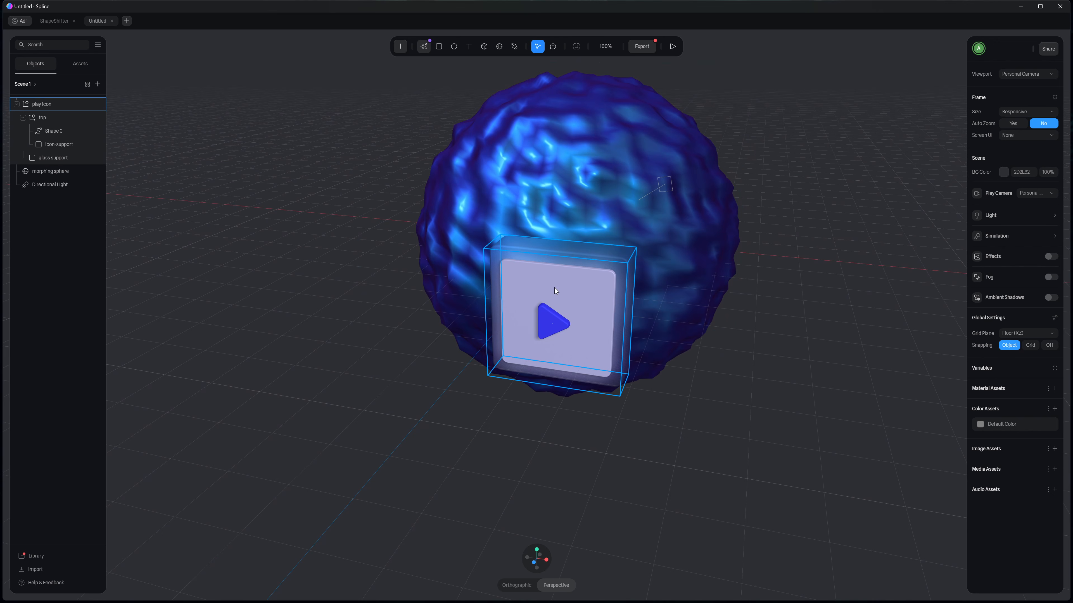
pyautogui.moveTo(554, 291); pyautogui.dragTo(554, 144)
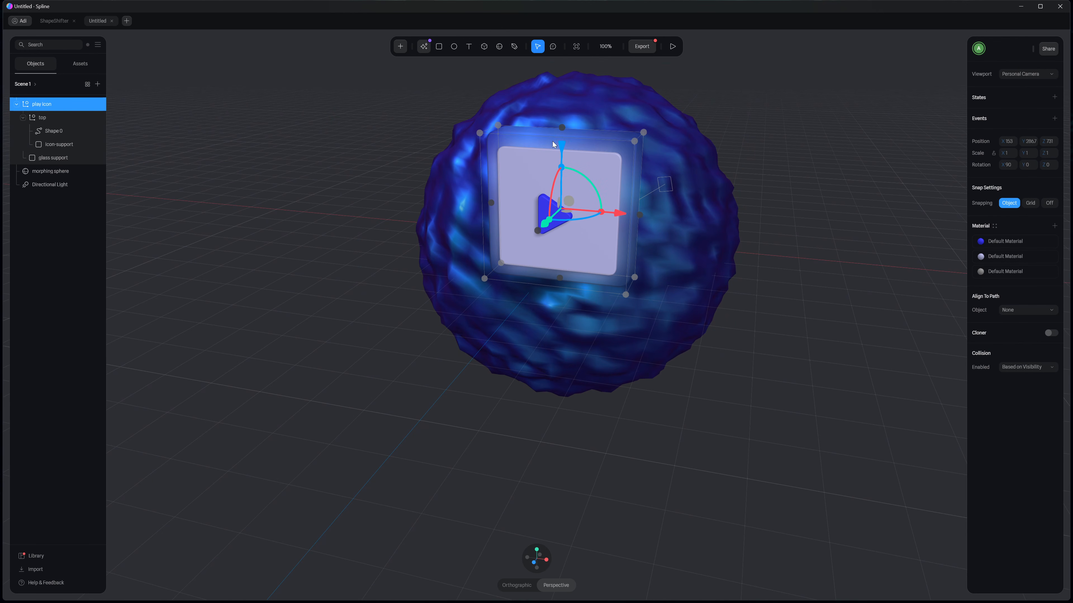
pyautogui.moveTo(545, 227); pyautogui.dragTo(421, 180)
pyautogui.click(796, 211)
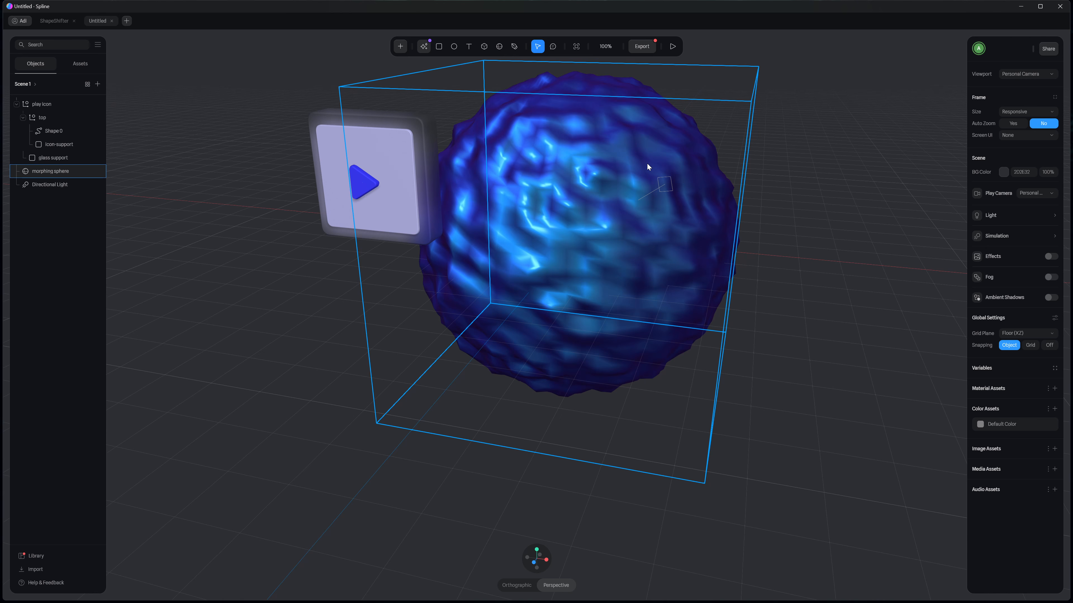
# Step: Move the play icon tile across to the right side of the sphere and lower it slightly
pyautogui.scroll(-3, 647, 164)
pyautogui.moveTo(729, 161); pyautogui.dragTo(701, 180, button='middle')
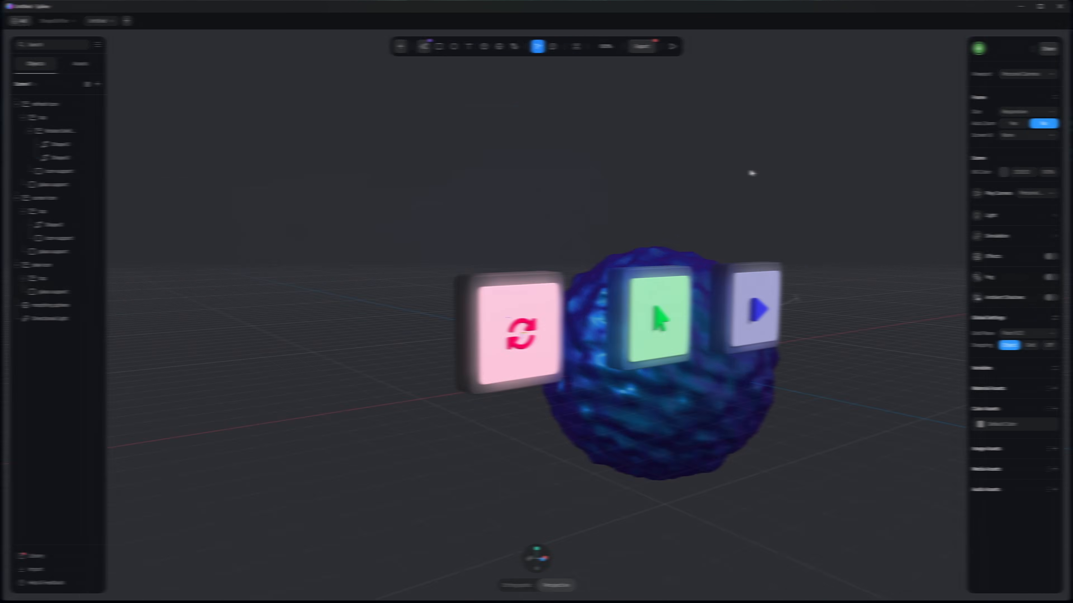
pyautogui.moveTo(750, 172); pyautogui.dragTo(690, 185, button='middle')
pyautogui.scroll(3, 652, 231)
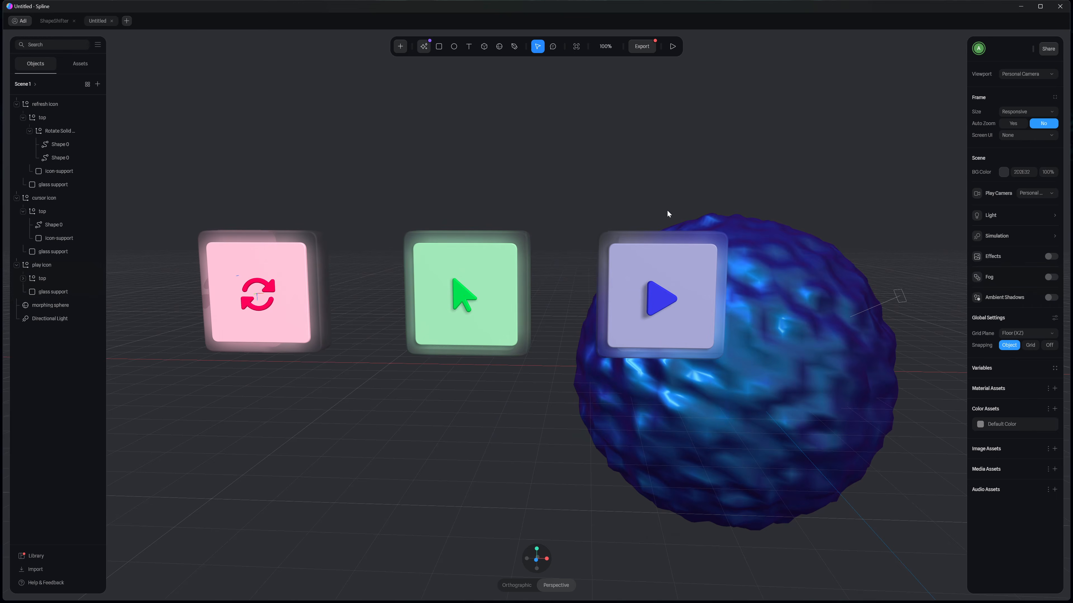
pyautogui.scroll(-2, 667, 211)
pyautogui.click(668, 305)
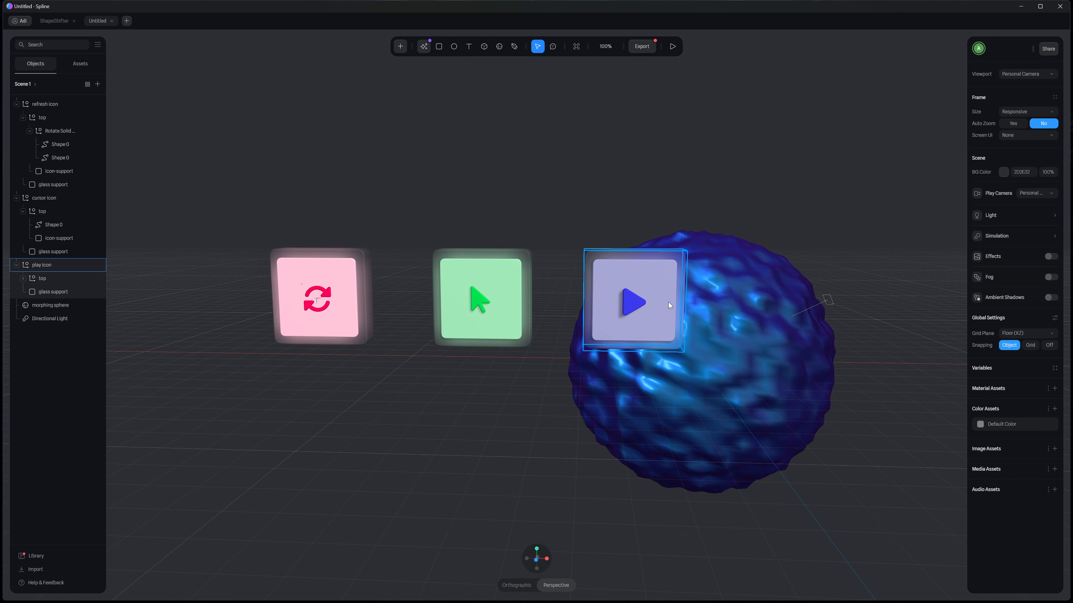
pyautogui.click(661, 292)
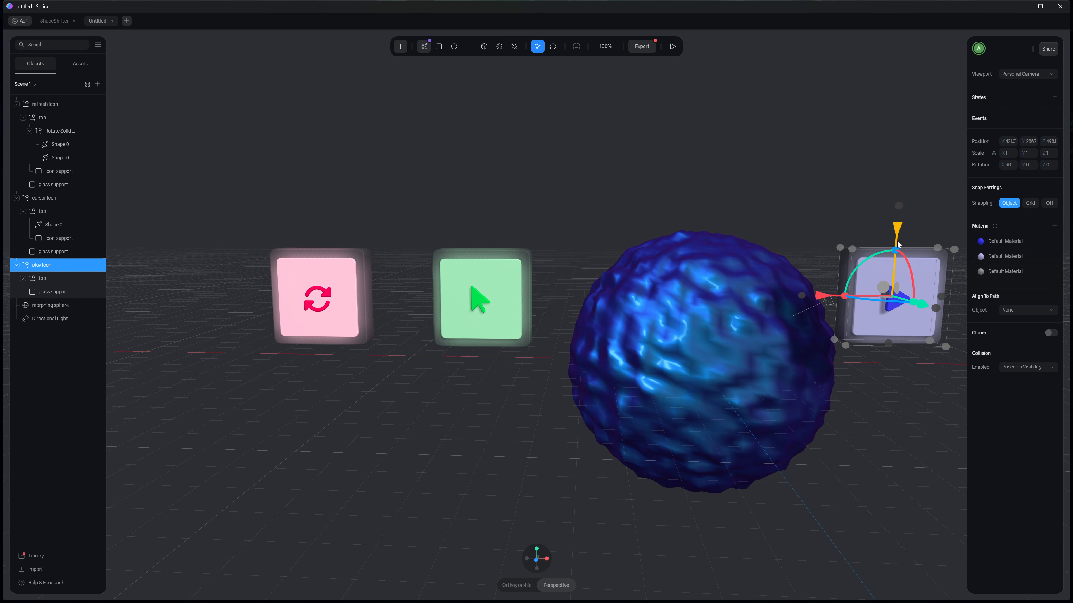
pyautogui.moveTo(898, 239); pyautogui.dragTo(900, 282)
pyautogui.moveTo(837, 219); pyautogui.dragTo(755, 214, button='middle')
# Step: Place the green cursor tile above the sphere and the pink refresh tile at its upper left
pyautogui.click(397, 276)
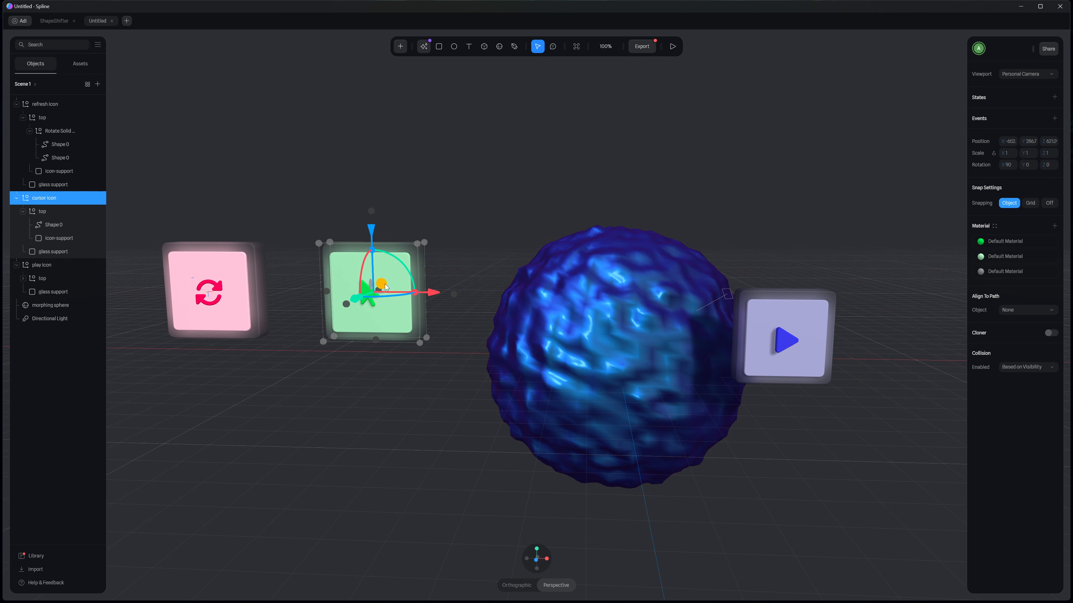
pyautogui.moveTo(386, 288); pyautogui.dragTo(662, 166)
pyautogui.click(259, 291)
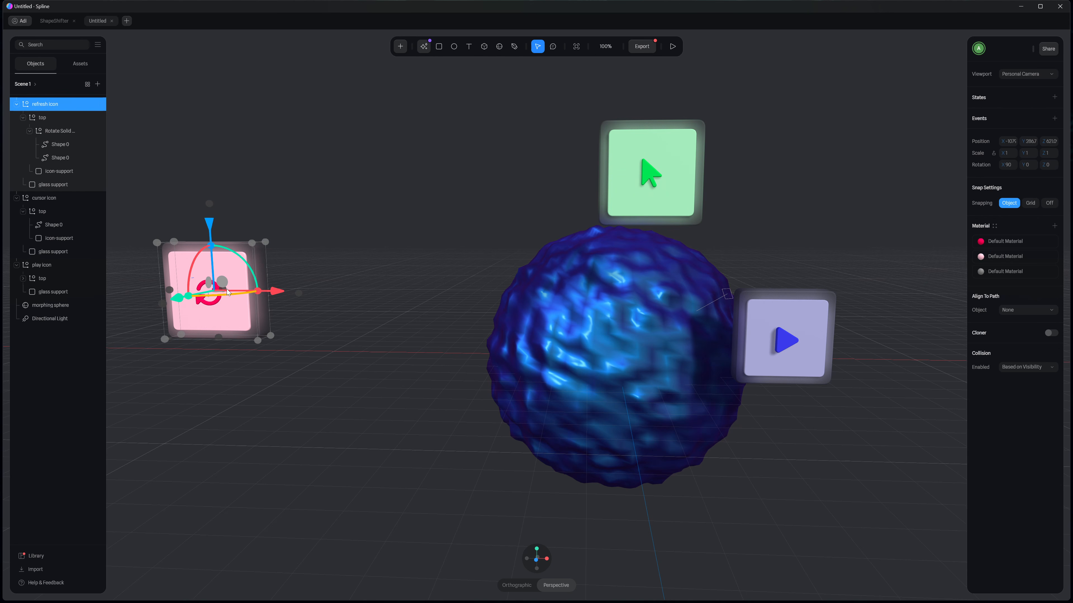
pyautogui.moveTo(223, 284); pyautogui.dragTo(448, 251)
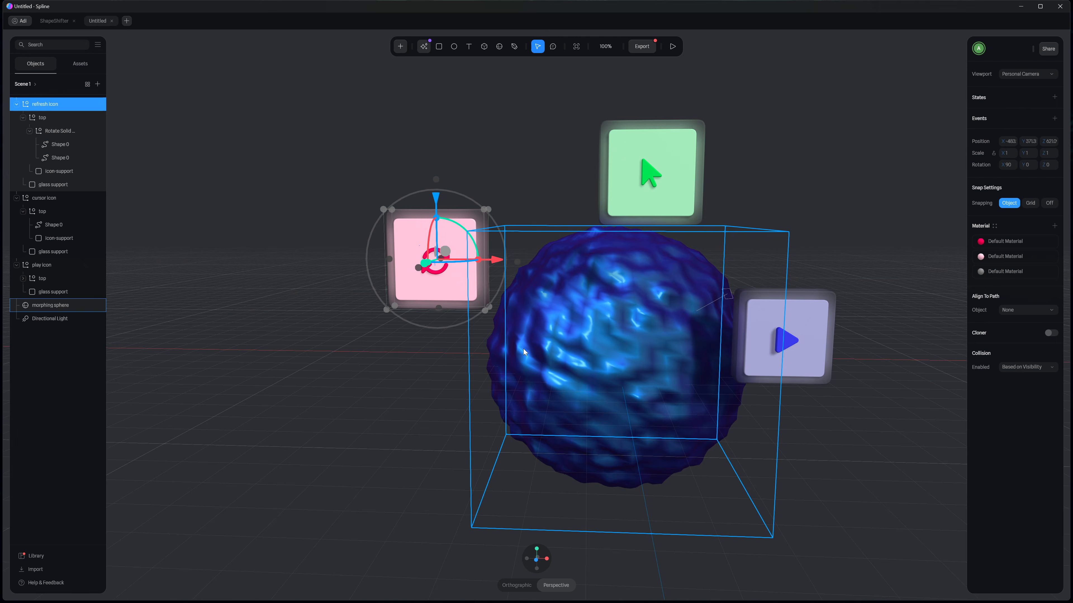
# Step: Push the refresh tile back in depth alongside the sphere and lower it
pyautogui.keyDown('alt'); pyautogui.moveTo(646, 358); pyautogui.dragTo(1056, 384); pyautogui.keyUp('alt')
pyautogui.moveTo(606, 337); pyautogui.dragTo(755, 352)
pyautogui.hotkey('ctrl', 'z')
pyautogui.keyDown('alt'); pyautogui.moveTo(600, 396); pyautogui.dragTo(810, 406); pyautogui.keyUp('alt')
pyautogui.moveTo(593, 269); pyautogui.dragTo(483, 275)
pyautogui.moveTo(548, 206); pyautogui.dragTo(549, 284)
# Step: Shift the refresh tile farther out from the sphere along X, raise it slightly, and deselect it
pyautogui.moveTo(653, 370); pyautogui.dragTo(915, 387, button='middle')
pyautogui.moveTo(629, 354); pyautogui.dragTo(666, 371)
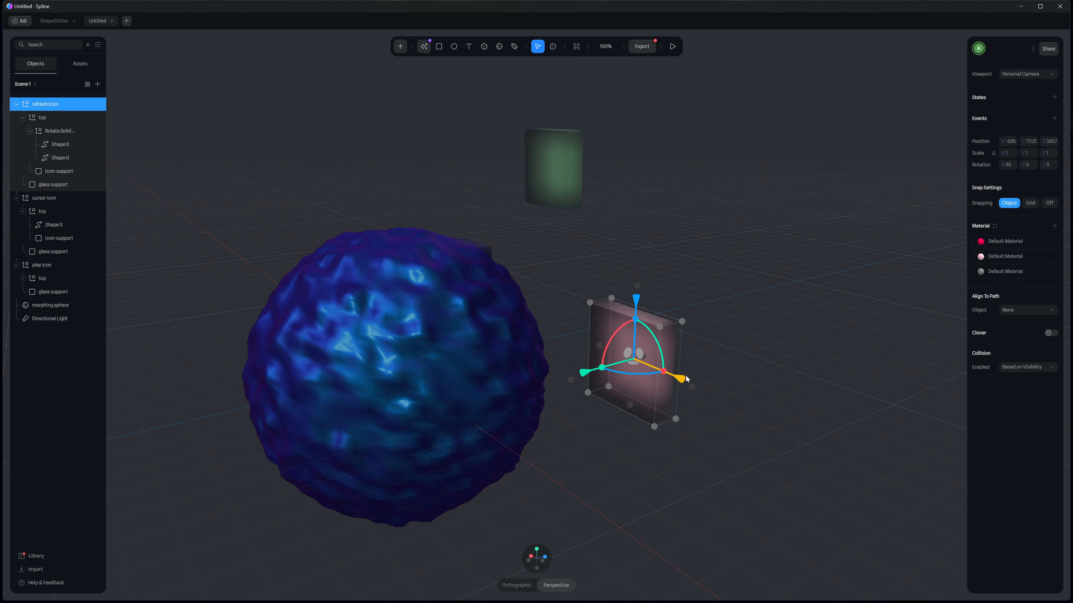
pyautogui.moveTo(630, 292); pyautogui.dragTo(630, 268)
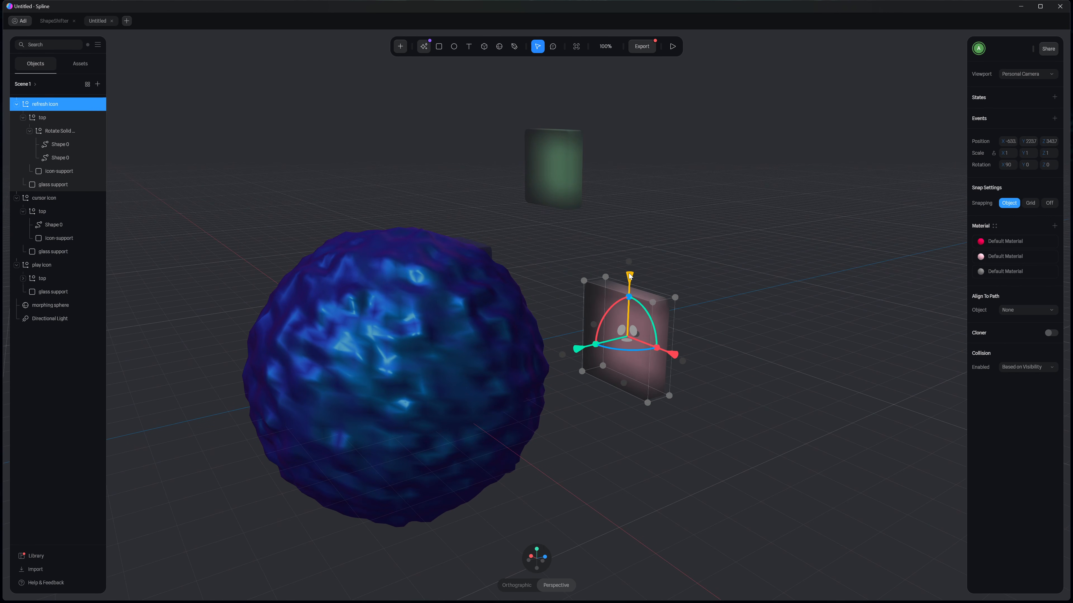
pyautogui.moveTo(709, 271); pyautogui.dragTo(361, 259, button='middle')
pyautogui.moveTo(633, 277); pyautogui.dragTo(292, 336, button='middle')
pyautogui.moveTo(699, 300); pyautogui.dragTo(960, 329, button='middle')
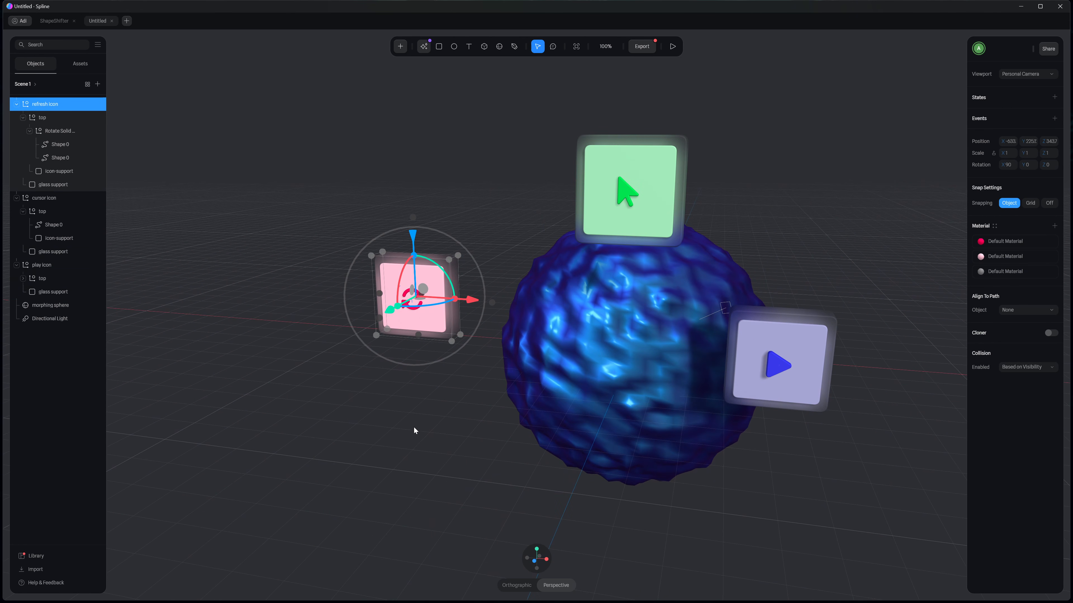
pyautogui.click(474, 435)
pyautogui.moveTo(487, 407); pyautogui.dragTo(617, 383, button='middle')
# Step: Tilt the refresh tile slightly so it no longer faces straight ahead, and select the cursor tile
pyautogui.click(432, 315)
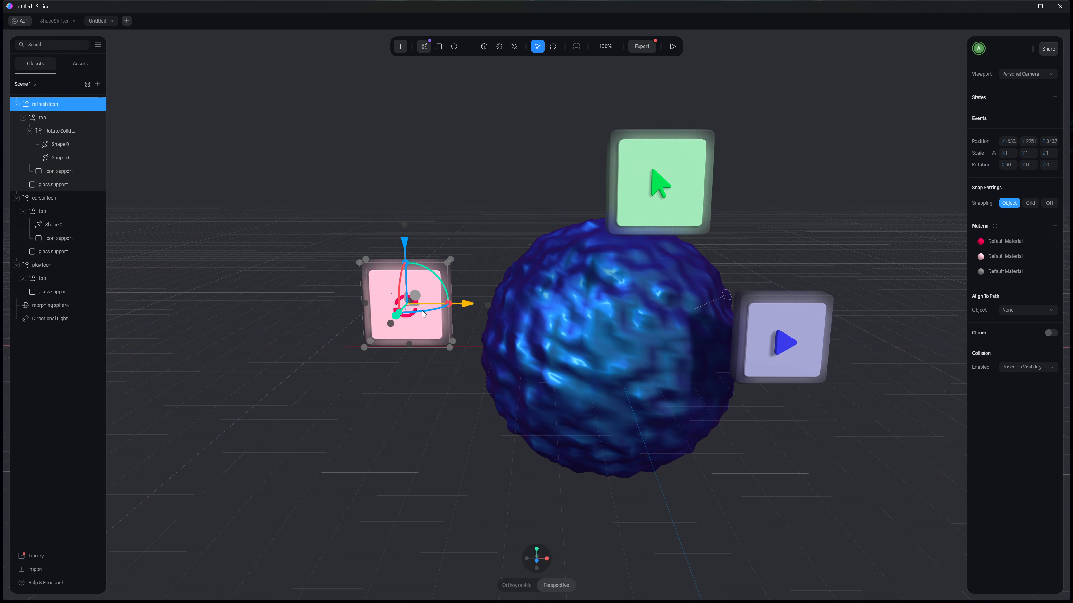
pyautogui.moveTo(426, 315)
pyautogui.mouseDown()
pyautogui.moveTo(451, 314)
pyautogui.moveTo(420, 293)
pyautogui.moveTo(422, 311)
pyautogui.moveTo(420, 297)
pyautogui.mouseUp()
pyautogui.click(672, 199)
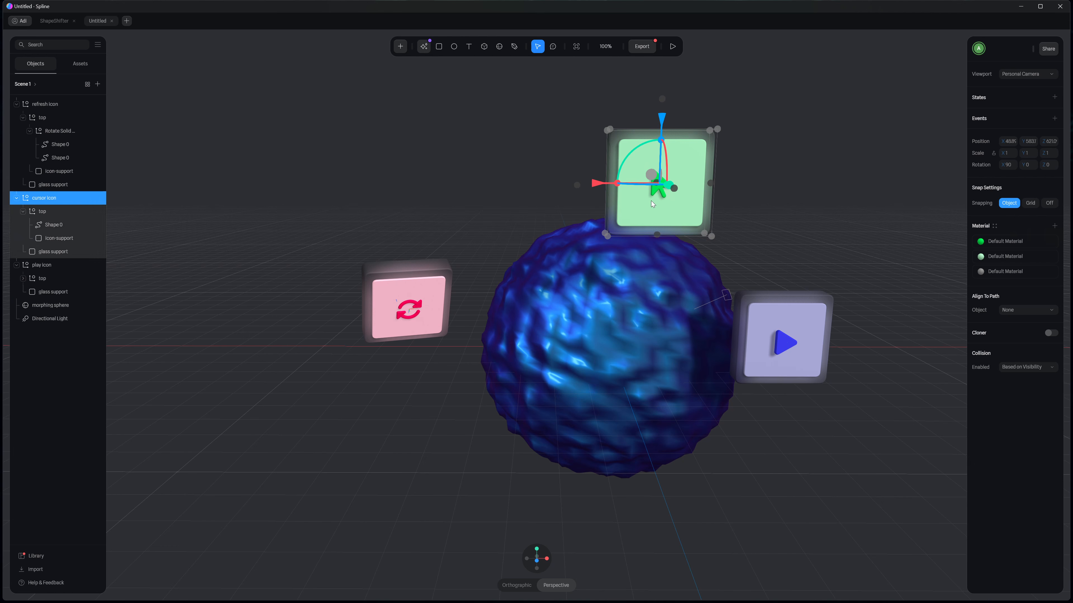
# Step: Tilt the green cursor tile in two directions and turn the purple play tile outward, away from the sphere
pyautogui.moveTo(641, 182); pyautogui.dragTo(624, 186)
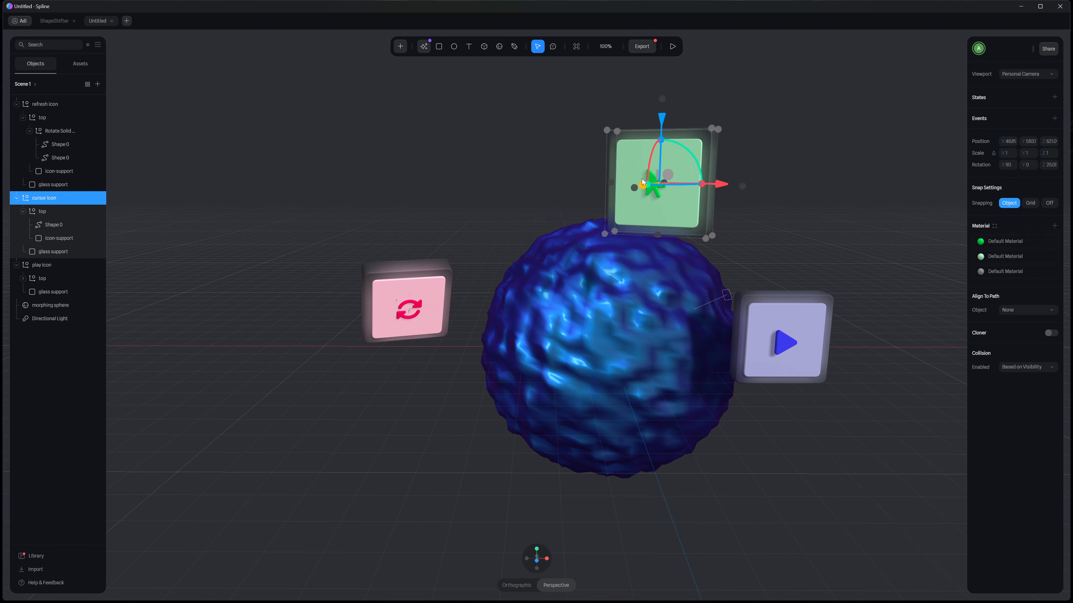
pyautogui.moveTo(702, 180); pyautogui.dragTo(651, 171)
pyautogui.click(775, 348)
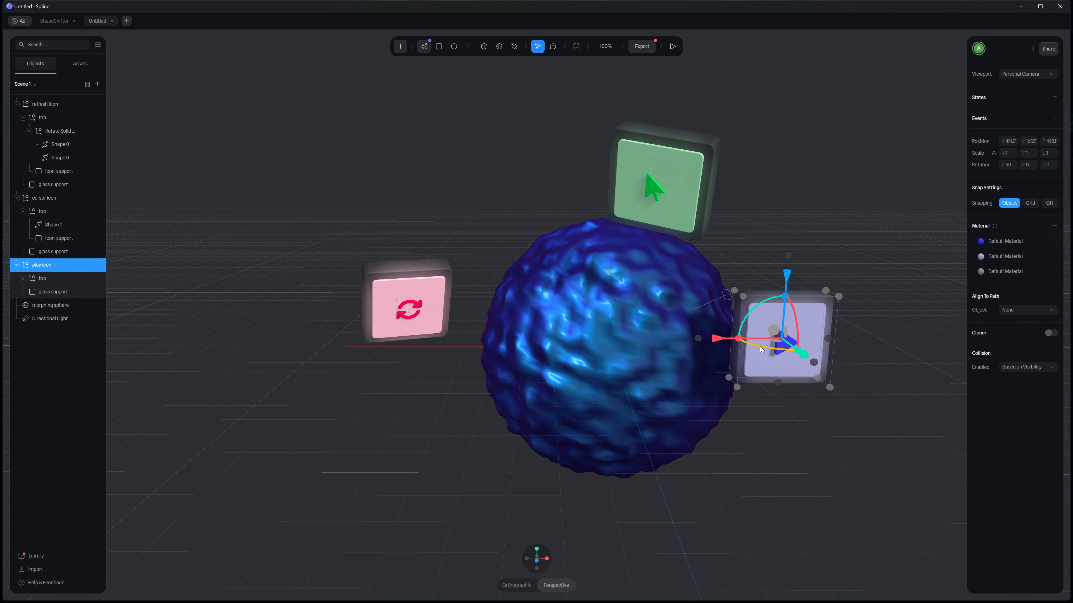
pyautogui.moveTo(759, 346); pyautogui.dragTo(821, 330)
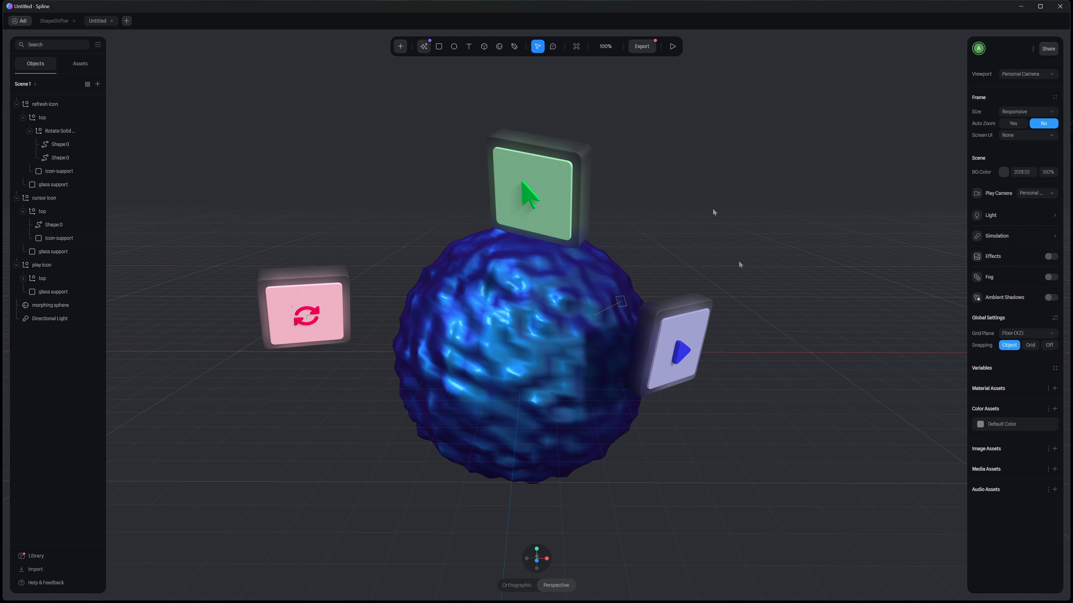
# Step: Preview the scene, orbit around the sphere and its icon tiles, and return to editing
pyautogui.click(673, 47)
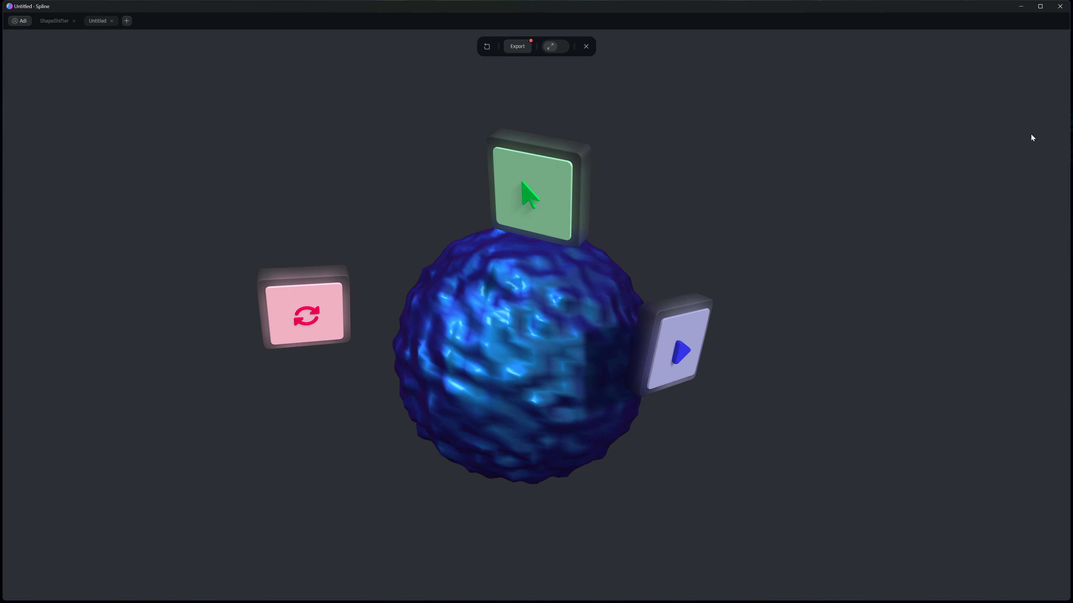
pyautogui.click(566, 201)
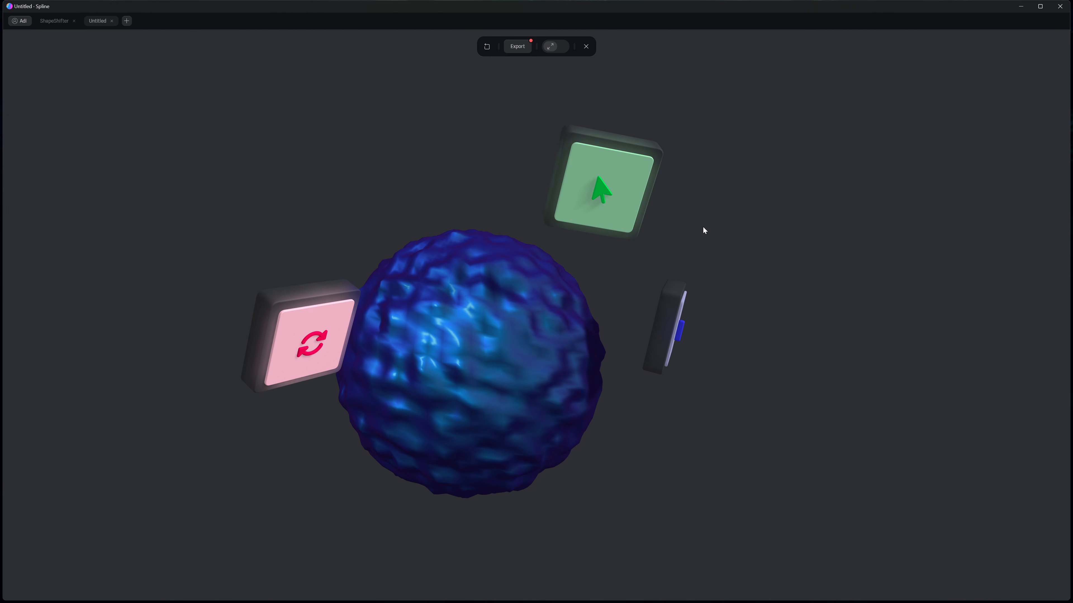
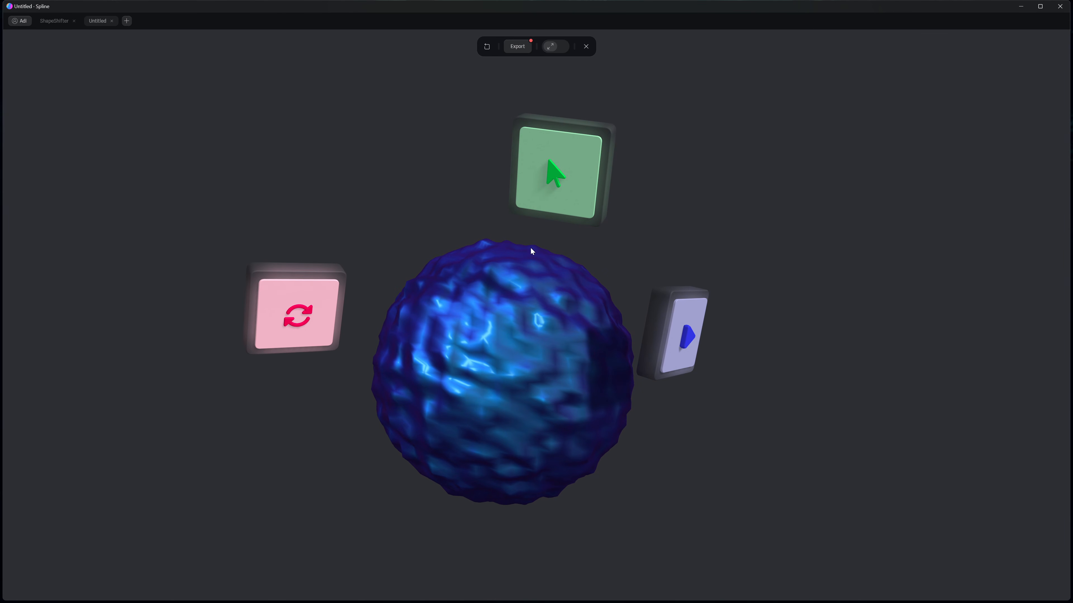
pyautogui.click(586, 46)
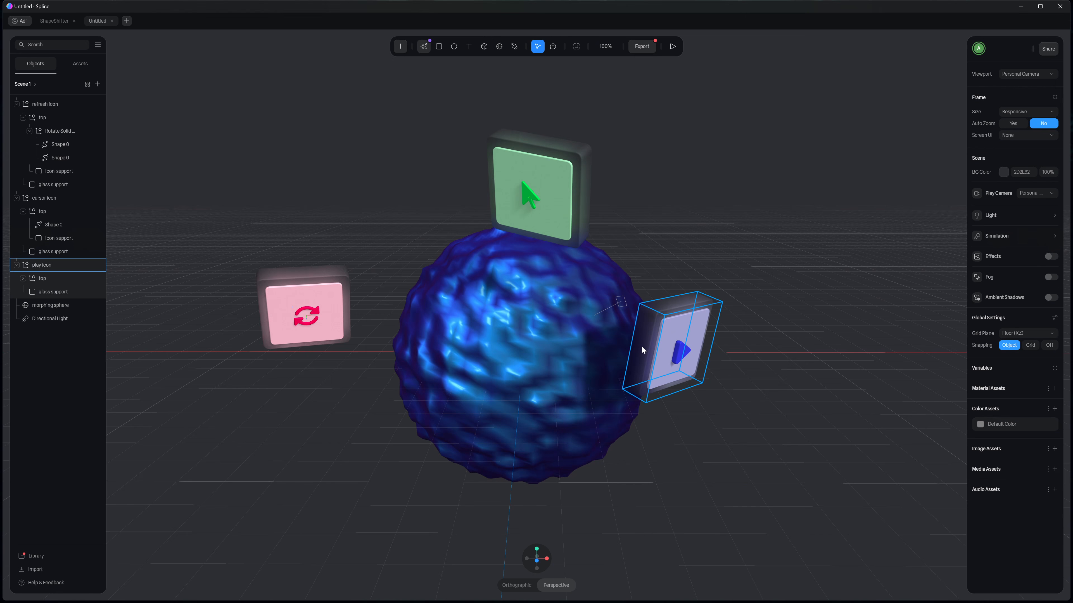
# Step: Add a new state to the morphing sphere, check the Base State, and make the new state active
pyautogui.click(534, 317)
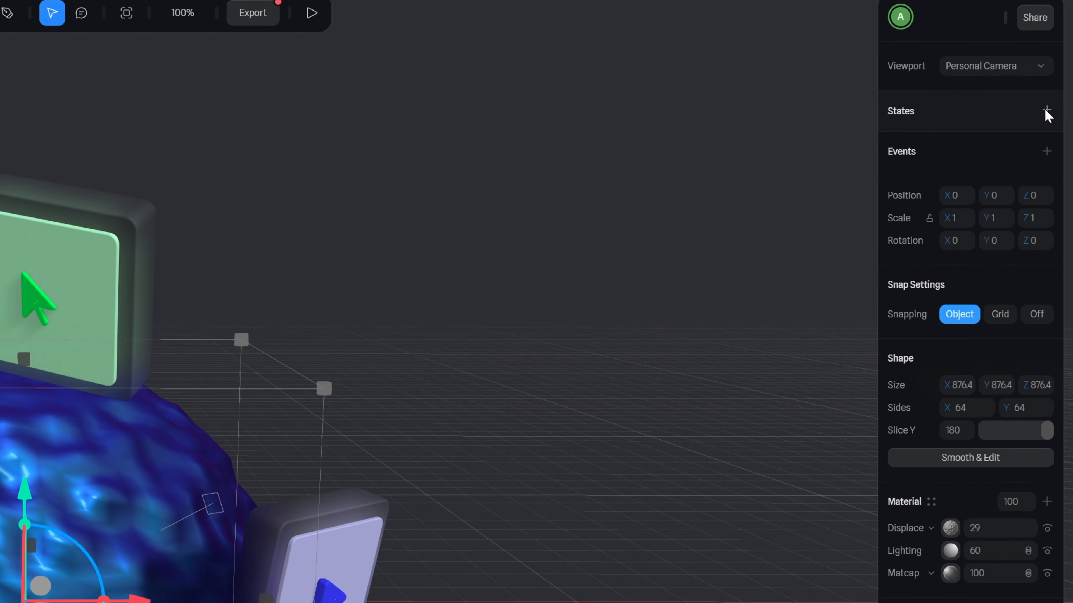
pyautogui.click(1052, 99)
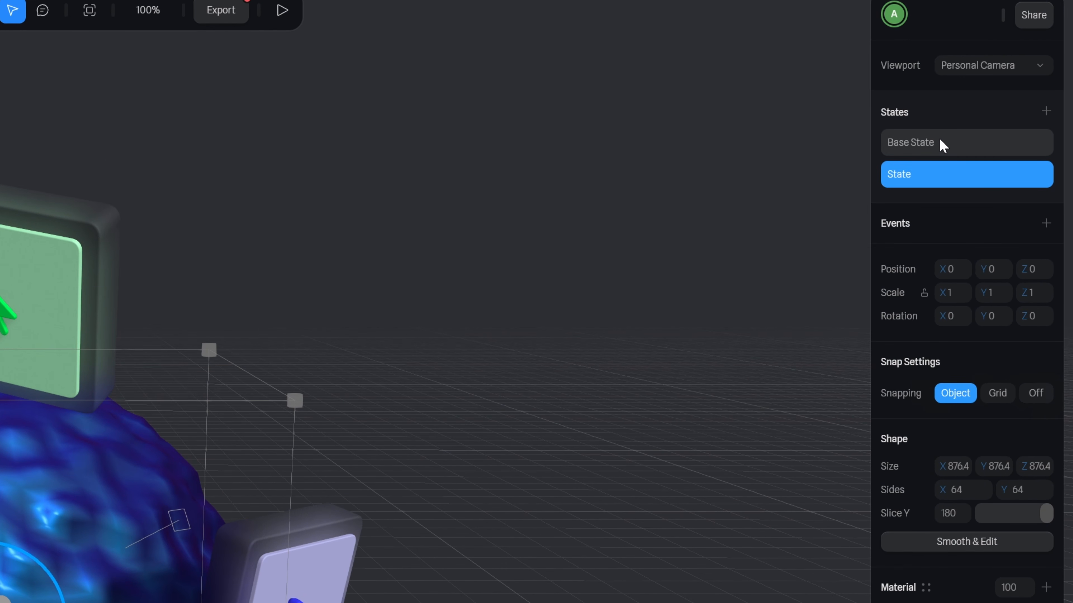
pyautogui.click(942, 146)
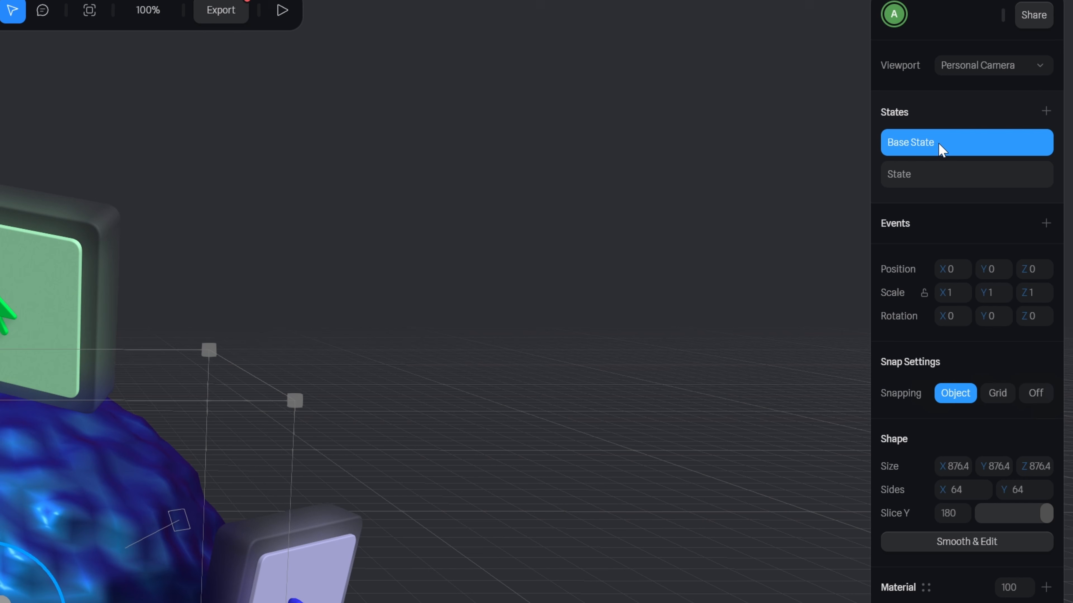
pyautogui.click(941, 178)
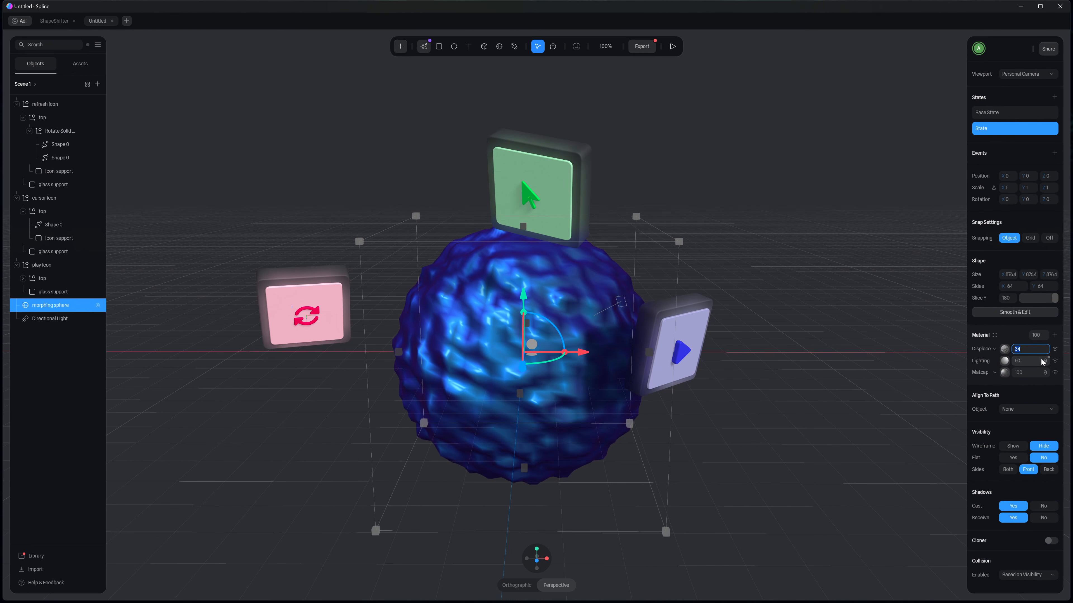
# Step: Set the sphere's Displace amount to 84 in the new state
pyautogui.press('Up')
pyautogui.press('Up')
pyautogui.press('Up')
pyautogui.press('Up')
pyautogui.press('Up')
pyautogui.press('Up')
pyautogui.press('Up')
pyautogui.press('Up')
pyautogui.press('Up')
pyautogui.press('Up')
pyautogui.press('Up')
pyautogui.press('Up')
pyautogui.press('Up')
pyautogui.press('Up')
pyautogui.press('Up')
pyautogui.press('Up')
pyautogui.press('Up')
pyautogui.press('Up')
pyautogui.press('Up')
pyautogui.press('Up')
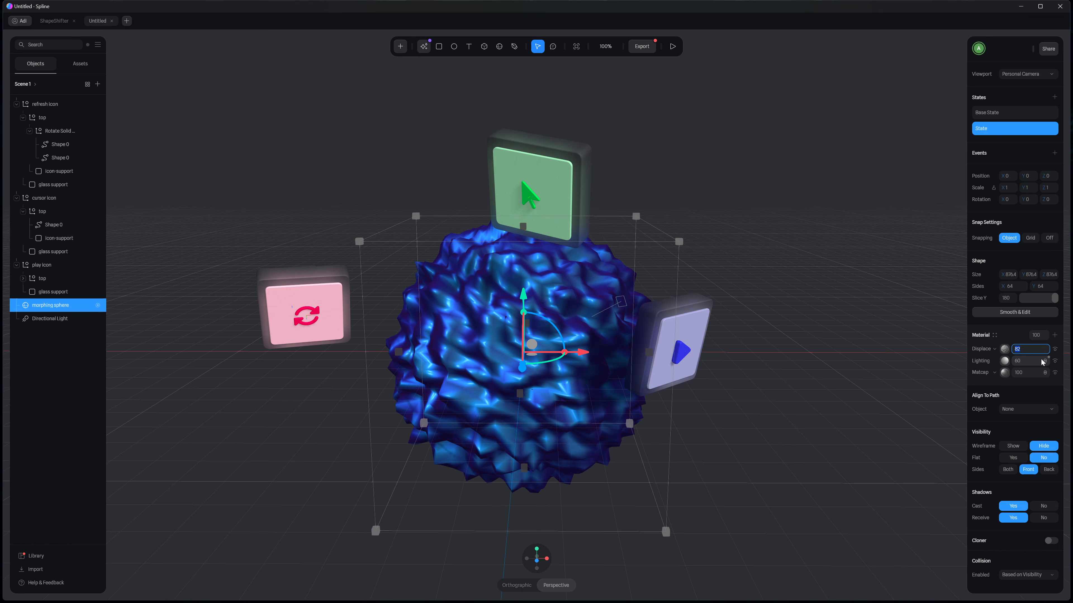
pyautogui.press('Up')
pyautogui.press('Up')
# Step: Try a larger noise scale for the sphere's displacement, restore it to 10, and increase the Movement value
pyautogui.click(1005, 349)
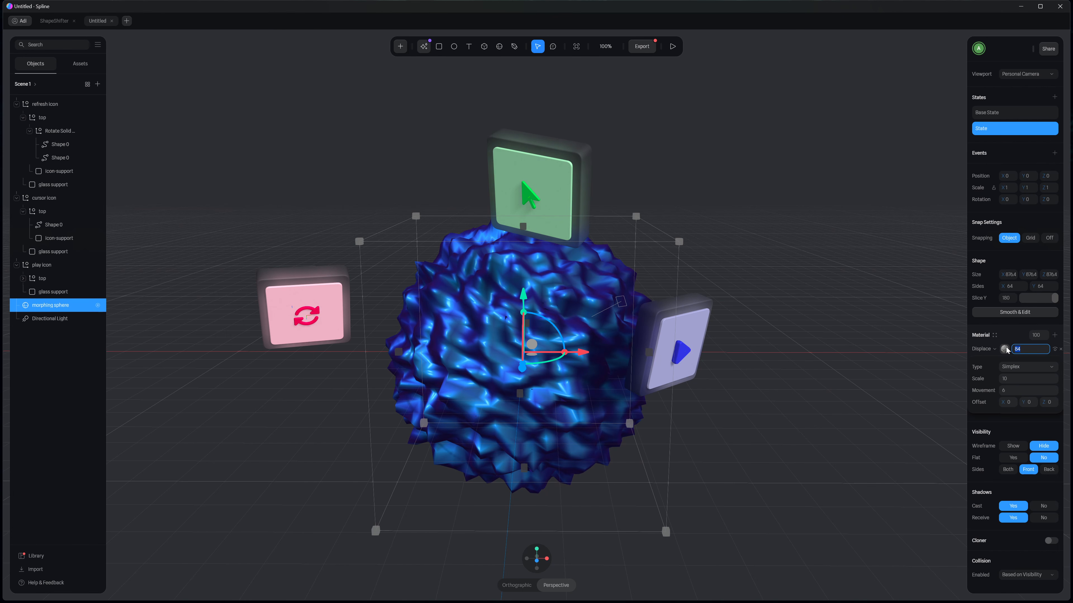
pyautogui.click(1015, 378)
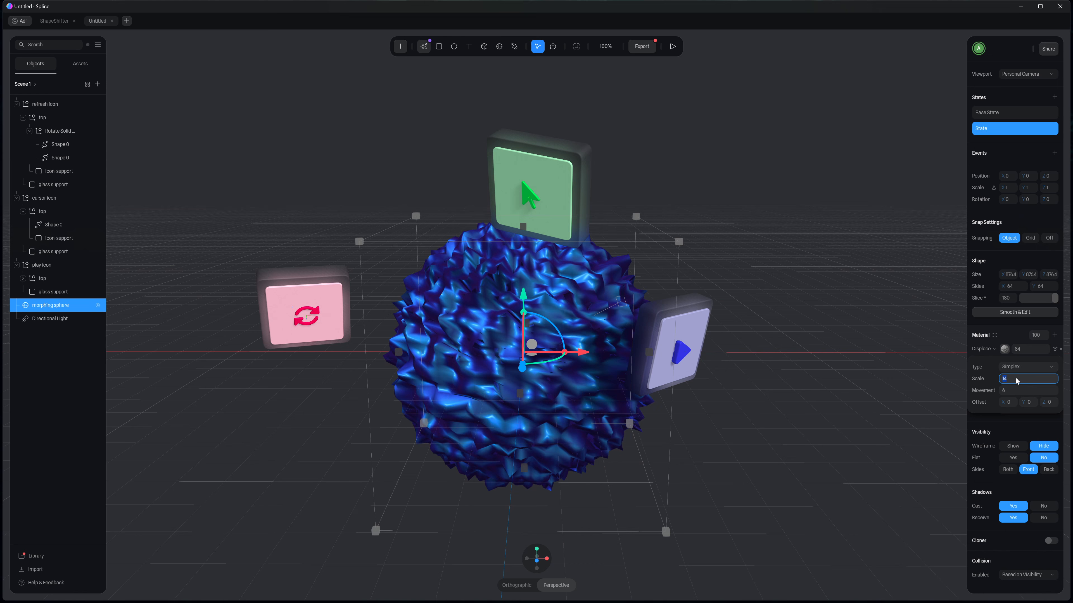
pyautogui.click(1010, 390)
pyautogui.press('Up')
pyautogui.press('Up')
pyautogui.press('Up')
pyautogui.press('Up')
pyautogui.press('Up')
pyautogui.press('Up')
pyautogui.press('Up')
pyautogui.press('Up')
pyautogui.press('Up')
pyautogui.press('Up')
pyautogui.press('Up')
pyautogui.press('Up')
pyautogui.press('Up')
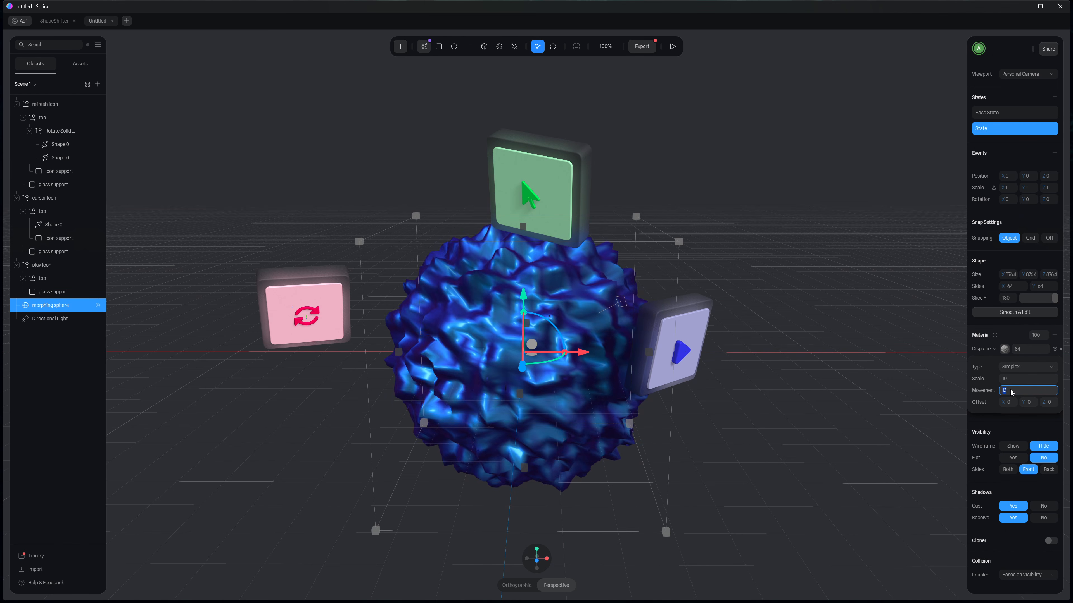
# Step: Try Voronoi as the sphere's displacement noise type, and settle on Perlin
pyautogui.click(1021, 367)
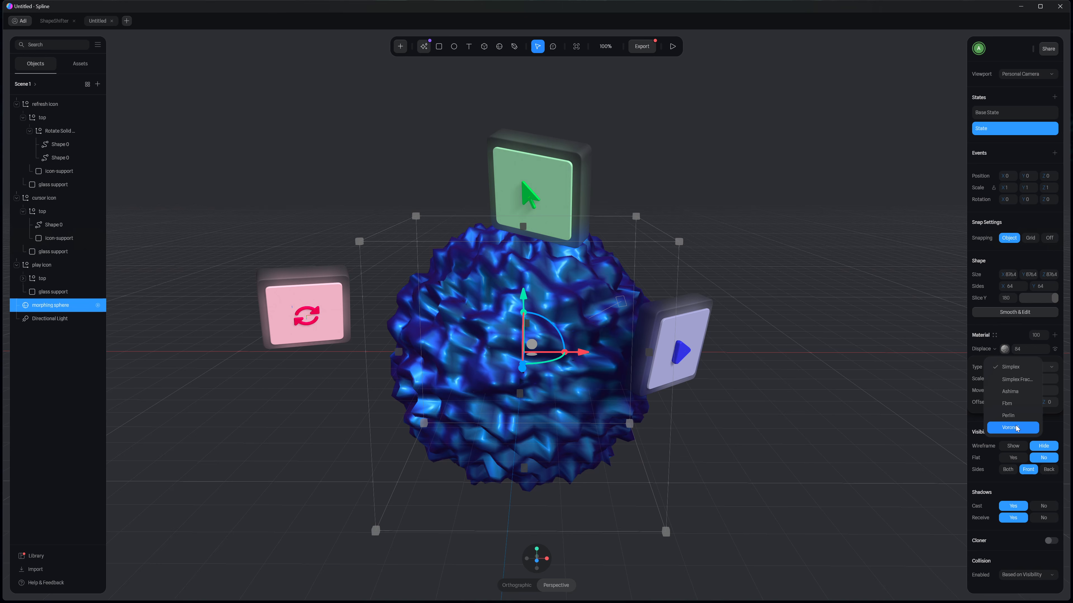
pyautogui.click(1011, 427)
pyautogui.click(1024, 367)
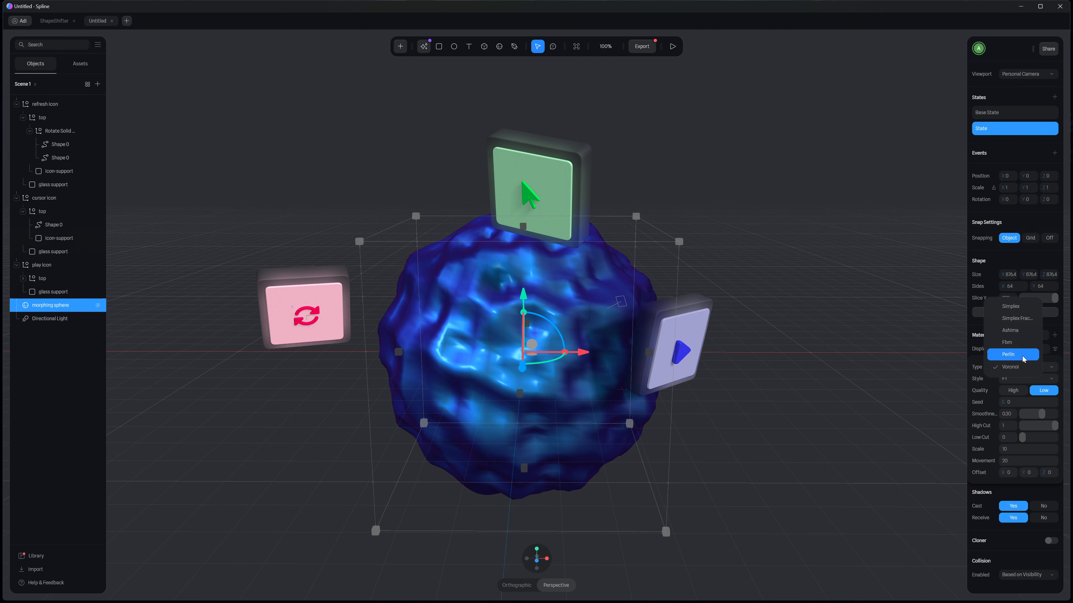
pyautogui.click(1022, 357)
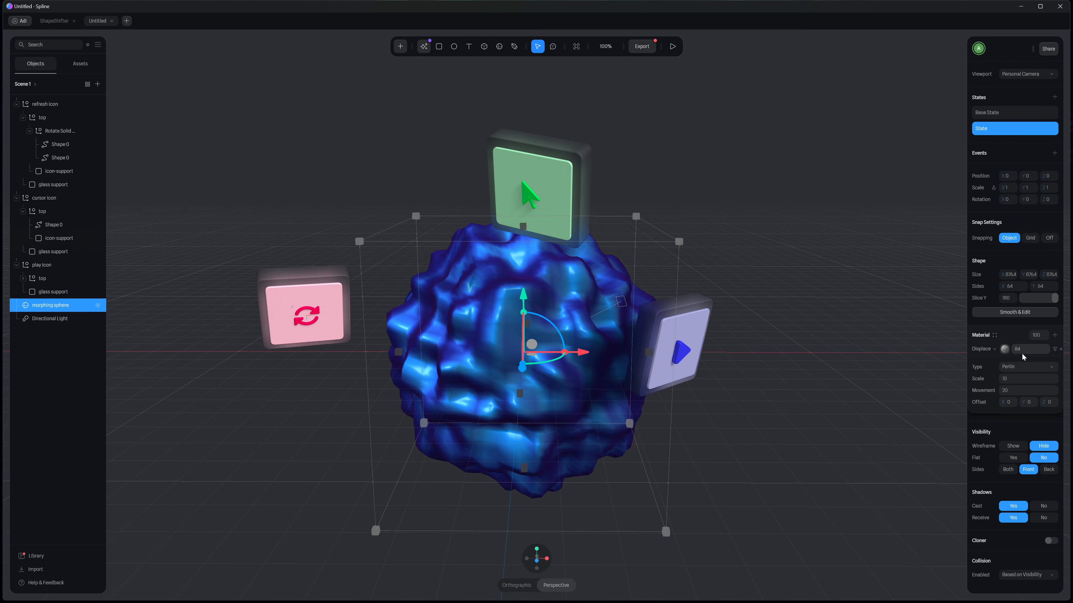
# Step: Compare the sphere's Base State with the new state, and rename the new state "Second state"
pyautogui.click(1003, 114)
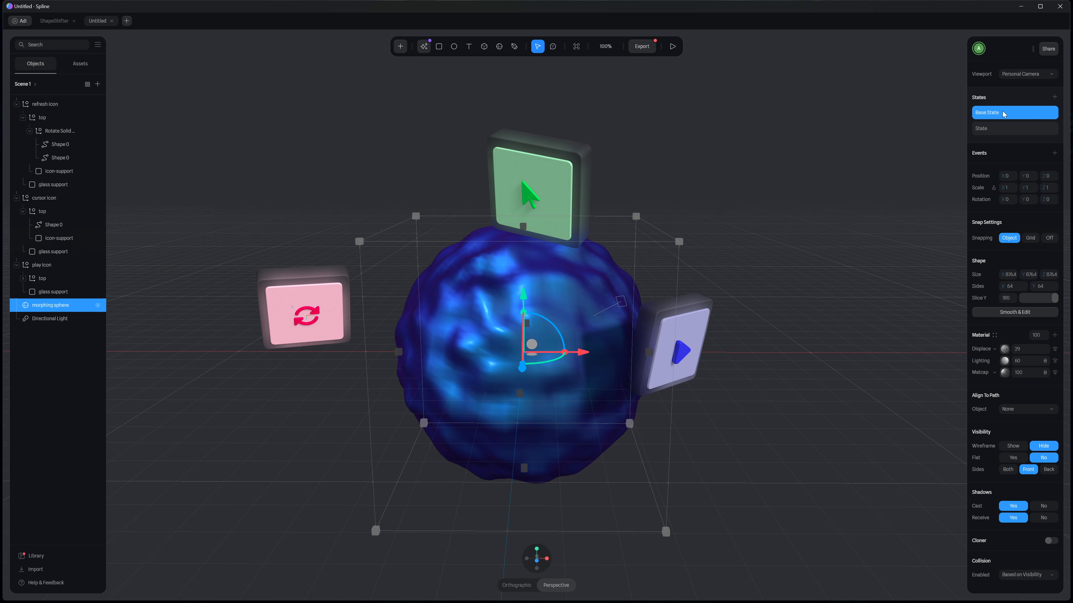
pyautogui.click(1002, 130)
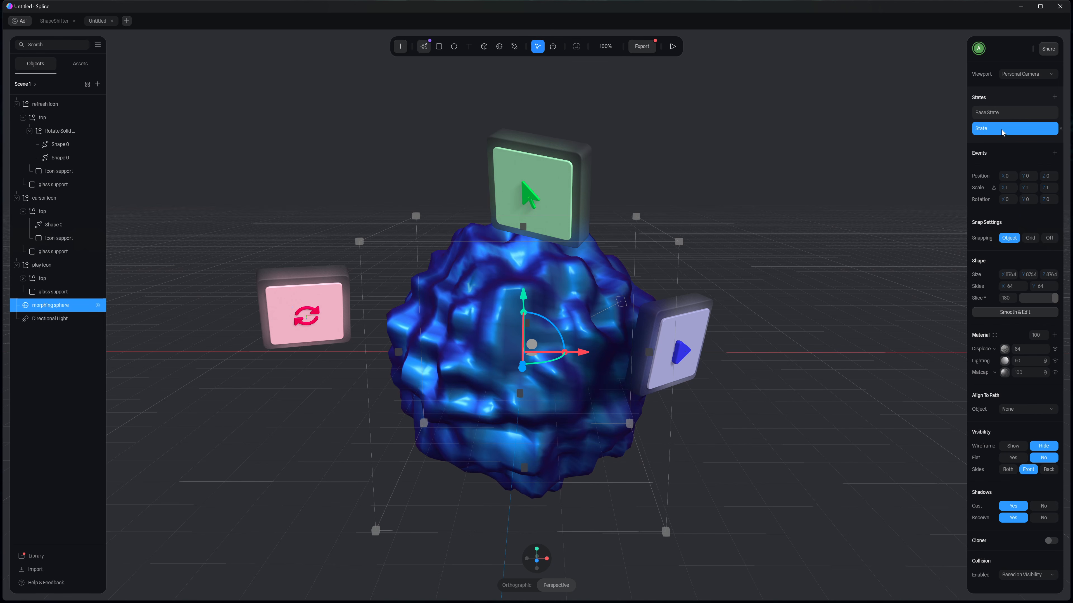
pyautogui.doubleClick(1002, 131)
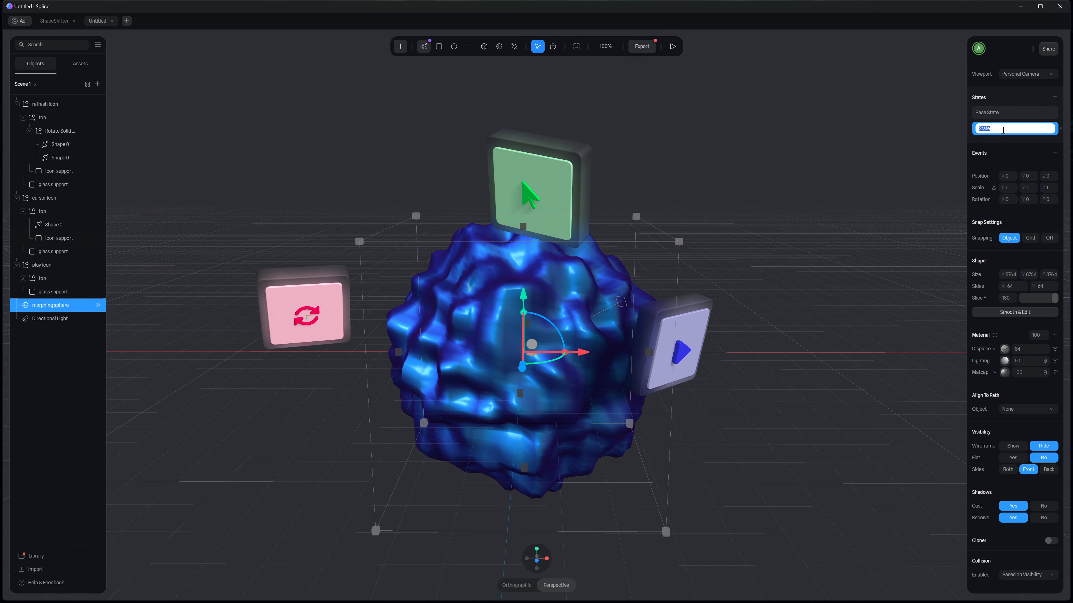
pyautogui.write('Second state')
pyautogui.press('Return')
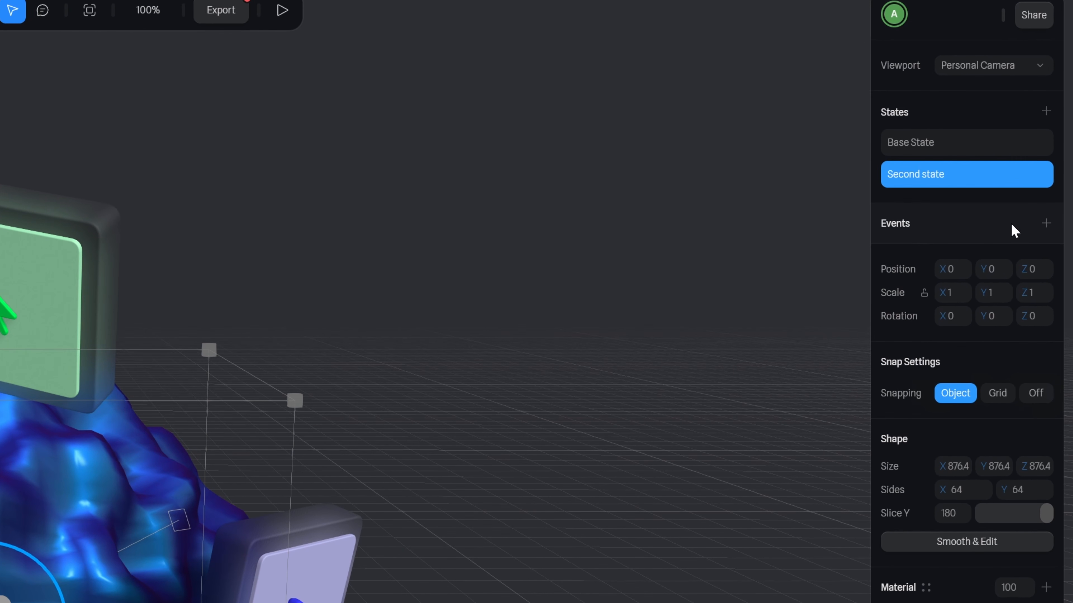
# Step: Add a Start event to the sphere with a Transition action from Current to Second state, and preview it
pyautogui.click(1046, 224)
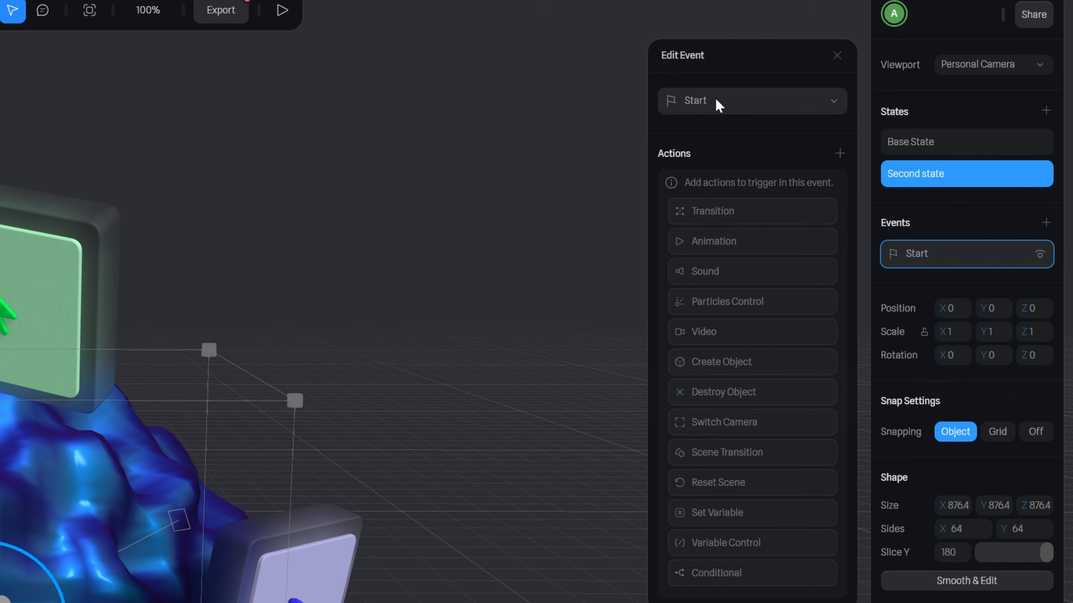
pyautogui.click(719, 105)
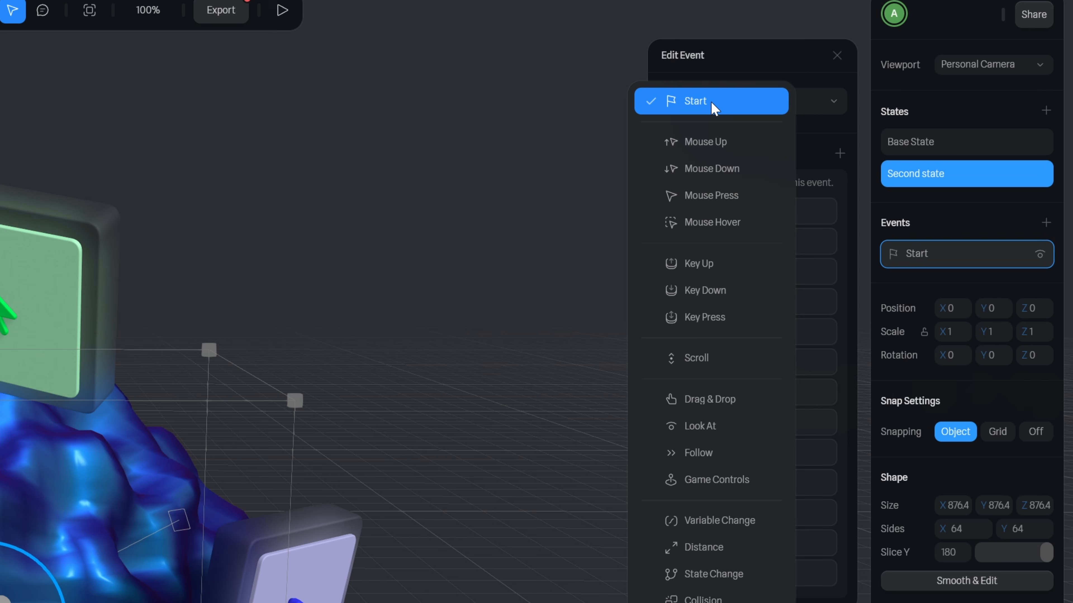
pyautogui.click(713, 105)
pyautogui.click(742, 211)
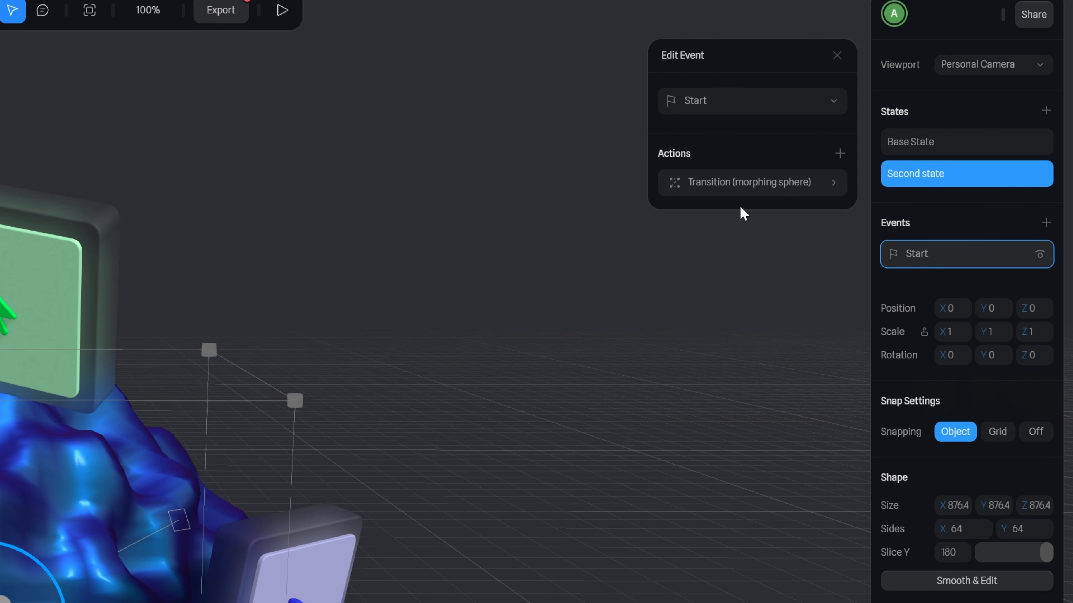
pyautogui.click(756, 186)
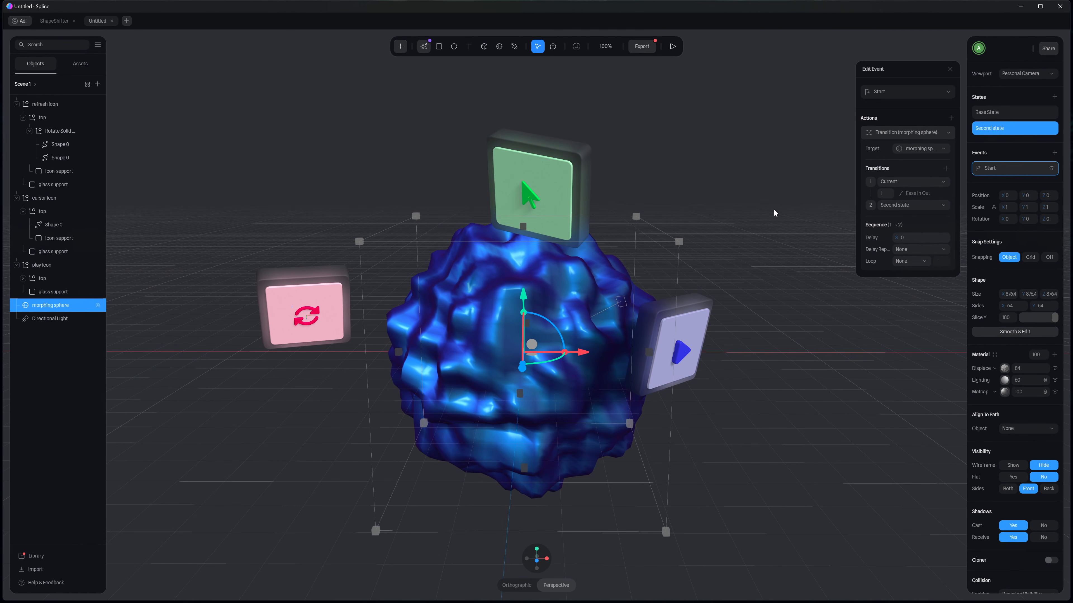
pyautogui.hotkey('shift', 'space')
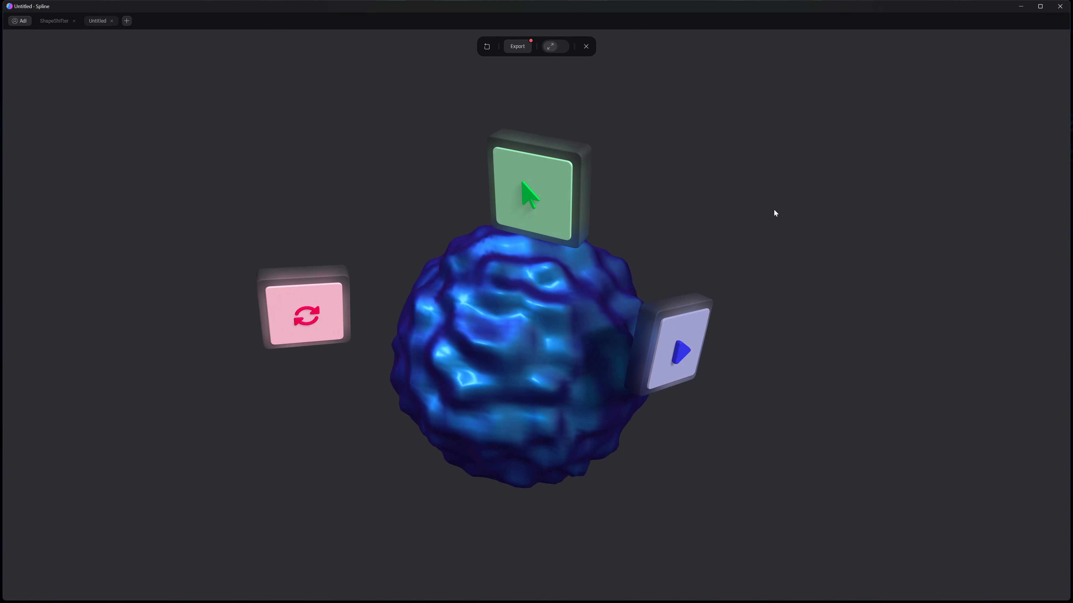
pyautogui.click(586, 46)
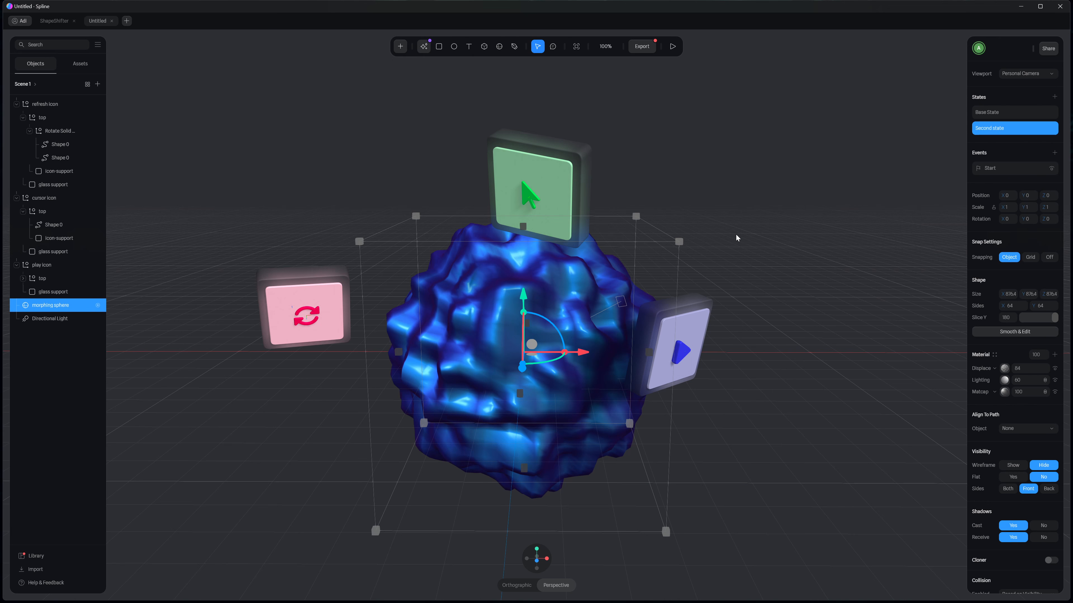
# Step: Set the Start event's sphere transition to loop infinitely with a Ping Pong cycle
pyautogui.click(980, 169)
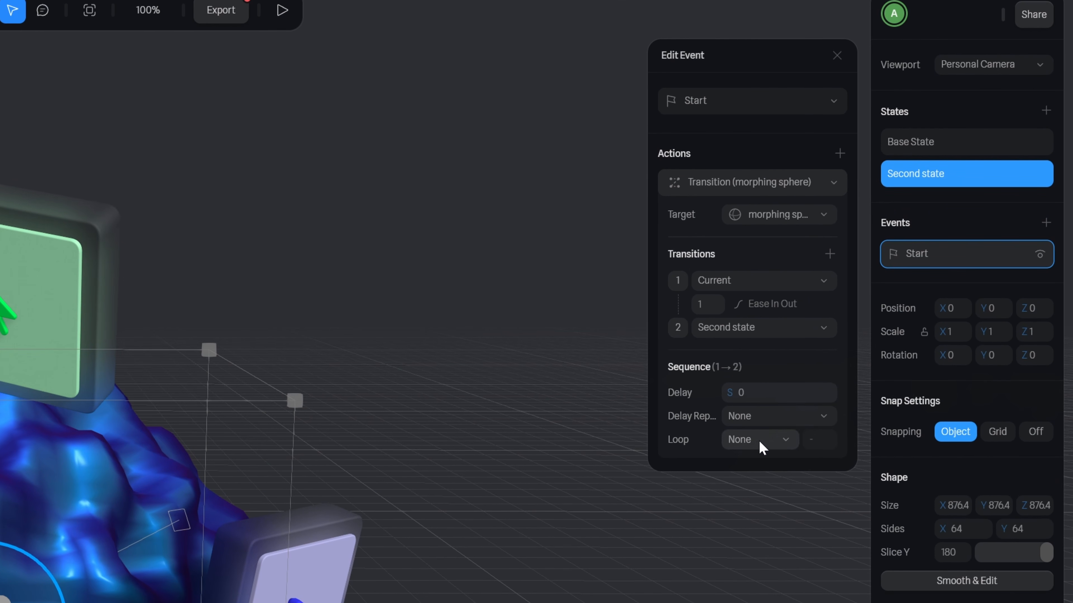
pyautogui.click(758, 440)
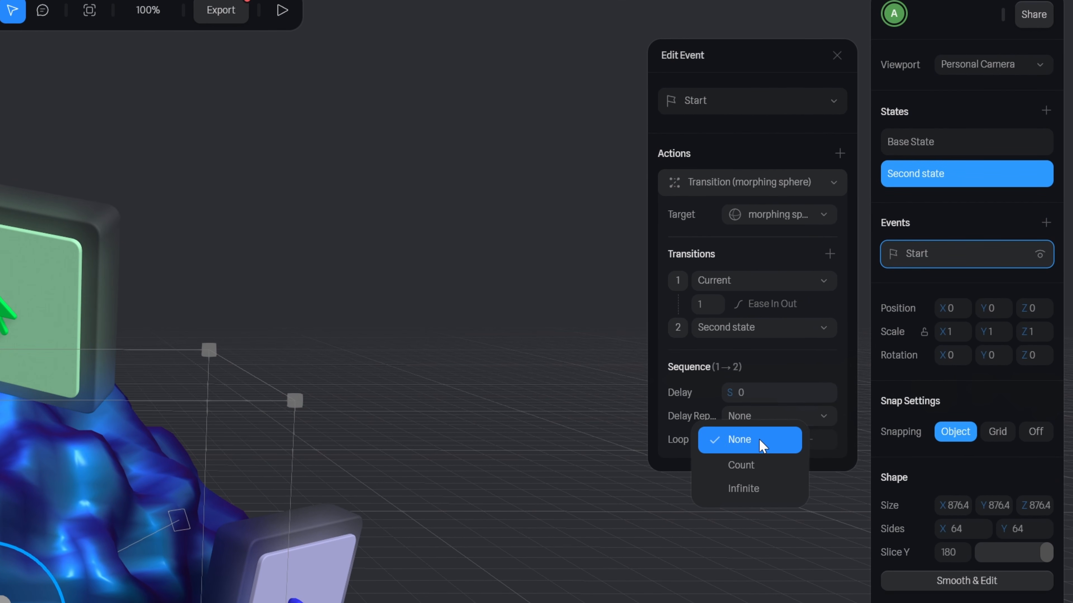
pyautogui.click(761, 486)
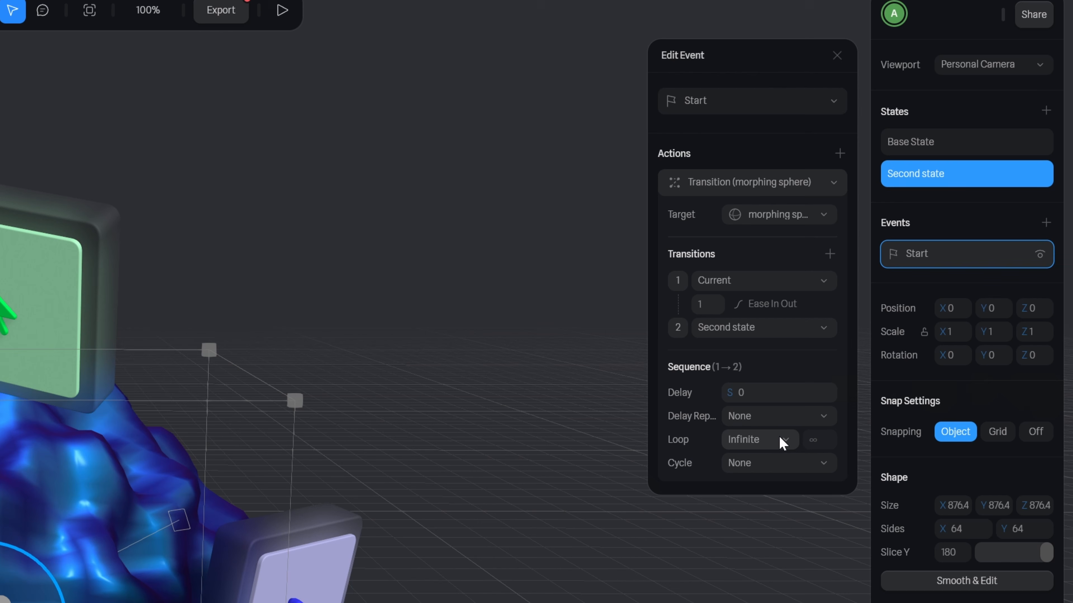
pyautogui.click(769, 462)
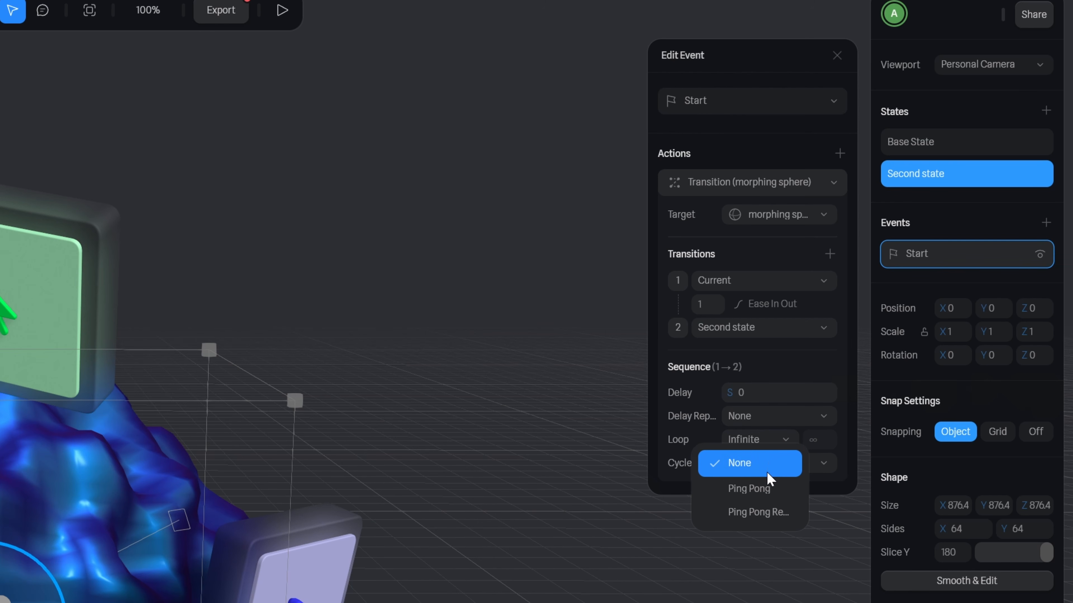
pyautogui.click(763, 494)
# Step: Preview the looping sphere transition, return to editing, and reselect the sphere
pyautogui.click(407, 320)
pyautogui.hotkey('shift', 'space')
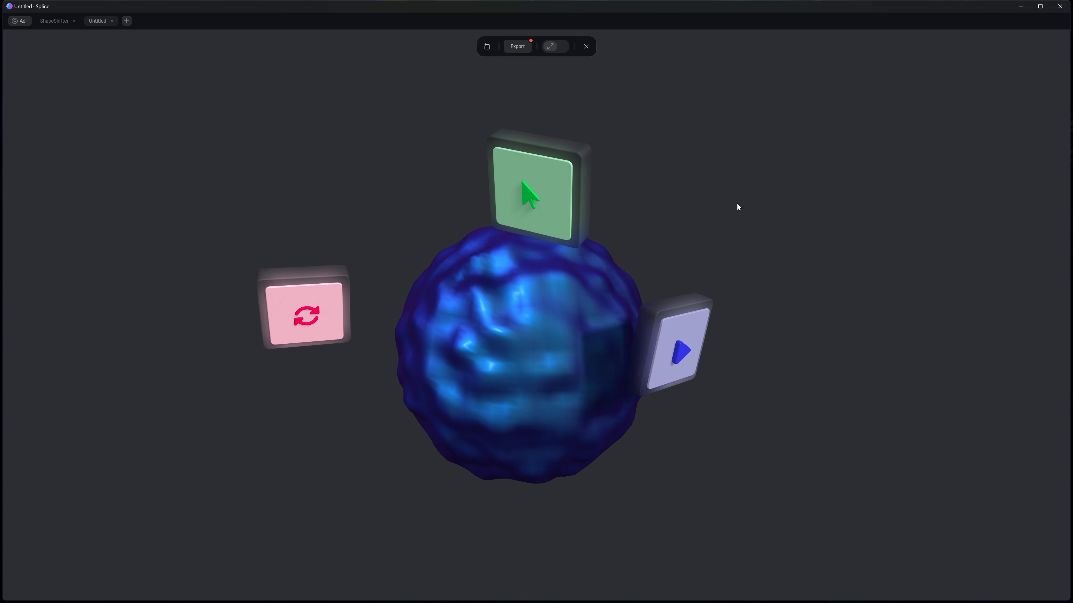
pyautogui.click(586, 46)
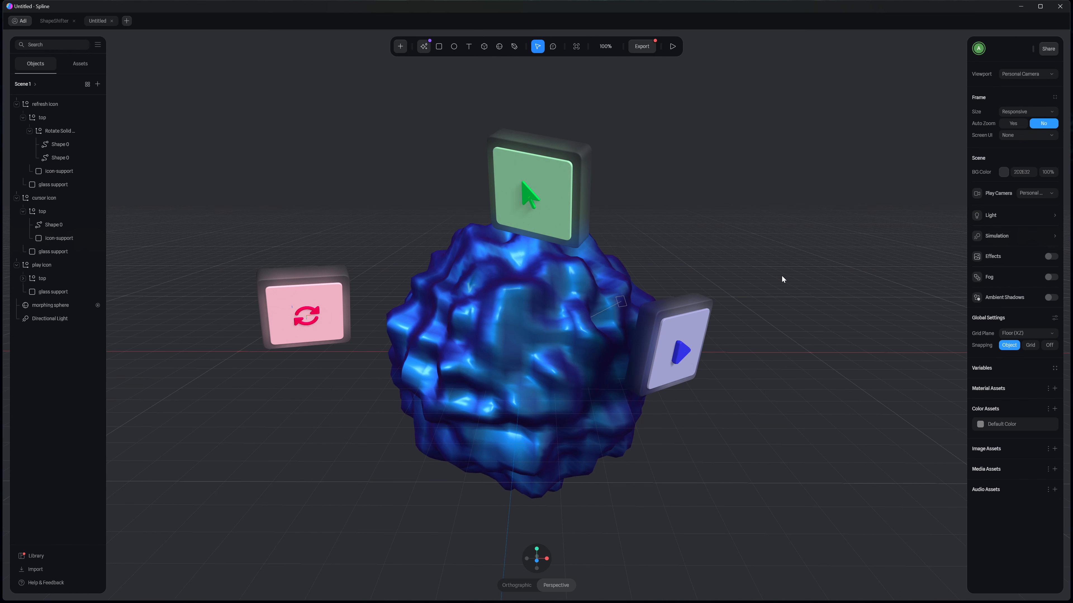
pyautogui.click(601, 286)
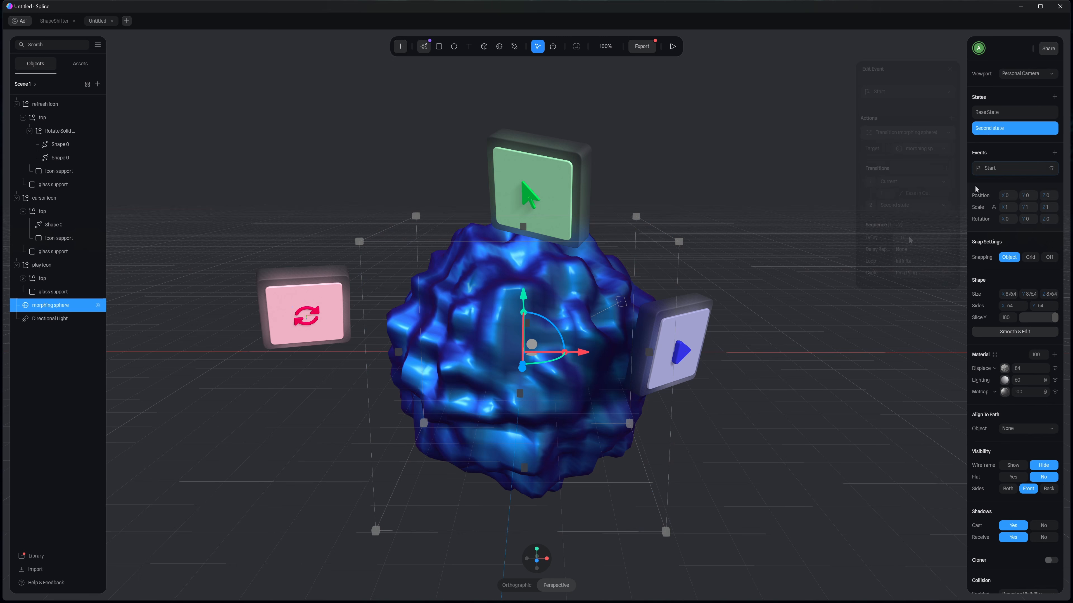
# Step: Open the morphing sphere's Start event and set the duration of its transition to Second state to 5
pyautogui.click(1009, 168)
pyautogui.click(885, 194)
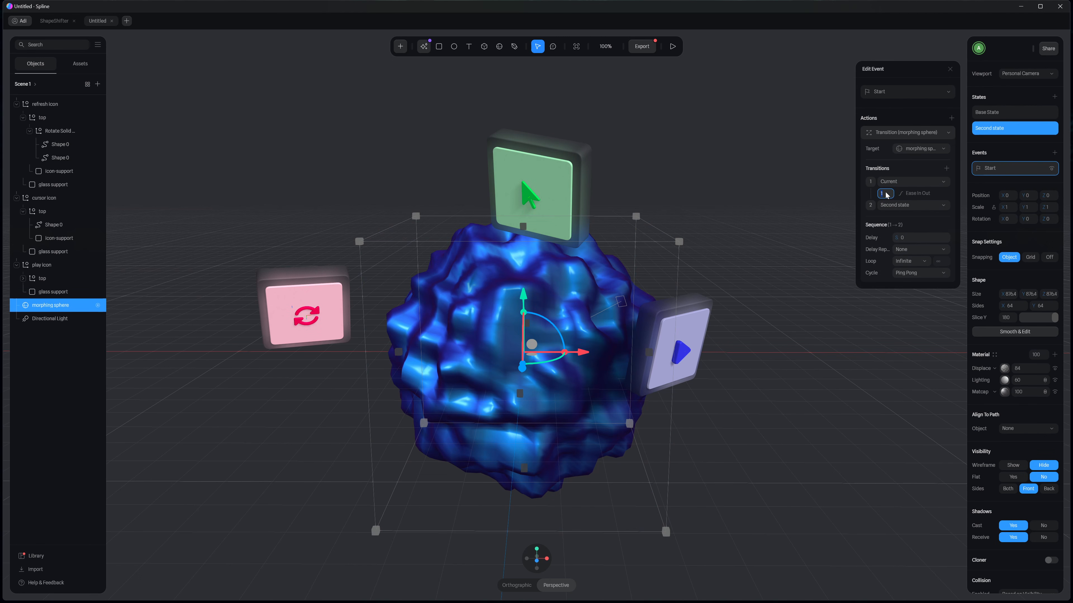
pyautogui.write('5')
# Step: Try Spring easing on the sphere's transition and preview the animation
pyautogui.click(924, 193)
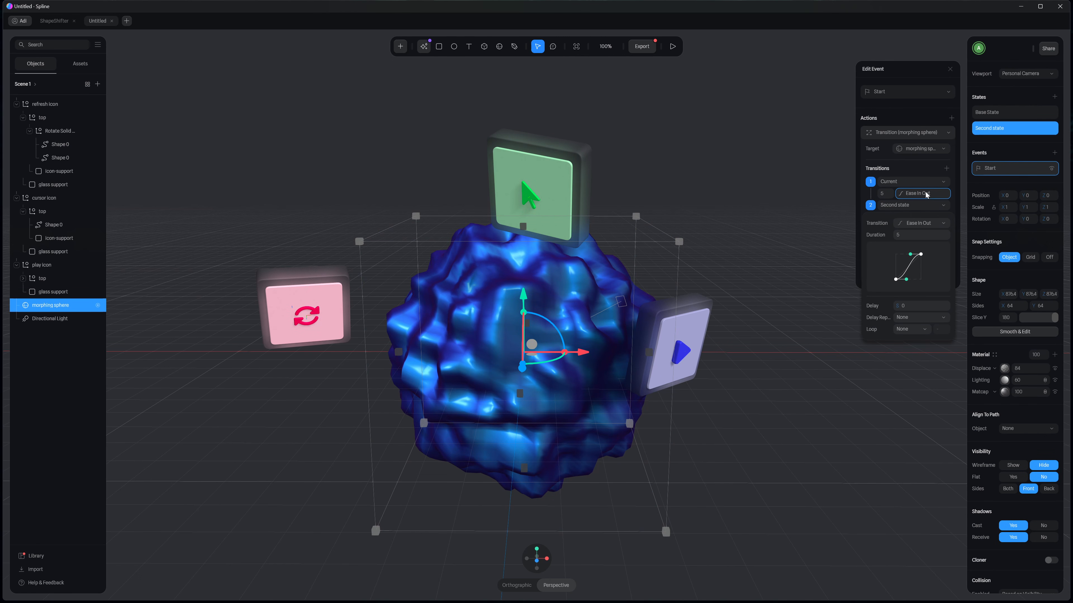
pyautogui.click(920, 223)
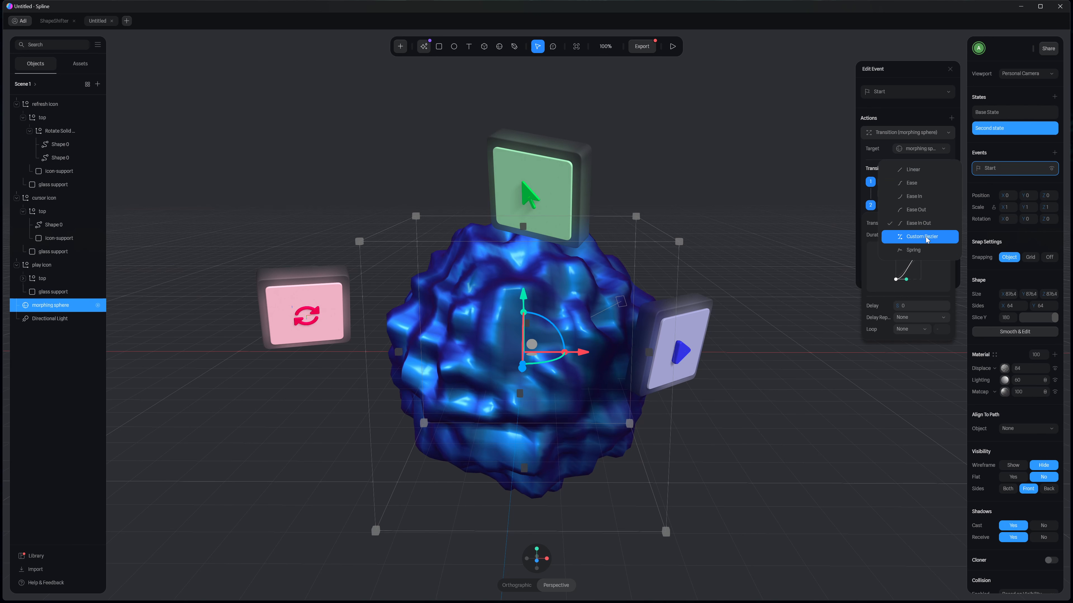
pyautogui.click(923, 253)
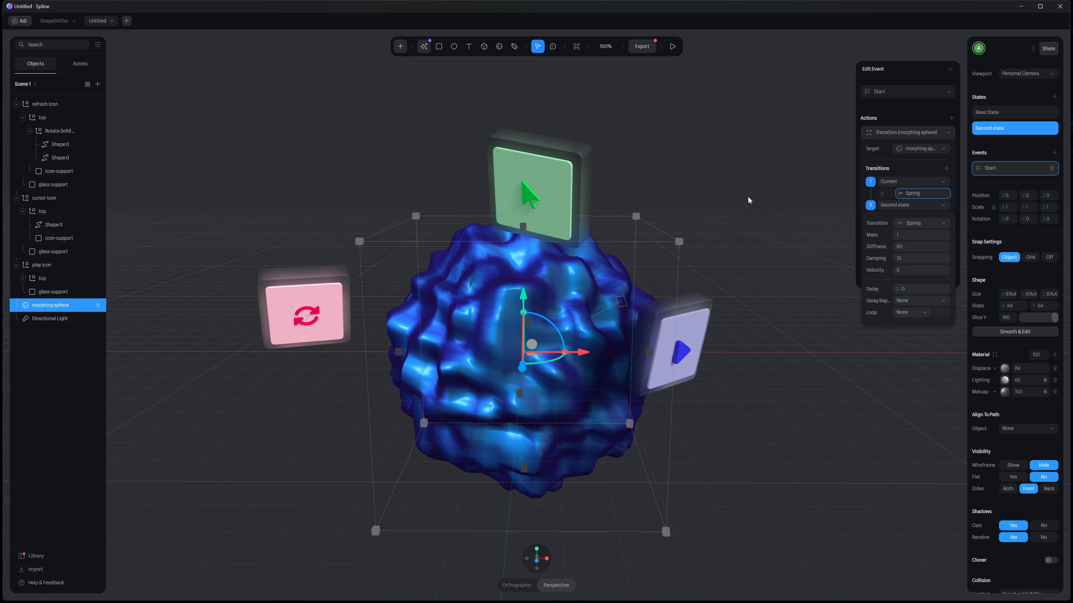
pyautogui.click(741, 190)
pyautogui.hotkey('shift', 'space')
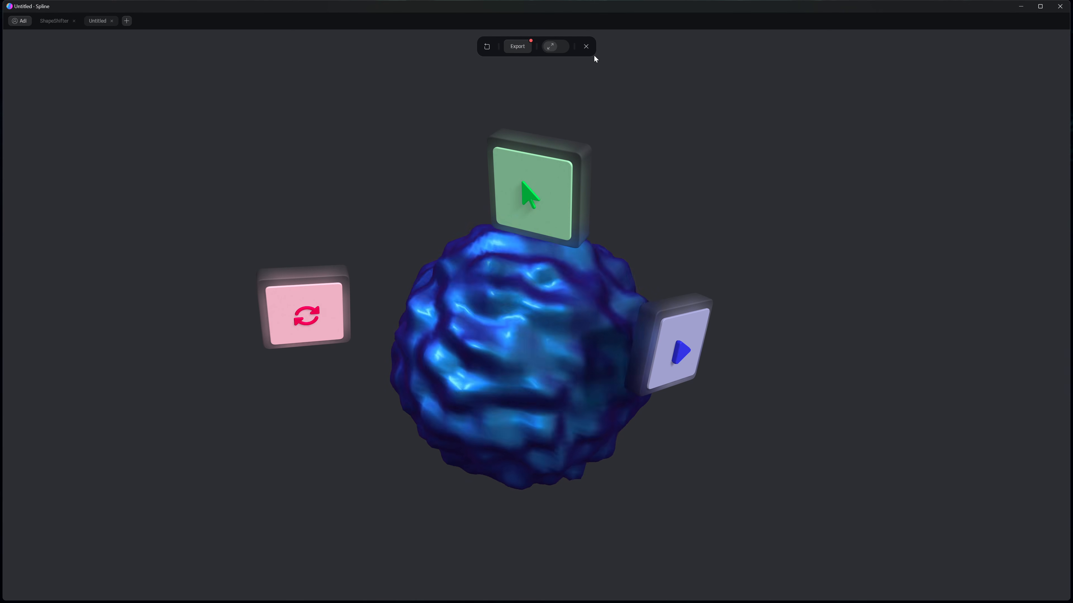
pyautogui.click(586, 46)
# Step: Restore Ease In Out easing on the sphere's Start event transition and preview the looping morph
pyautogui.click(521, 315)
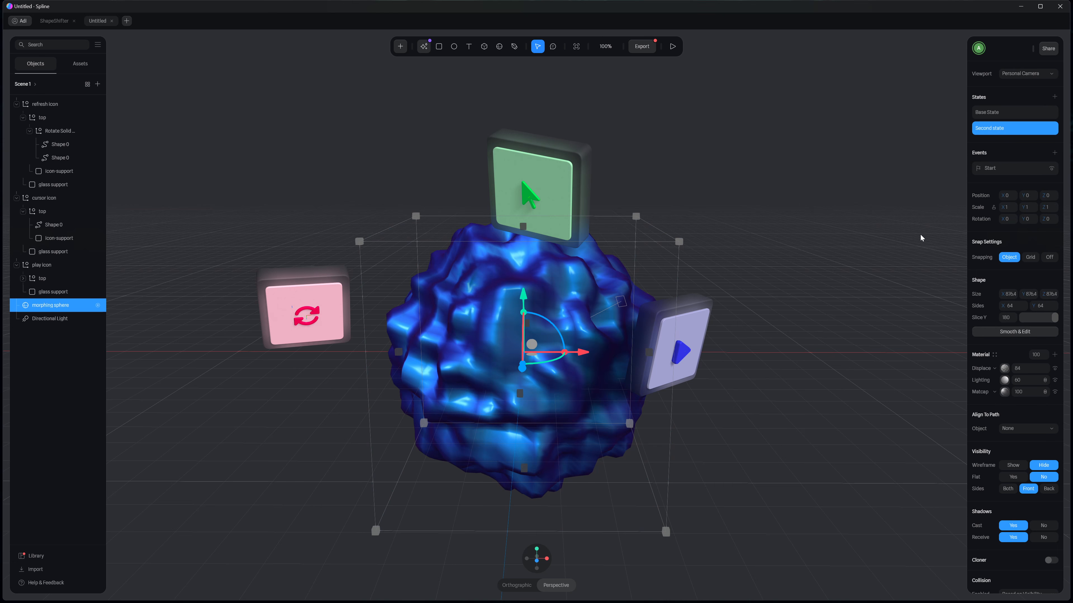
pyautogui.click(1009, 166)
pyautogui.click(912, 193)
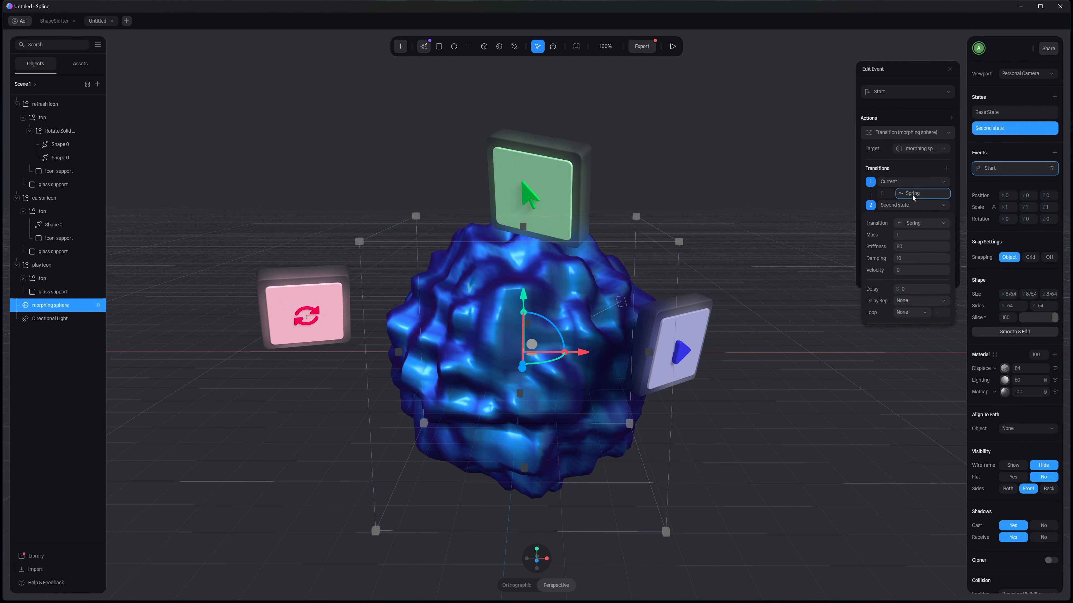
pyautogui.click(921, 223)
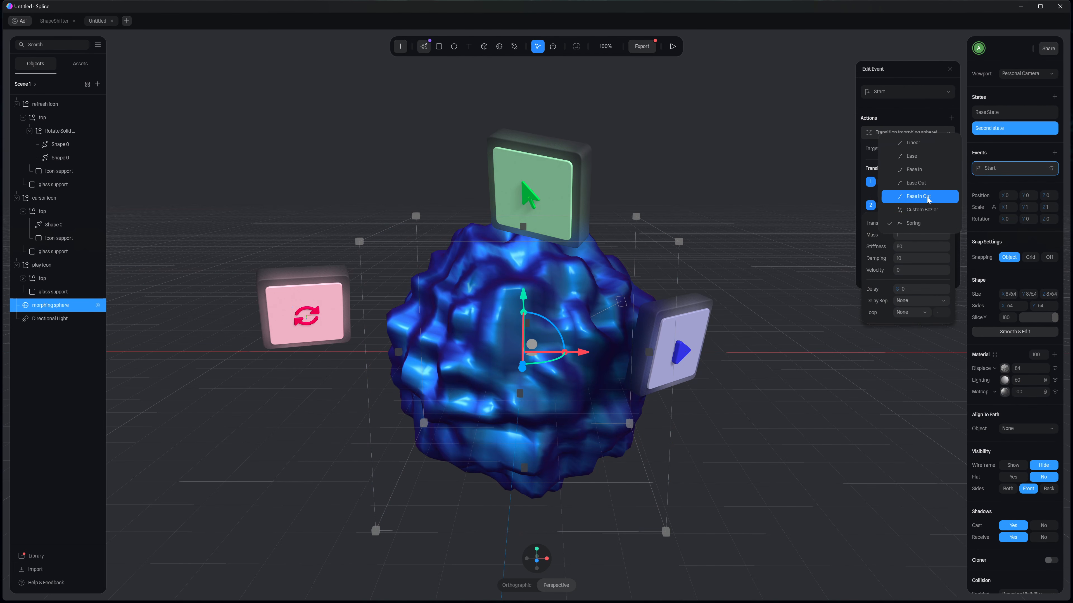
pyautogui.click(923, 207)
pyautogui.click(966, 232)
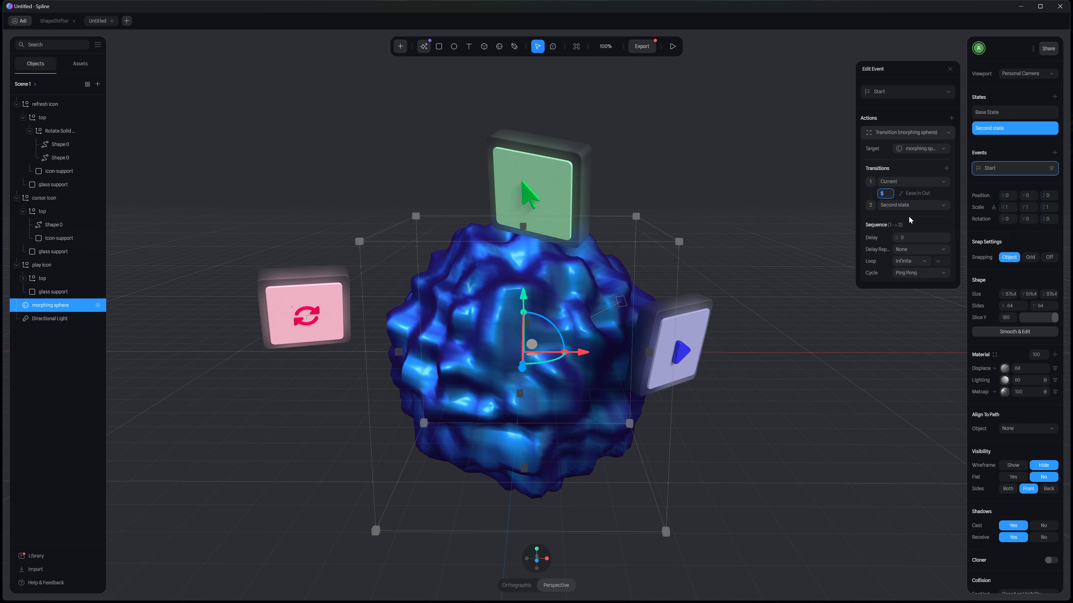
pyautogui.click(749, 186)
pyautogui.hotkey('shift', 'space')
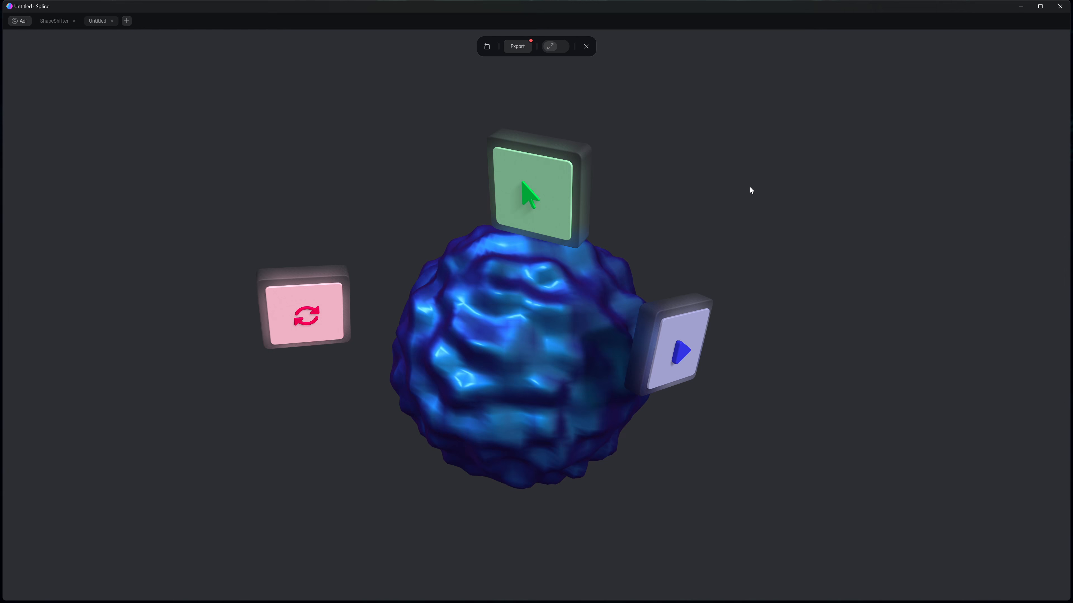
pyautogui.click(586, 46)
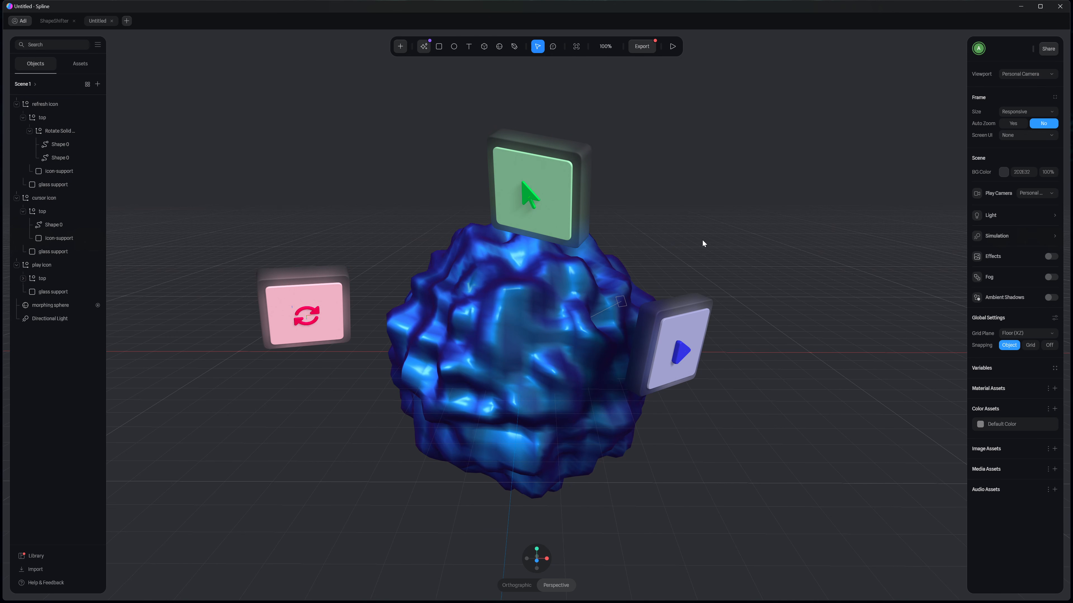
# Step: Add a new state to the cursor icon group and, in it, rotate the tile slightly and lower it along the sphere
pyautogui.click(557, 180)
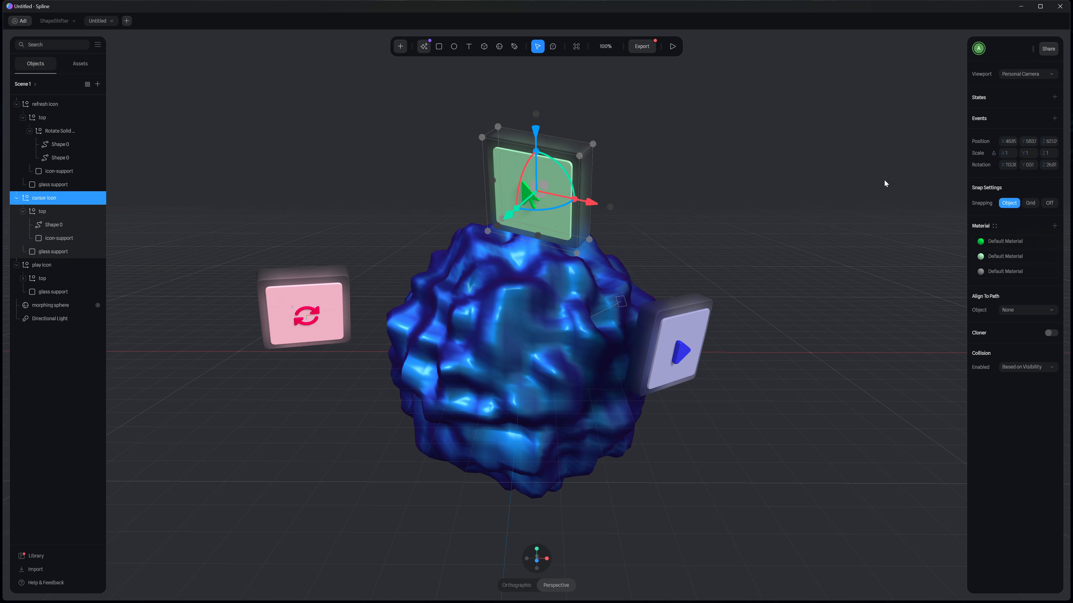
pyautogui.click(1054, 97)
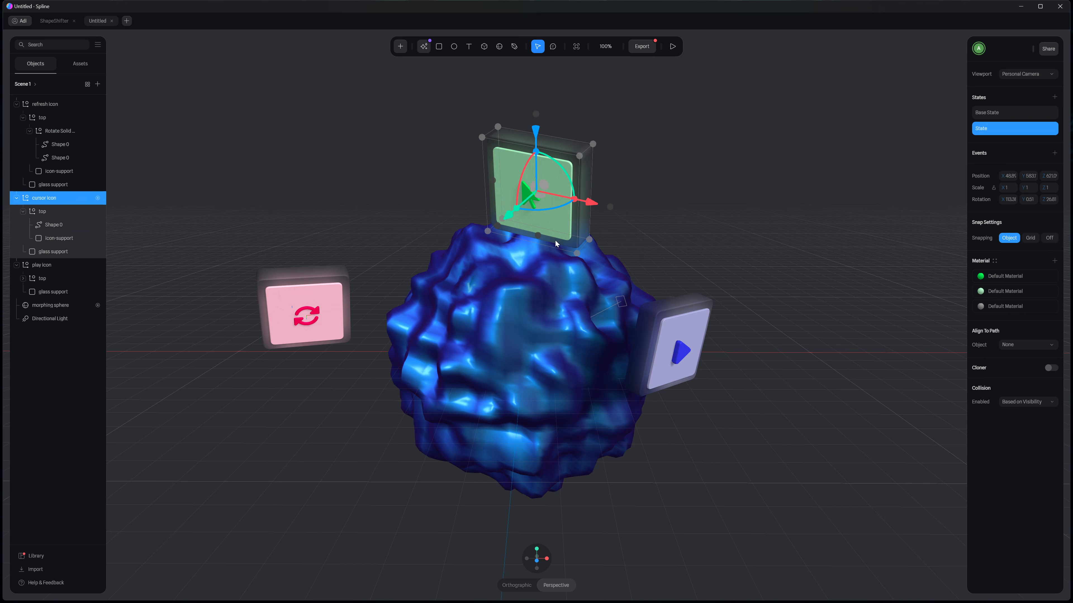
pyautogui.moveTo(545, 207); pyautogui.dragTo(547, 206)
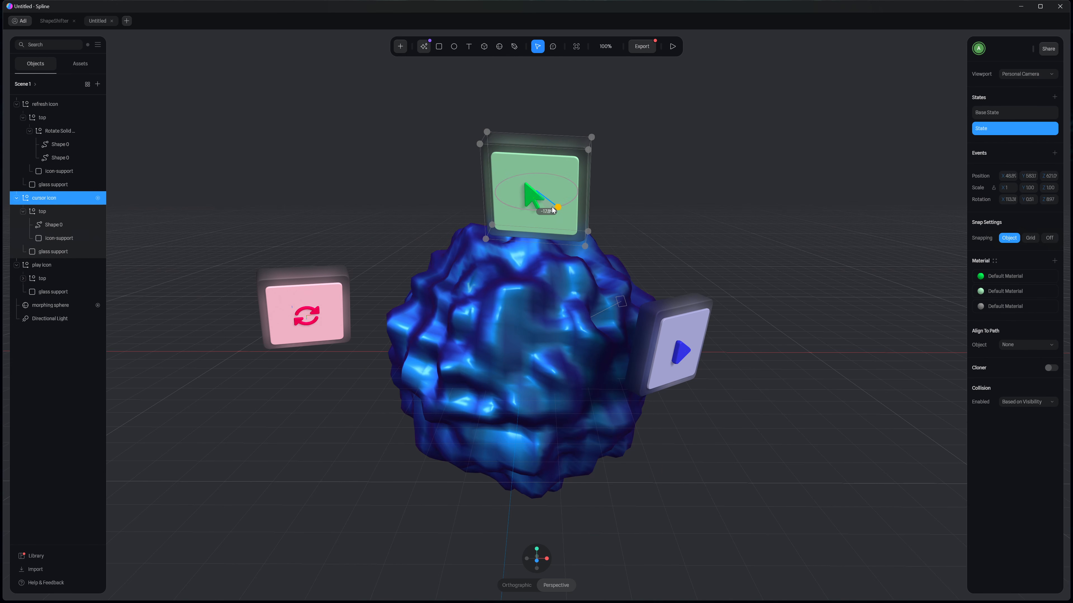
pyautogui.moveTo(538, 170); pyautogui.dragTo(539, 123)
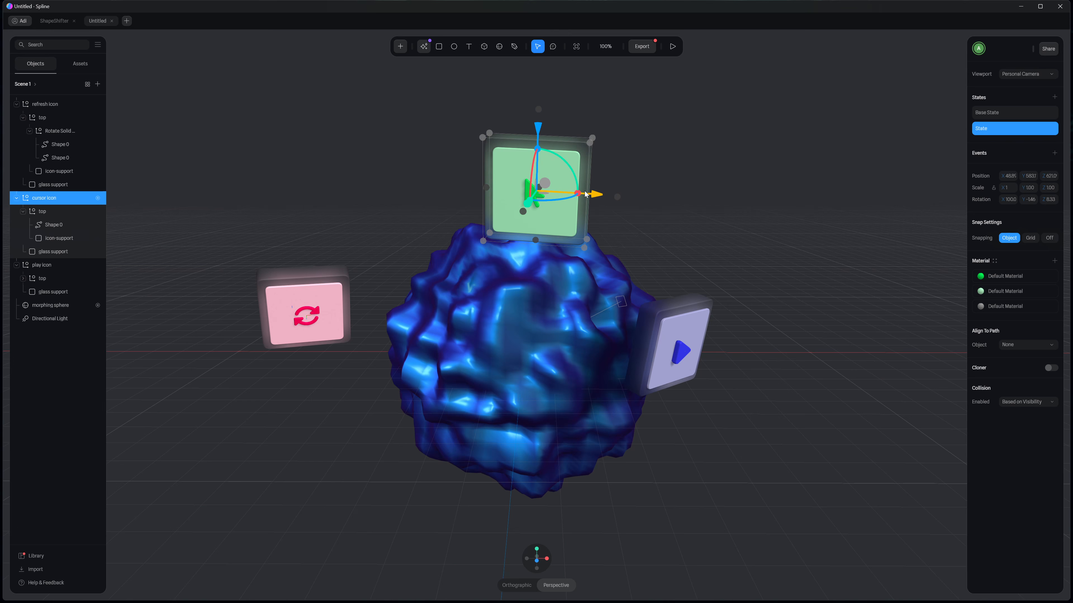
pyautogui.moveTo(548, 199); pyautogui.dragTo(544, 201)
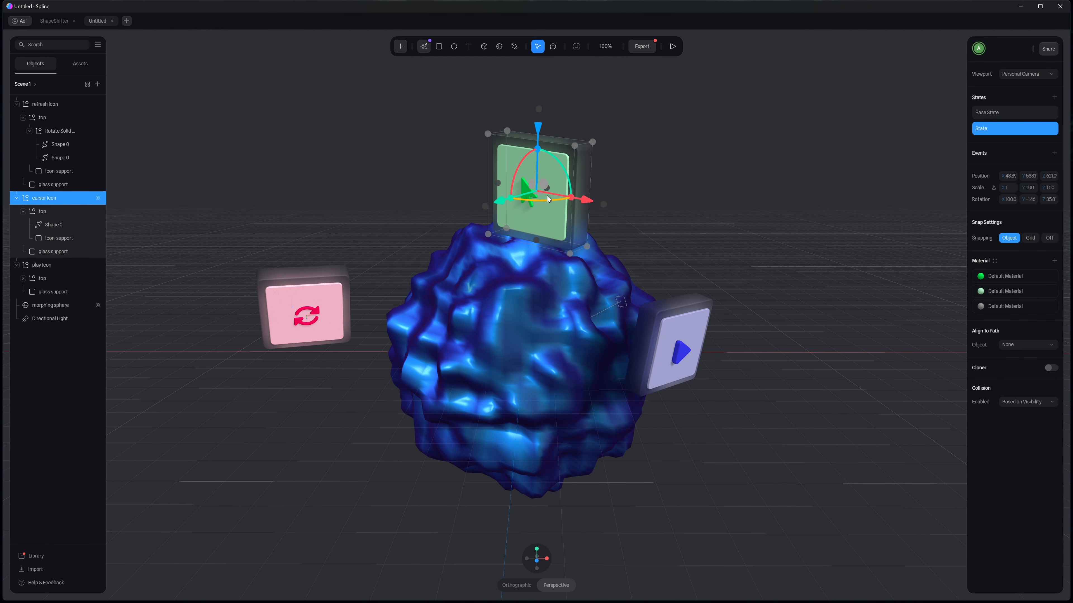
pyautogui.moveTo(539, 136); pyautogui.dragTo(538, 169)
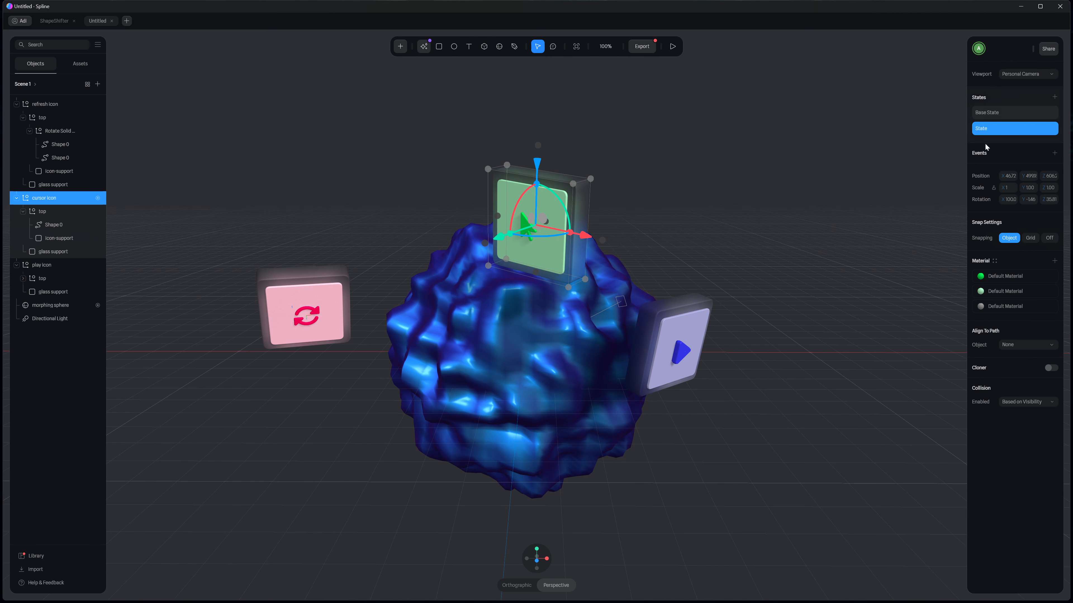
# Step: Add a Start event to the cursor icon with a Transition action from Current to State and a duration of 5
pyautogui.click(1054, 153)
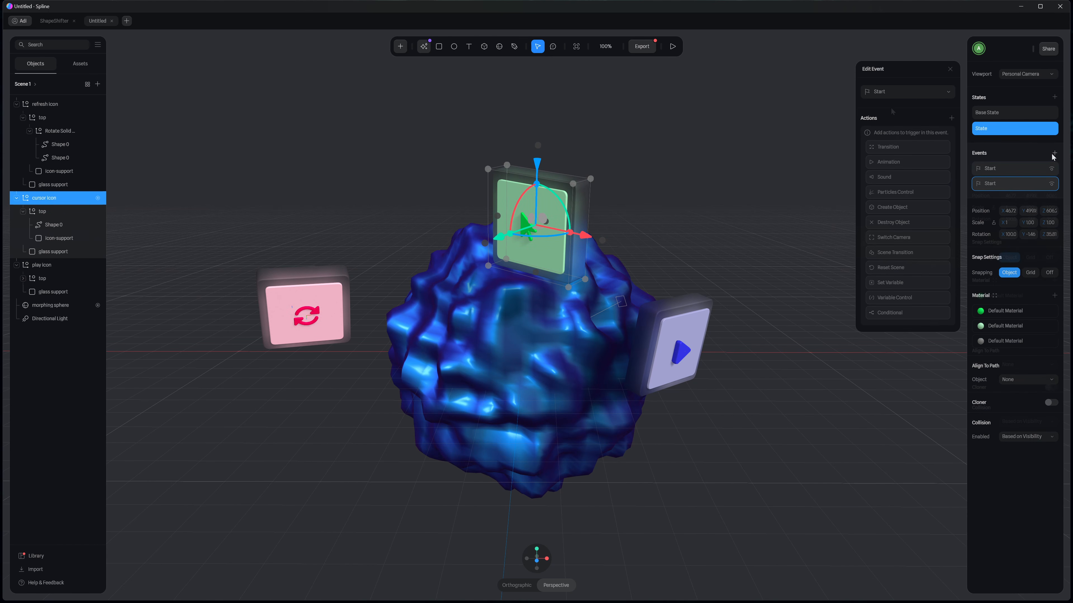
pyautogui.click(902, 147)
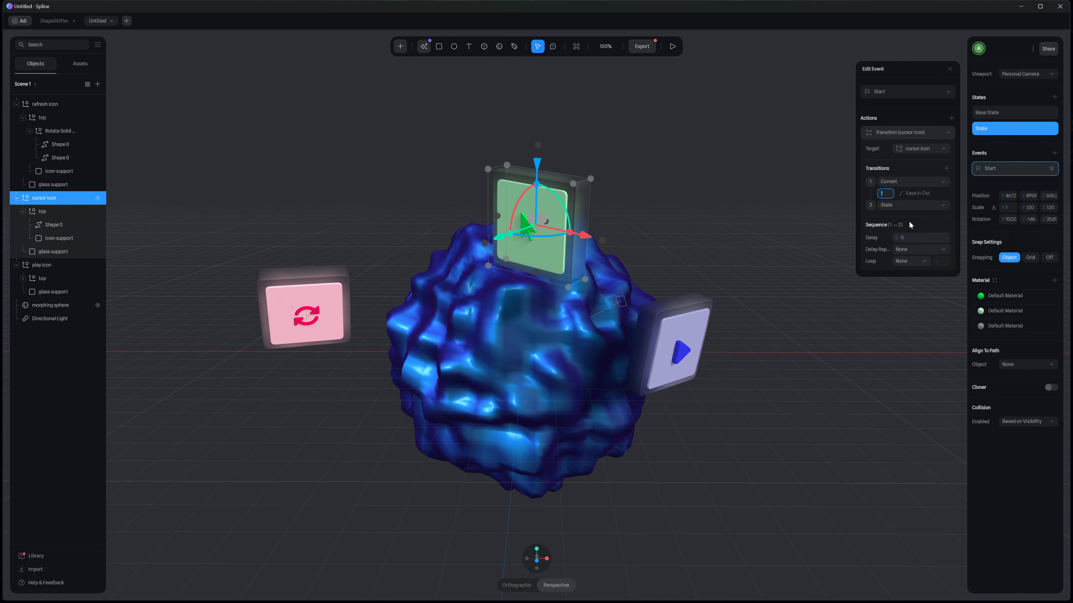
pyautogui.write('5')
pyautogui.press('Tab')
# Step: Set the cursor icon's transition to loop infinitely with a Ping Pong cycle, and preview it
pyautogui.click(909, 262)
pyautogui.click(910, 286)
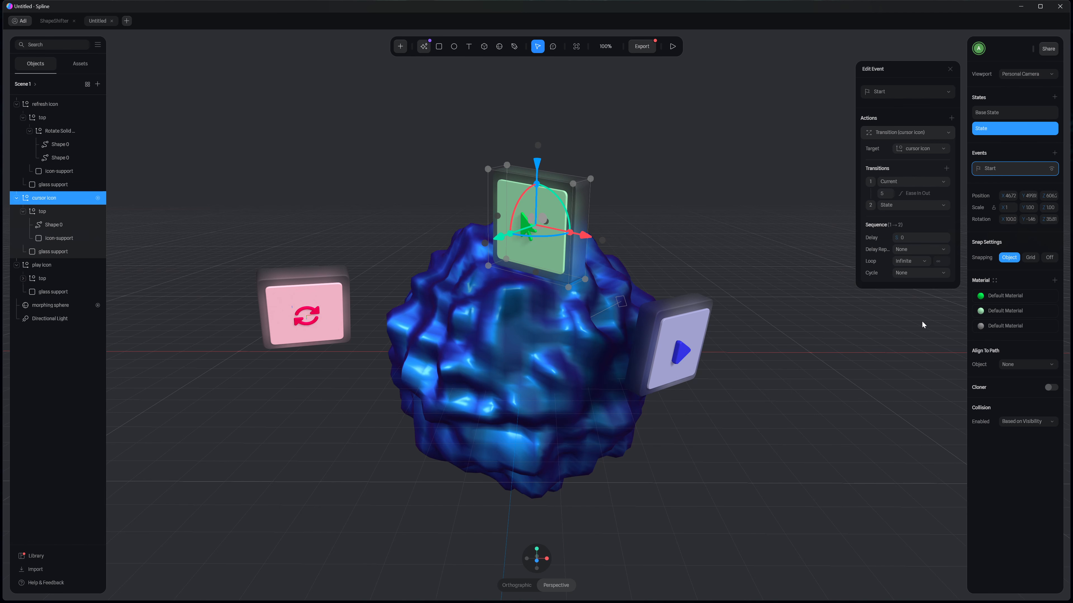
pyautogui.press('p')
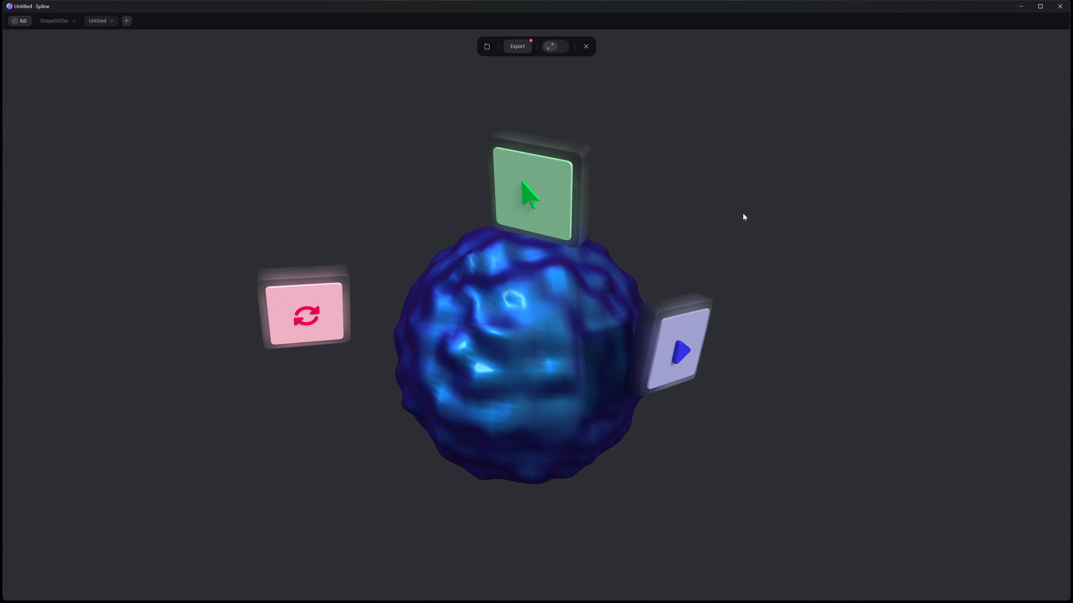
pyautogui.click(586, 46)
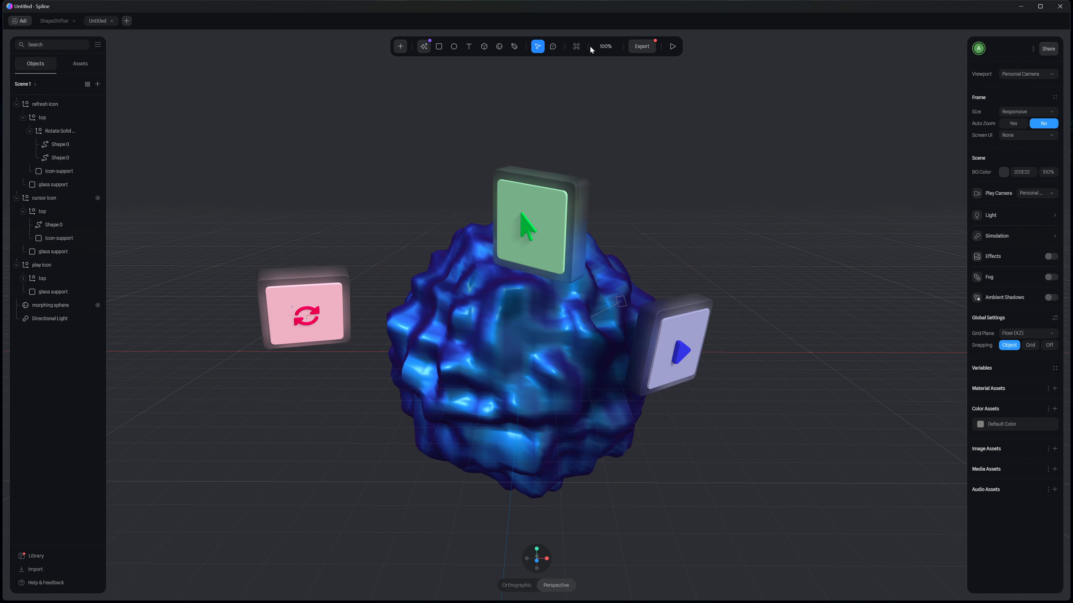
# Step: Reopen the cursor icon's Start event and set its transition duration to 3
pyautogui.click(570, 219)
pyautogui.click(1011, 168)
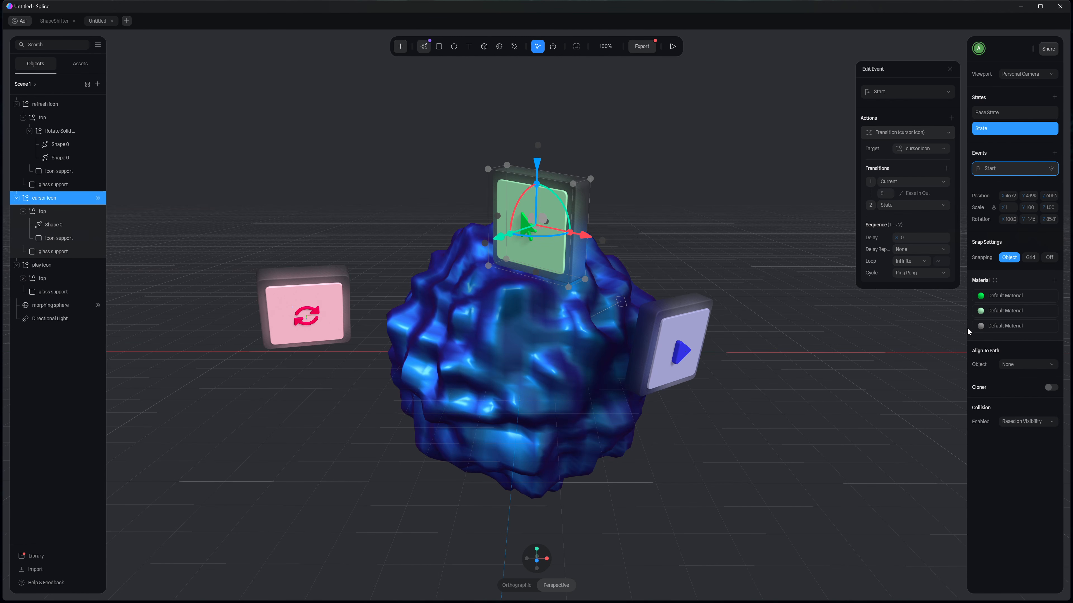
pyautogui.click(886, 194)
pyautogui.write('3')
pyautogui.press('Tab')
# Step: Try Spring easing on the cursor icon's transition and preview the scene
pyautogui.click(925, 193)
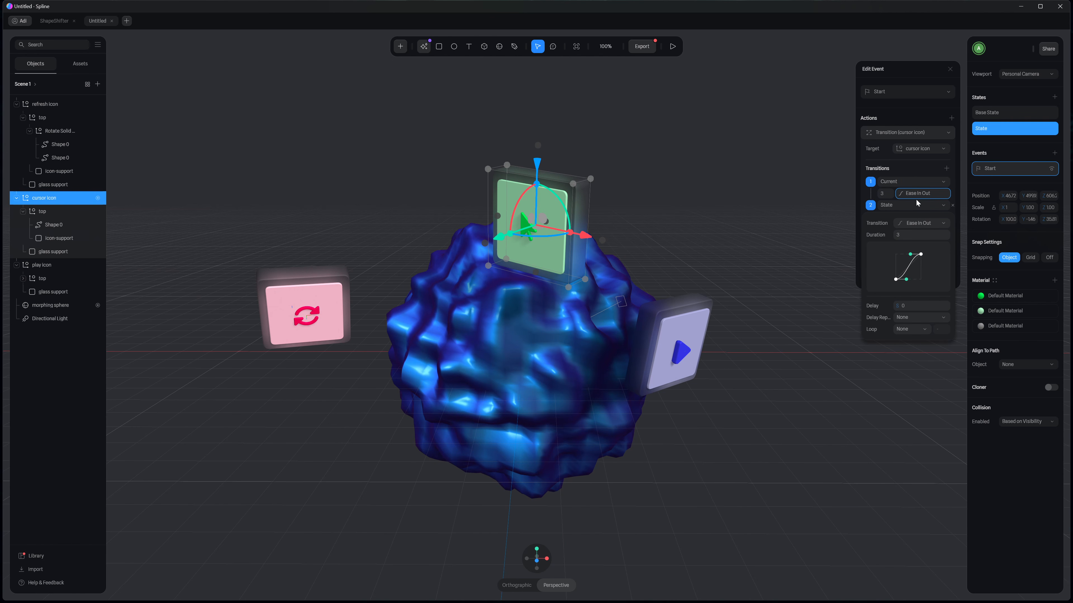
pyautogui.click(921, 224)
pyautogui.click(922, 252)
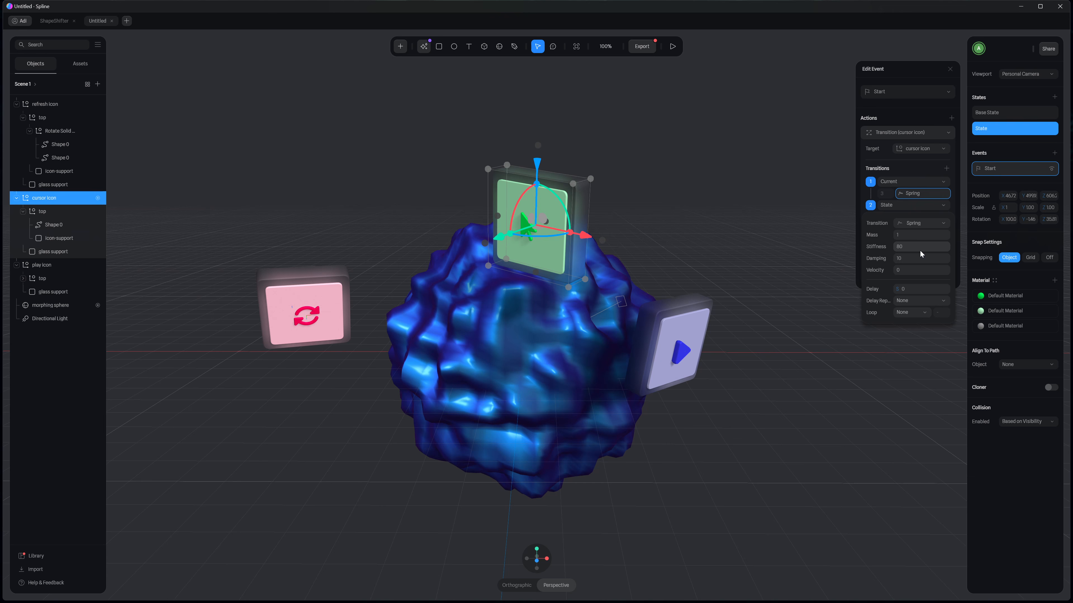
pyautogui.press('Escape')
pyautogui.click(673, 46)
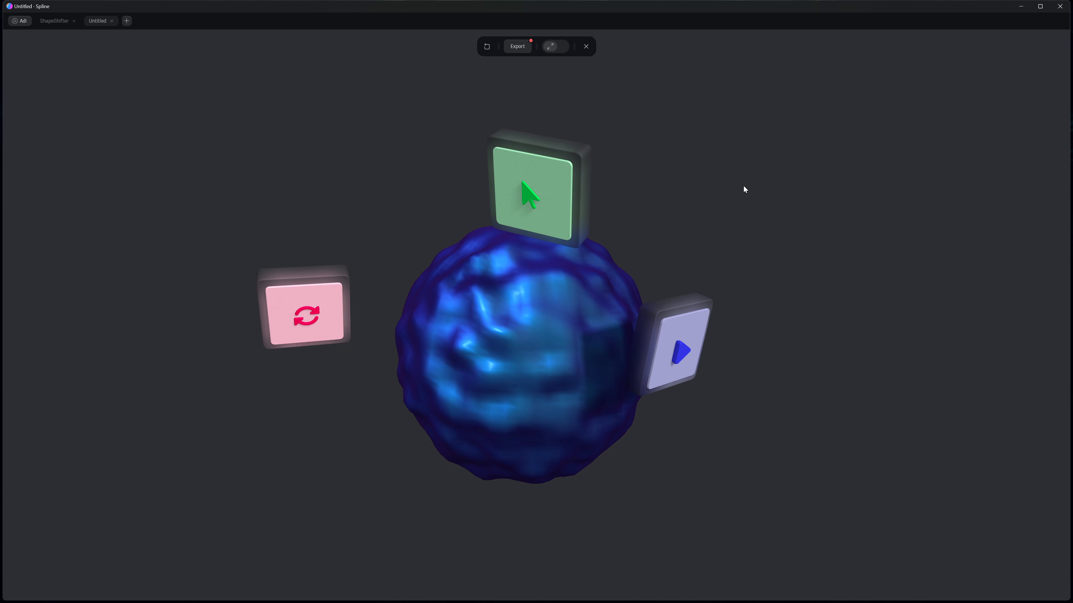
pyautogui.click(586, 46)
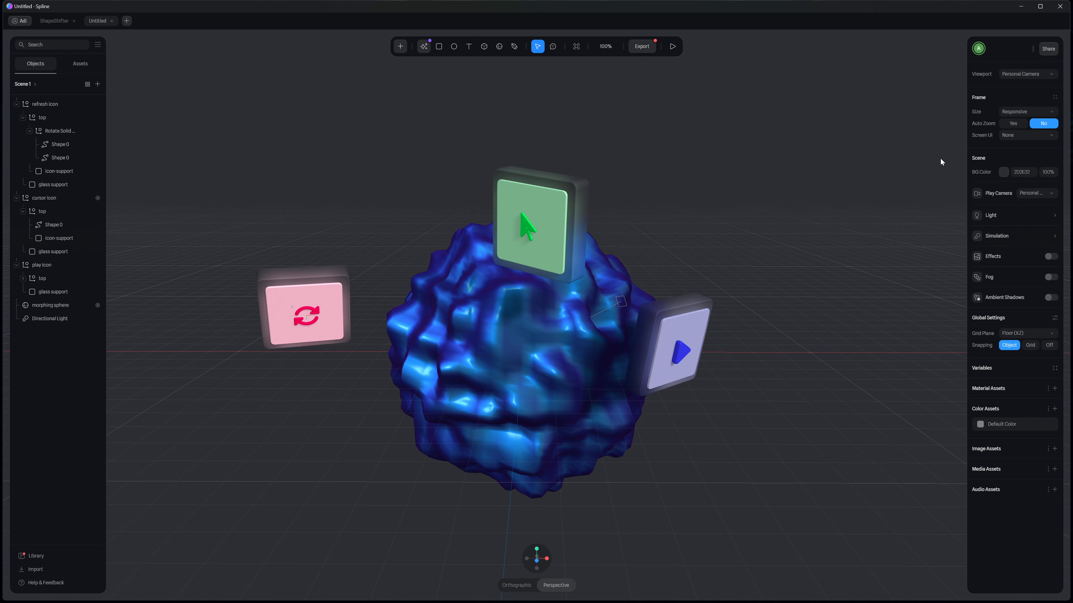
# Step: Return the cursor icon's Start event transition to Ease In Out easing and deselect the icon
pyautogui.click(552, 223)
pyautogui.click(1012, 169)
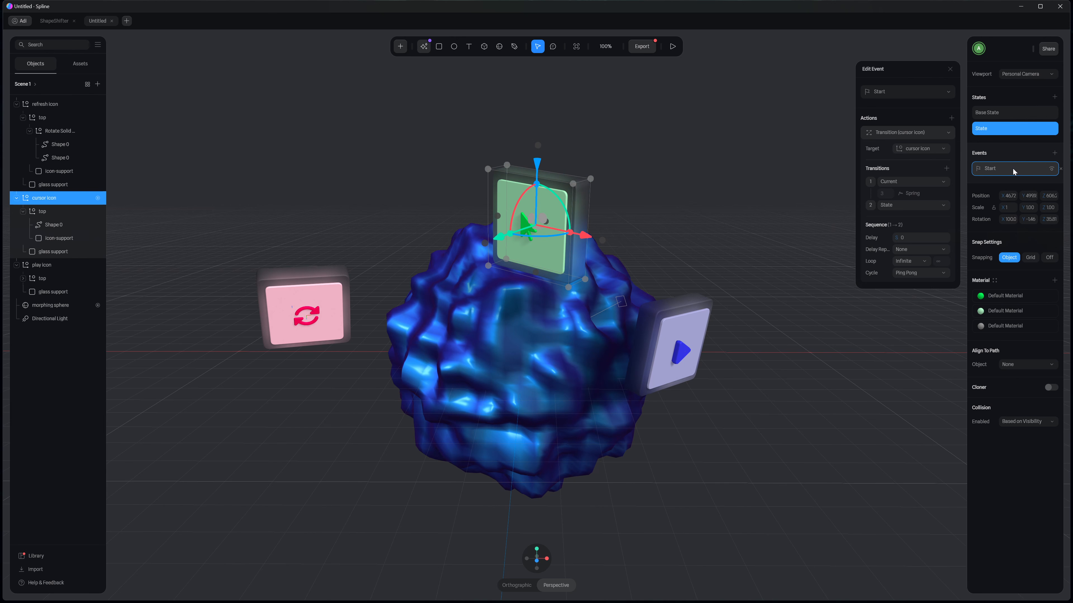
pyautogui.click(915, 193)
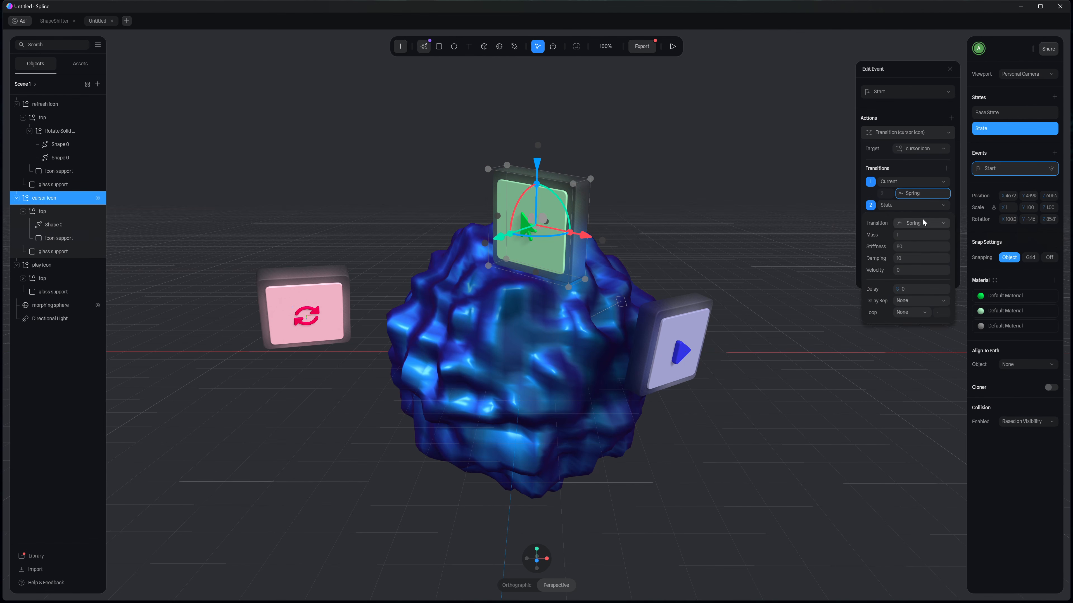
pyautogui.click(923, 223)
pyautogui.click(926, 194)
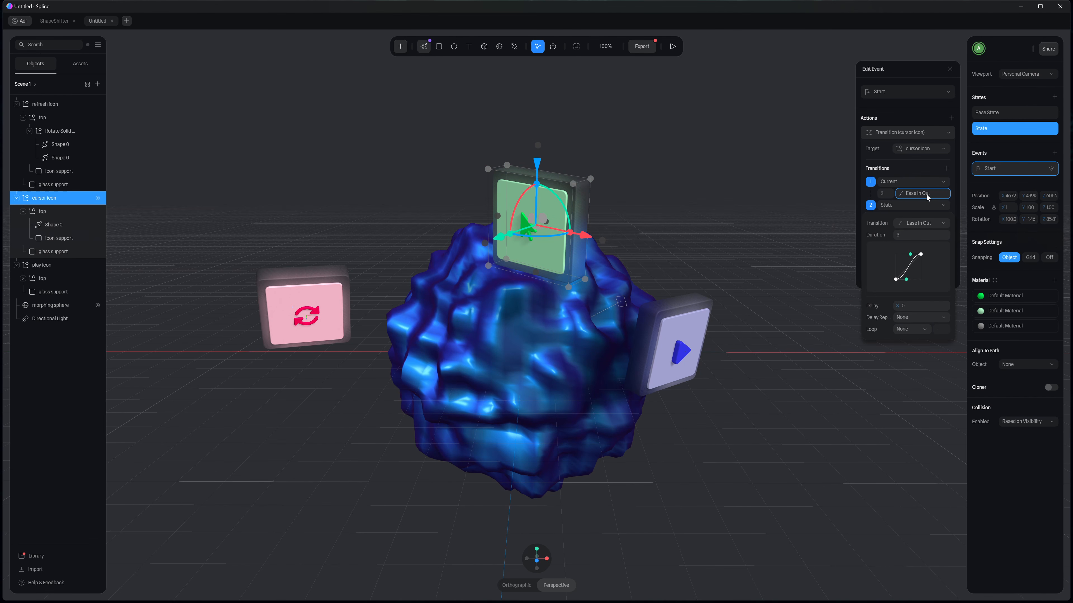
pyautogui.click(748, 176)
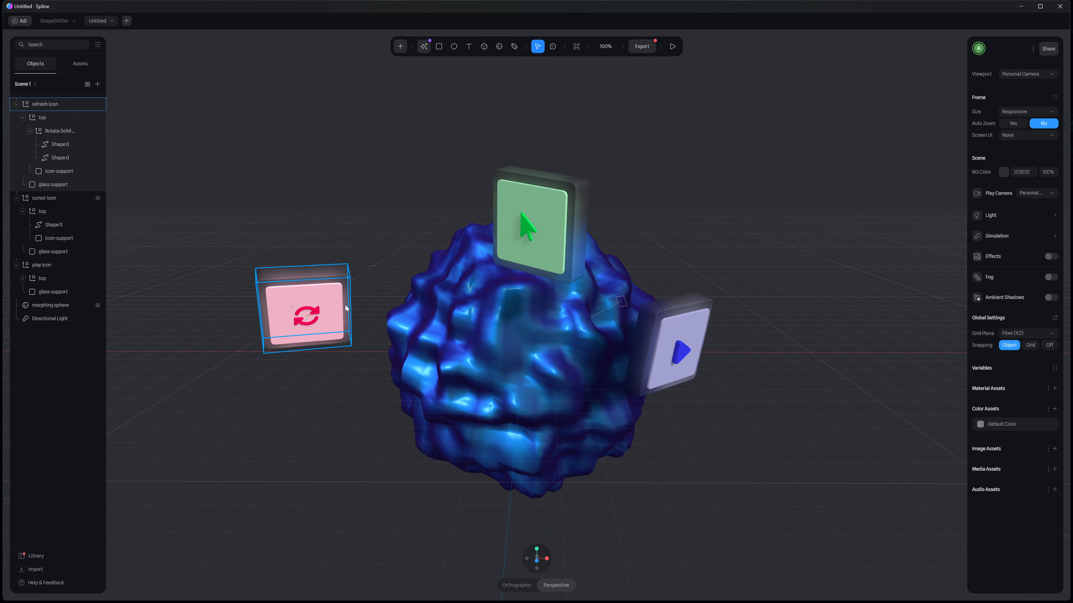
# Step: Add a new state to the refresh icon group and, in it, tilt the tile and move it slightly lower
pyautogui.click(305, 313)
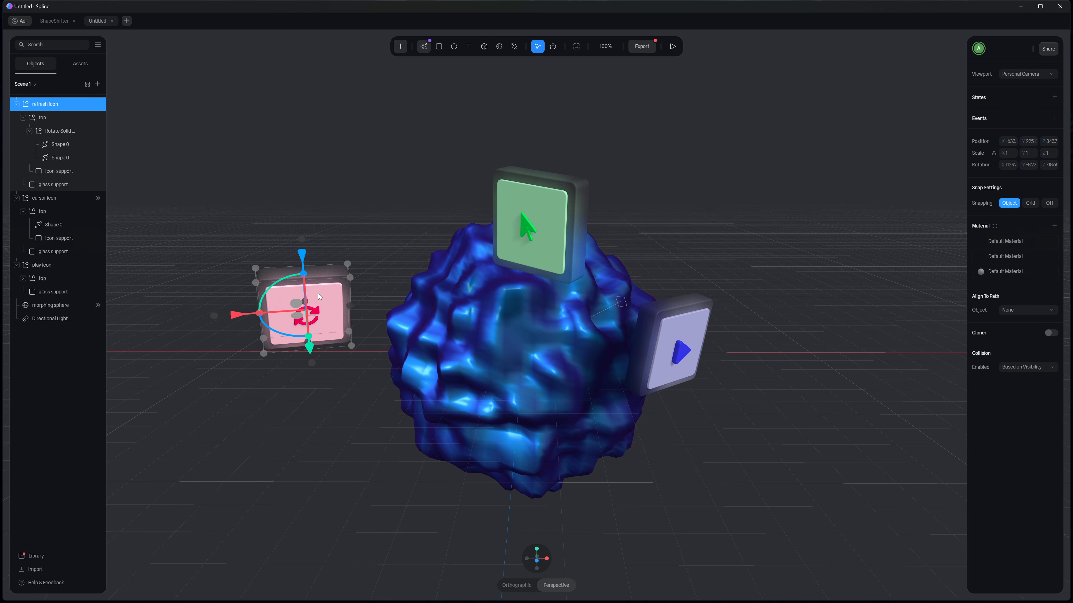
pyautogui.click(1053, 97)
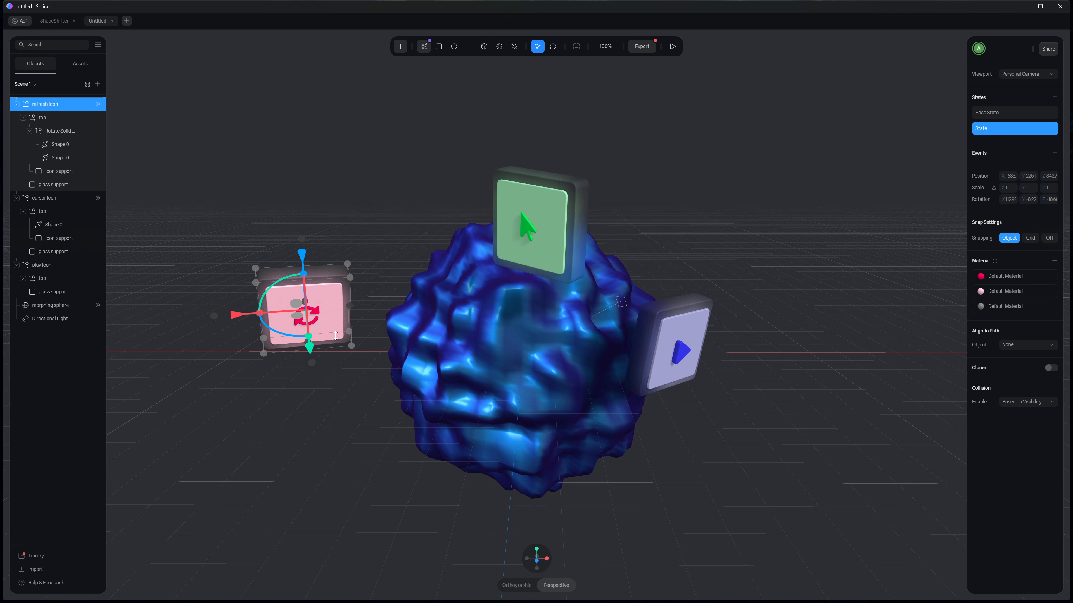
pyautogui.moveTo(268, 327); pyautogui.dragTo(315, 278)
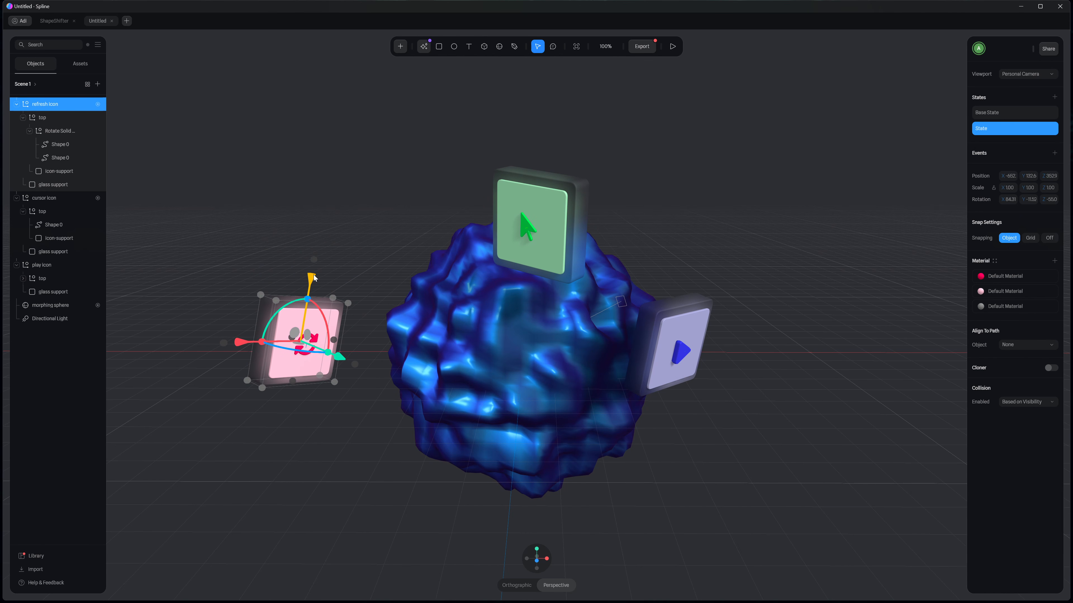
# Step: Add a Start event to the refresh icon with a Transition action of duration 3 and an infinite Ping Pong loop
pyautogui.click(1054, 153)
pyautogui.click(928, 147)
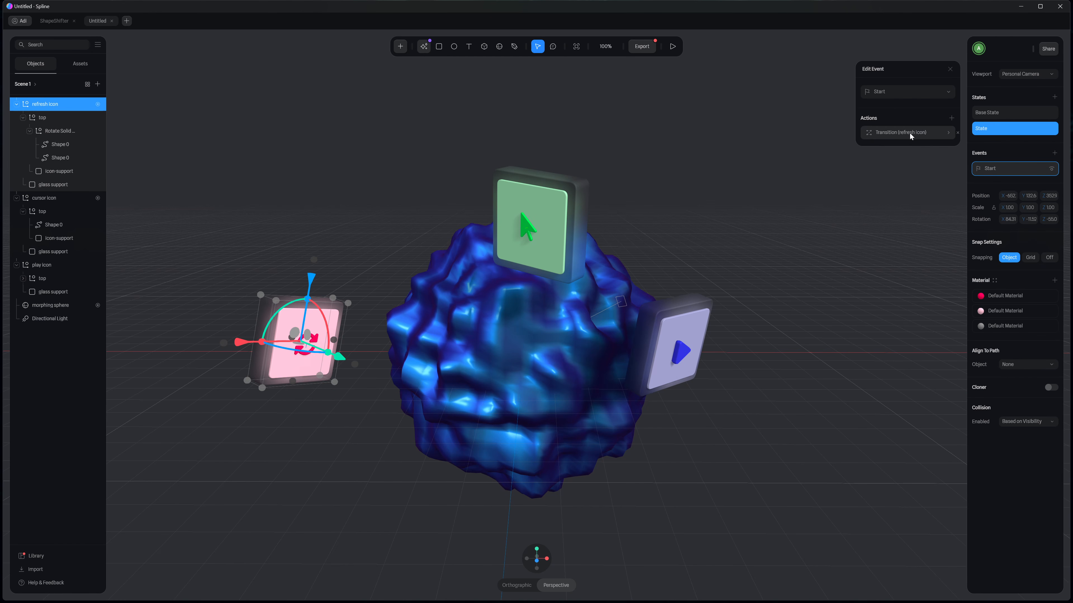
pyautogui.click(909, 133)
pyautogui.click(888, 195)
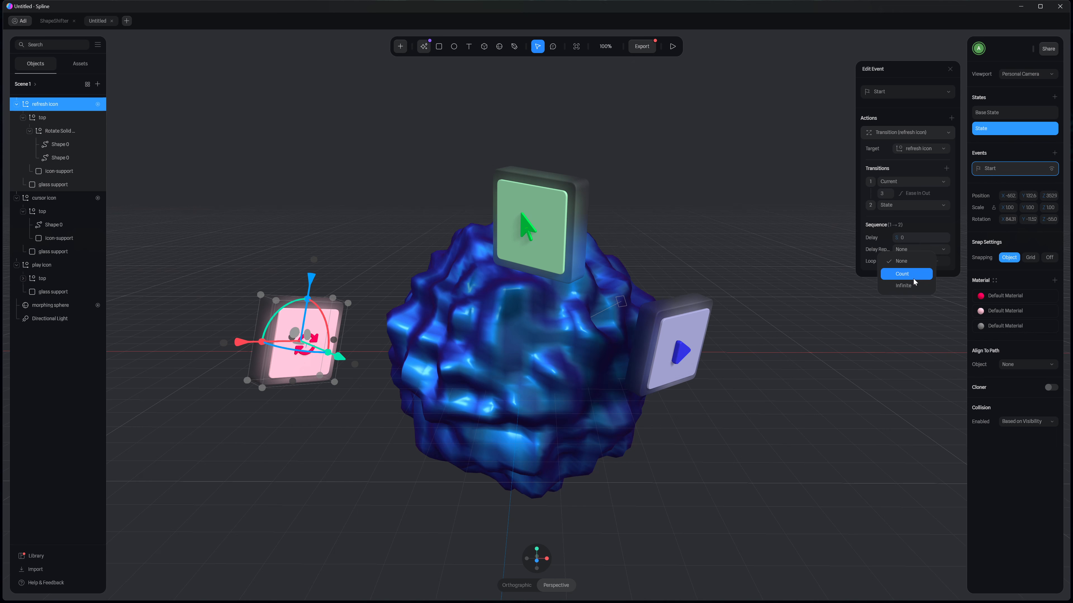
pyautogui.click(908, 286)
pyautogui.click(913, 273)
pyautogui.click(911, 288)
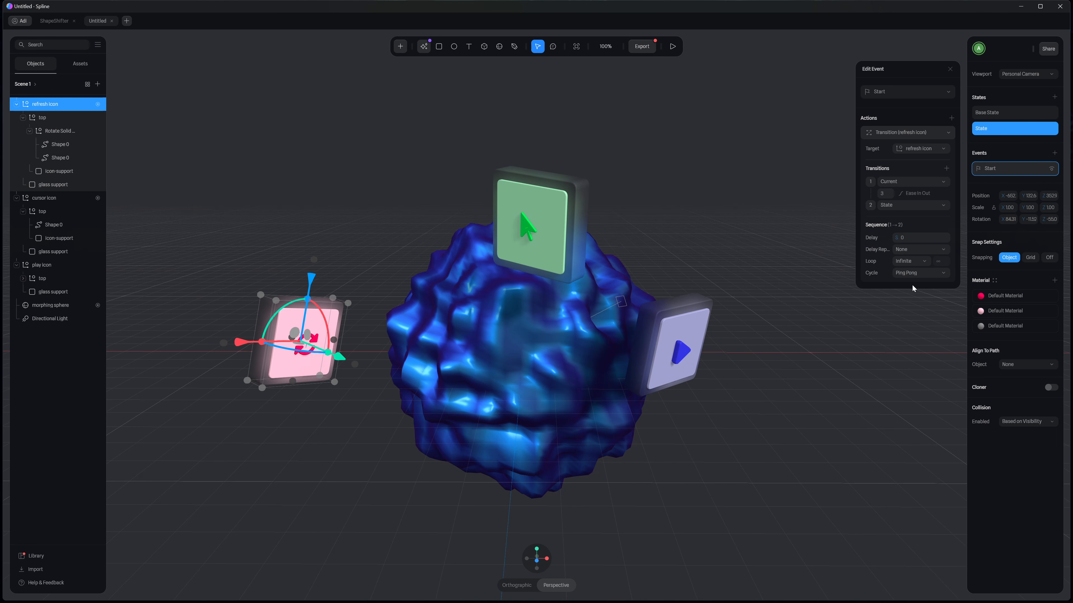
# Step: Deselect the refresh icon and preview the scene to check its looping animation
pyautogui.click(642, 152)
pyautogui.hotkey('shift', 'space')
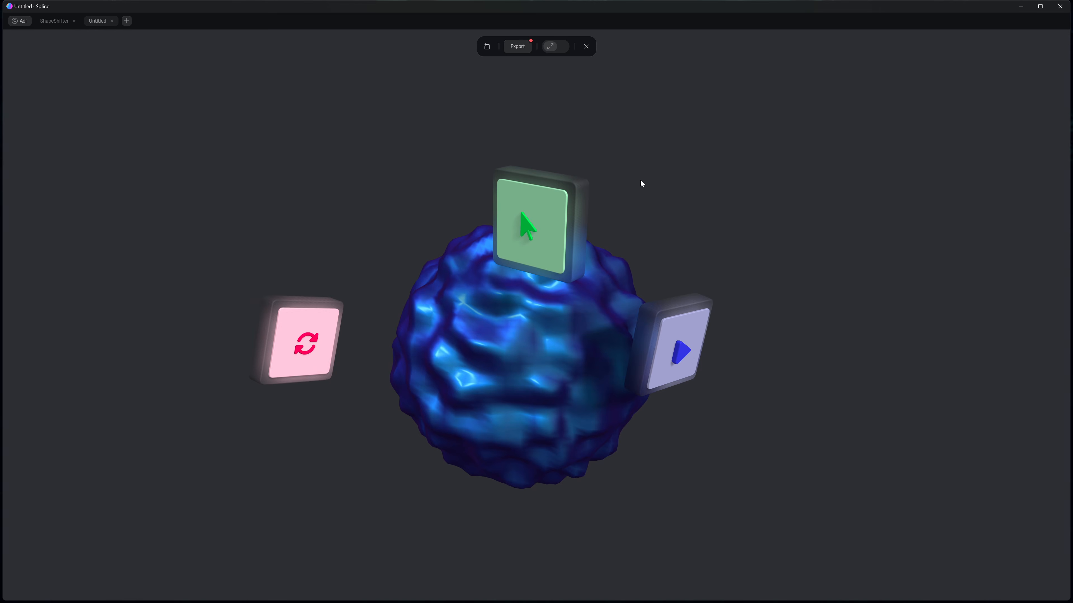
pyautogui.moveTo(640, 180)
pyautogui.mouseDown()
pyautogui.moveTo(733, 183)
pyautogui.moveTo(714, 174)
pyautogui.moveTo(664, 189)
pyautogui.moveTo(565, 189)
pyautogui.moveTo(675, 175)
pyautogui.moveTo(644, 165)
pyautogui.mouseUp()
pyautogui.click(586, 46)
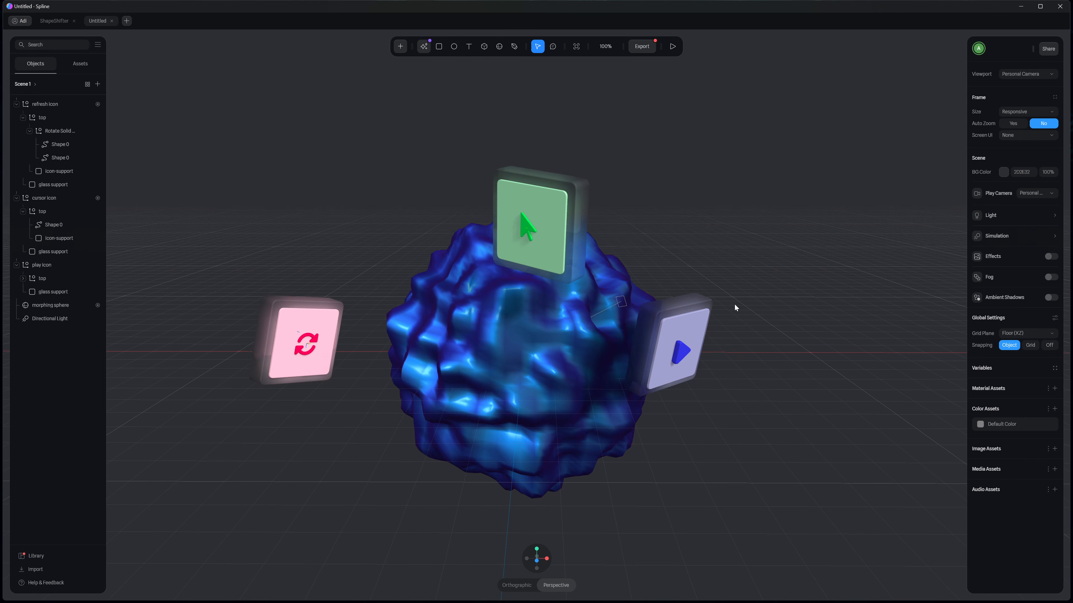
# Step: Add a new state to the play icon group and, in it, raise the tile and rotate it to face forward
pyautogui.click(678, 343)
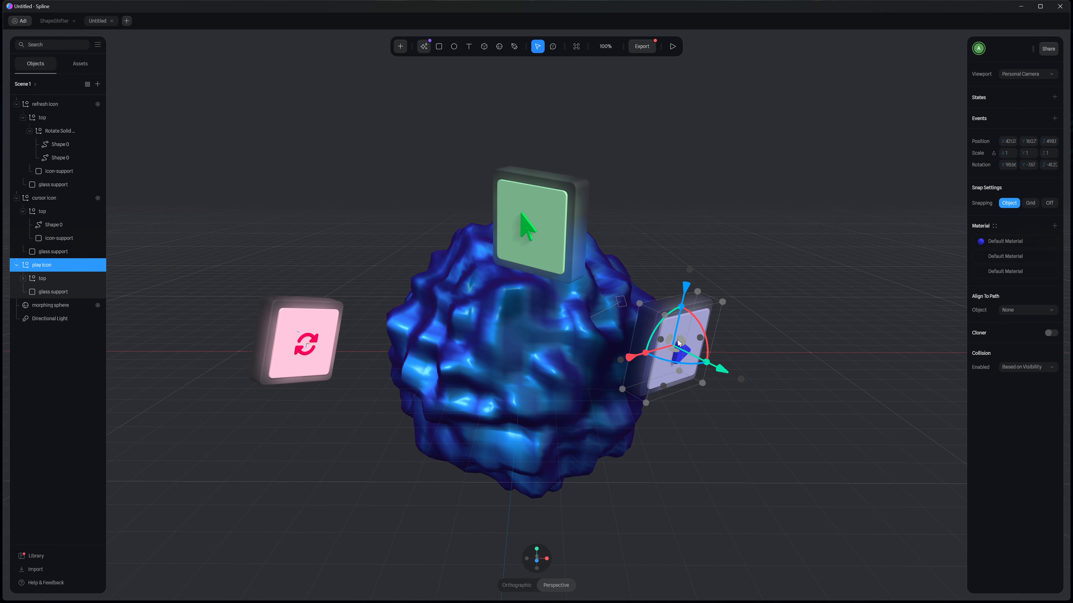
pyautogui.click(1054, 97)
pyautogui.moveTo(665, 364); pyautogui.dragTo(278, 249)
pyautogui.moveTo(684, 292); pyautogui.dragTo(694, 247)
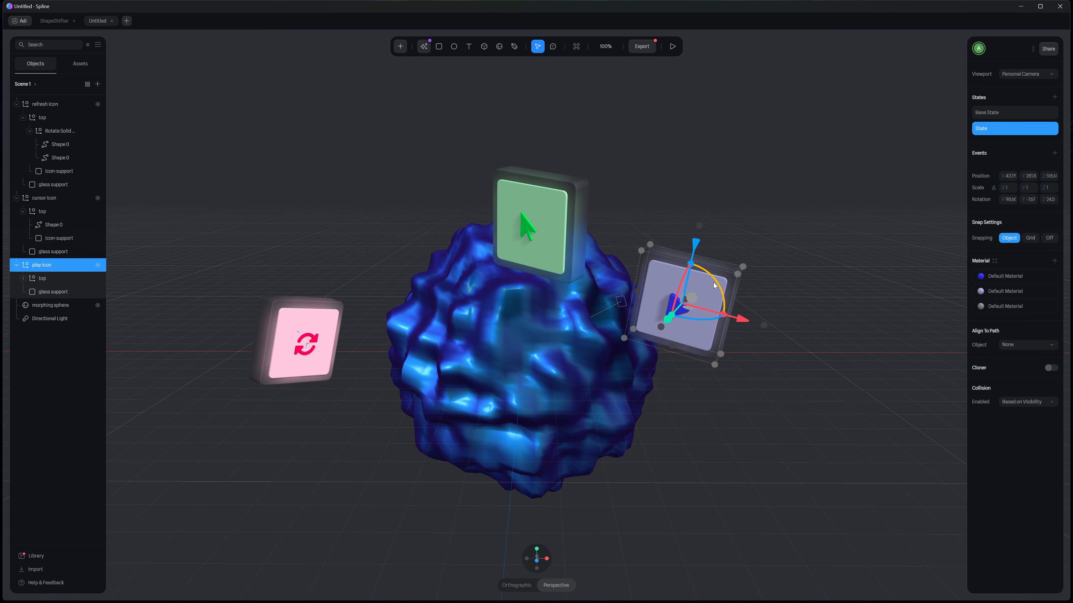
pyautogui.moveTo(720, 293); pyautogui.dragTo(671, 298)
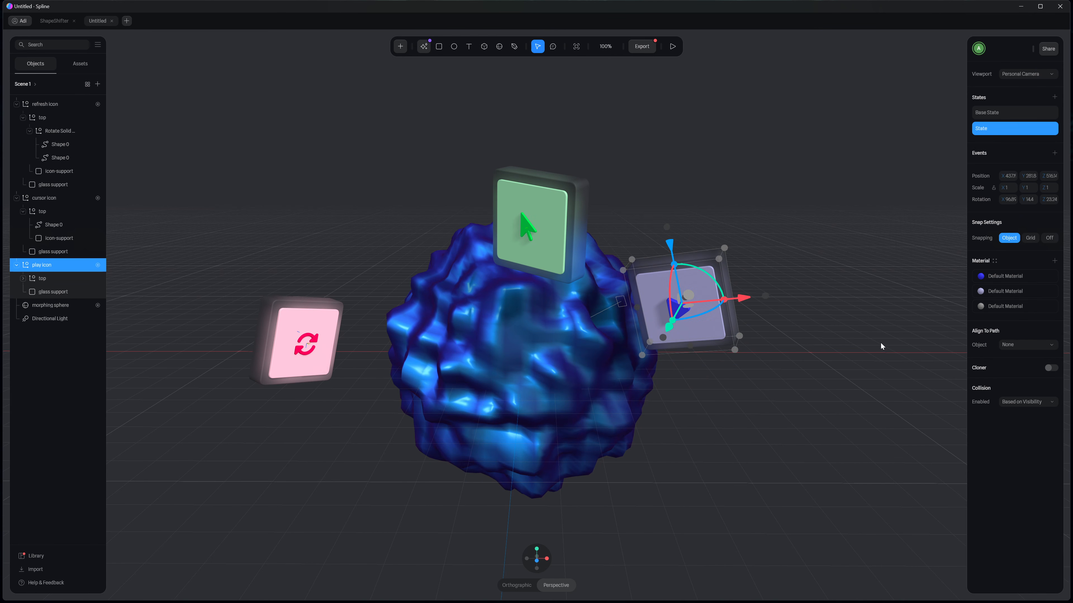
# Step: Add a Start event to the play icon with a Transition action and set its duration to 3
pyautogui.click(1054, 153)
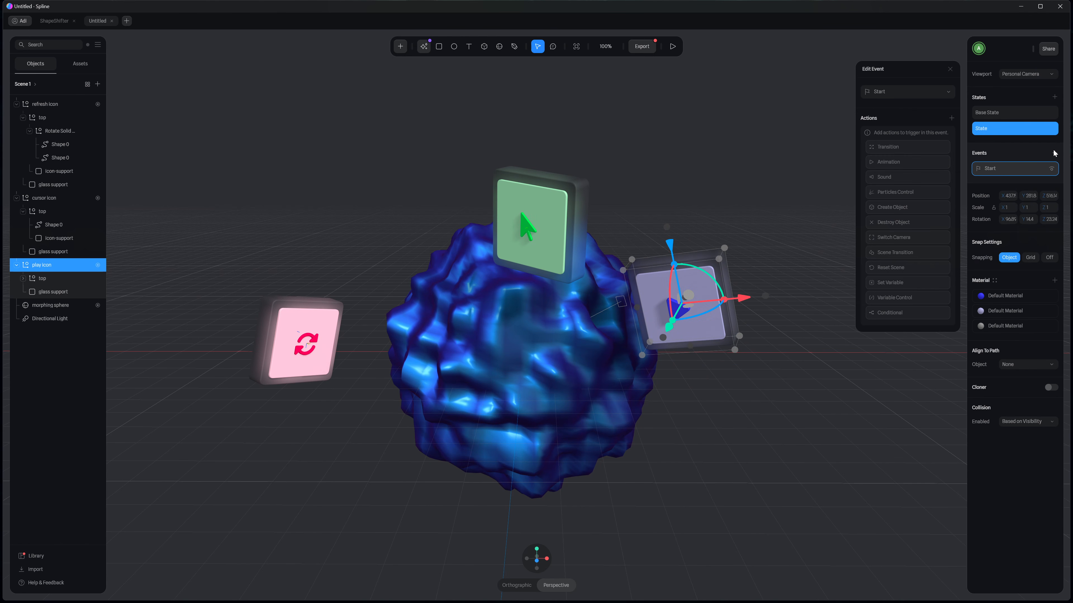
pyautogui.click(929, 149)
pyautogui.click(912, 133)
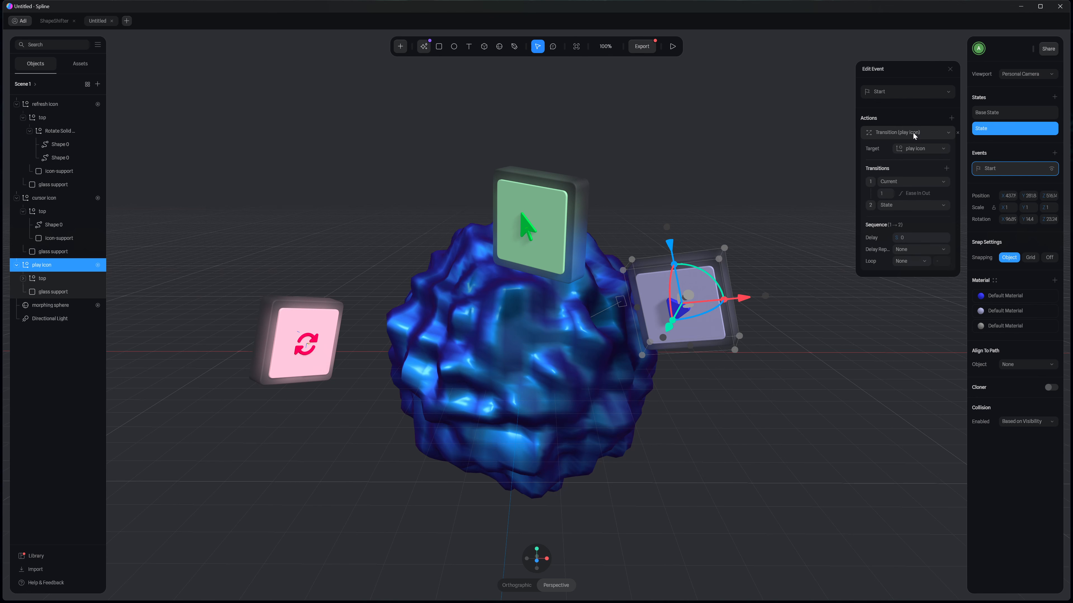
pyautogui.click(886, 195)
pyautogui.write('3')
pyautogui.press('Tab')
# Step: Set the play icon's transition to loop infinitely with a Ping Pong cycle and a delay of 1
pyautogui.click(910, 249)
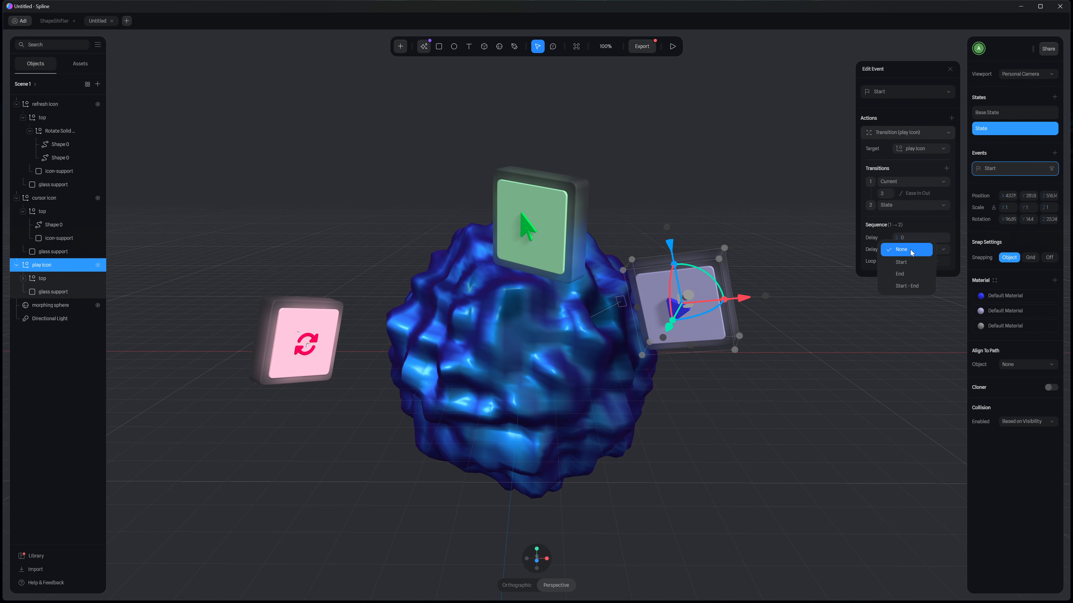
pyautogui.click(910, 250)
pyautogui.click(907, 262)
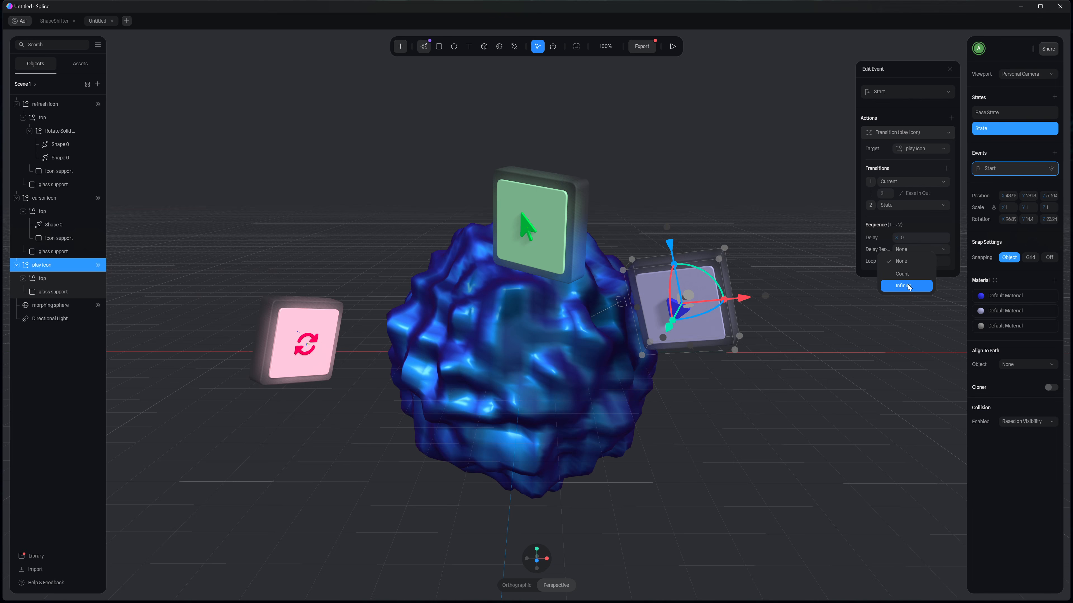
pyautogui.click(906, 286)
pyautogui.click(909, 273)
pyautogui.click(914, 287)
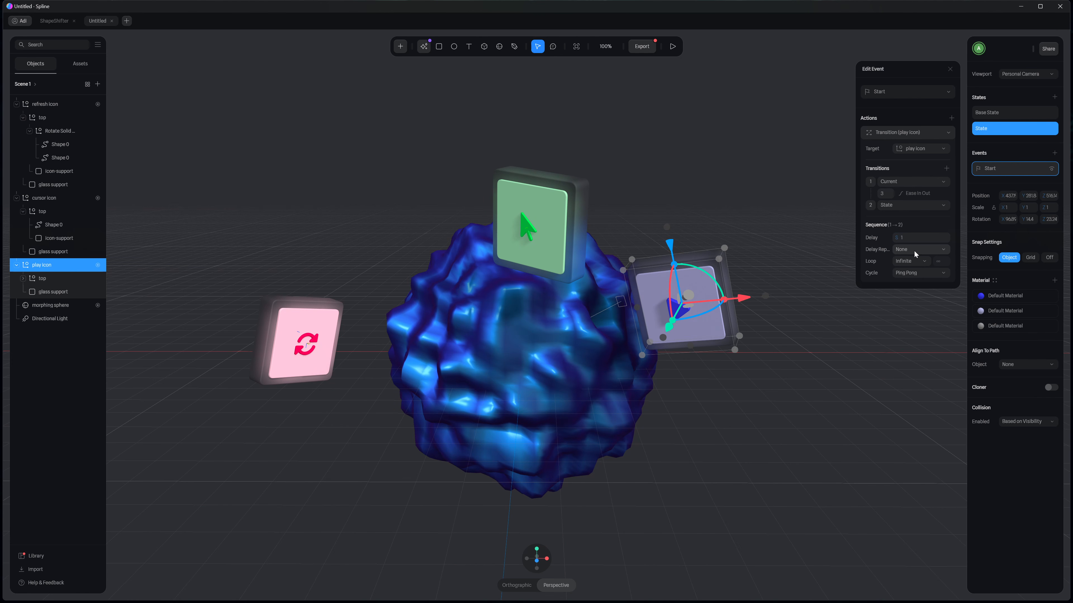
# Step: Open the delay of the refresh icon's Start event transition for editing and preview the whole scene
pyautogui.click(331, 321)
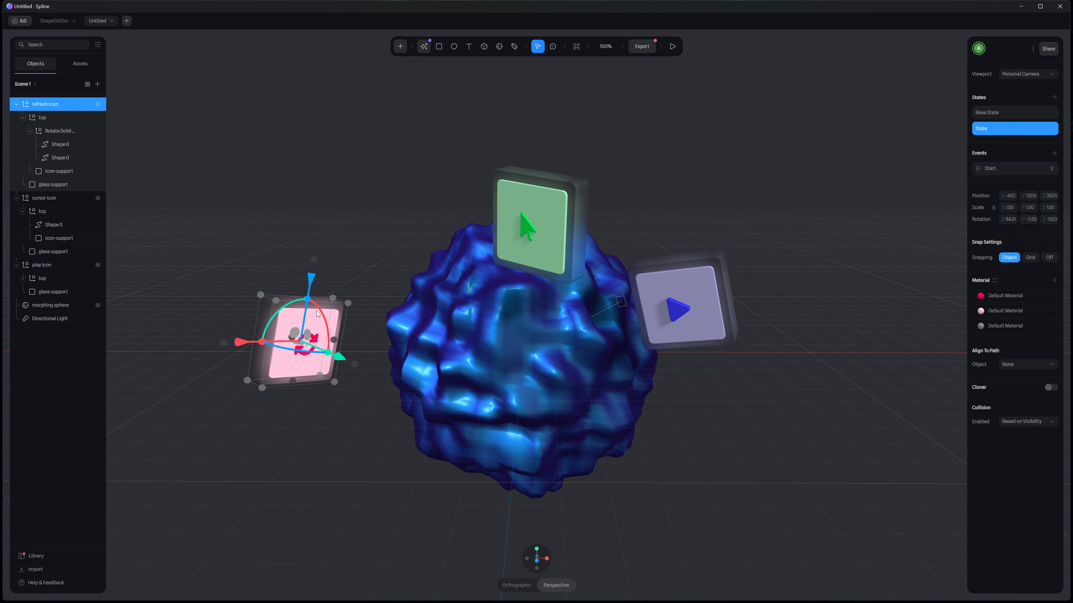
pyautogui.click(1018, 170)
pyautogui.click(915, 133)
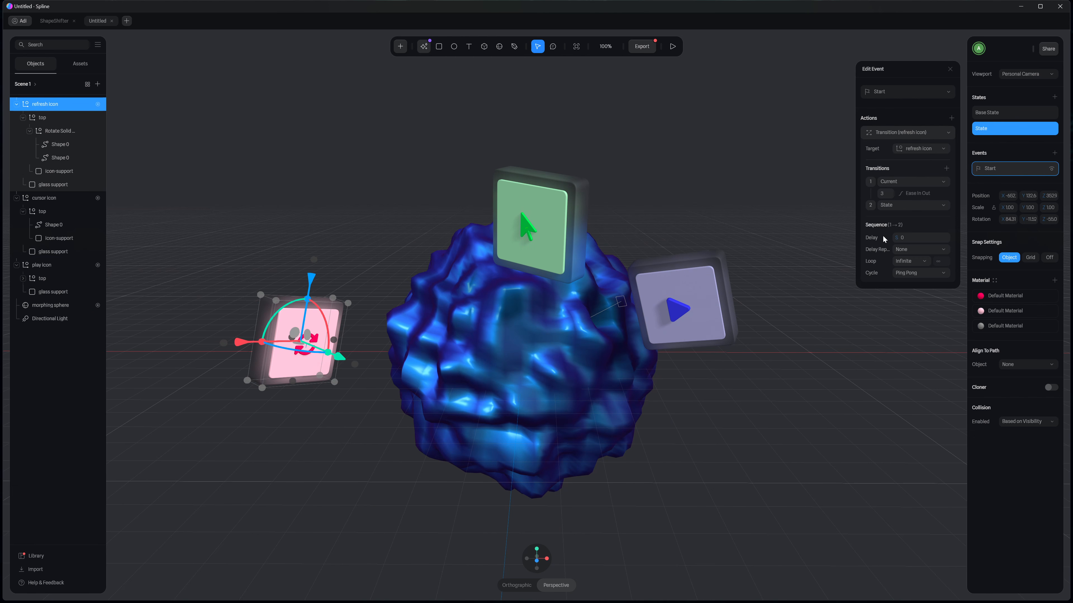
pyautogui.click(912, 239)
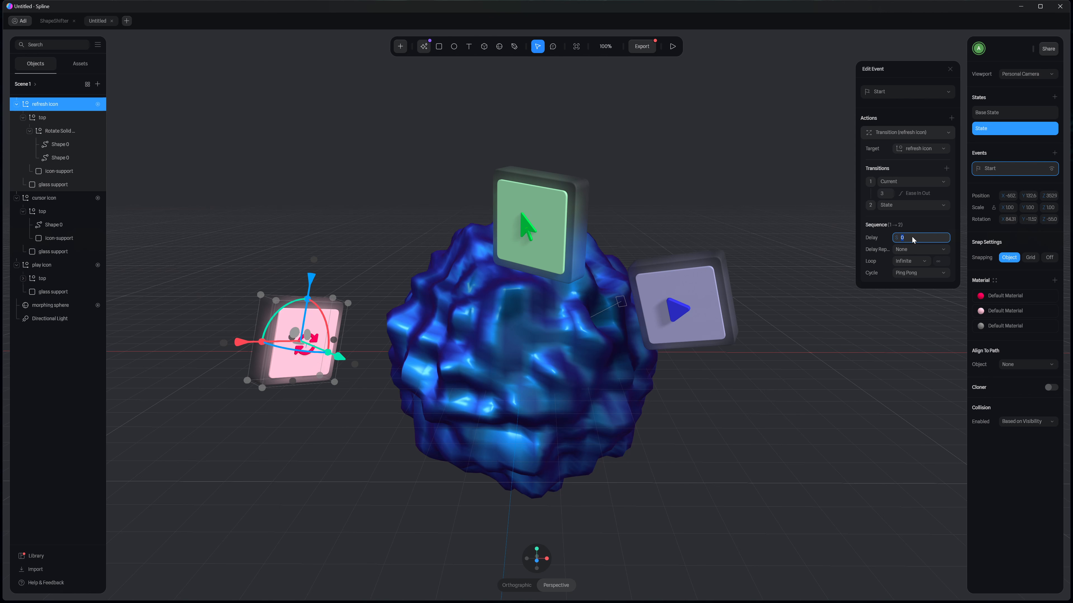
pyautogui.click(677, 162)
pyautogui.click(673, 46)
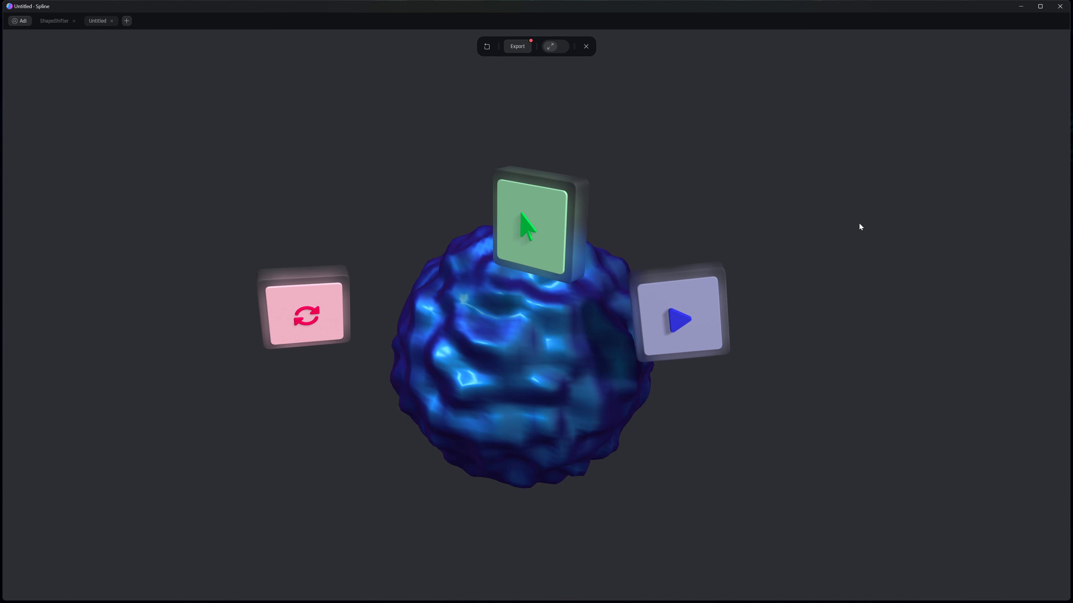
pyautogui.click(586, 46)
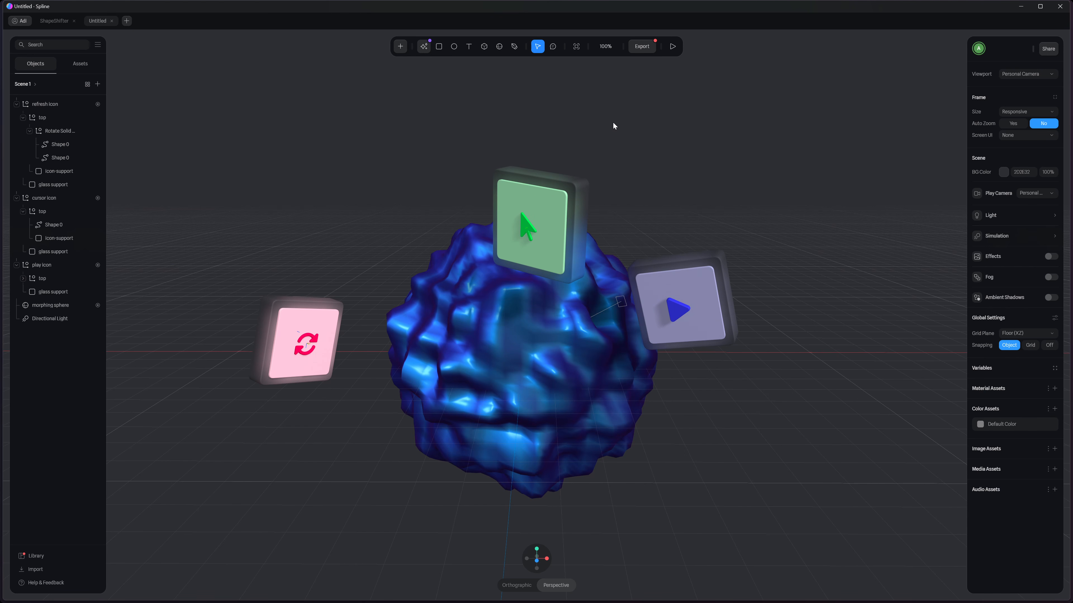
# Step: Open the play settings of the Viewer web export, hide the BG color and set Page Scroll to No
pyautogui.click(643, 46)
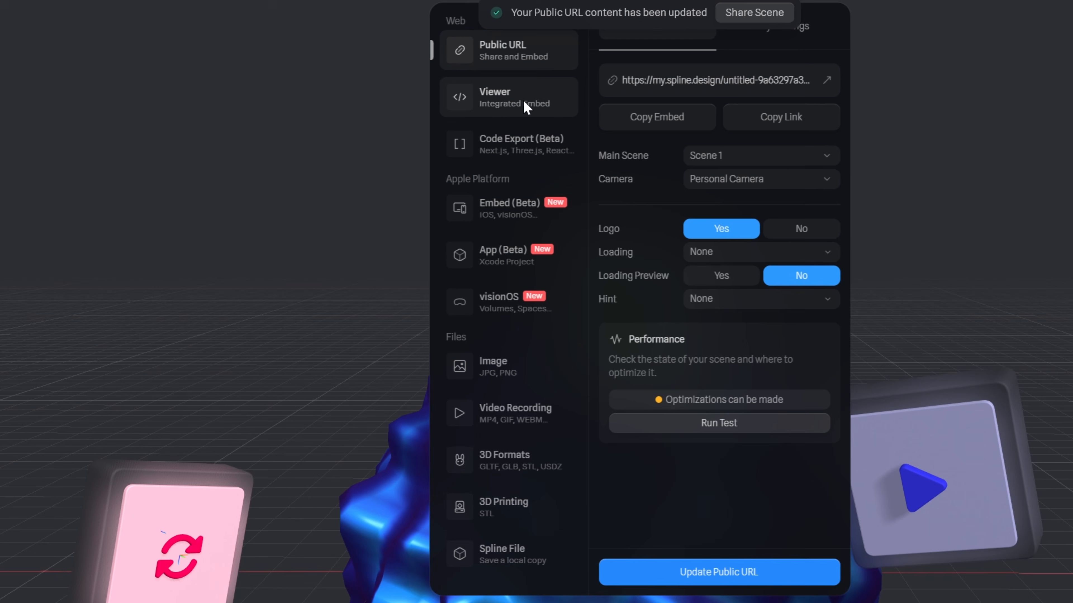
pyautogui.click(520, 102)
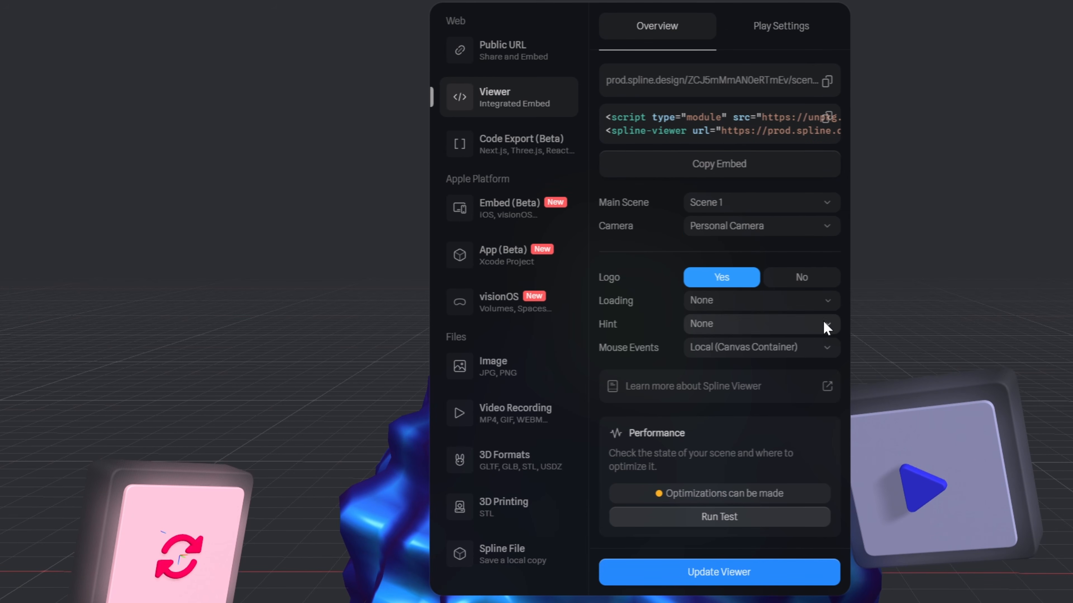
pyautogui.scroll(-1, 757, 300)
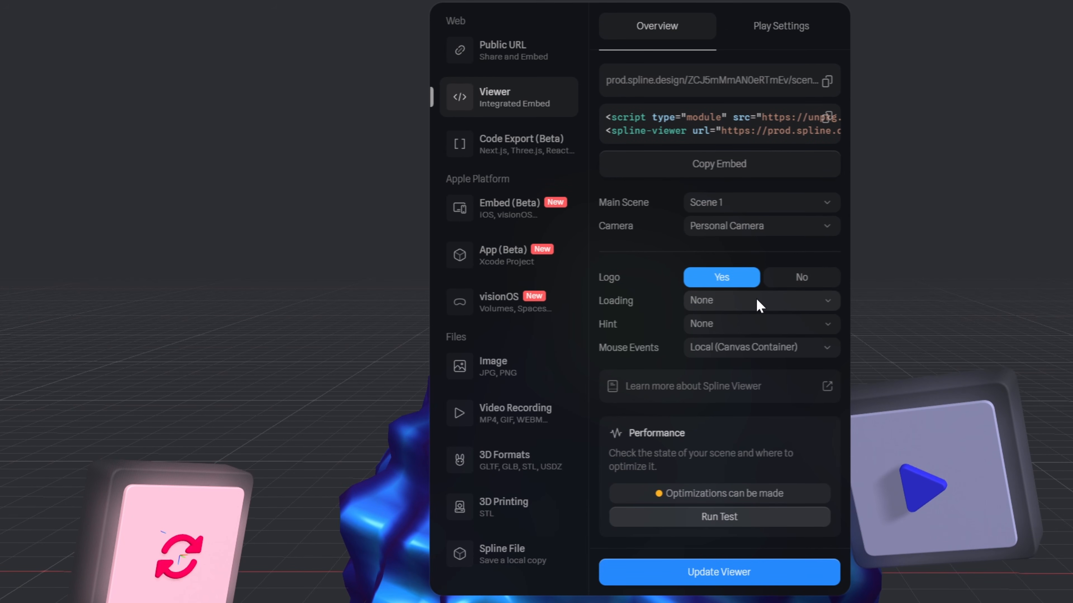
pyautogui.click(783, 33)
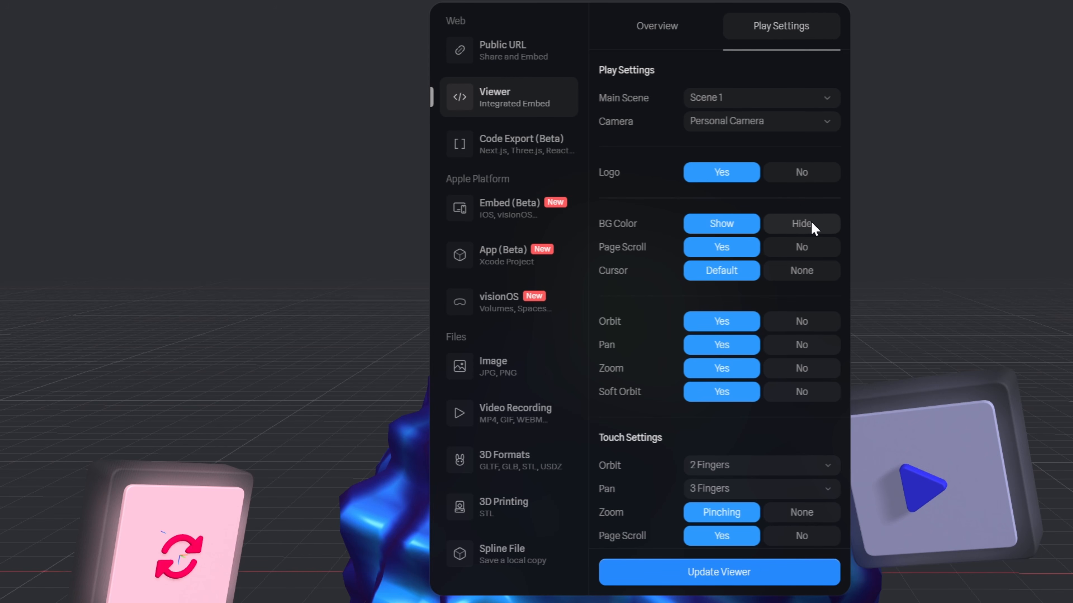
pyautogui.click(805, 228)
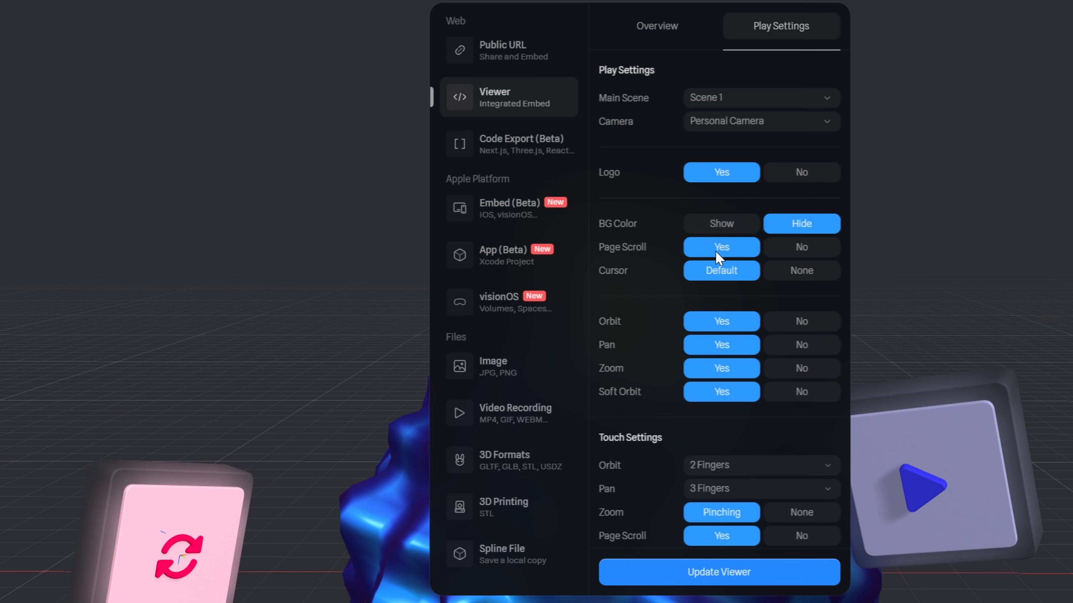
pyautogui.click(811, 248)
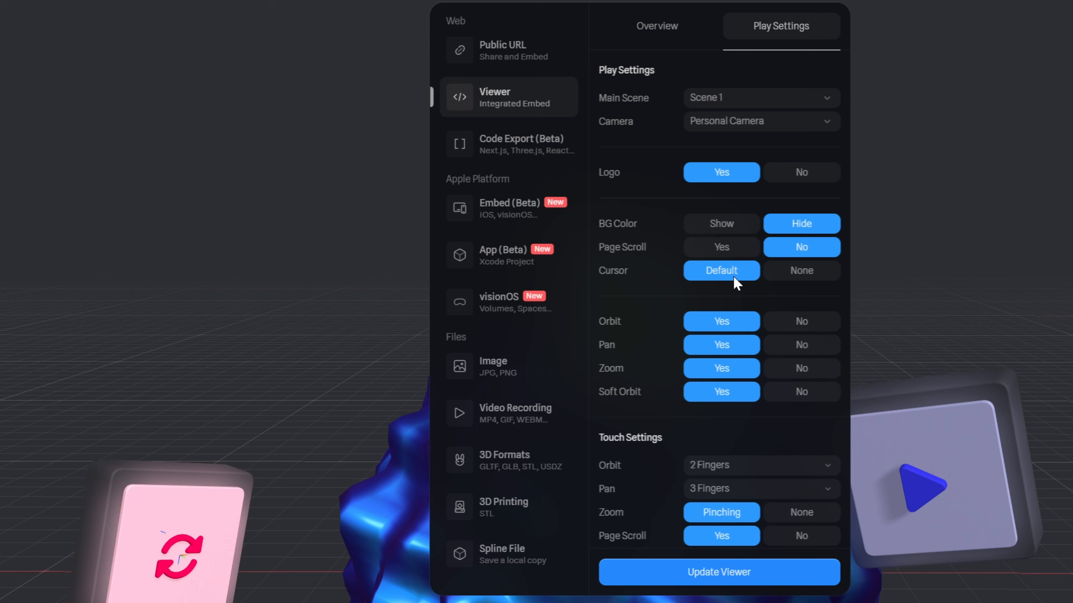
# Step: Disable Orbit, Pan, Zoom and Soft Orbit for the viewer, and set touch Zoom to None and touch Page Scroll to No
pyautogui.click(805, 321)
pyautogui.click(803, 345)
pyautogui.click(802, 368)
pyautogui.click(803, 392)
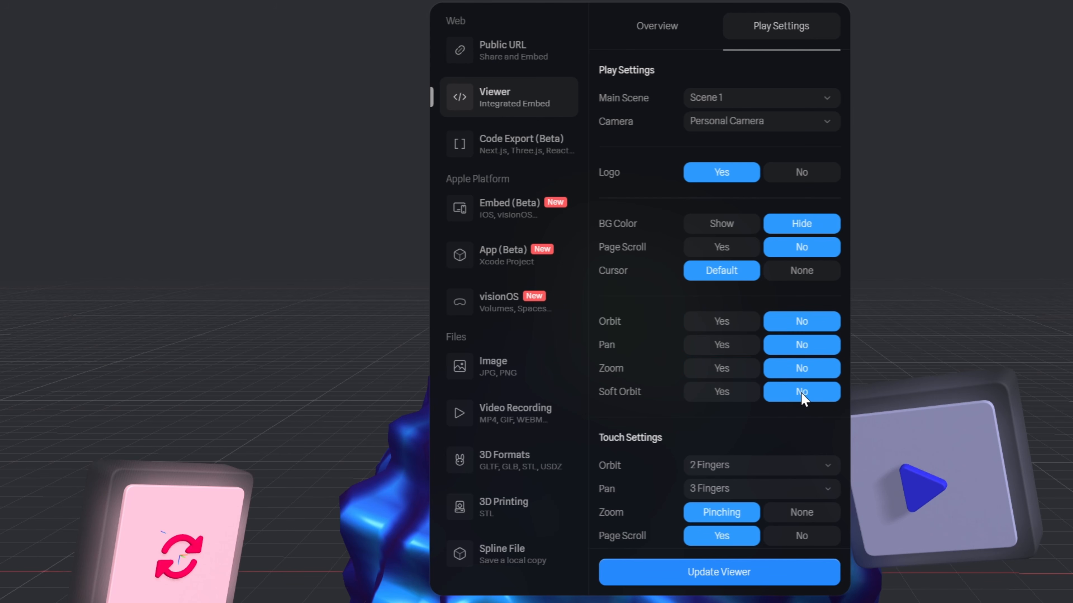
pyautogui.scroll(-4, 804, 355)
pyautogui.click(811, 344)
pyautogui.click(803, 368)
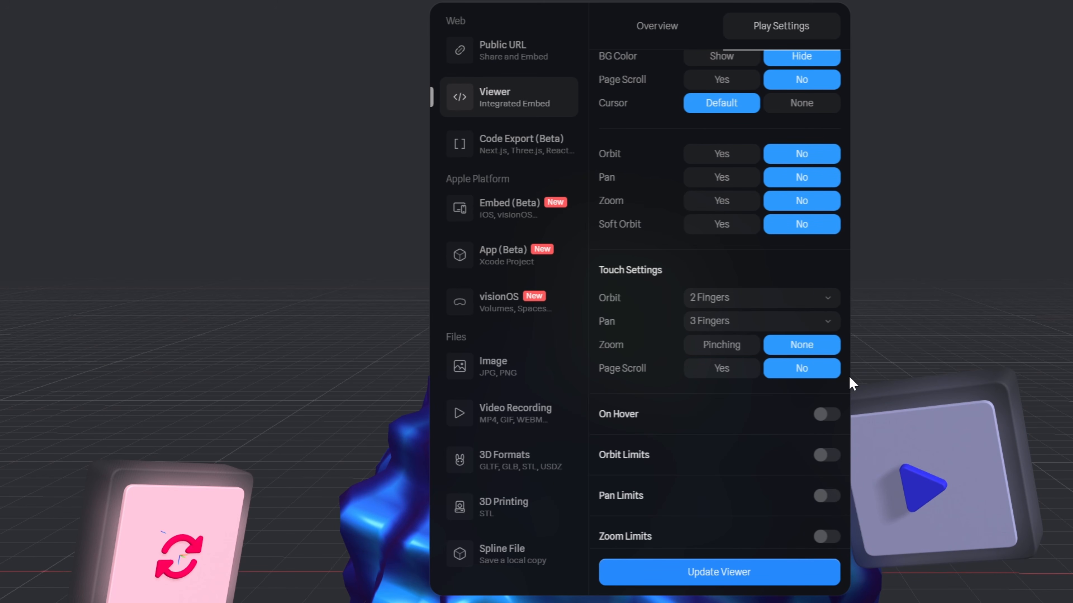
# Step: Set the Glass Precision to High and update the viewer export
pyautogui.scroll(-7, 777, 375)
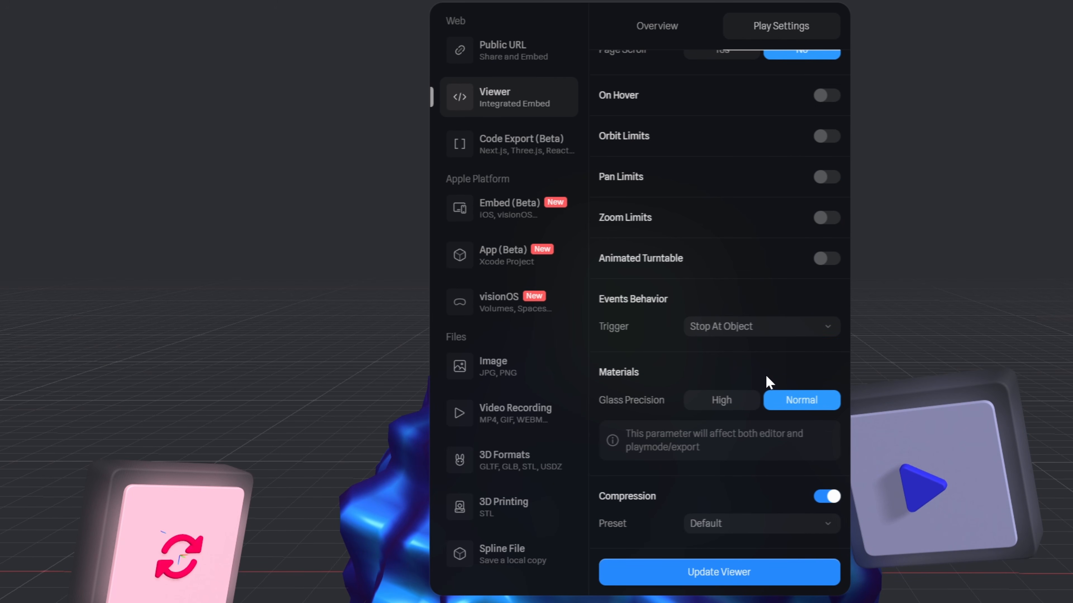
pyautogui.click(722, 401)
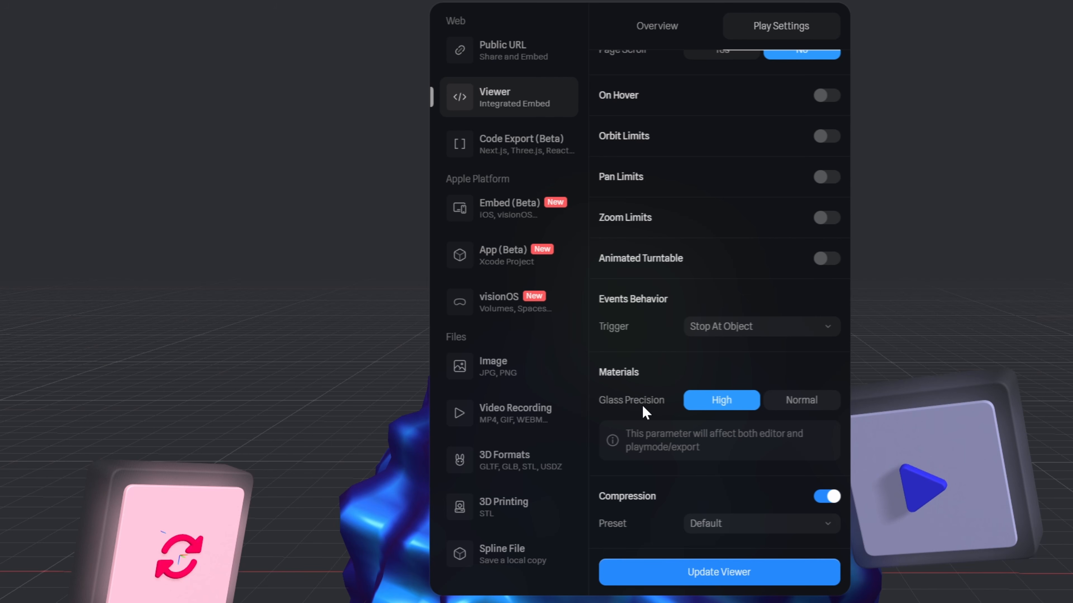
pyautogui.click(739, 570)
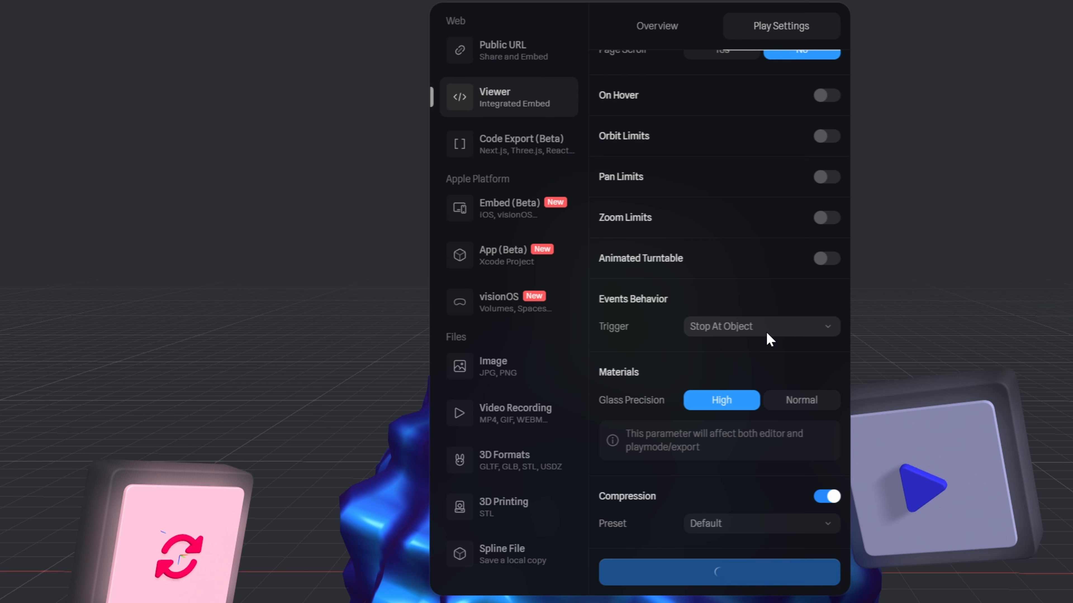
# Step: Copy the viewer's scene URL from the export overview
pyautogui.scroll(10, 671, 157)
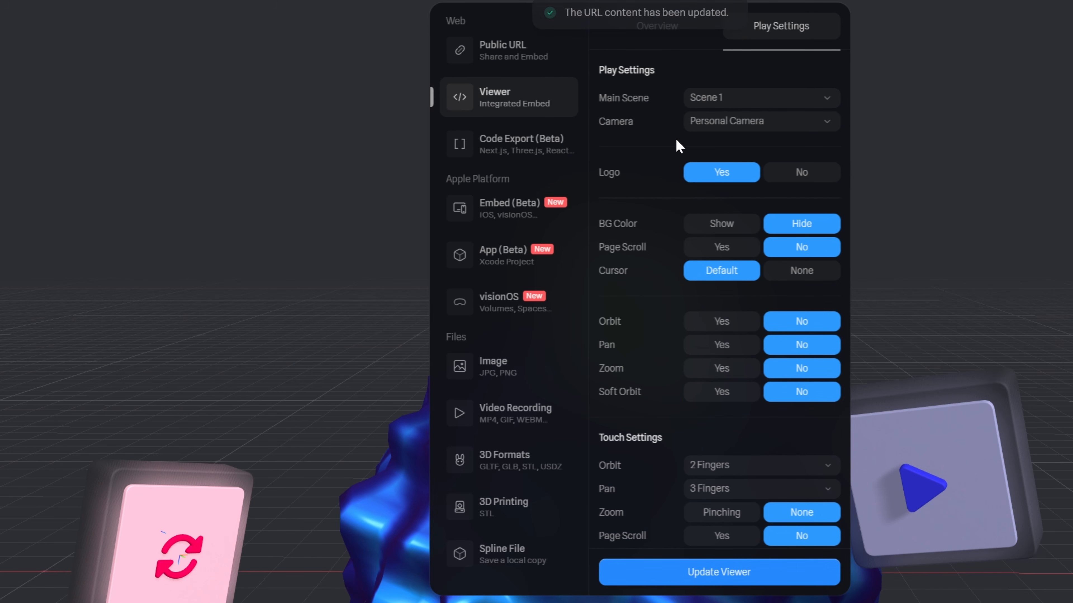
pyautogui.click(665, 29)
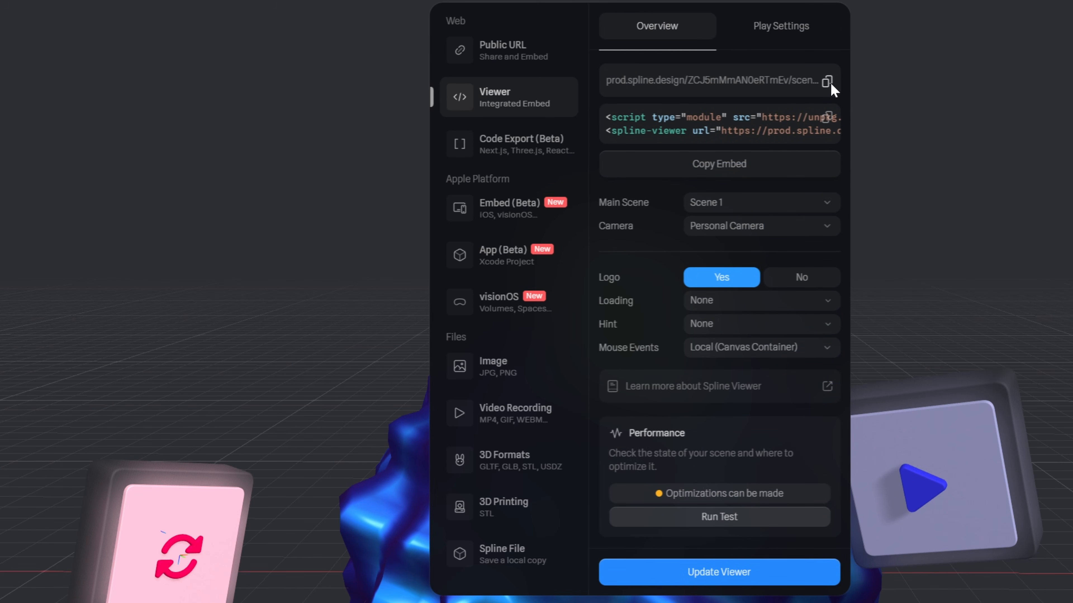
pyautogui.click(827, 81)
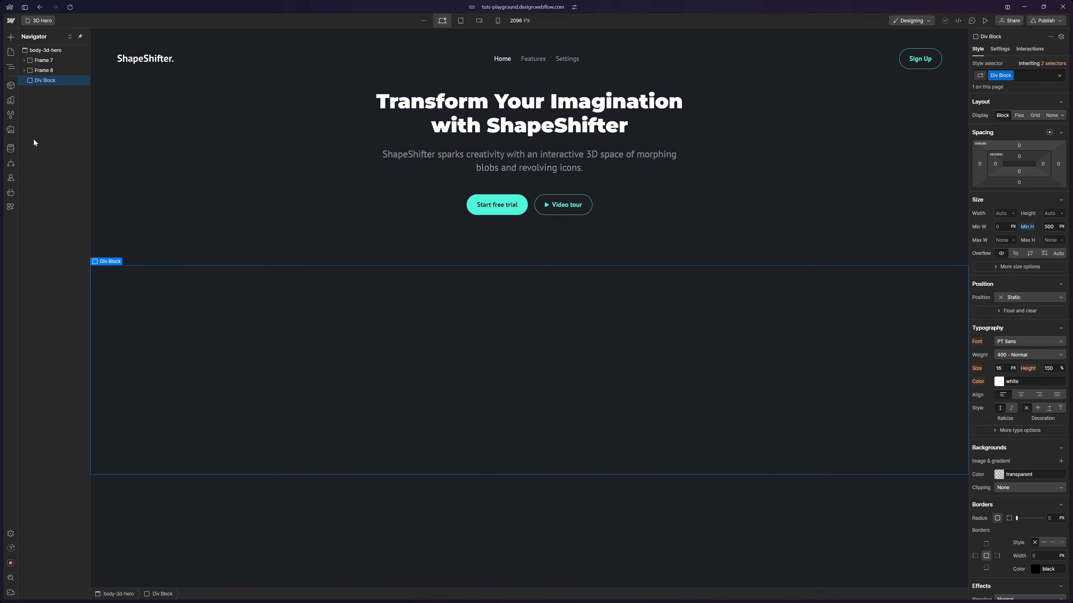
# Step: In the Webflow 3D Hero page, add a Spline Scene element and place it between Frame 7 and Frame 8
pyautogui.press('a')
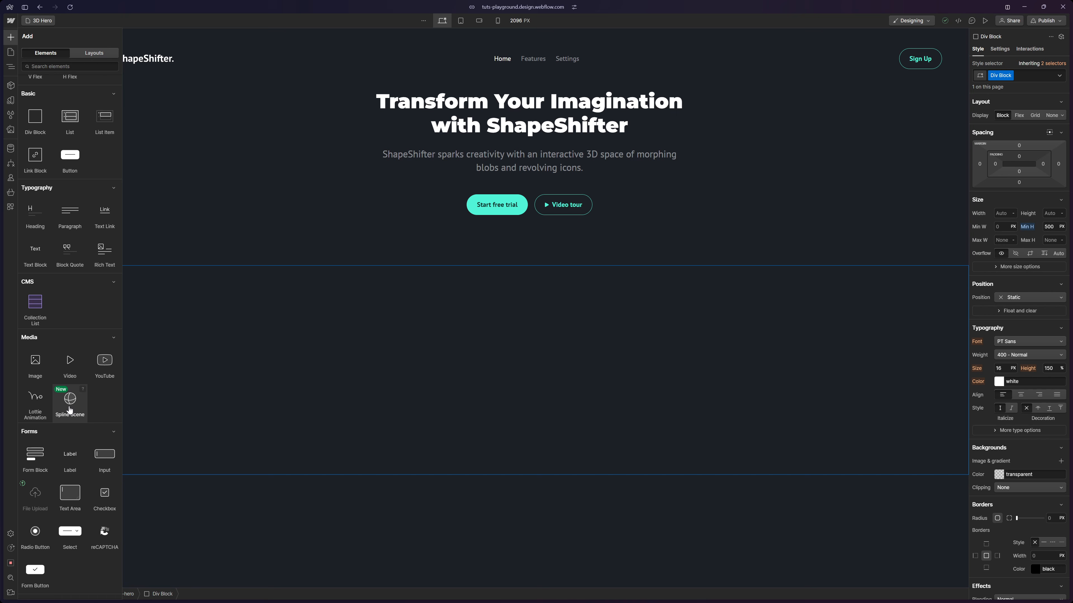
pyautogui.click(70, 408)
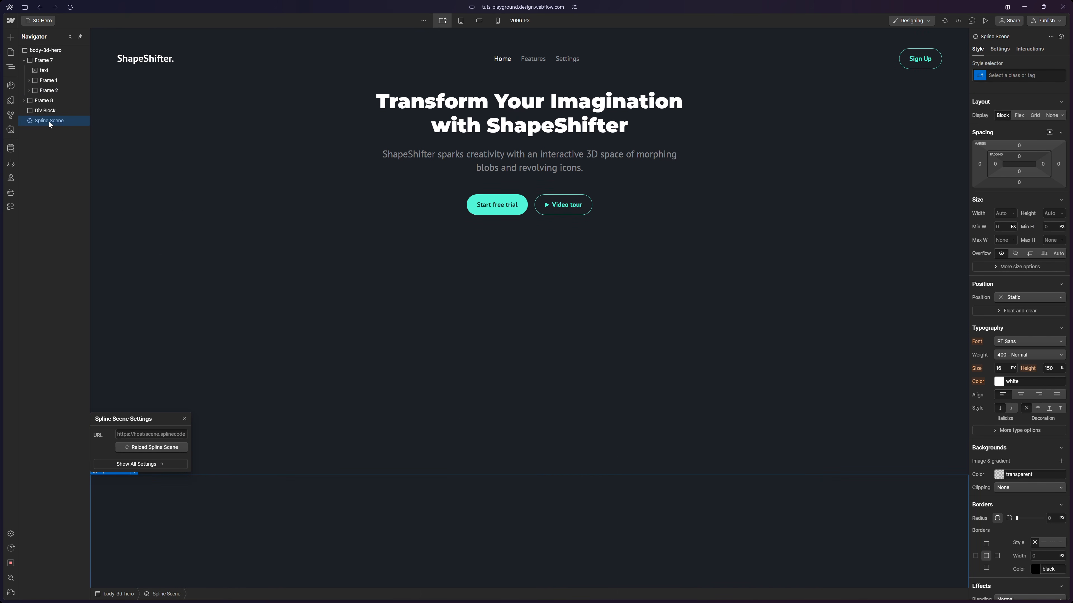
pyautogui.moveTo(48, 122); pyautogui.dragTo(20, 109)
pyautogui.moveTo(16, 96); pyautogui.dragTo(21, 103)
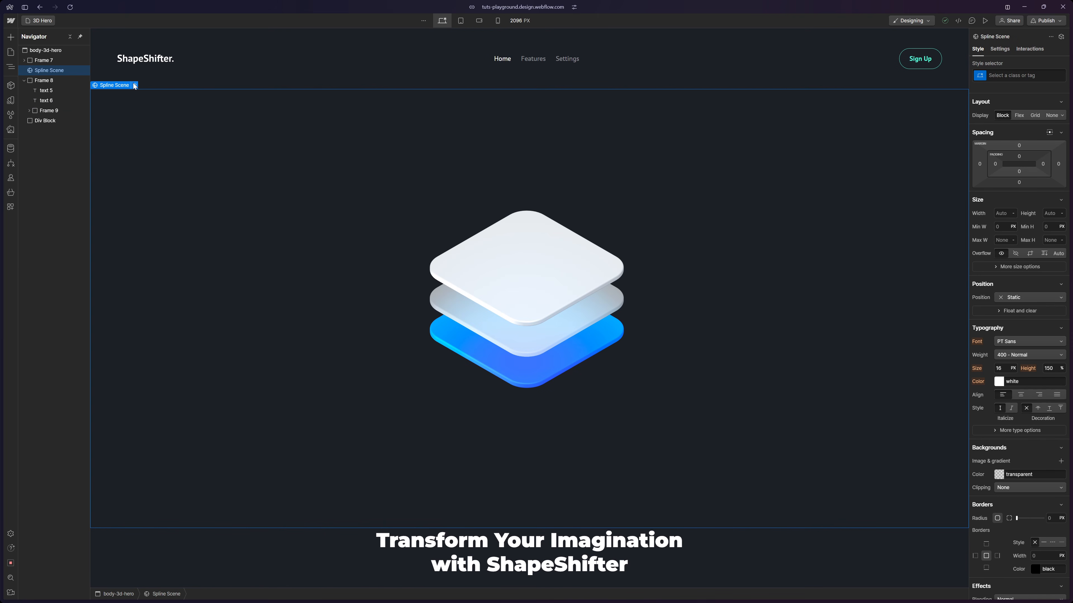
# Step: Load the copied scene URL into the Spline Scene element and set its width to 100% and height to 640 px
pyautogui.click(135, 85)
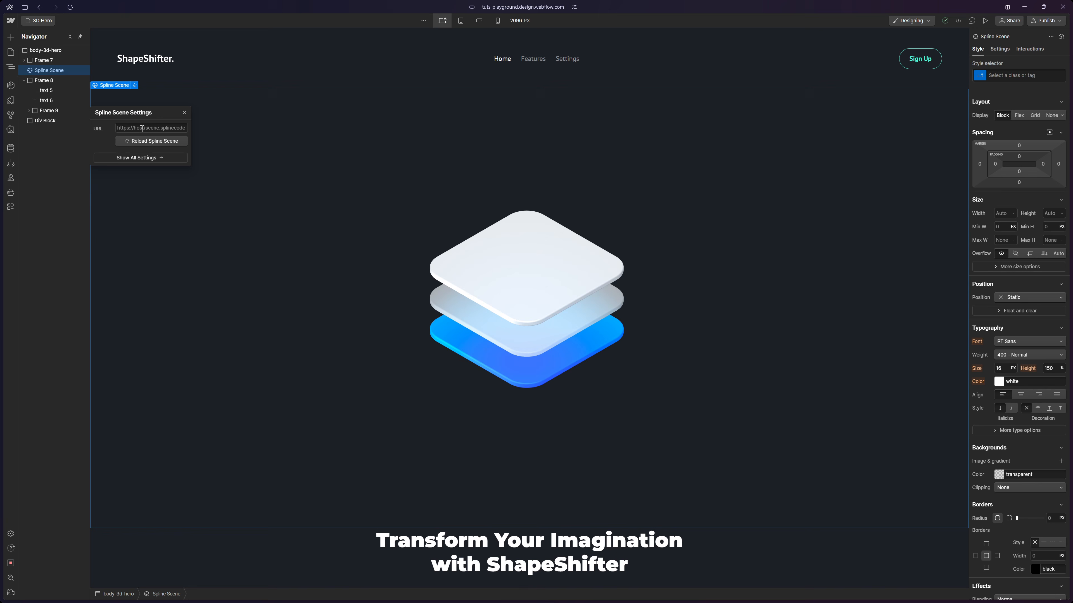
pyautogui.hotkey('ctrl', 'v')
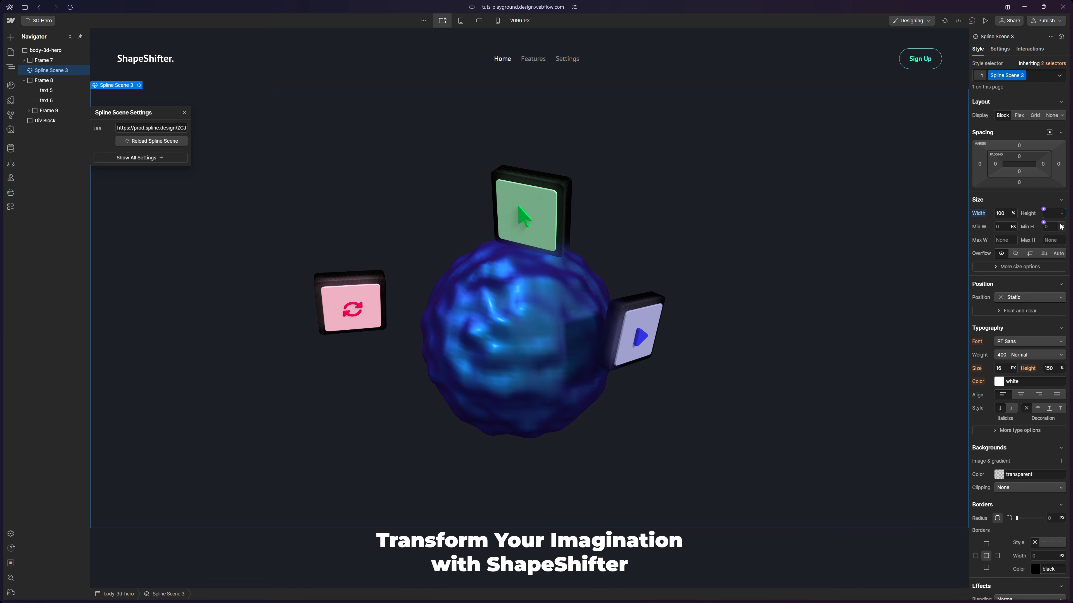
pyautogui.write('640')
pyautogui.press('Return')
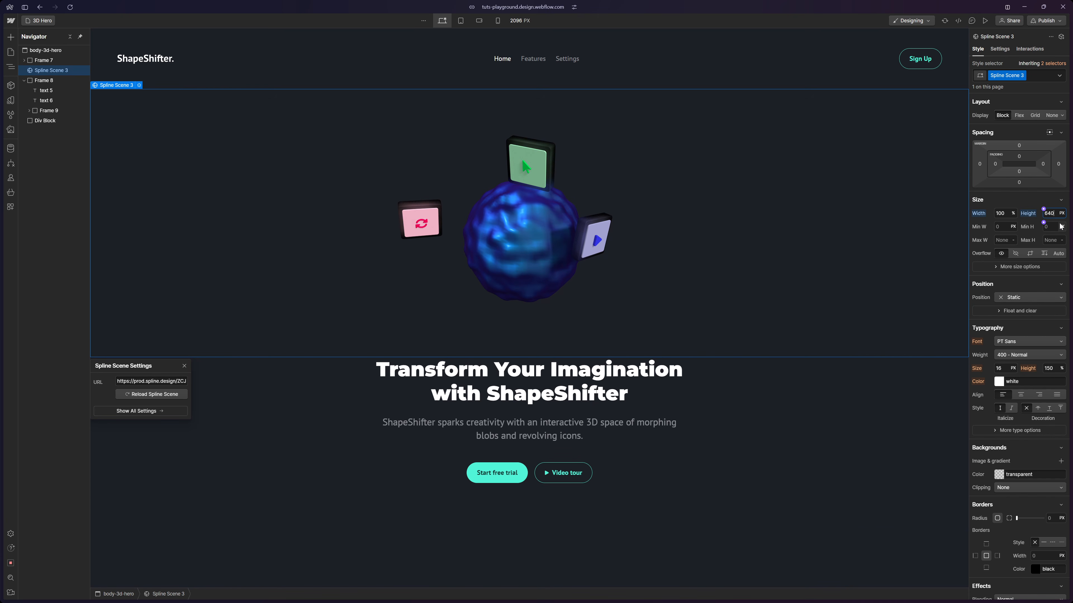
# Step: Deselect the Spline Scene element, preview the page with the embedded scene, and return to editing
pyautogui.click(306, 407)
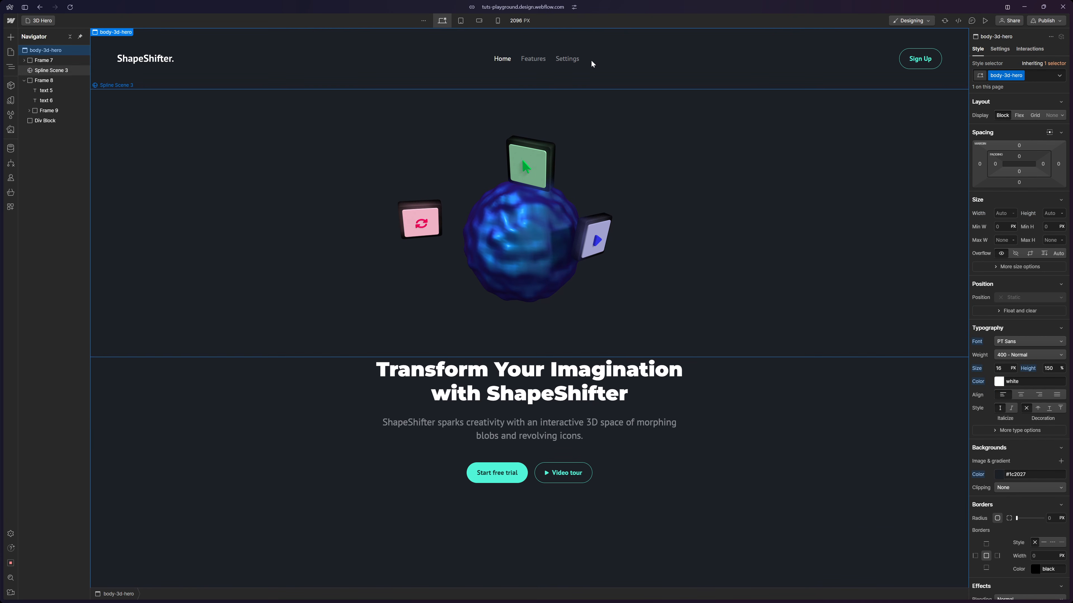
pyautogui.click(985, 24)
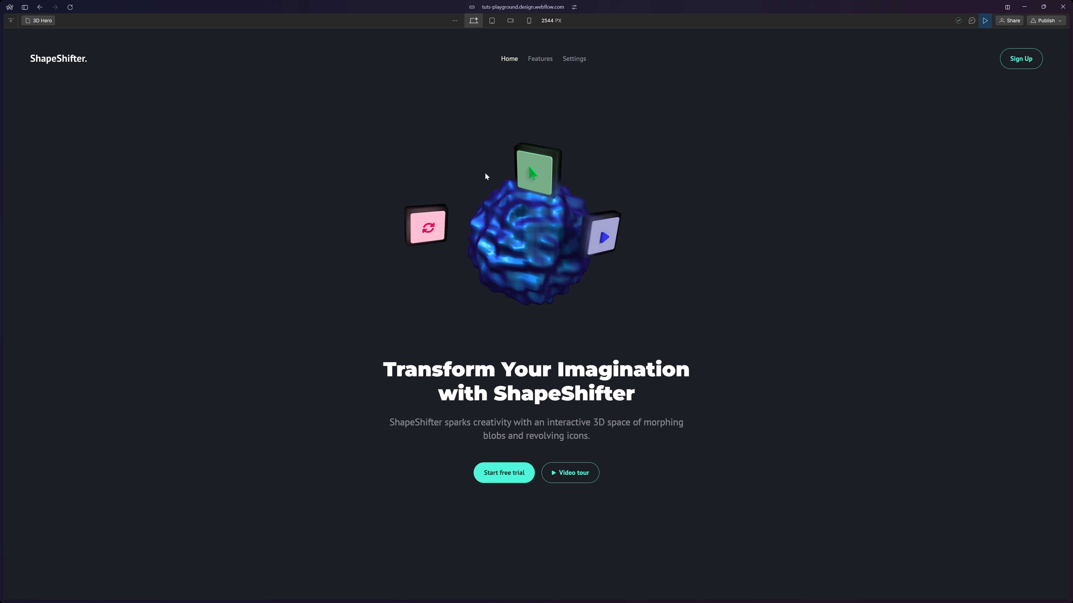
pyautogui.click(985, 20)
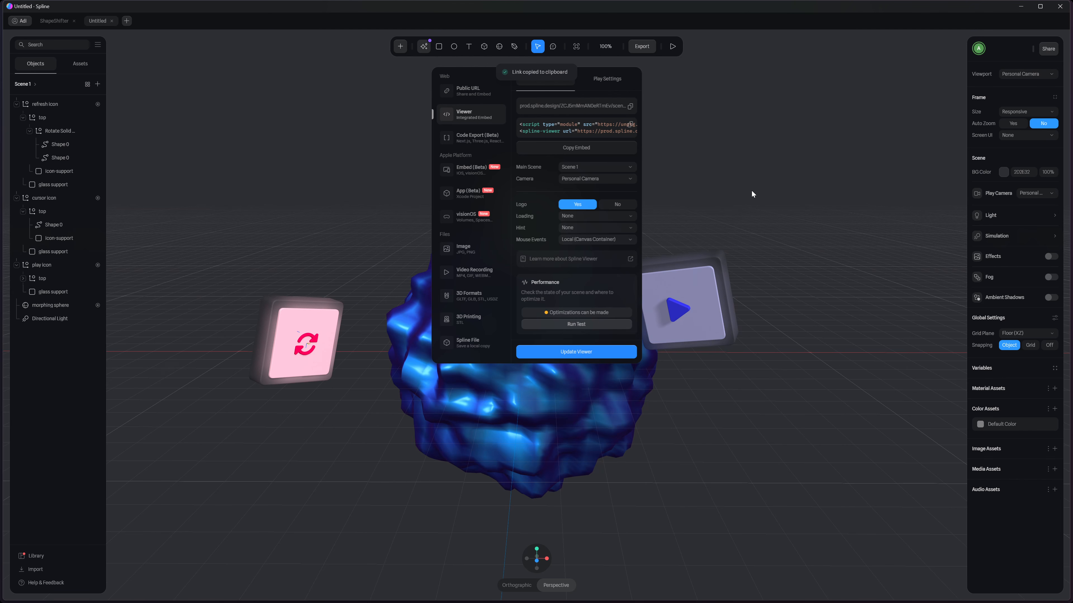
# Step: Switch to Spline, reframe the personal camera closer and at an angle to the sphere and icons, and update the viewer export
pyautogui.scroll(3, 752, 191)
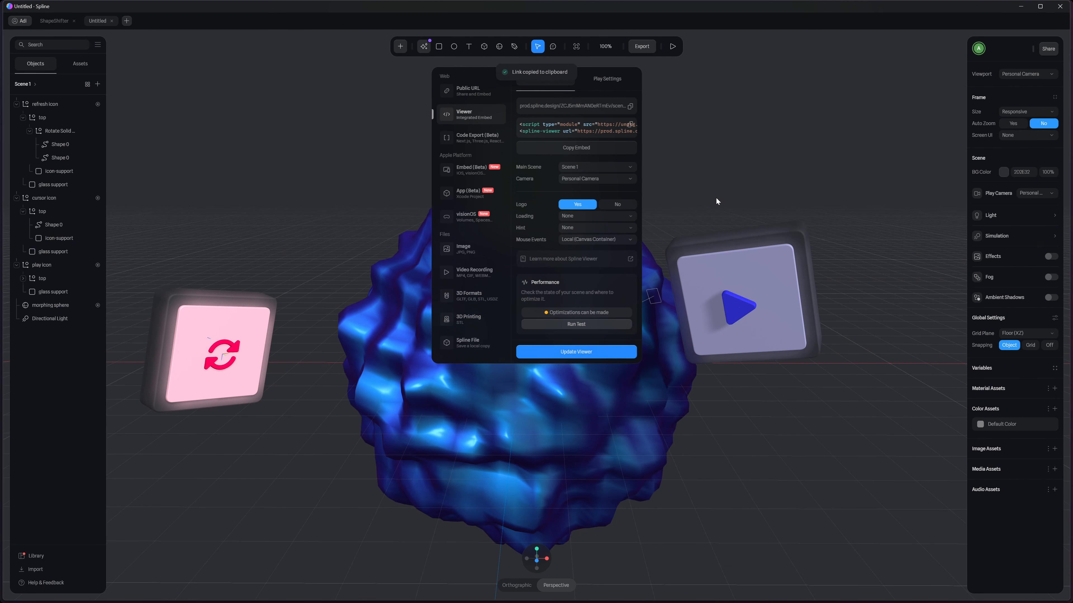
pyautogui.moveTo(703, 171); pyautogui.dragTo(852, 270, button='middle')
pyautogui.moveTo(744, 171); pyautogui.dragTo(780, 172, button='middle')
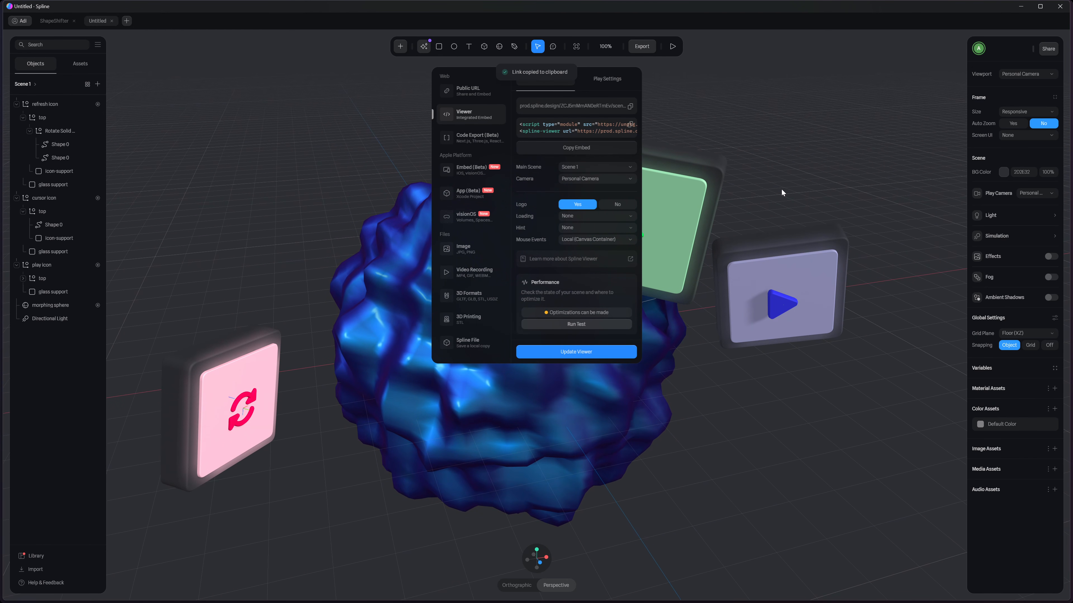
pyautogui.click(576, 352)
pyautogui.click(731, 315)
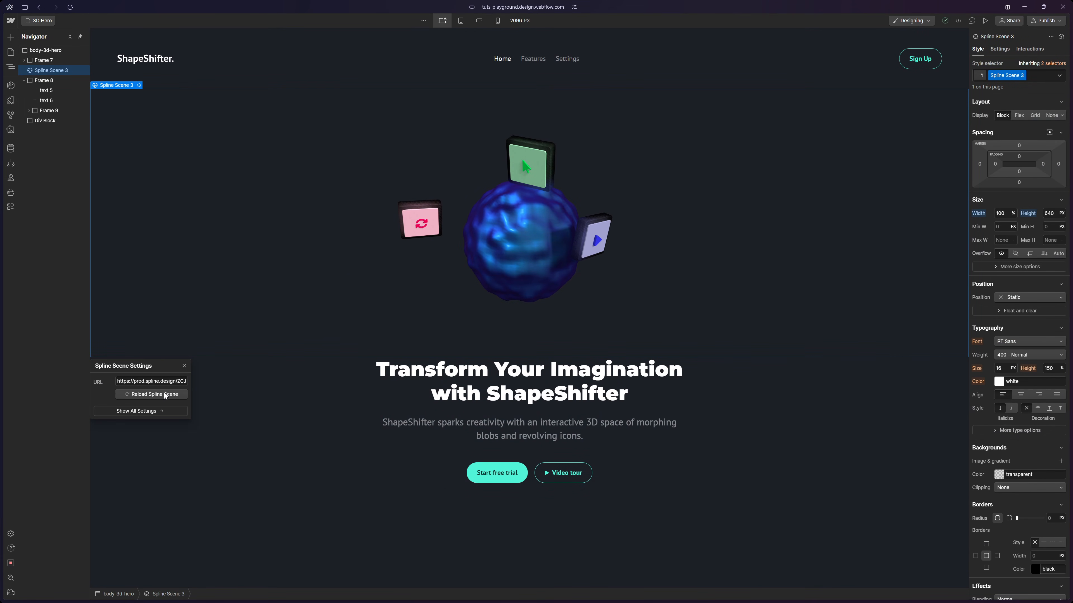
# Step: Switch to Webflow, reload the Spline scene in its element, and check the new framing in the page preview
pyautogui.click(165, 394)
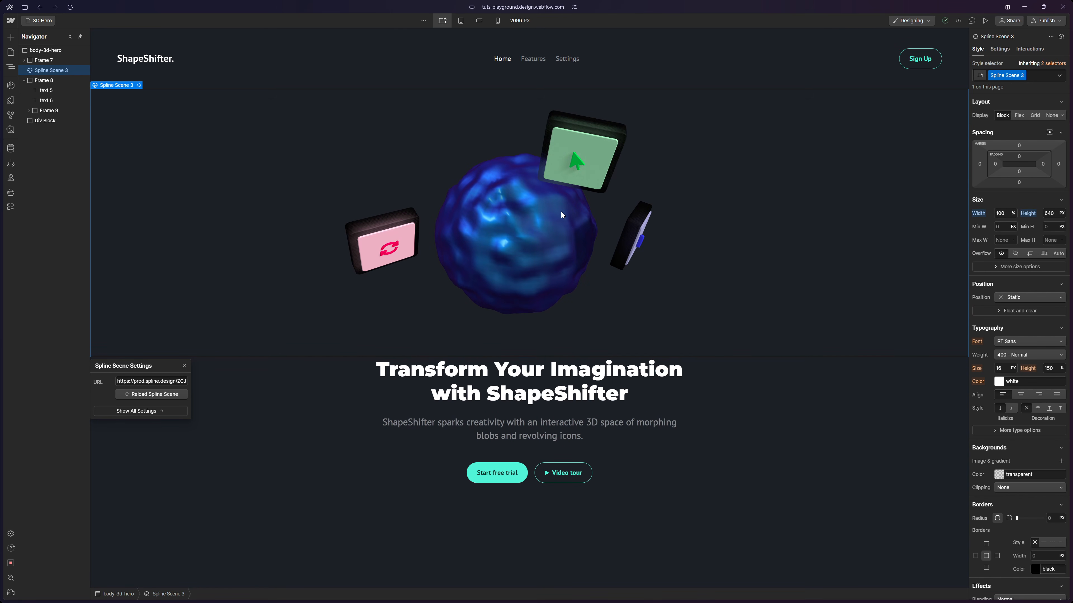
pyautogui.click(985, 21)
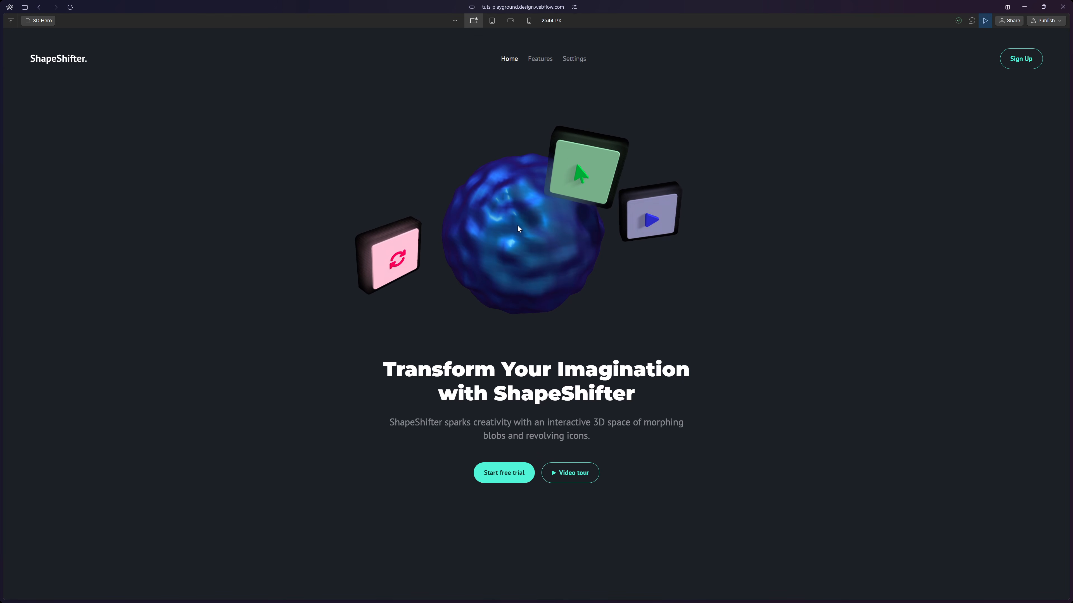
pyautogui.click(985, 21)
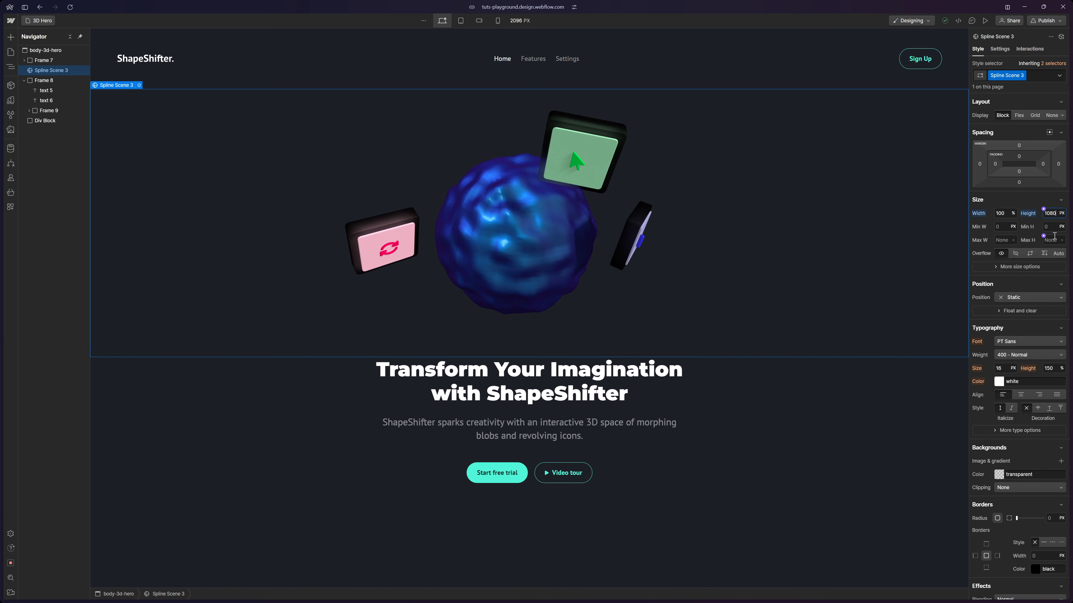
# Step: Set the Spline Scene element's height to 1080 px and preview the page
pyautogui.press('Return')
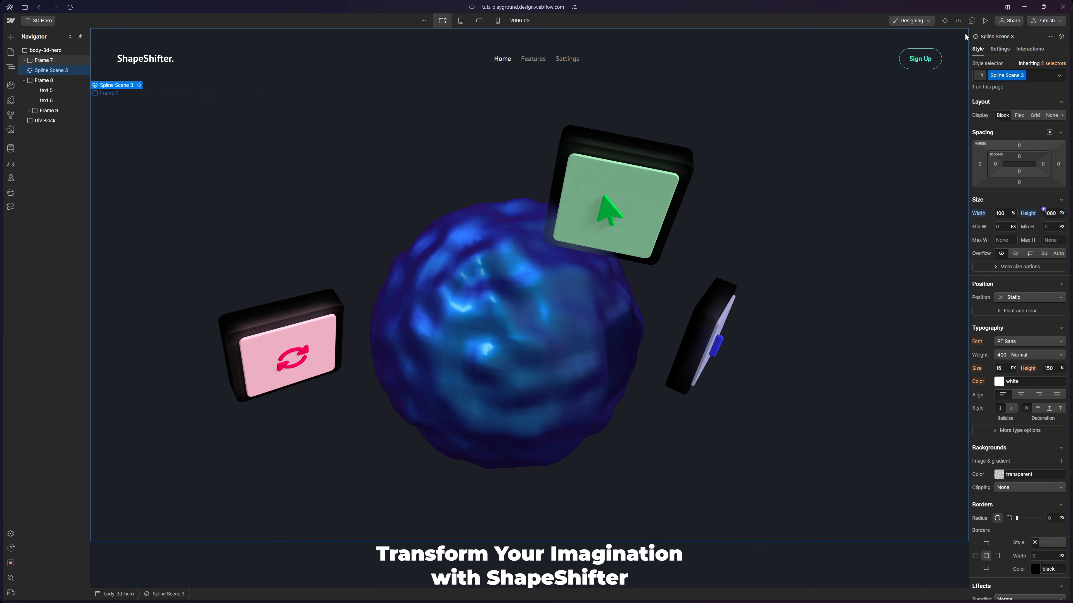
pyautogui.click(985, 21)
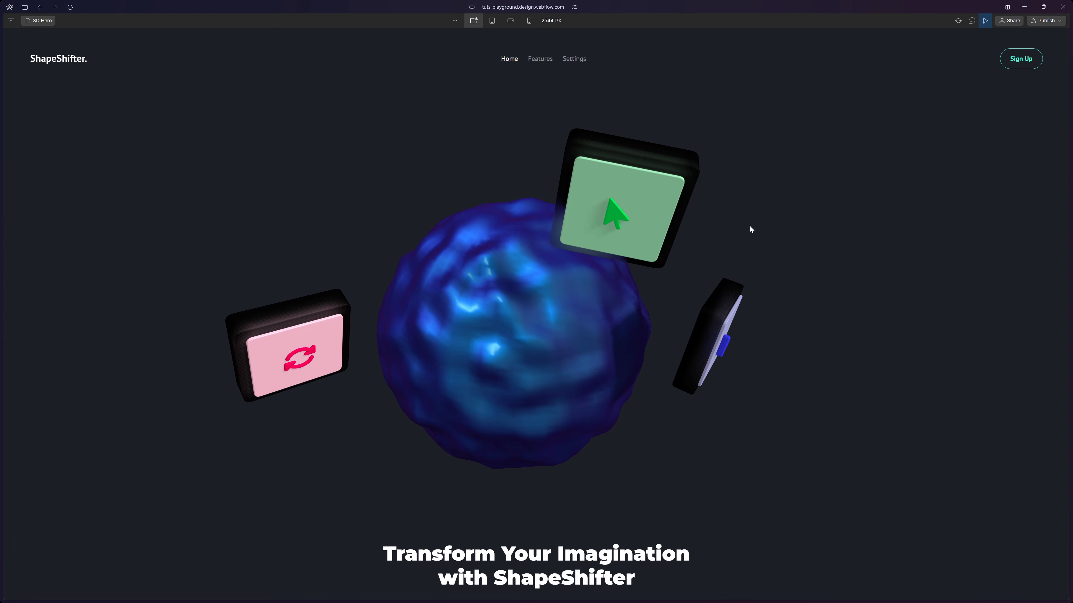